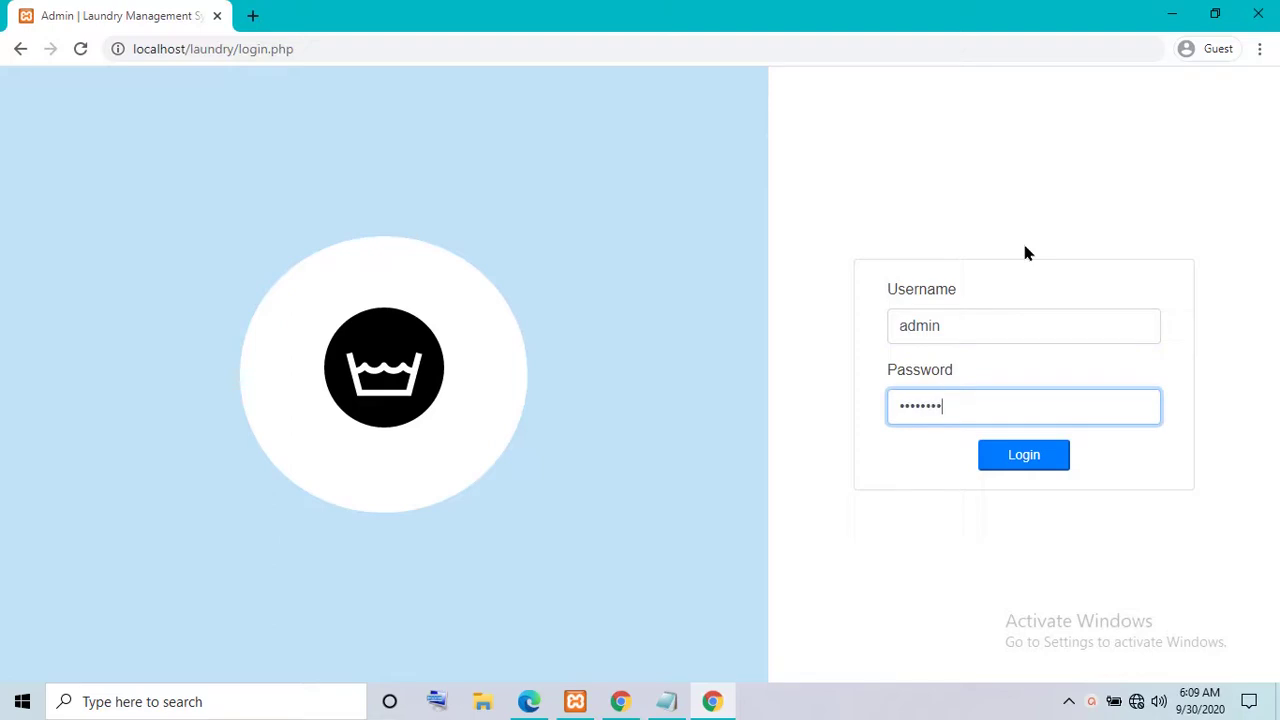
- Sign in as admin, browse the laundry list, categories and supplies, then view Inventory at 110% zoom
{"action": "left_click", "coordinate": [1010, 466]}
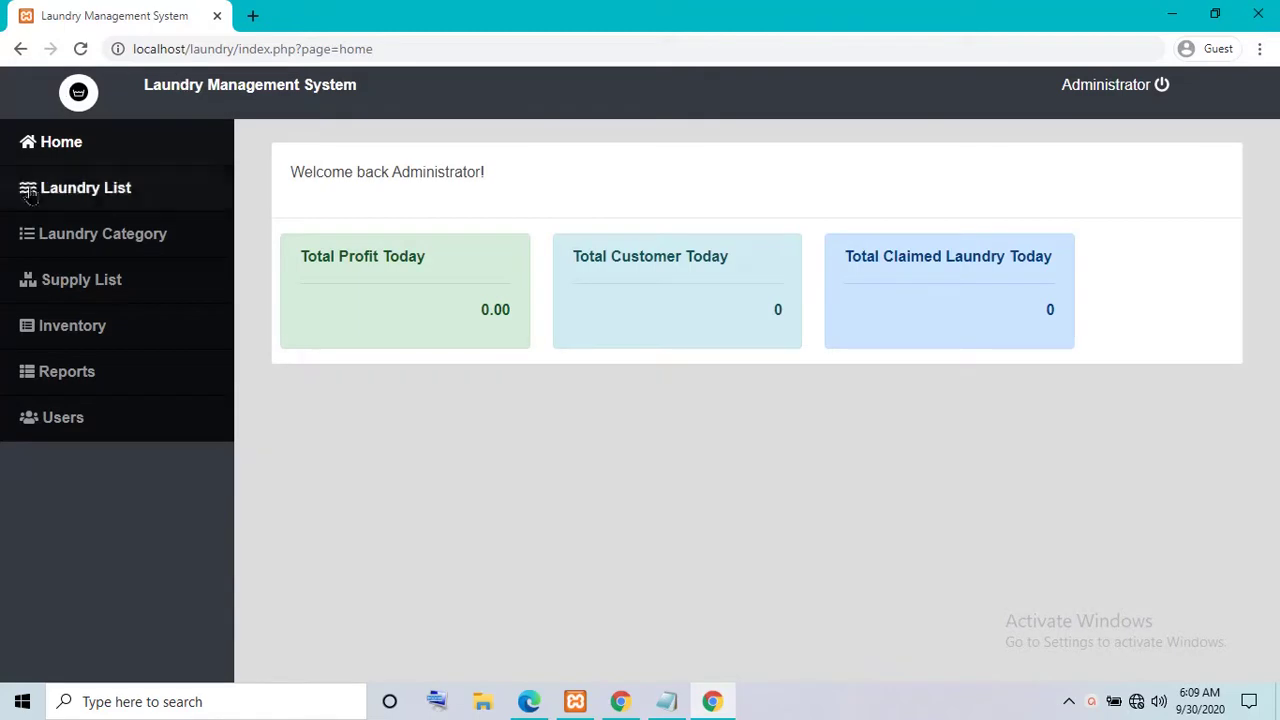
{"action": "left_click", "coordinate": [76, 192]}
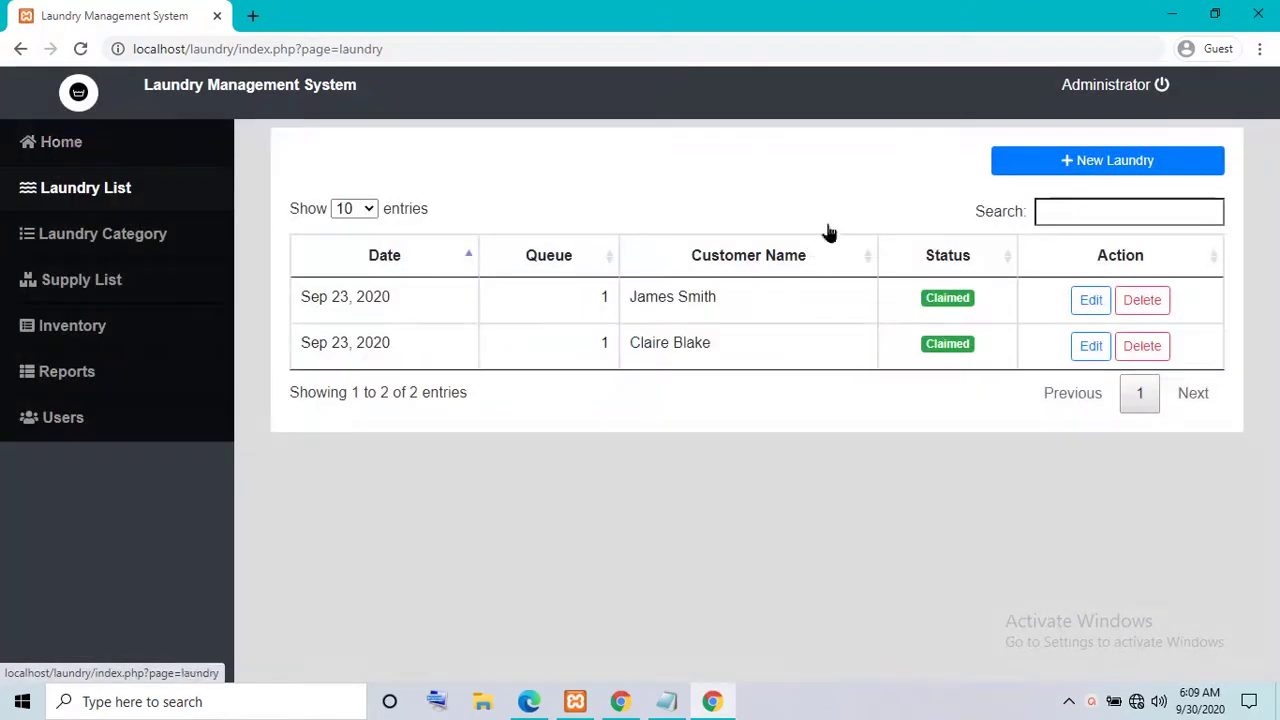
{"action": "left_click", "coordinate": [103, 240]}
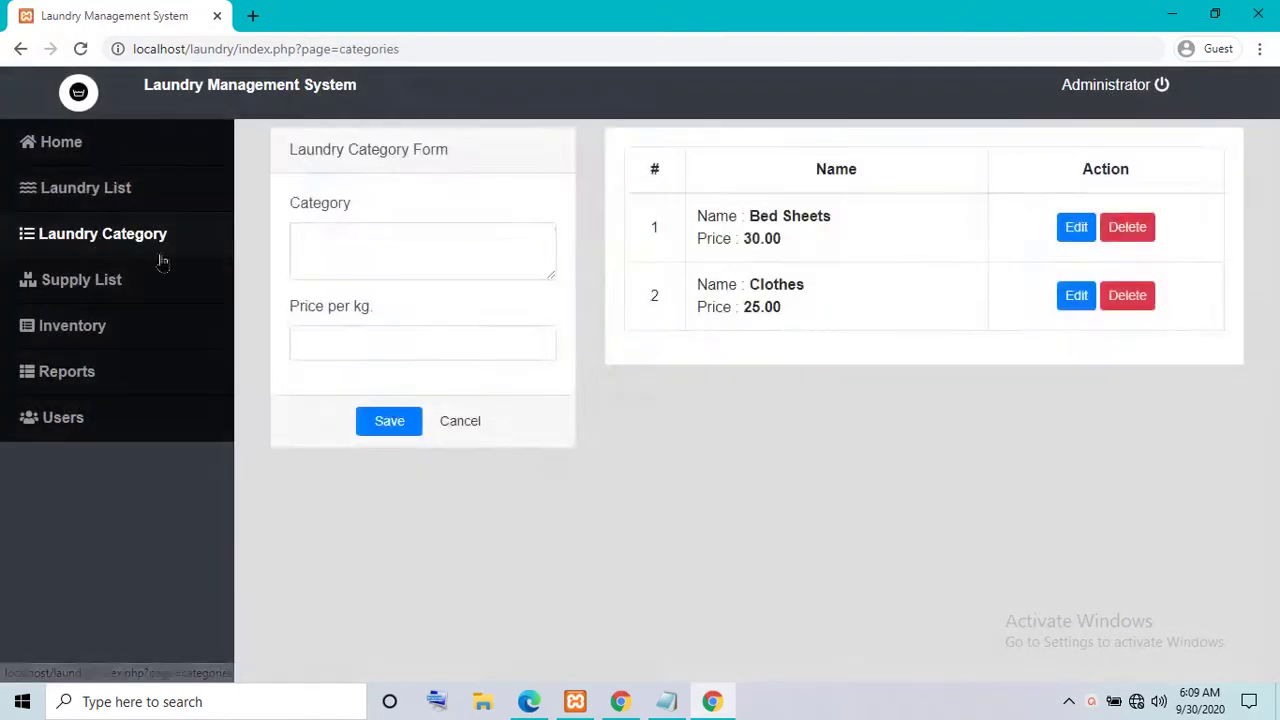
{"action": "left_click", "coordinate": [417, 348]}
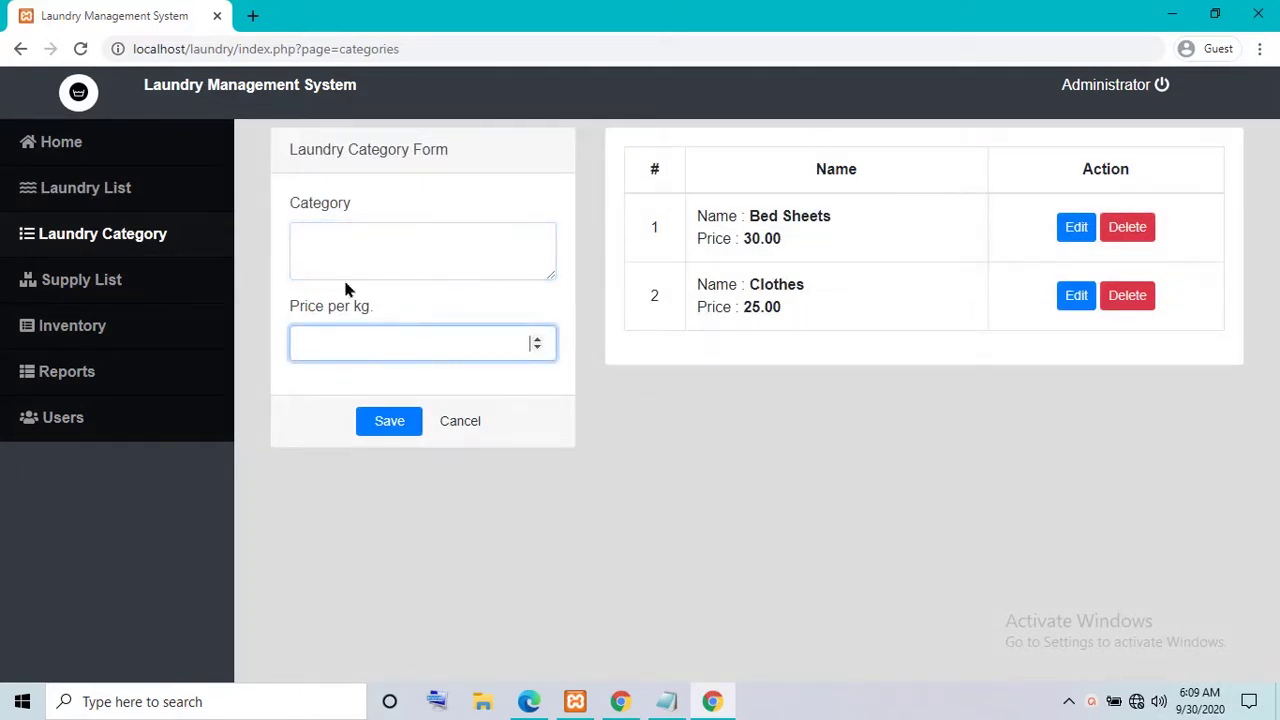
{"action": "left_click", "coordinate": [101, 288]}
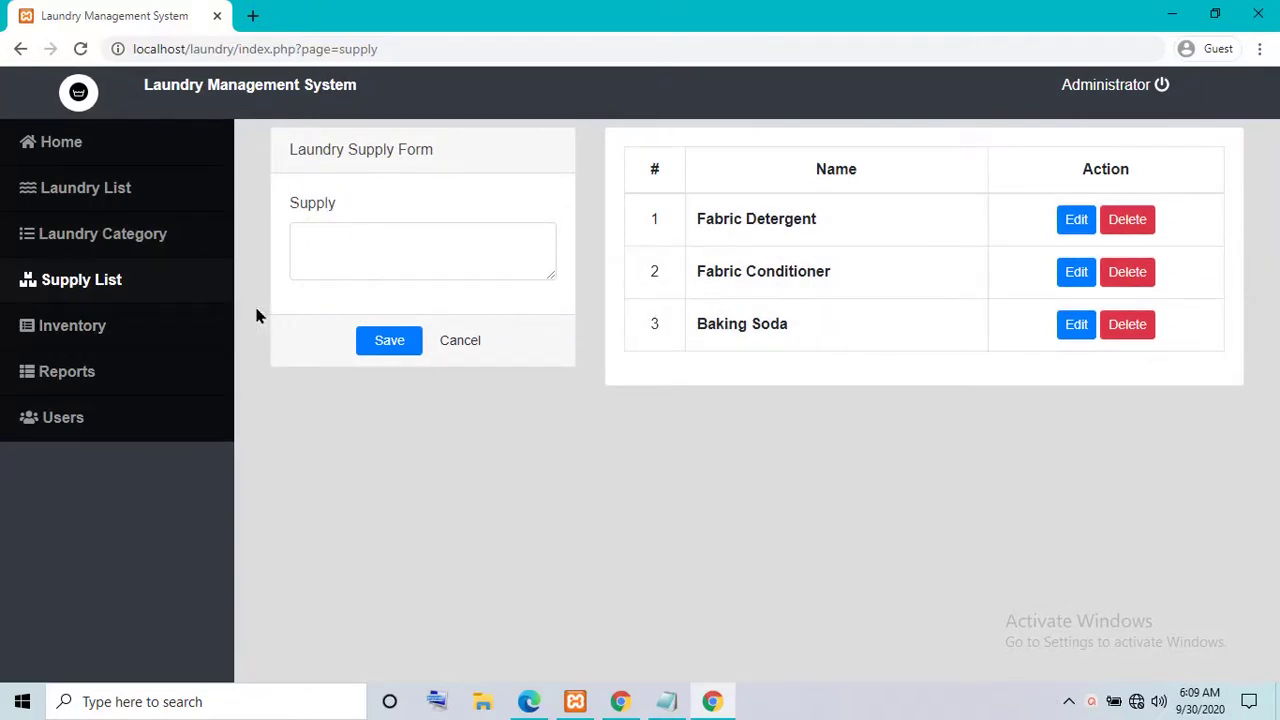
{"action": "left_click", "coordinate": [66, 336]}
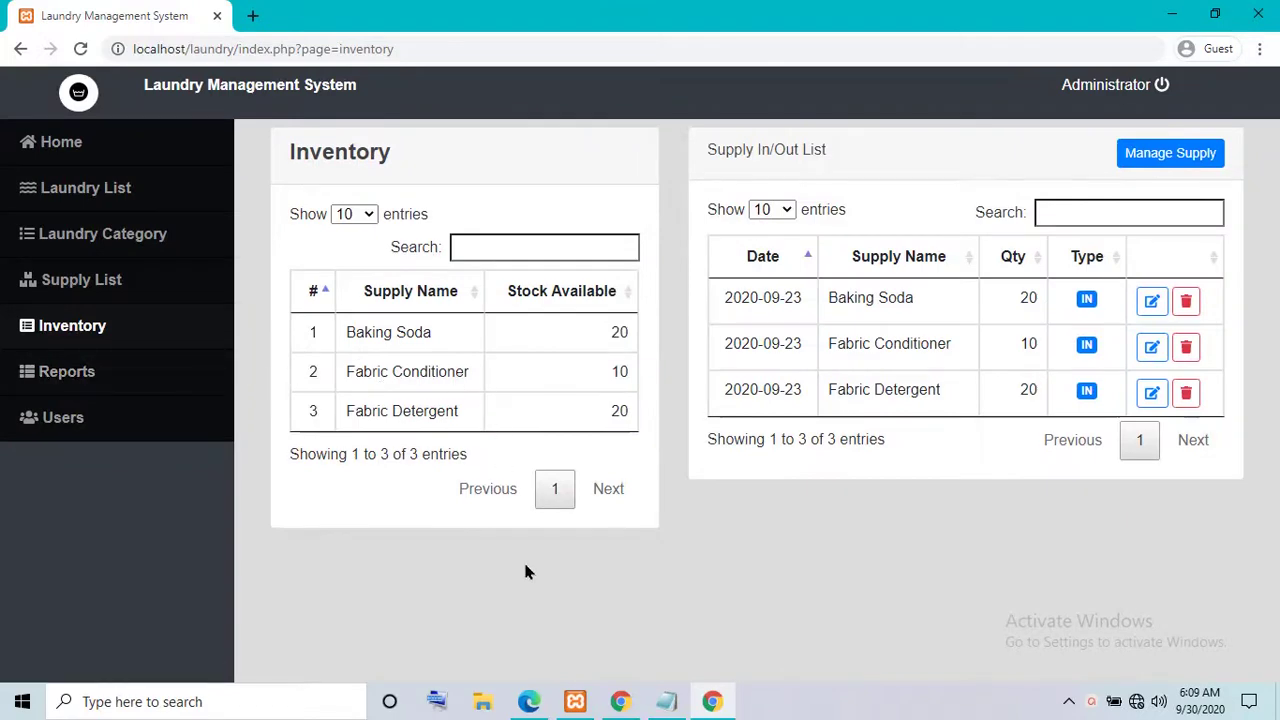
{"action": "key", "text": "ctrl+plus"}
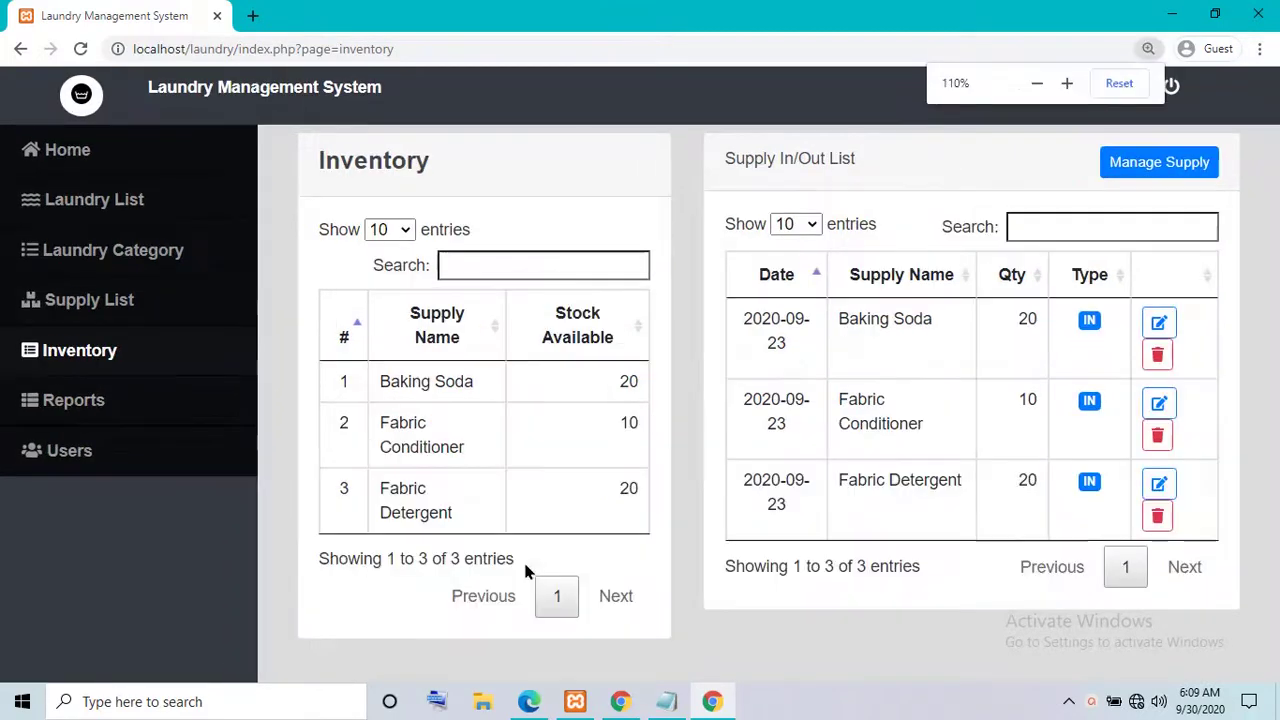
- Generate and view the printable laundry report for 09/30/2020
{"action": "left_click", "coordinate": [52, 400]}
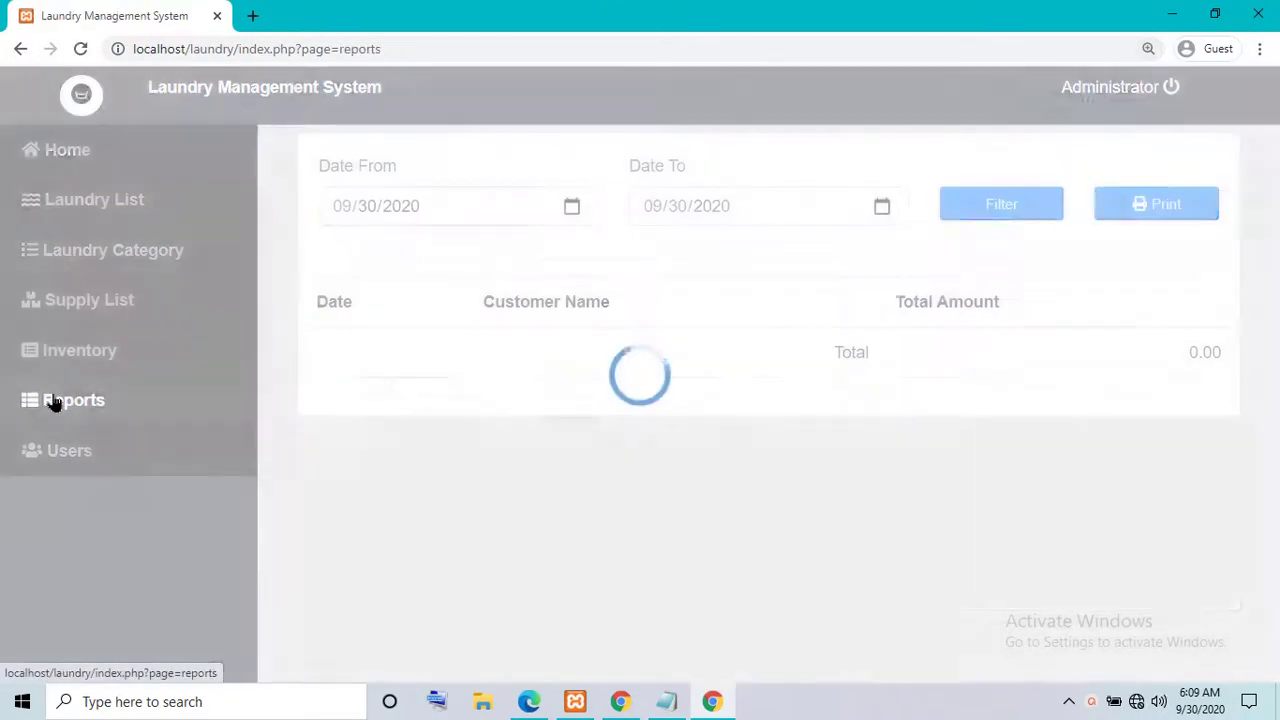
{"action": "left_click", "coordinate": [572, 210]}
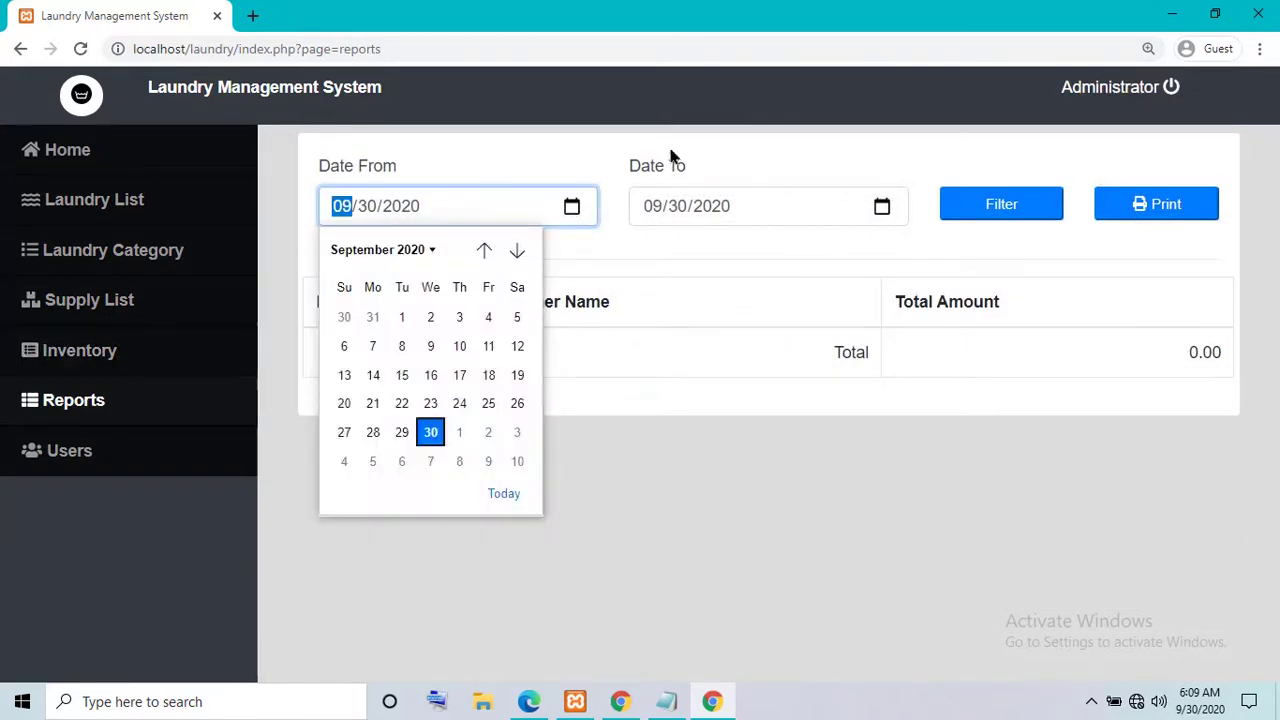
{"action": "left_click", "coordinate": [884, 210]}
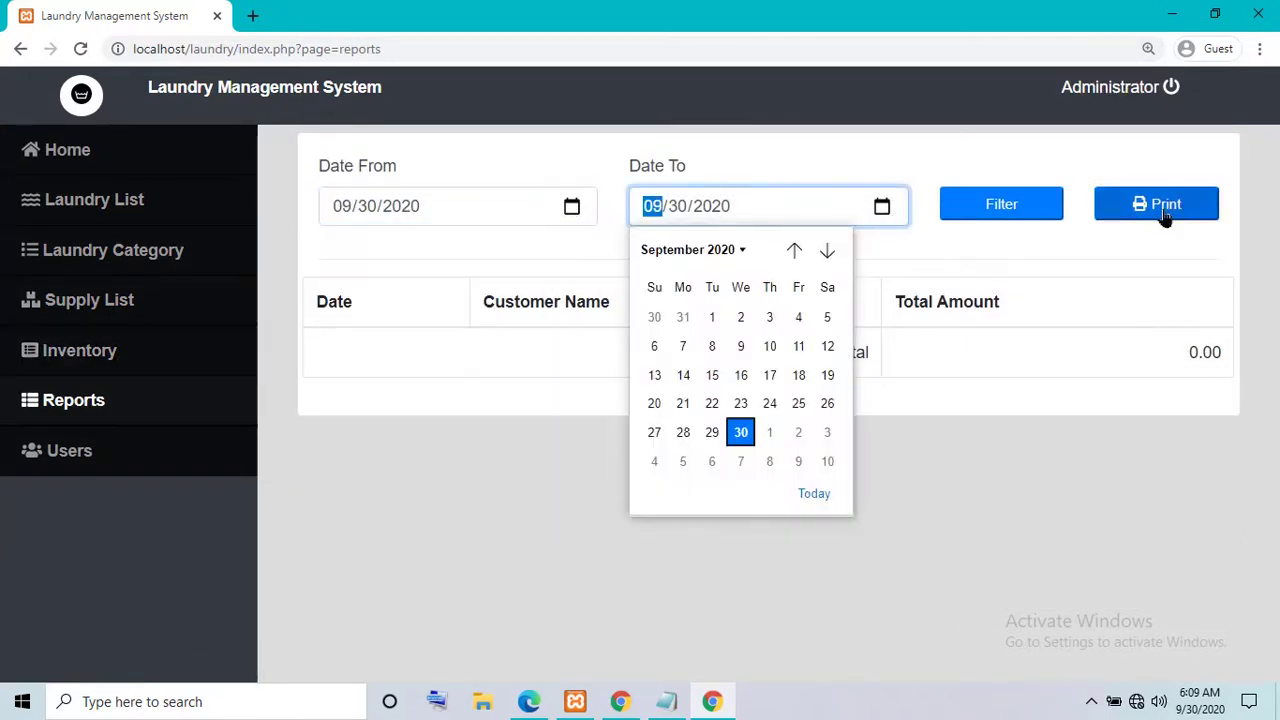
{"action": "left_click", "coordinate": [1205, 212]}
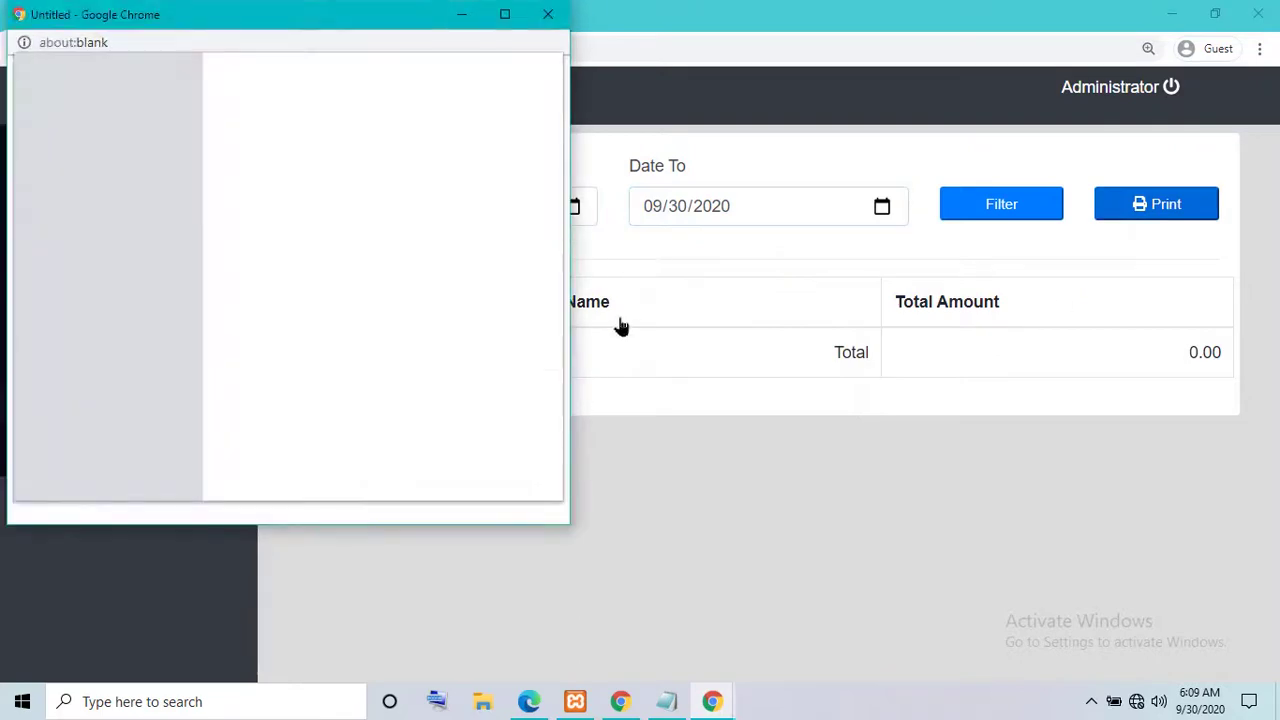
{"action": "left_click", "coordinate": [512, 472]}
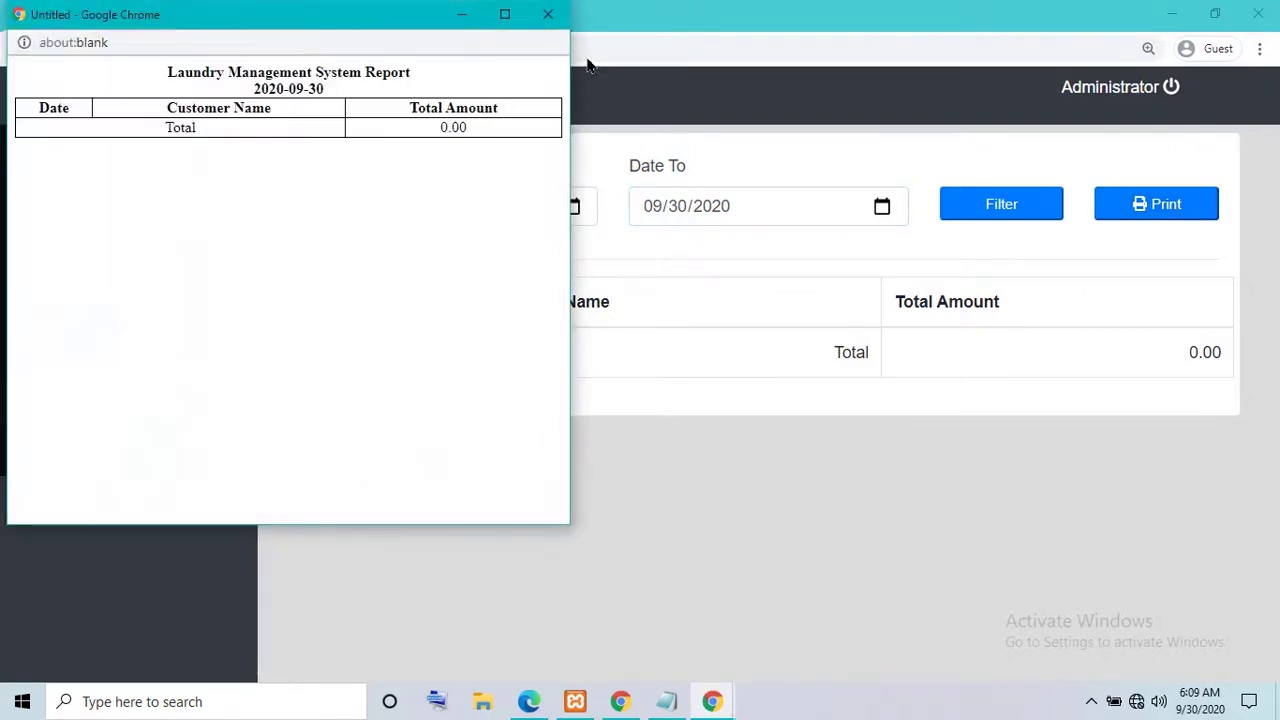
{"action": "left_click", "coordinate": [548, 14]}
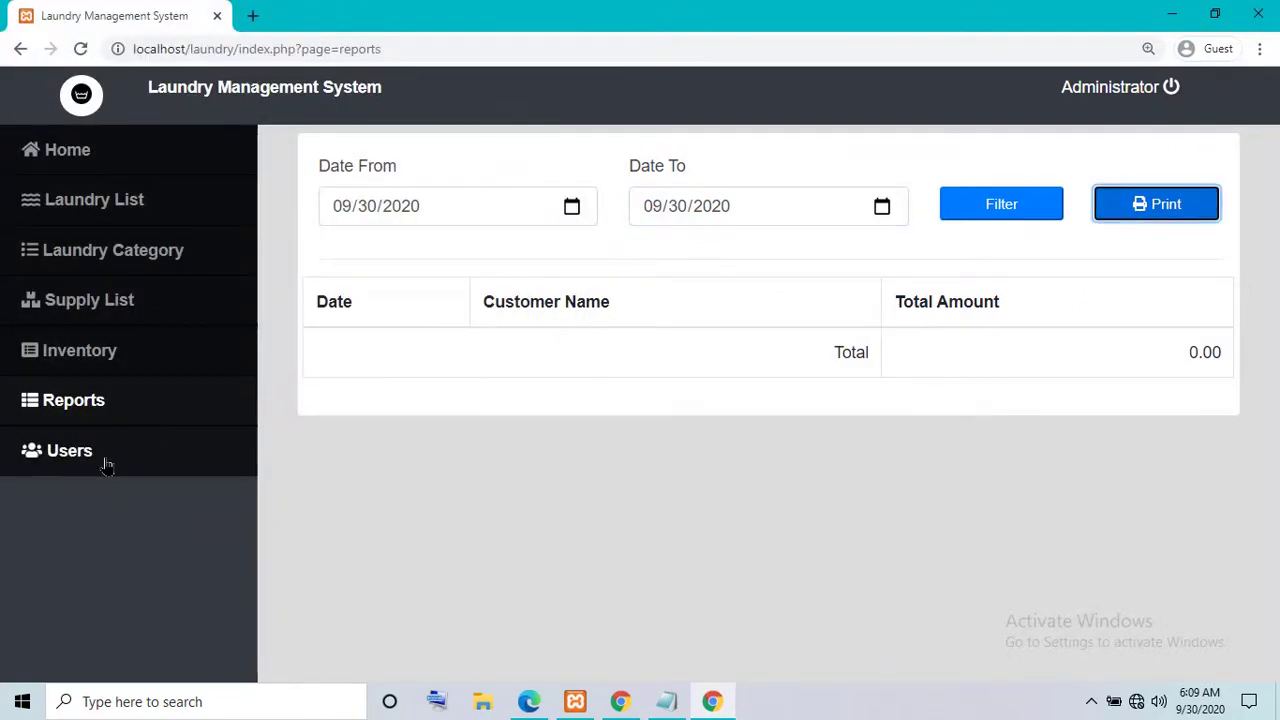
- Review the two-user Users list without adding anyone, then go back to the home dashboard
{"action": "left_click", "coordinate": [107, 465]}
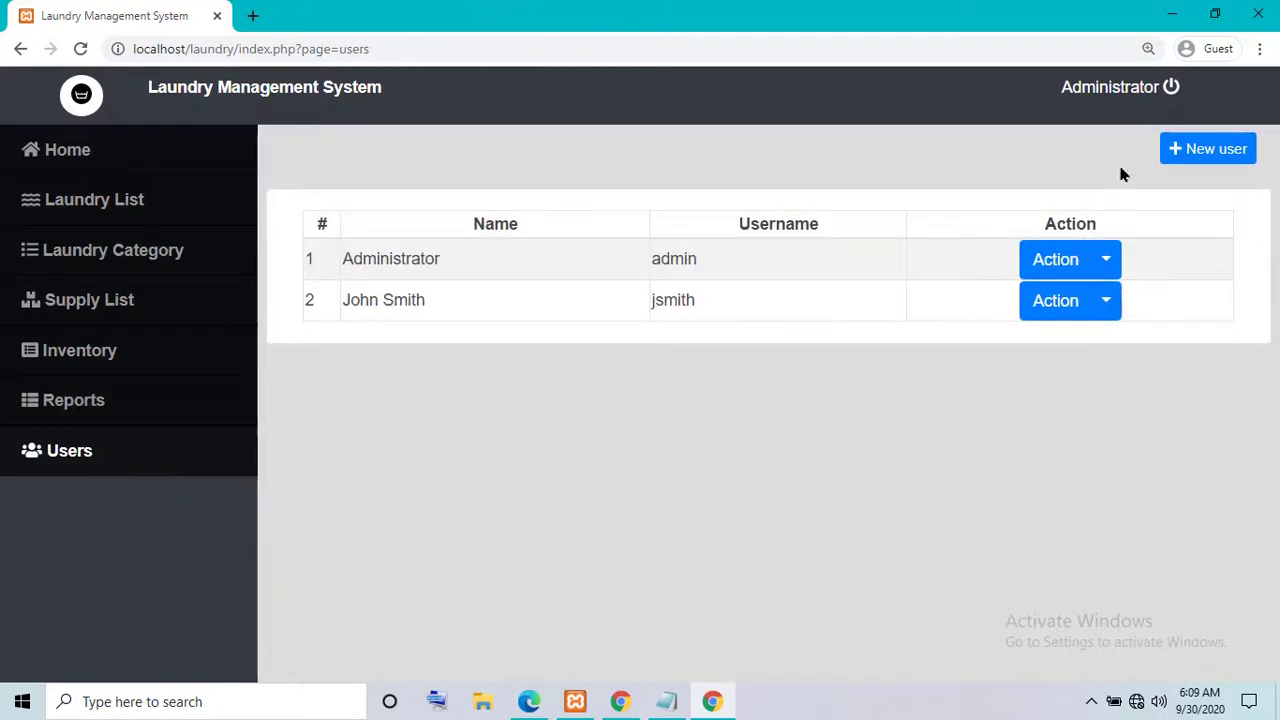
{"action": "left_click", "coordinate": [1221, 152]}
{"action": "left_click", "coordinate": [857, 588]}
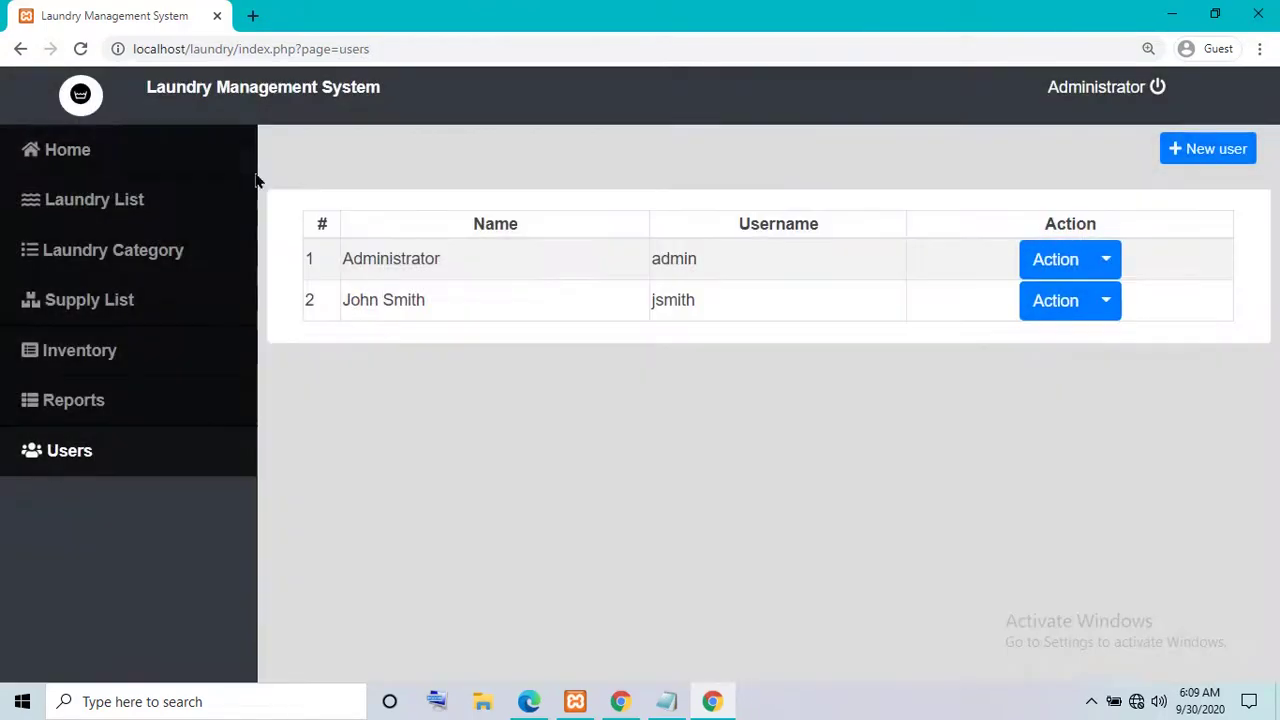
{"action": "left_click", "coordinate": [67, 150]}
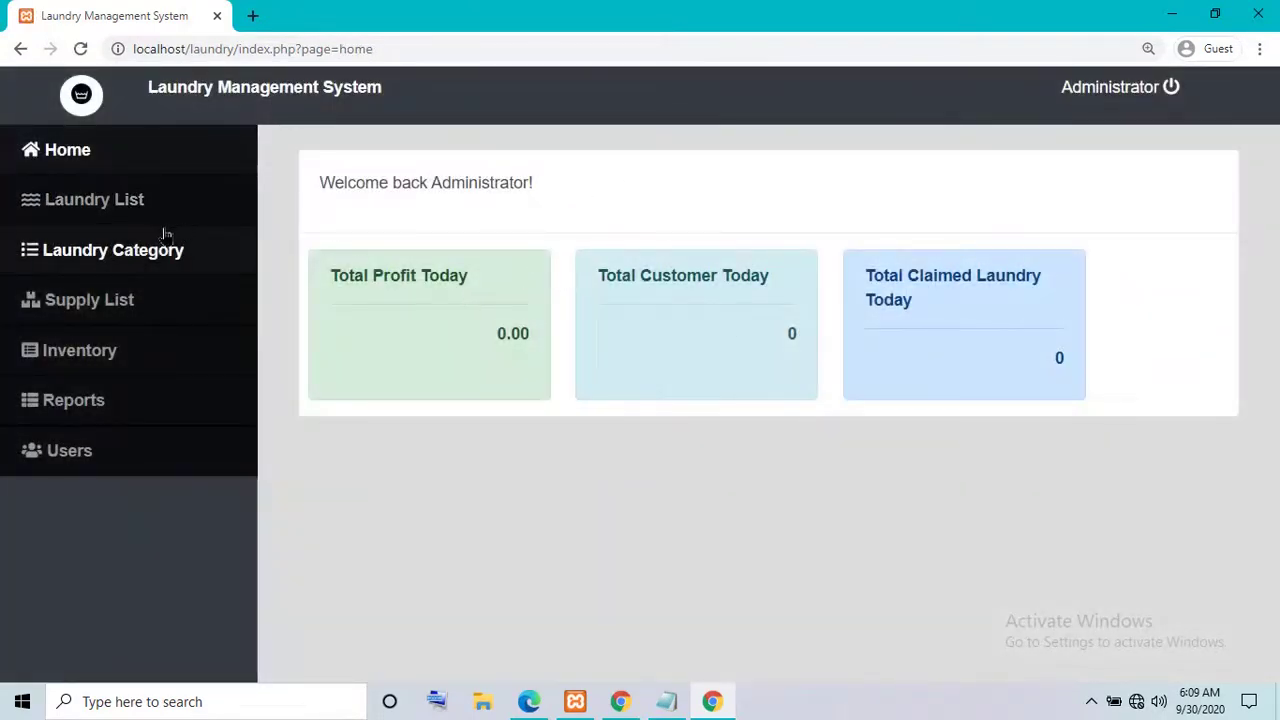
{"action": "left_click", "coordinate": [177, 210]}
- Find customer 'claire' in the laundry list and save her remarks as 'Nones'
{"action": "left_click", "coordinate": [1093, 217]}
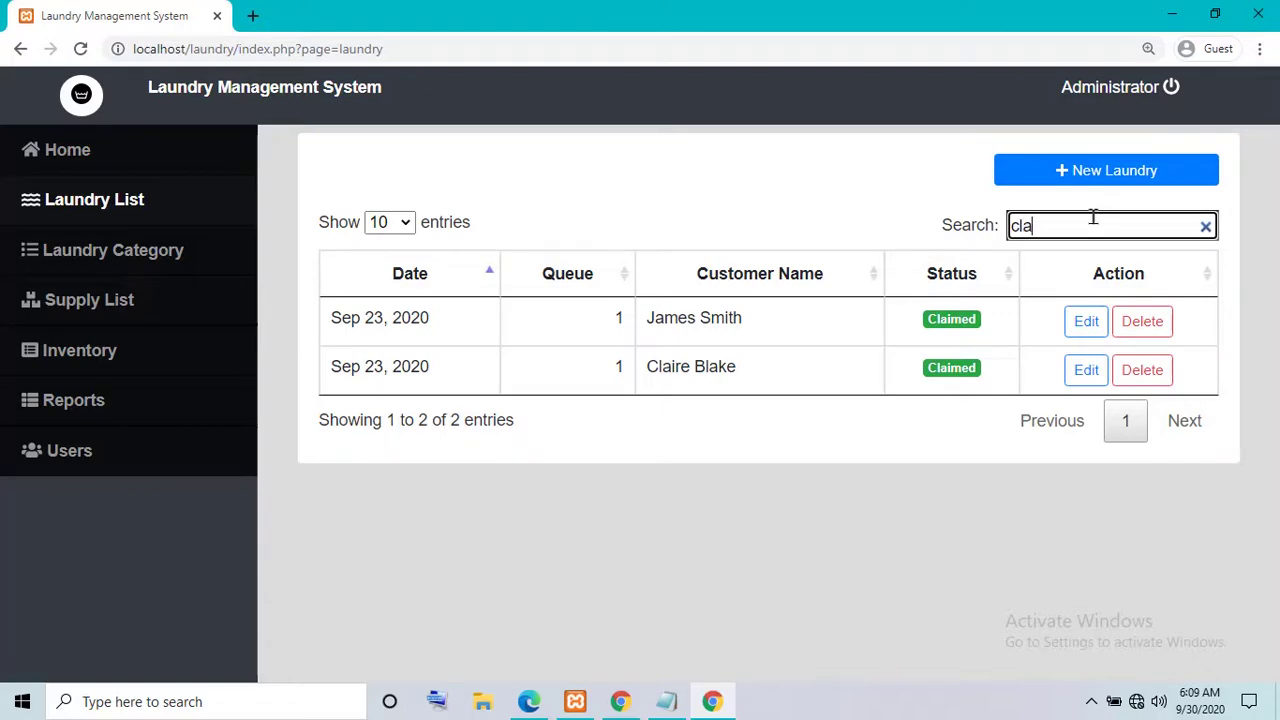
{"action": "type", "text": "claire"}
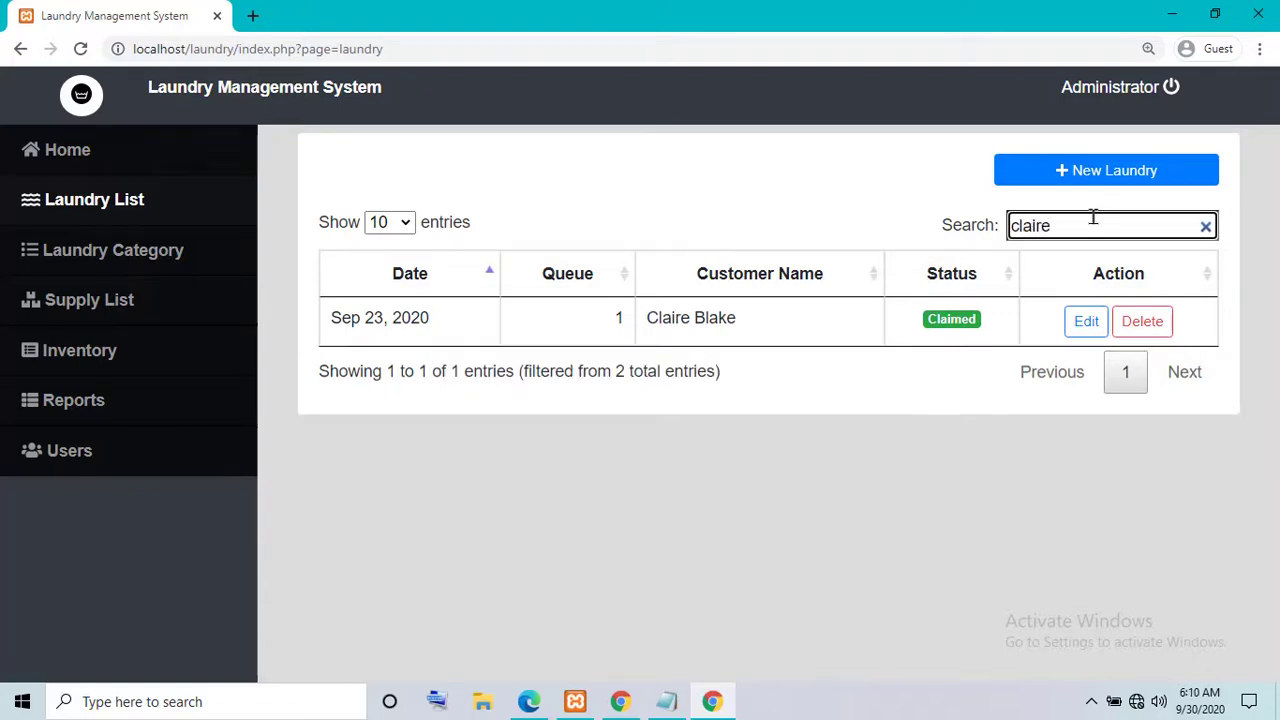
{"action": "left_click", "coordinate": [1086, 321]}
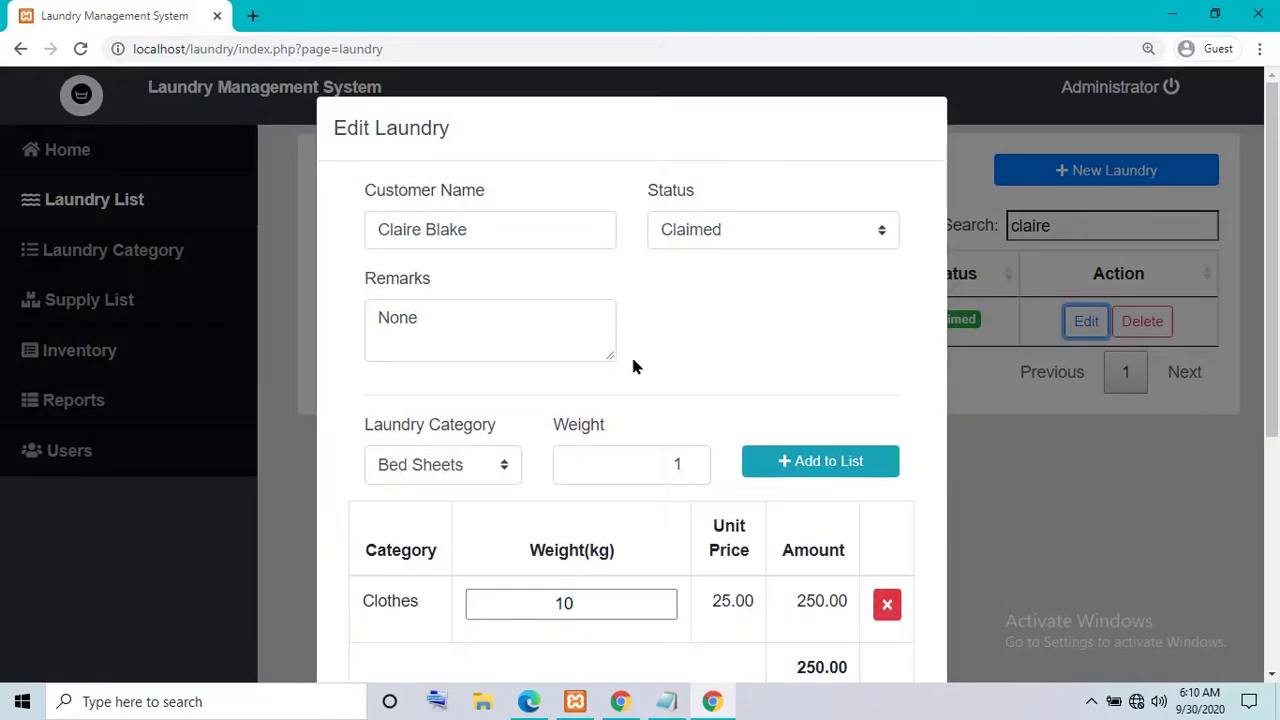
{"action": "left_click", "coordinate": [475, 325]}
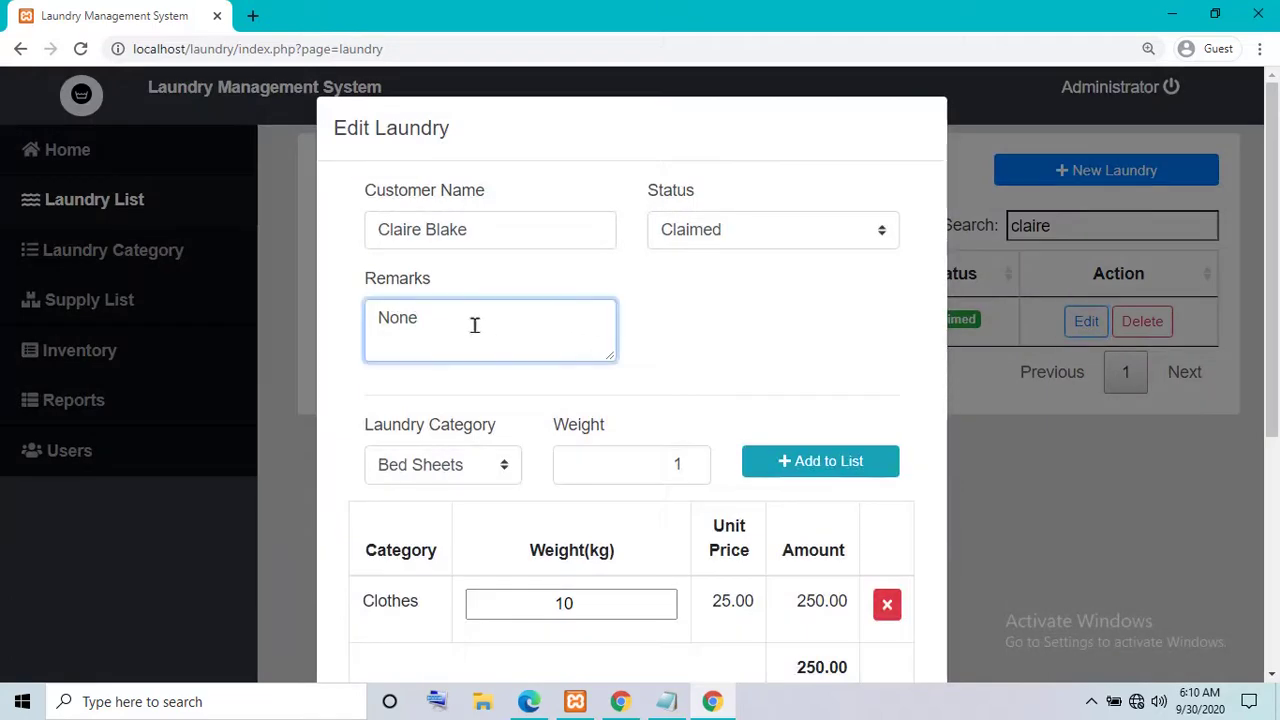
{"action": "scroll", "coordinate": [615, 528], "scroll_direction": "down", "scroll_amount": 5}
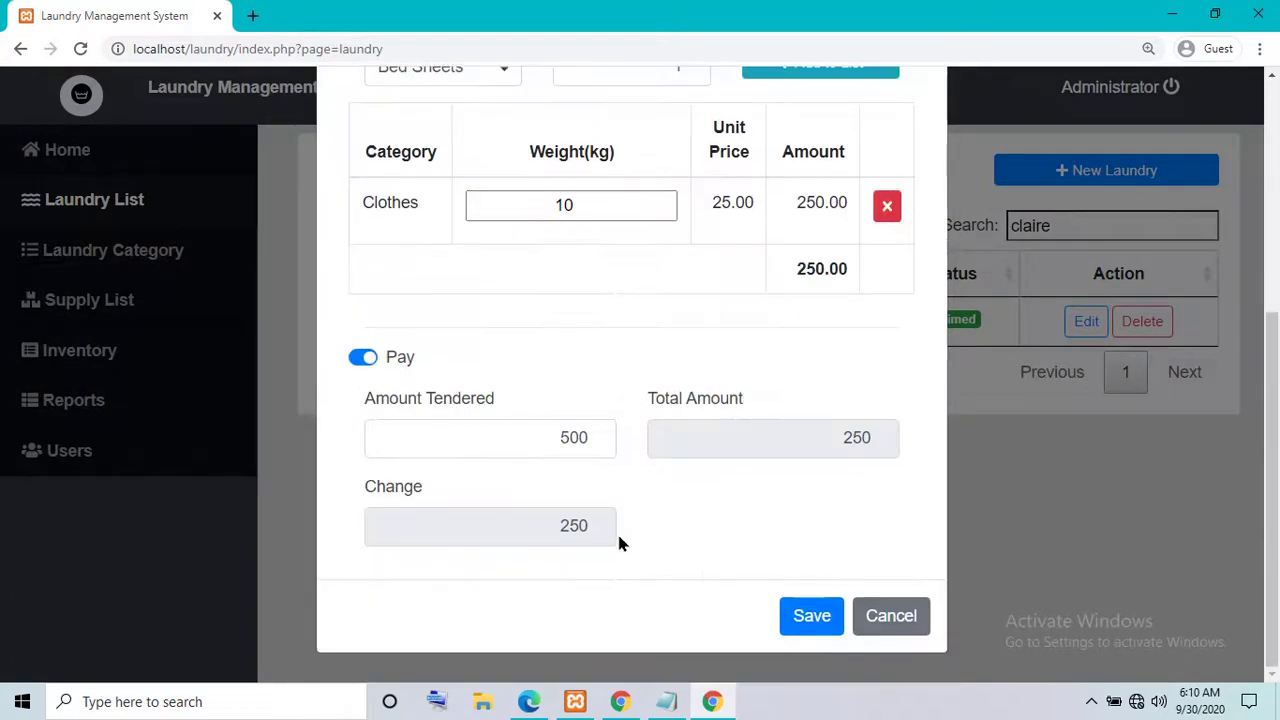
{"action": "left_click", "coordinate": [818, 626]}
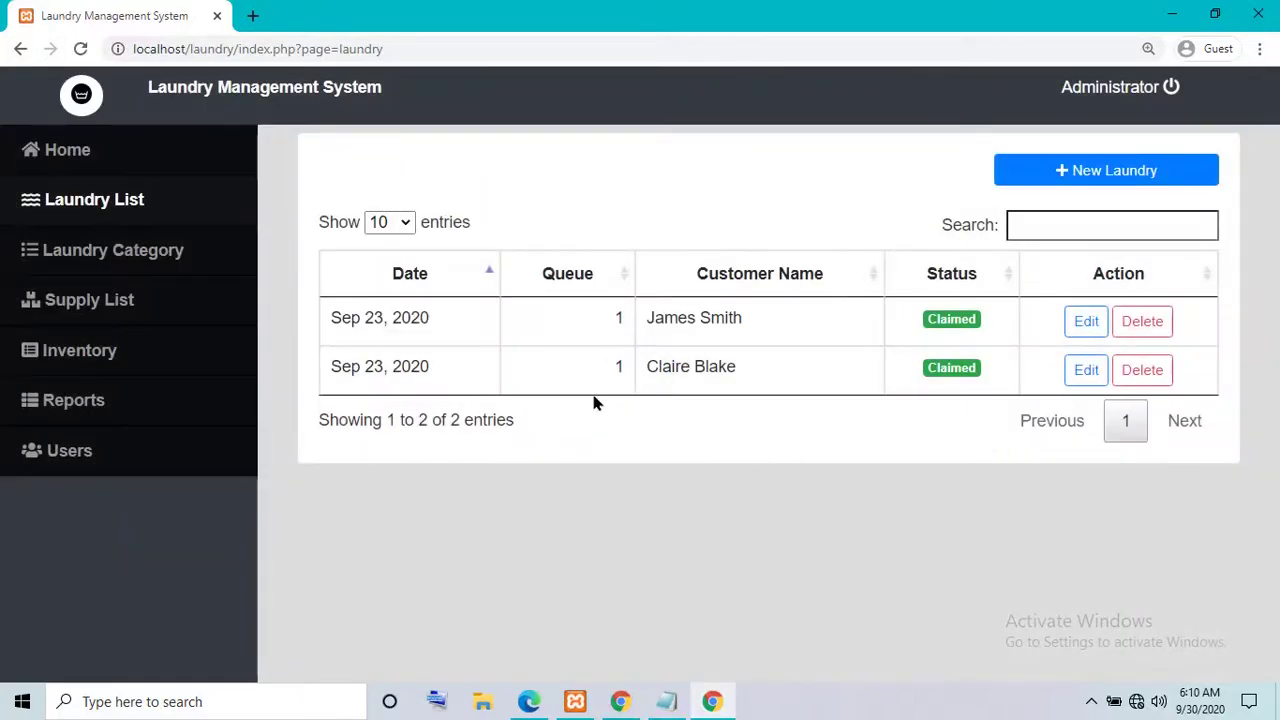
- Reopen the record to confirm the 'Nones' remarks, close it unchanged, and begin a new laundry entry
{"action": "left_click", "coordinate": [1086, 372]}
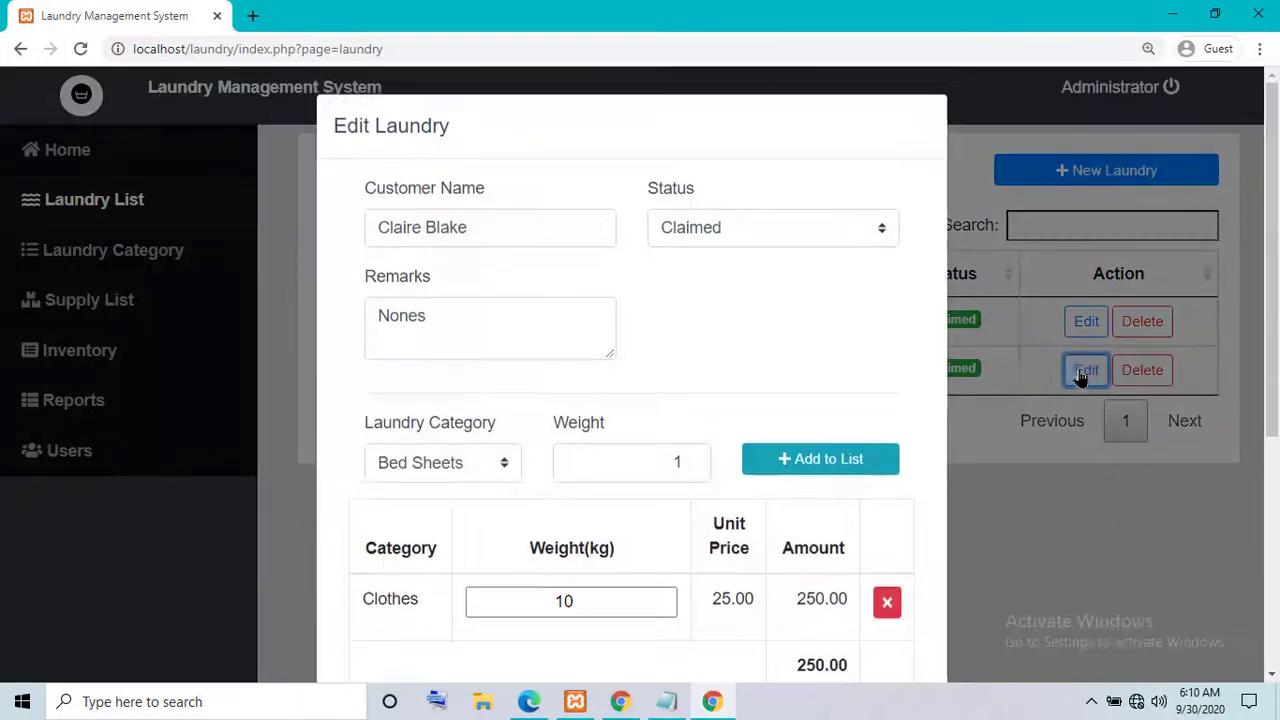
{"action": "left_click", "coordinate": [465, 327]}
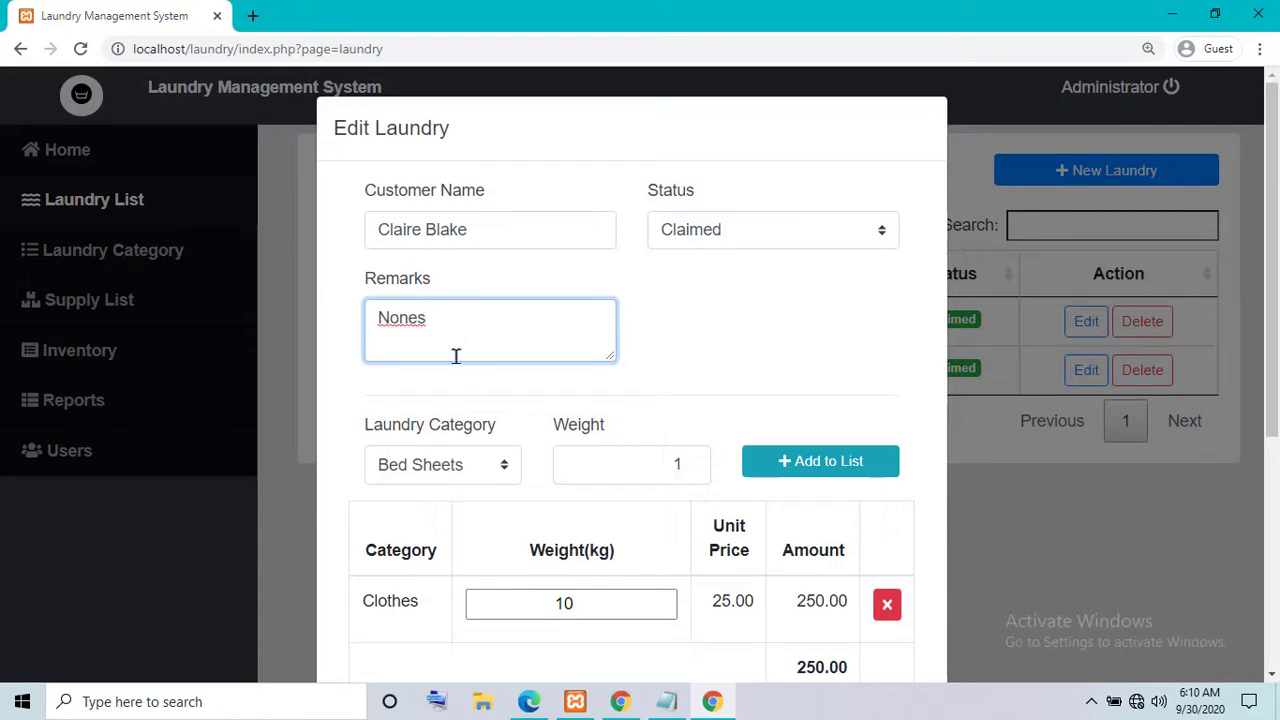
{"action": "scroll", "coordinate": [951, 555], "scroll_direction": "down", "scroll_amount": 4}
{"action": "left_click", "coordinate": [878, 614]}
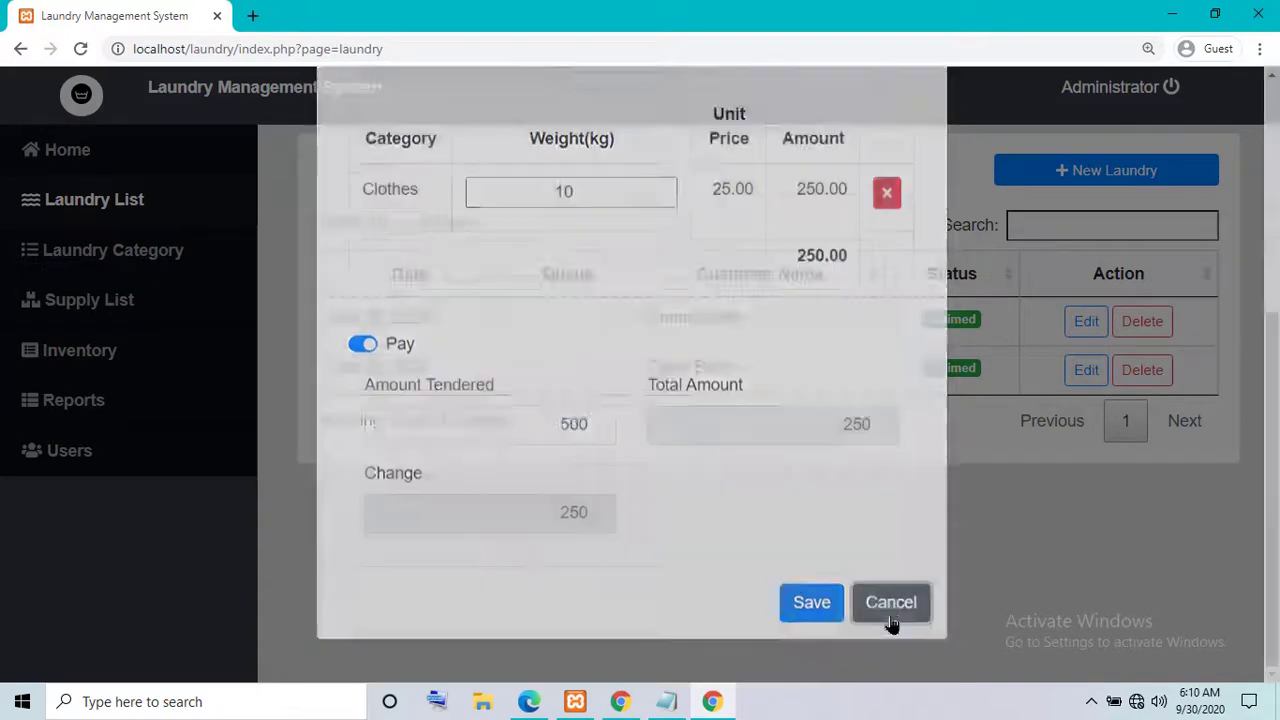
{"action": "left_click", "coordinate": [1063, 171]}
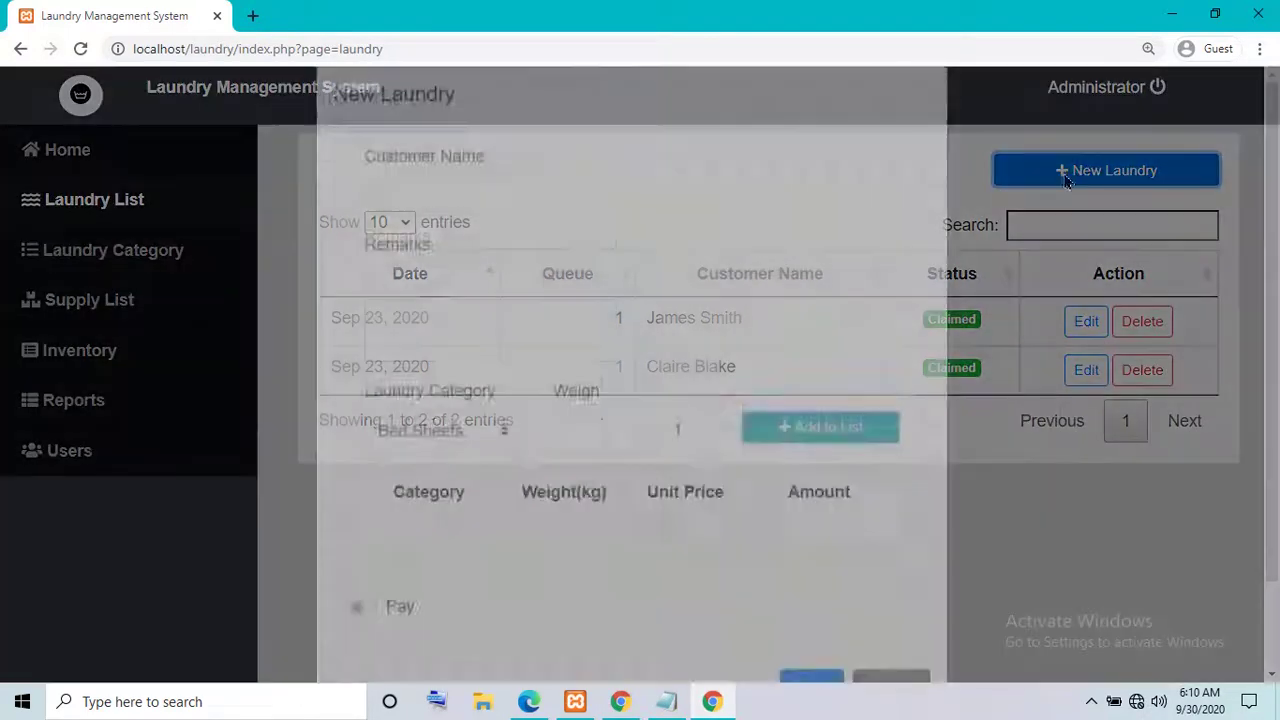
- Enter customer Test with remarks, choose the Clothes category and raise the weight by 1 kg
{"action": "left_click", "coordinate": [475, 217]}
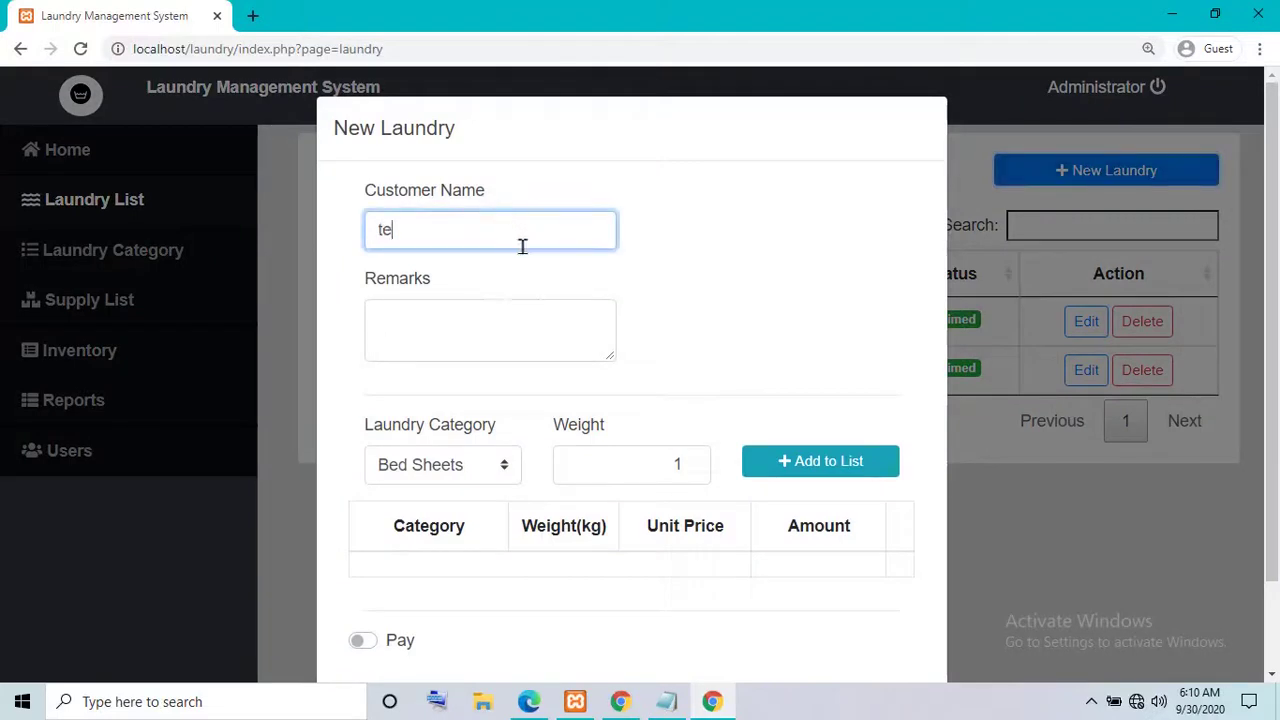
{"action": "left_click", "coordinate": [518, 322]}
{"action": "type", "text": "test"}
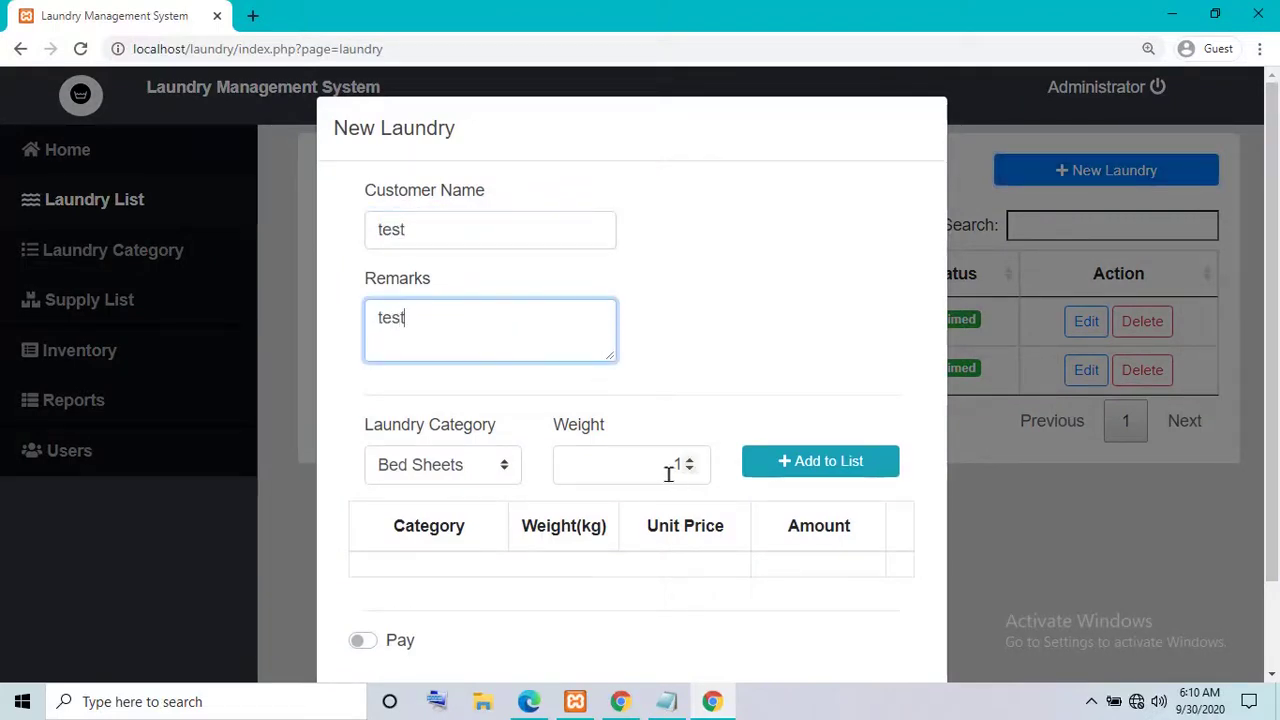
{"action": "left_click", "coordinate": [509, 466]}
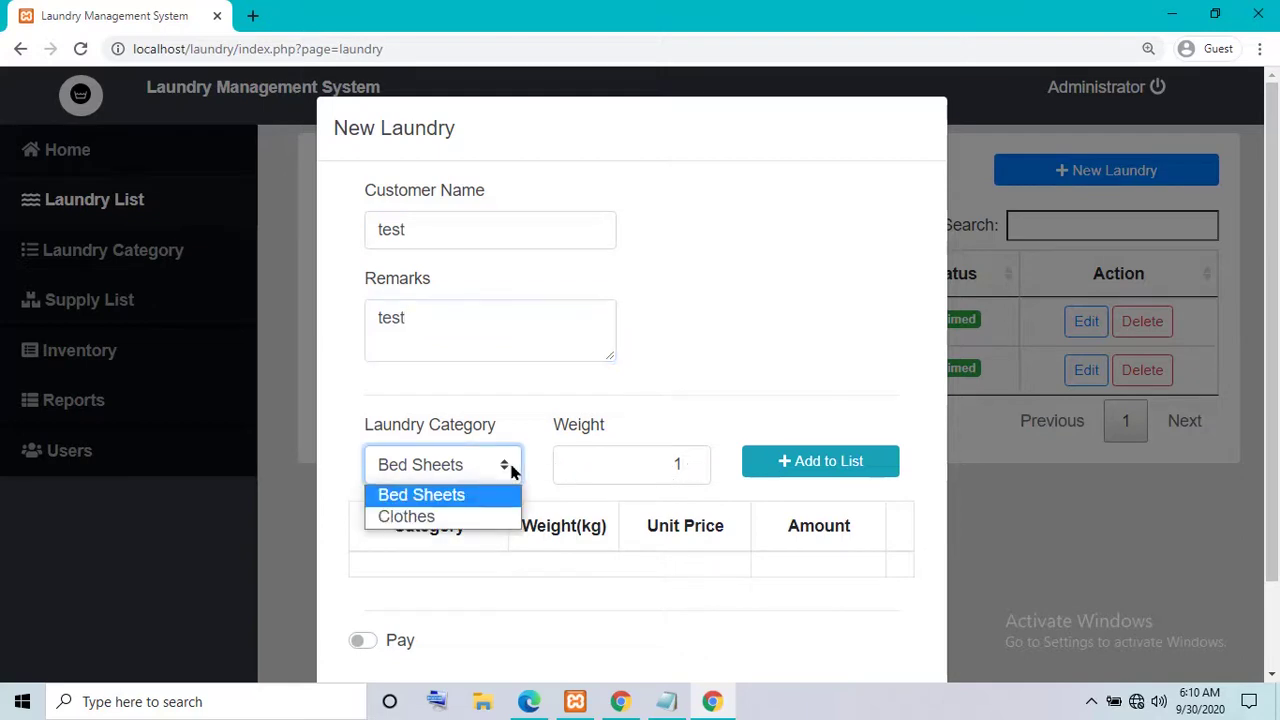
{"action": "left_click", "coordinate": [477, 516]}
{"action": "key", "text": "Tab"}
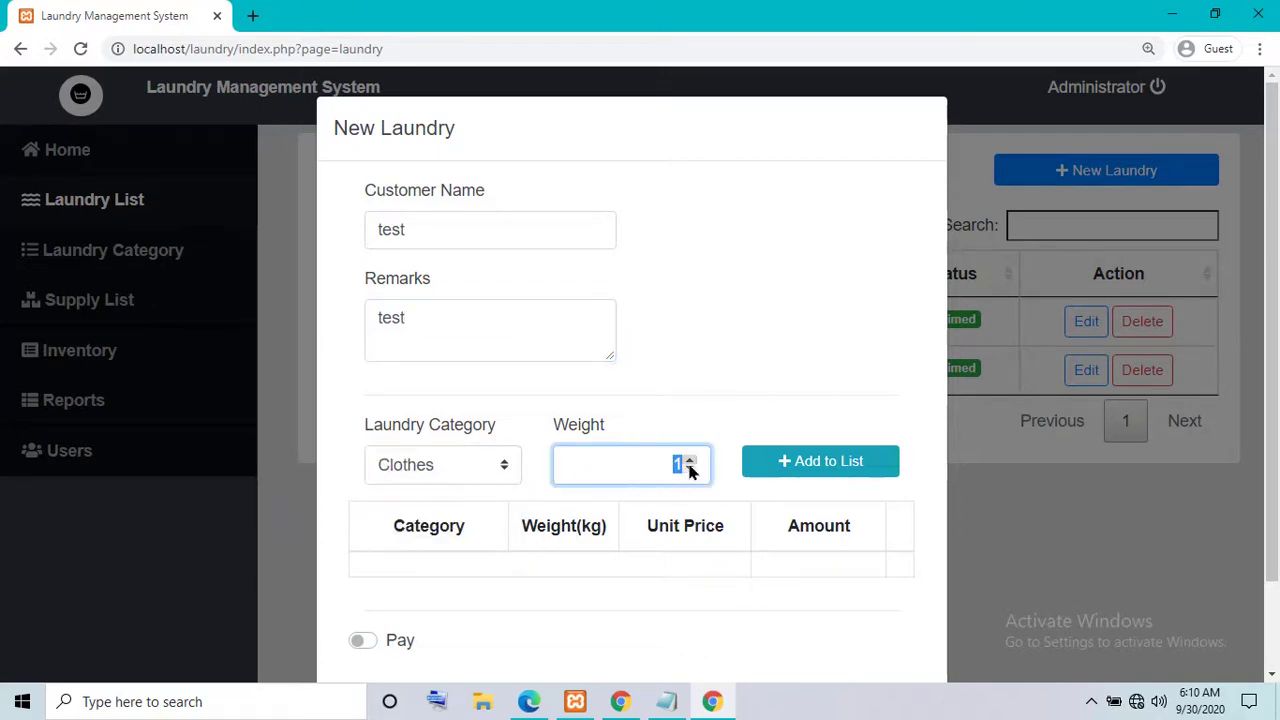
{"action": "left_click", "coordinate": [689, 463]}
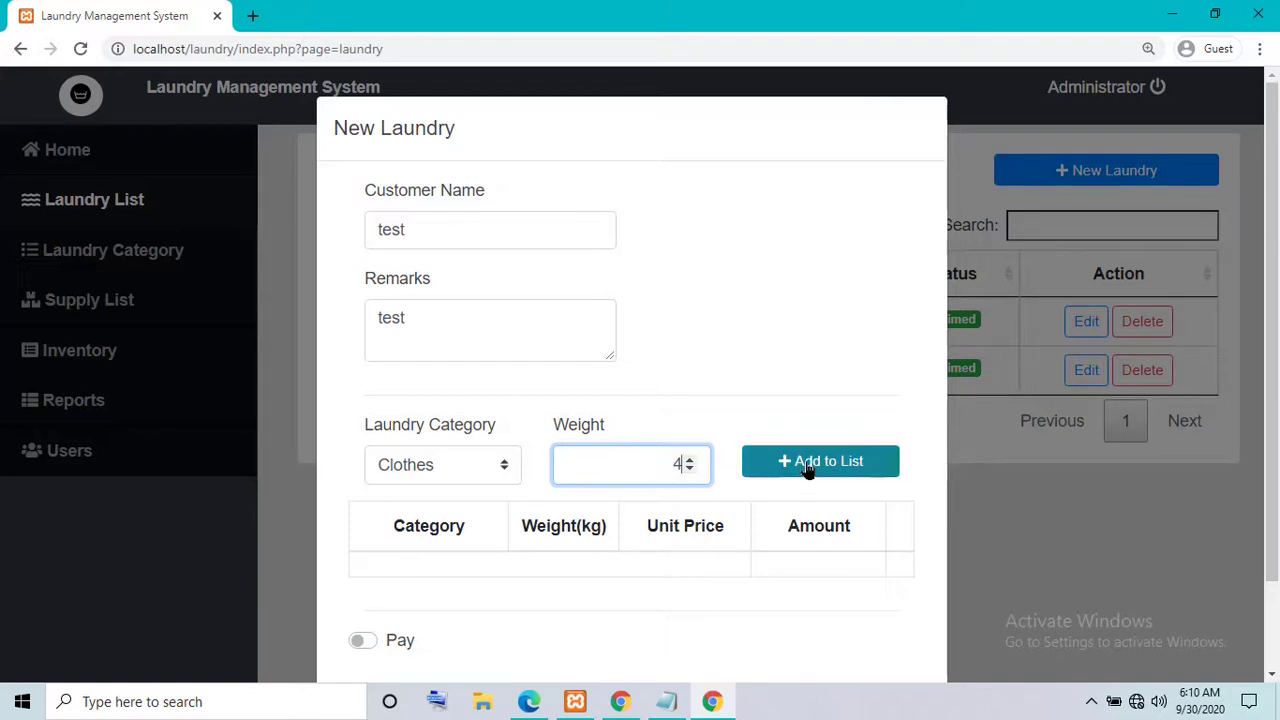
- Mark the new order as paid with 340 tendered and save it
{"action": "scroll", "coordinate": [809, 466], "scroll_direction": "down", "scroll_amount": 1}
{"action": "left_click", "coordinate": [373, 537]}
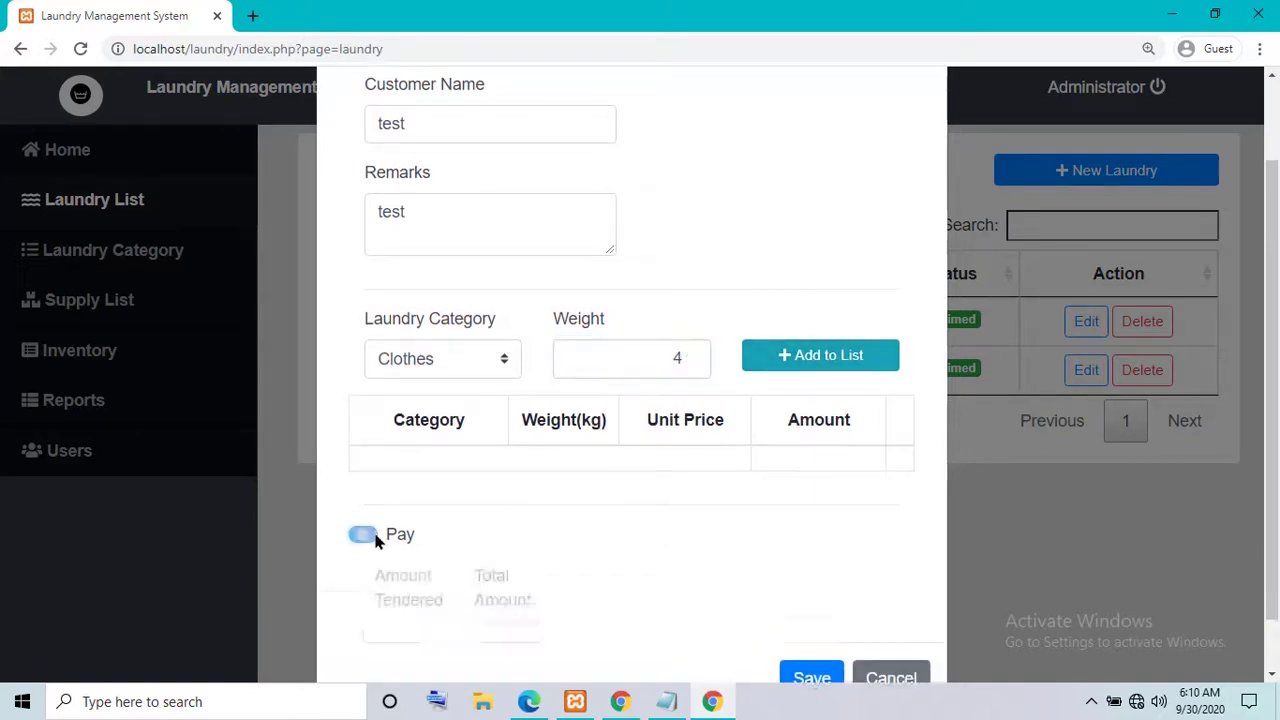
{"action": "scroll", "coordinate": [544, 505], "scroll_direction": "down", "scroll_amount": 2}
{"action": "left_click", "coordinate": [518, 448]}
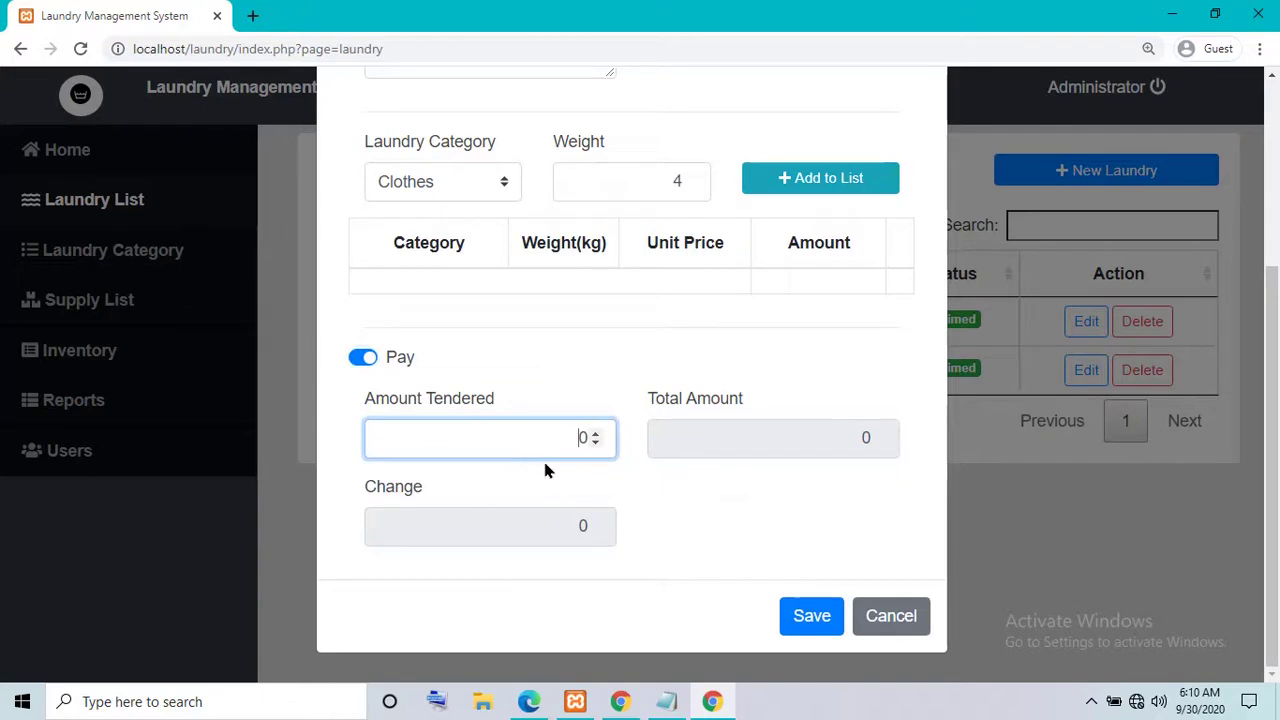
{"action": "type", "text": "34"}
{"action": "left_click", "coordinate": [802, 622]}
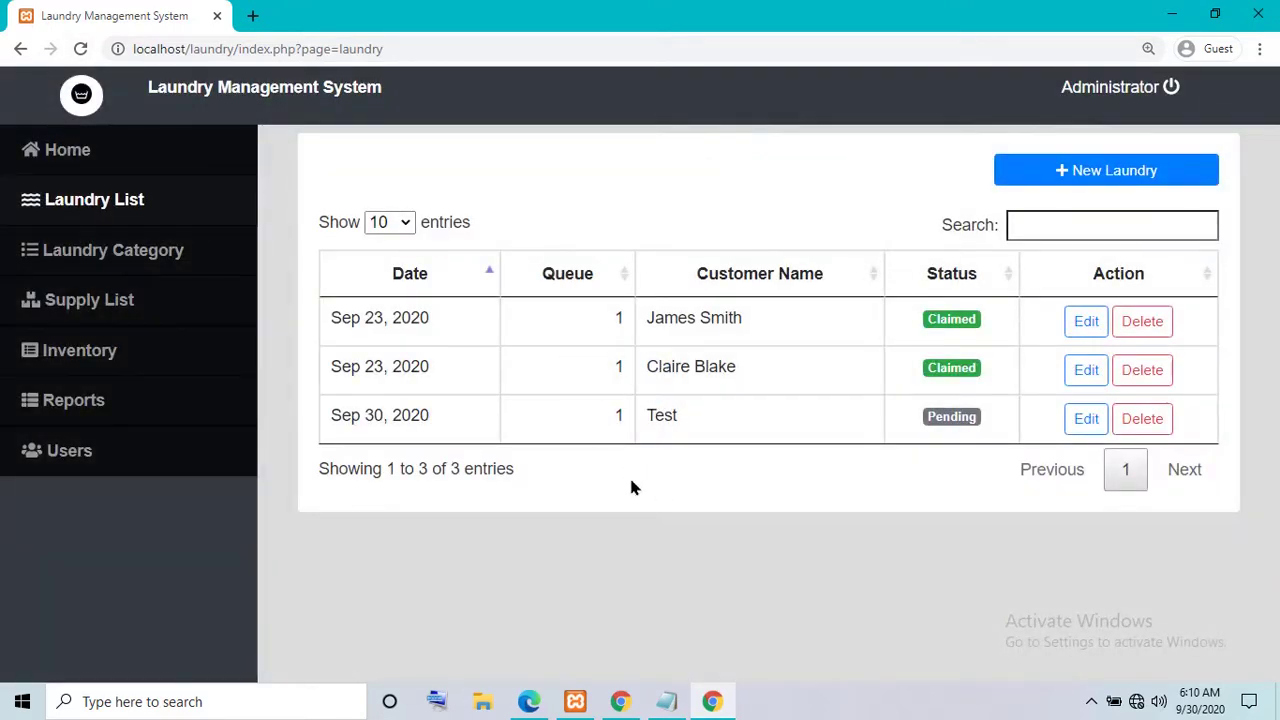
- Add Bed Sheets at 1 kg (30.00 total) to the Test order and save it
{"action": "left_click", "coordinate": [1082, 426]}
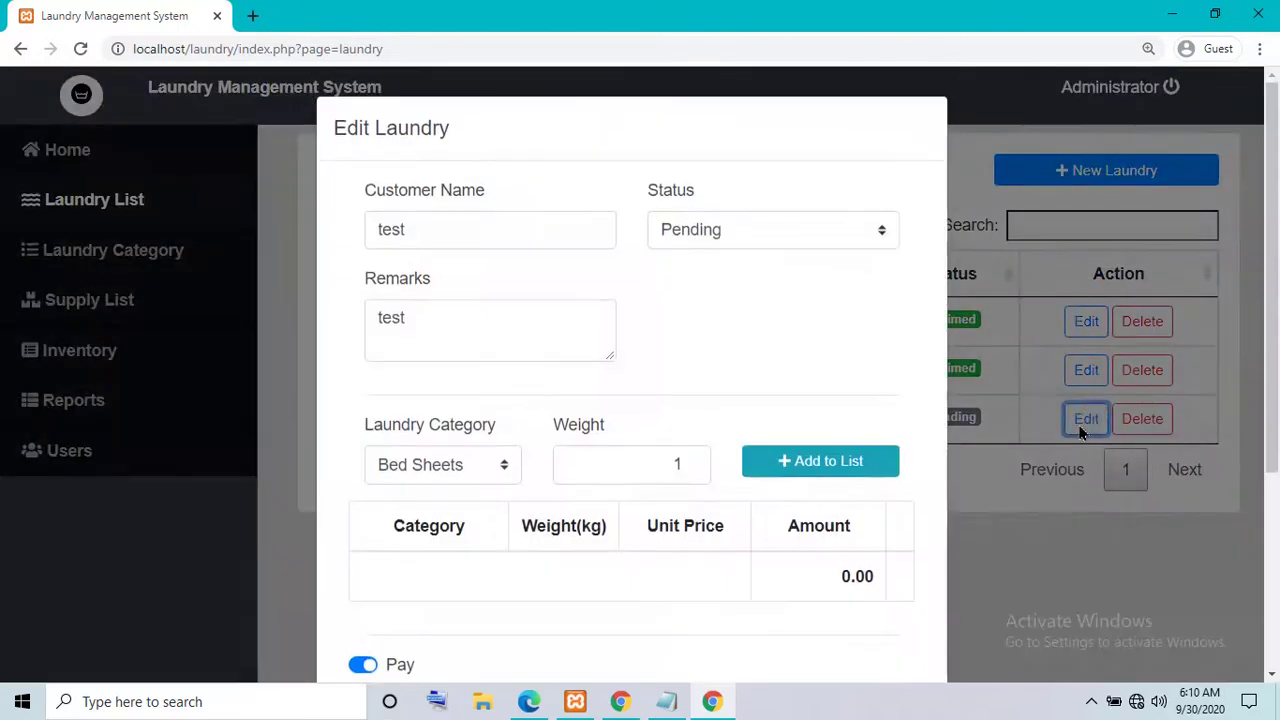
{"action": "scroll", "coordinate": [788, 492], "scroll_direction": "down", "scroll_amount": 3}
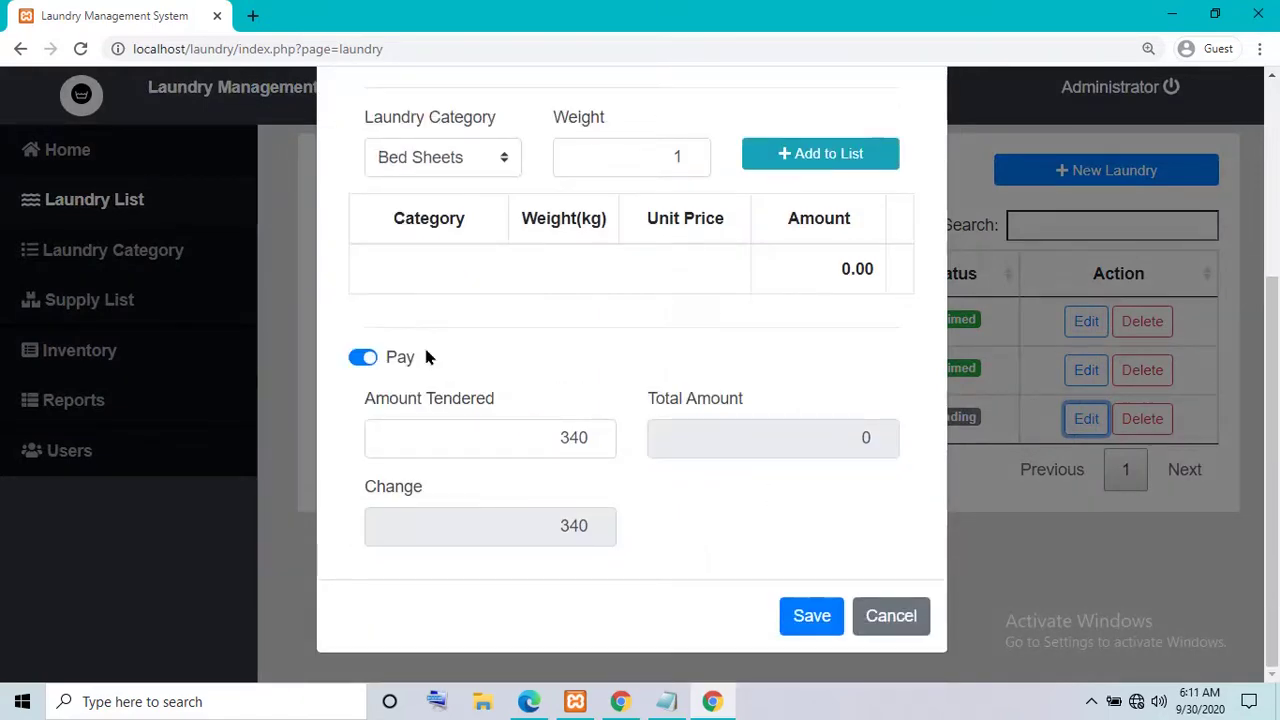
{"action": "left_click", "coordinate": [885, 616]}
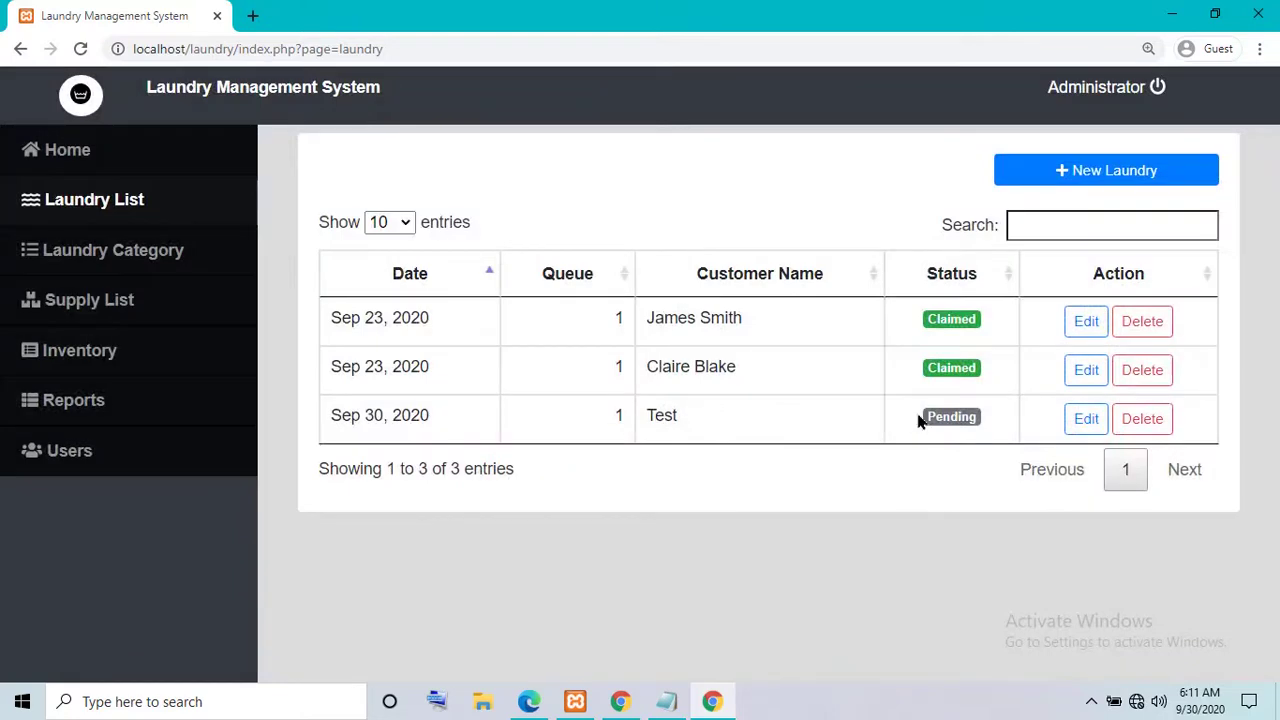
{"action": "left_click", "coordinate": [1084, 421]}
{"action": "scroll", "coordinate": [780, 520], "scroll_direction": "down", "scroll_amount": 3}
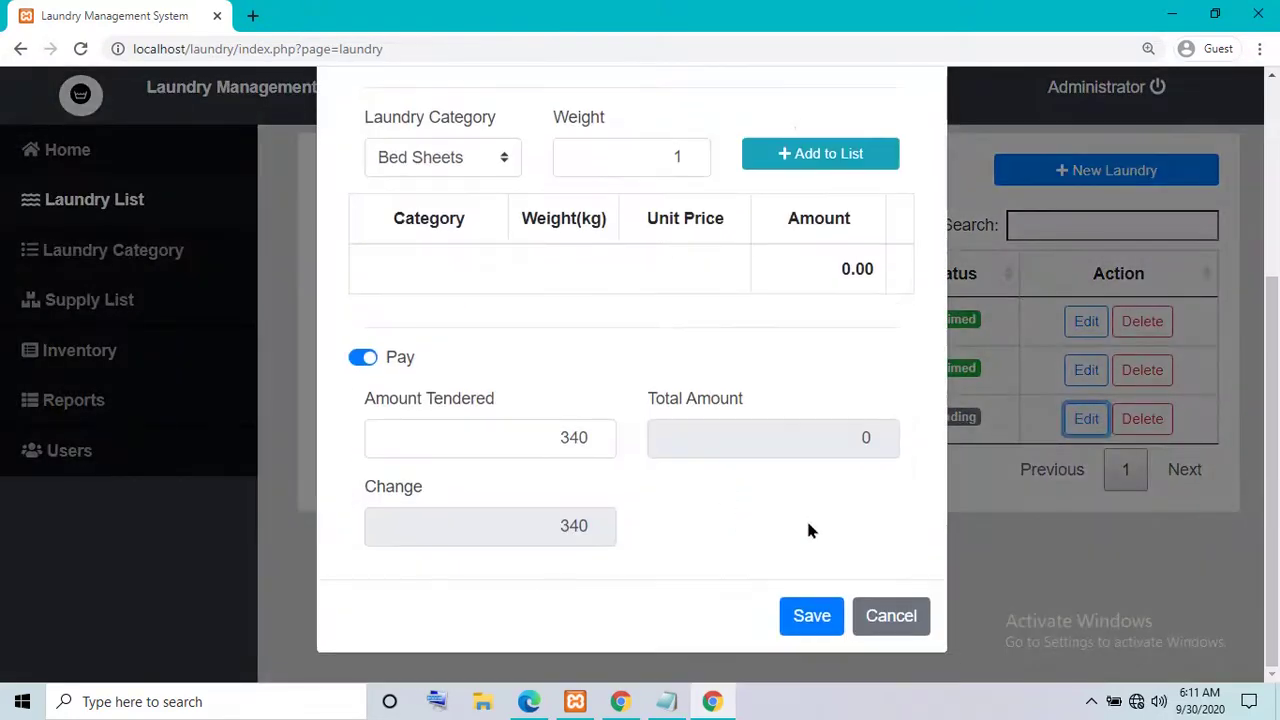
{"action": "scroll", "coordinate": [590, 525], "scroll_direction": "up", "scroll_amount": 3}
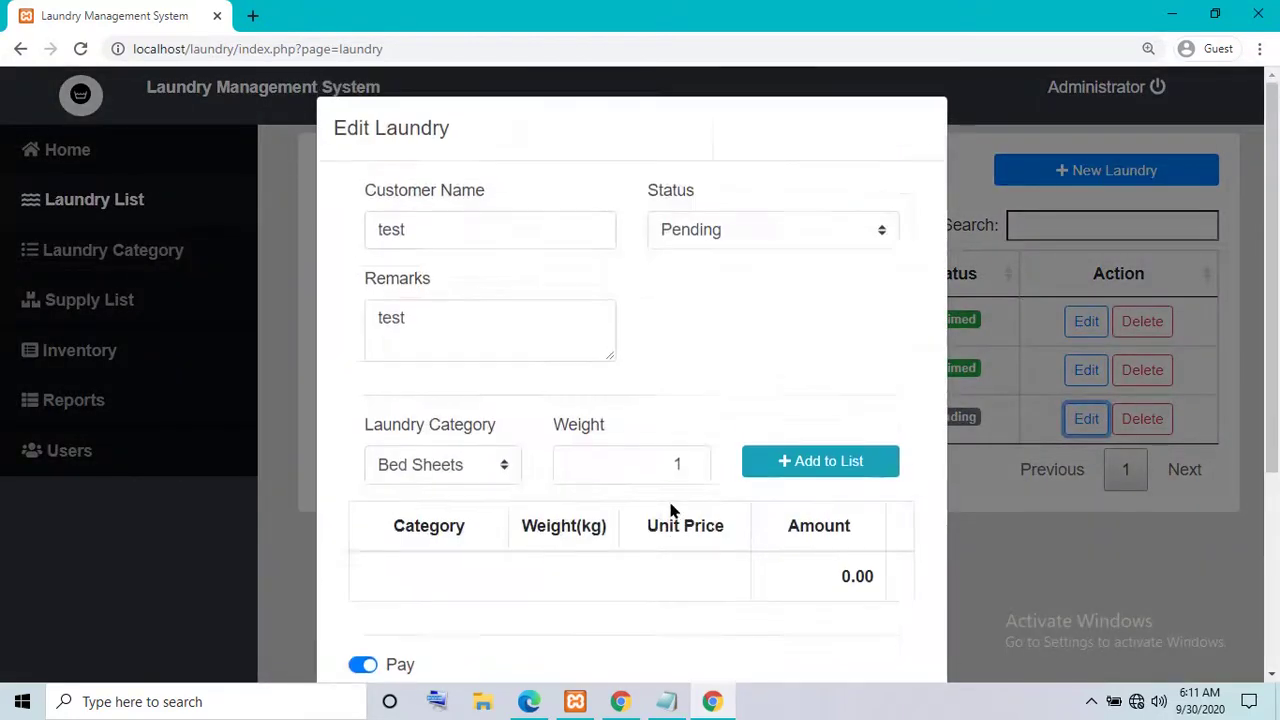
{"action": "left_click", "coordinate": [826, 466]}
{"action": "scroll", "coordinate": [779, 507], "scroll_direction": "down", "scroll_amount": 3}
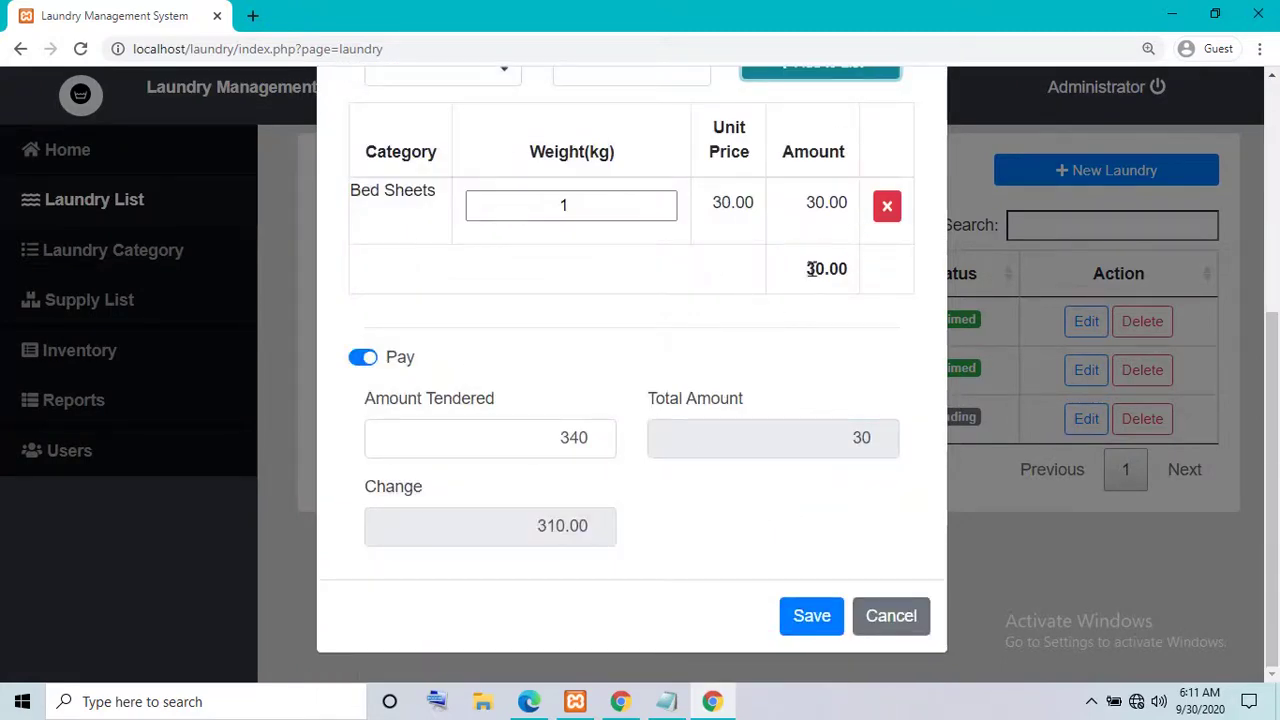
{"action": "left_click", "coordinate": [805, 616]}
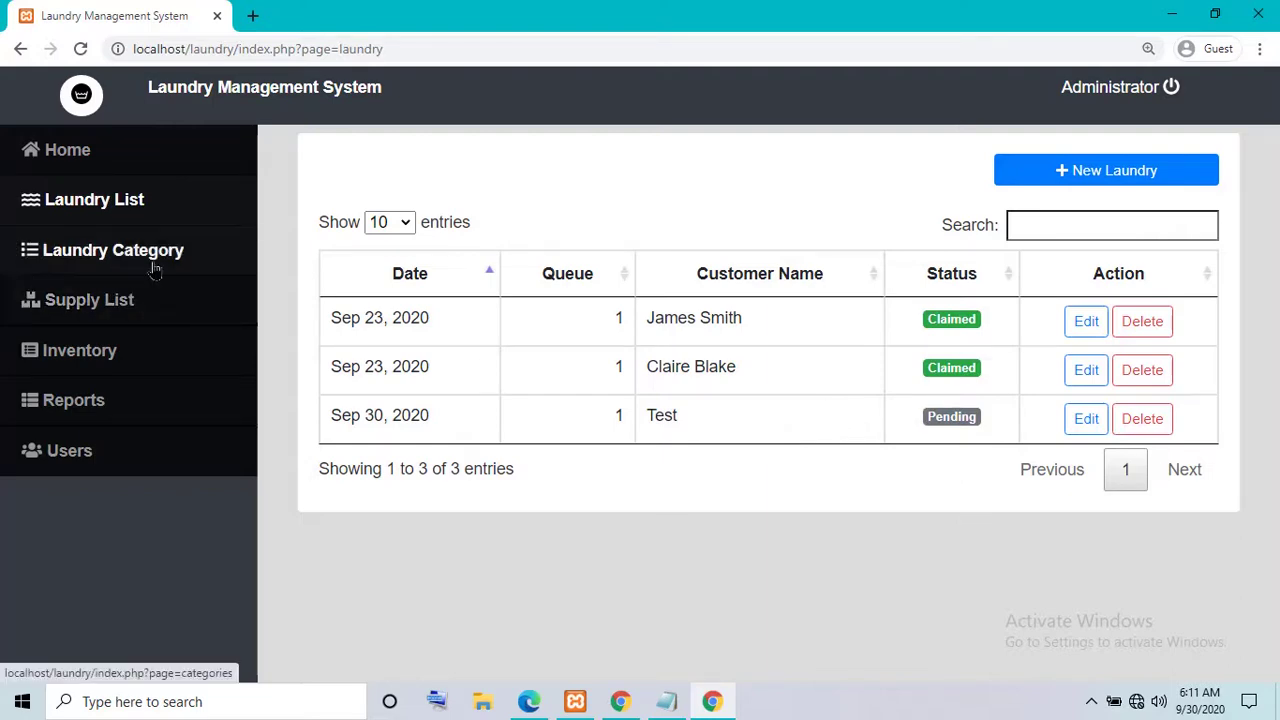
{"action": "left_click_drag", "start_coordinate": [924, 418], "coordinate": [990, 424]}
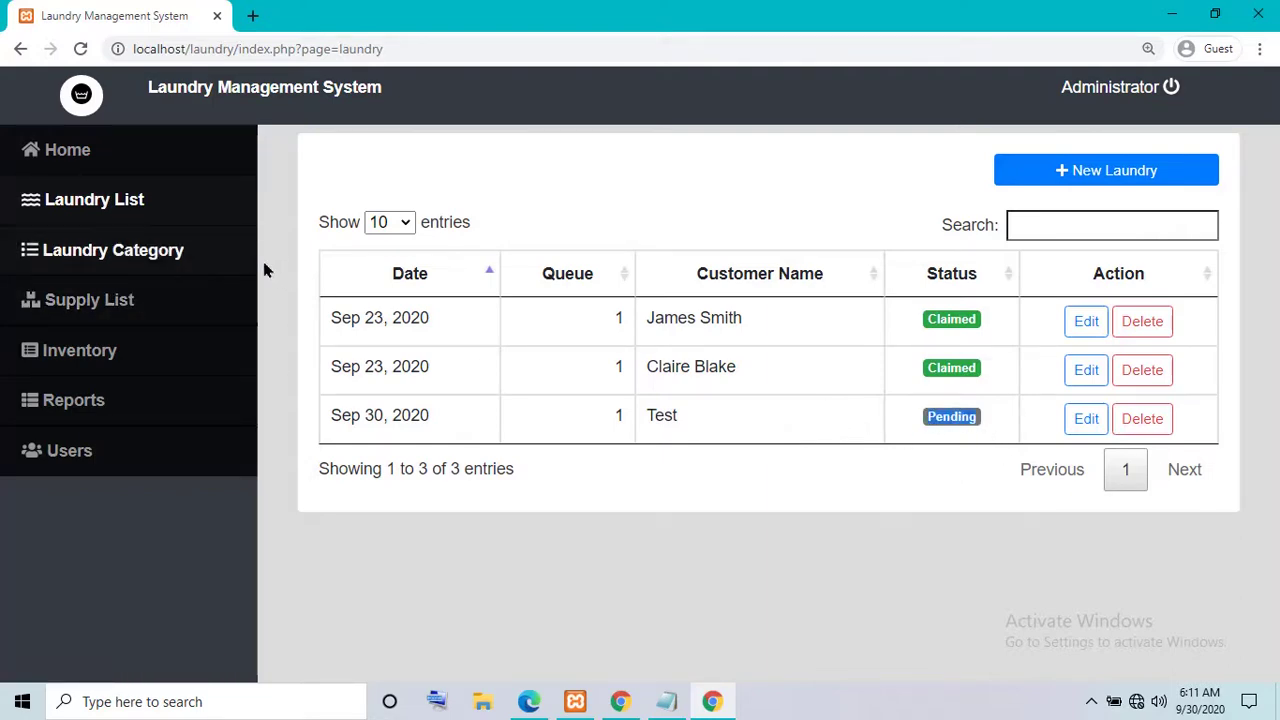
- Create a laundry category named 'test' priced at 50 per kg
{"action": "left_click", "coordinate": [158, 262]}
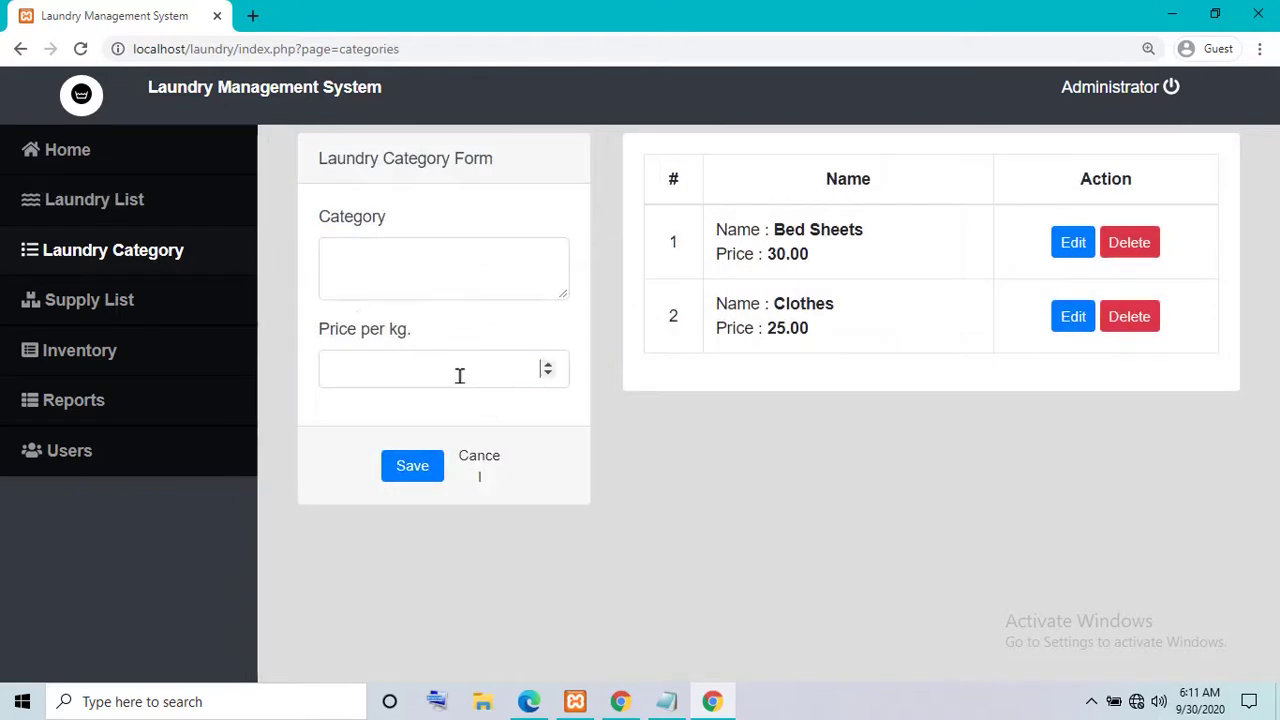
{"action": "left_click", "coordinate": [481, 383]}
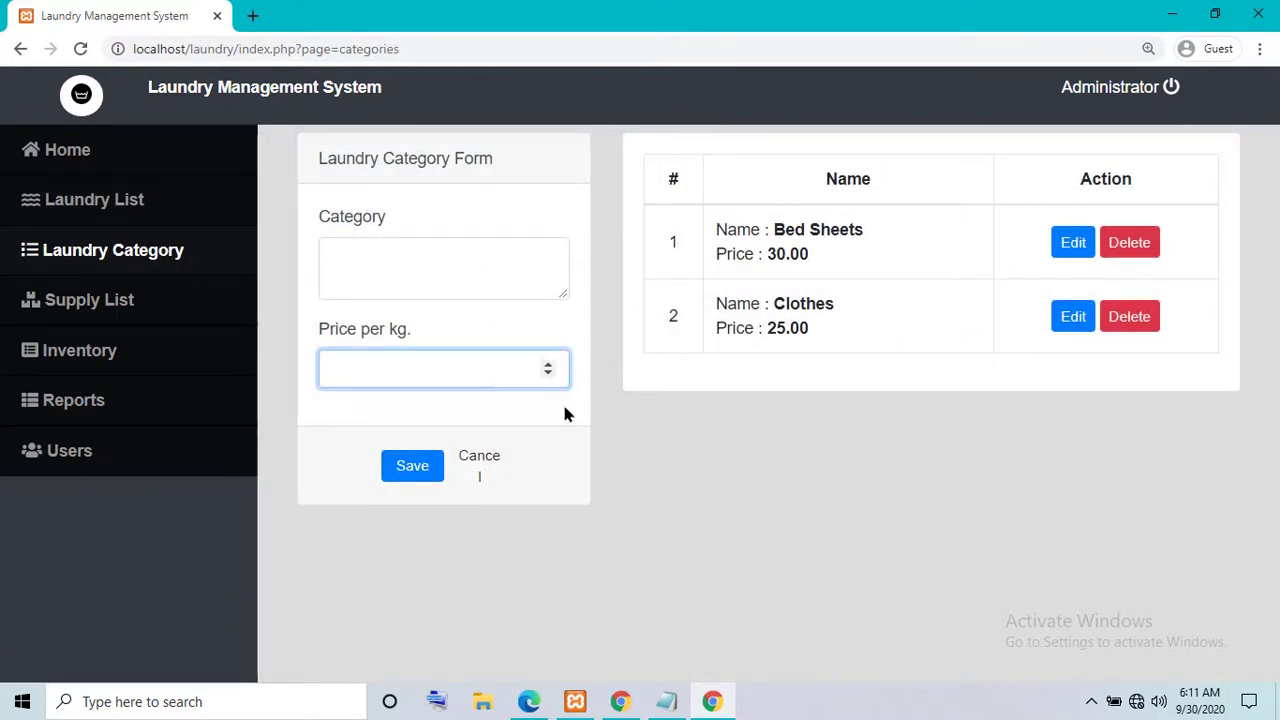
{"action": "type", "text": "50"}
{"action": "left_click", "coordinate": [459, 251]}
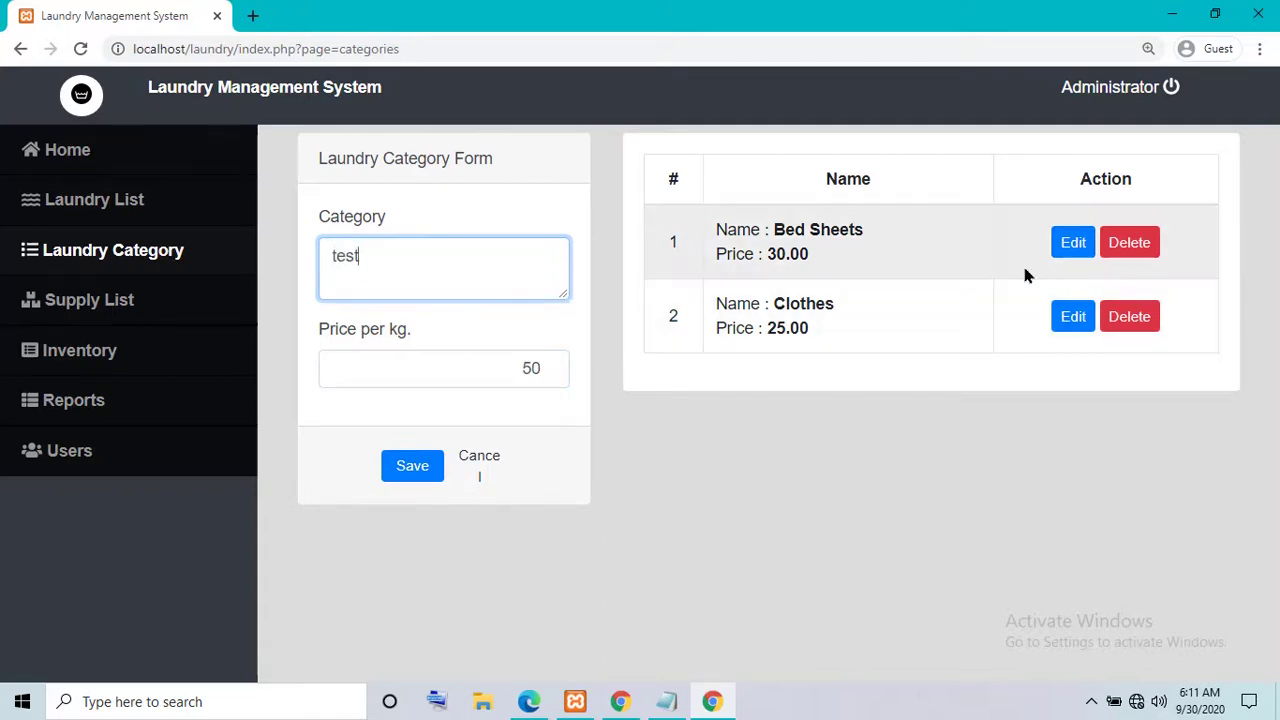
{"action": "left_click", "coordinate": [420, 472]}
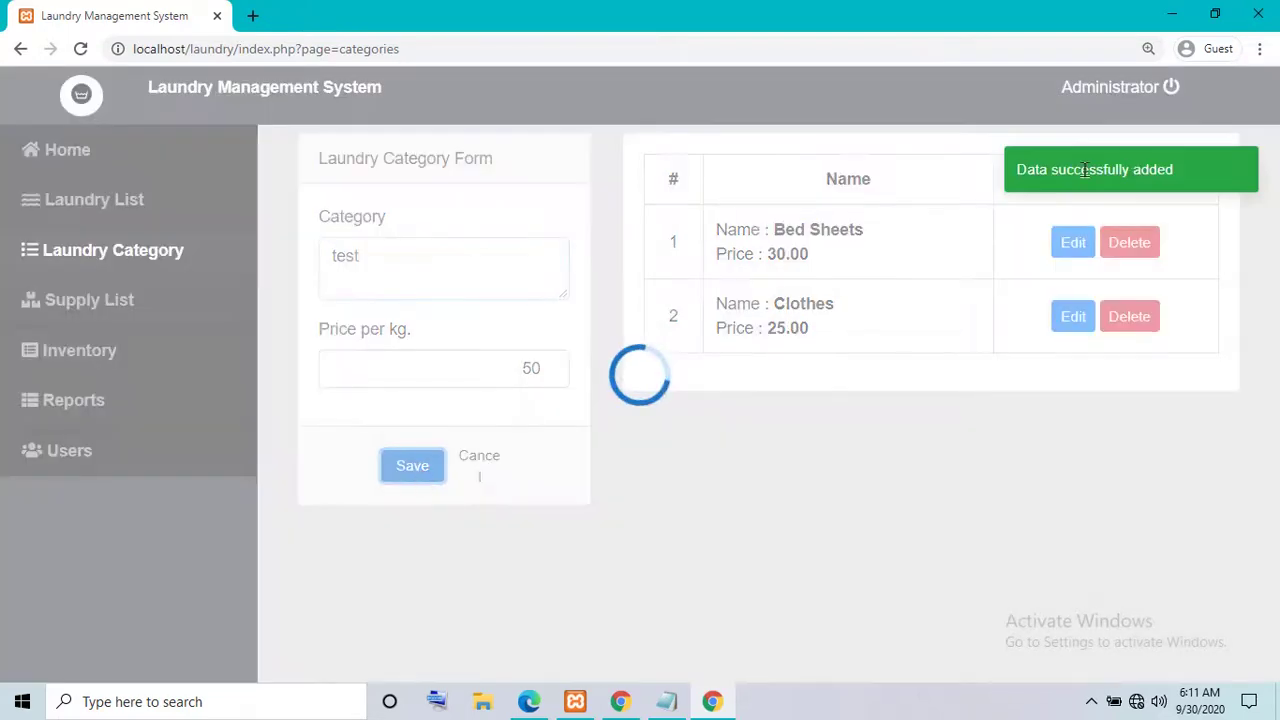
- Delete the 'test' category, leaving only Bed Sheets 30.00 and Clothes 25.00
{"action": "left_click_drag", "start_coordinate": [1030, 171], "coordinate": [1071, 181]}
{"action": "left_click", "coordinate": [882, 405]}
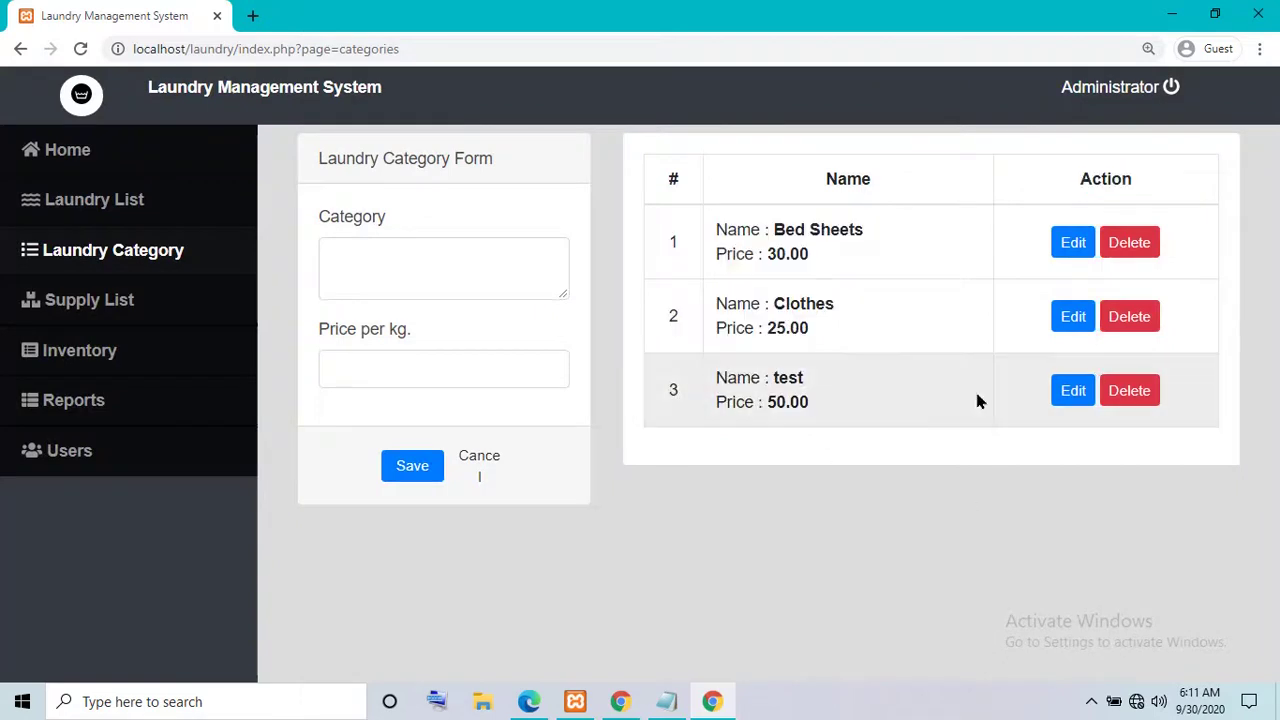
{"action": "left_click_drag", "start_coordinate": [781, 380], "coordinate": [863, 413]}
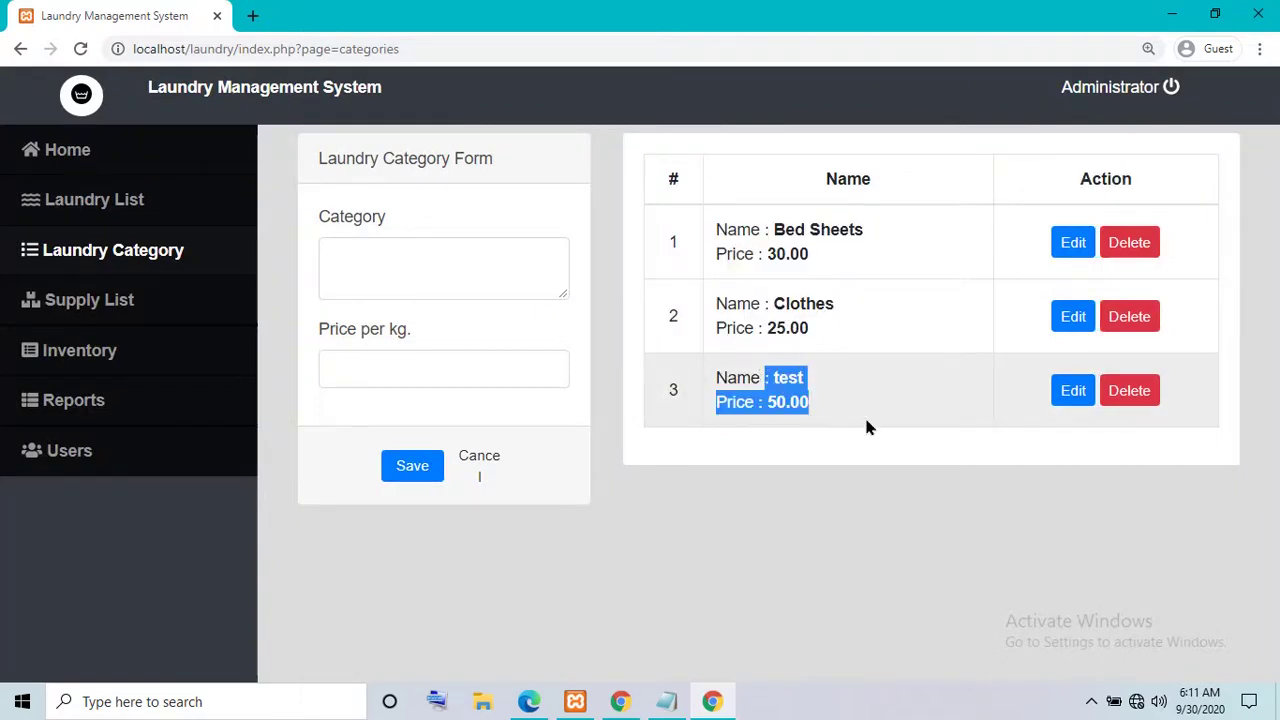
{"action": "left_click", "coordinate": [863, 413]}
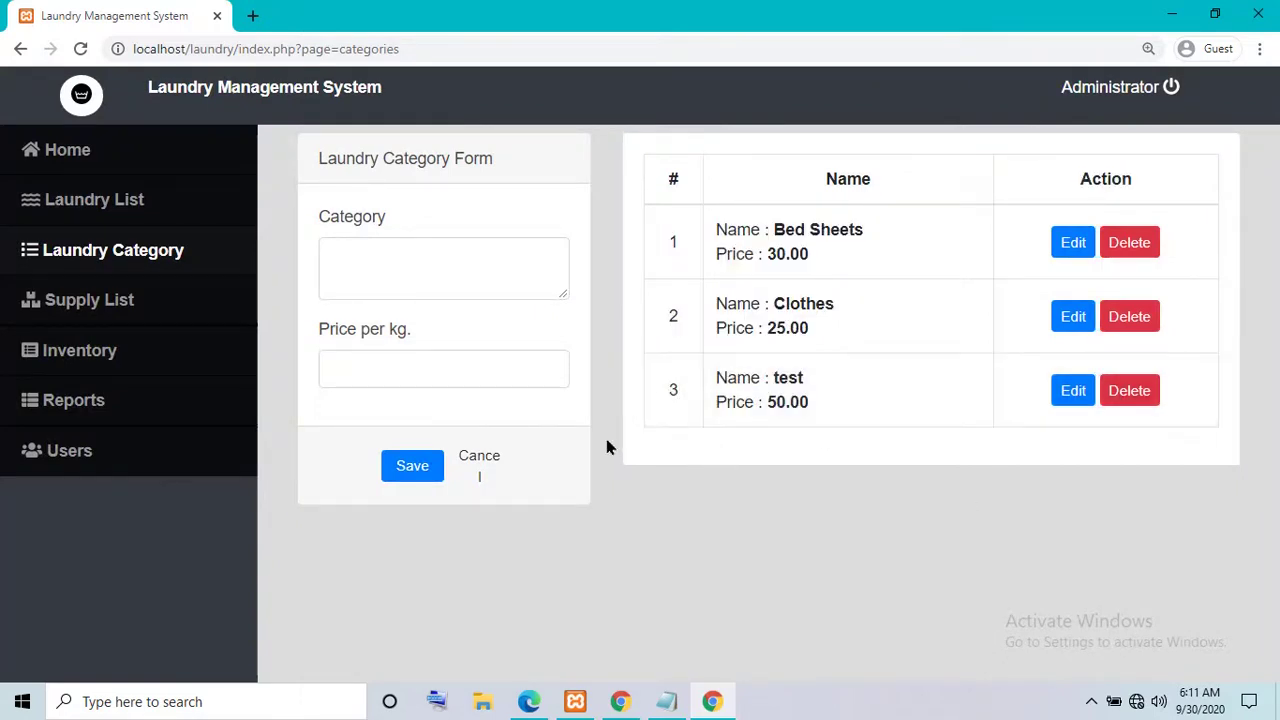
{"action": "left_click", "coordinate": [1085, 398]}
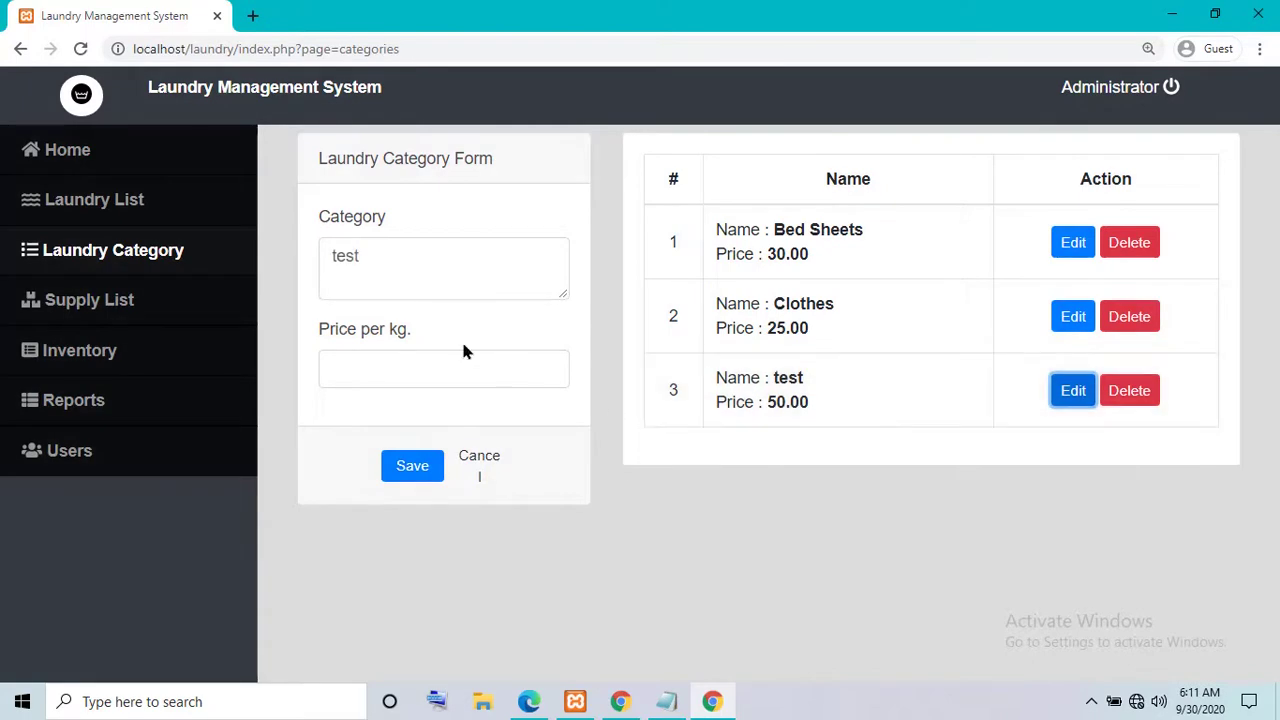
{"action": "left_click", "coordinate": [1140, 391]}
{"action": "left_click", "coordinate": [734, 257]}
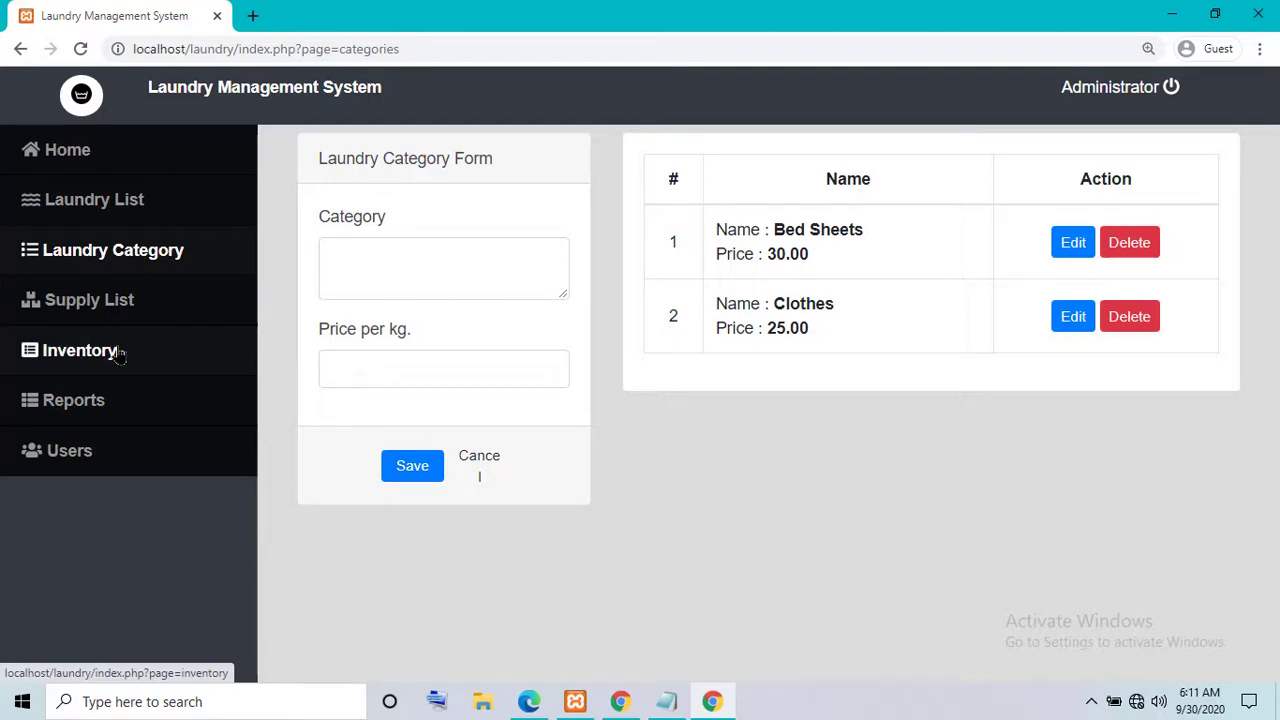
- Add a new supply named 'sabon' to the supply list
{"action": "left_click", "coordinate": [118, 315]}
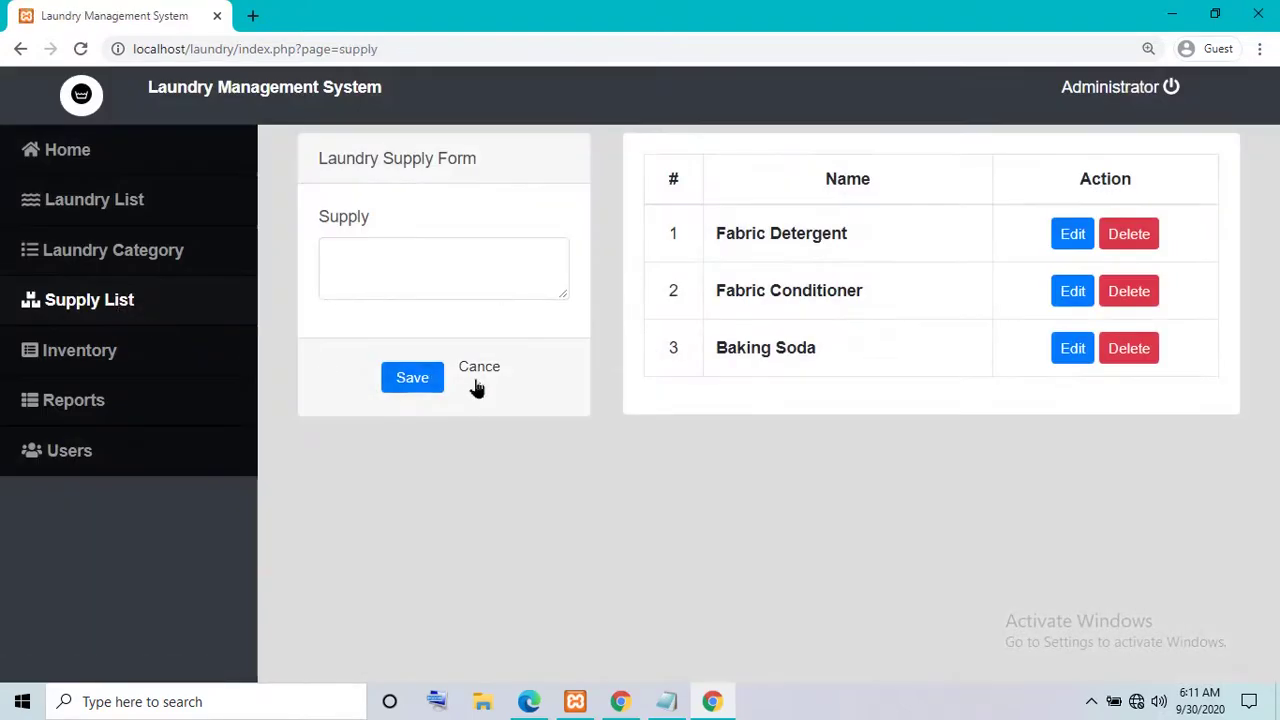
{"action": "left_click", "coordinate": [417, 286]}
{"action": "type", "text": "a"}
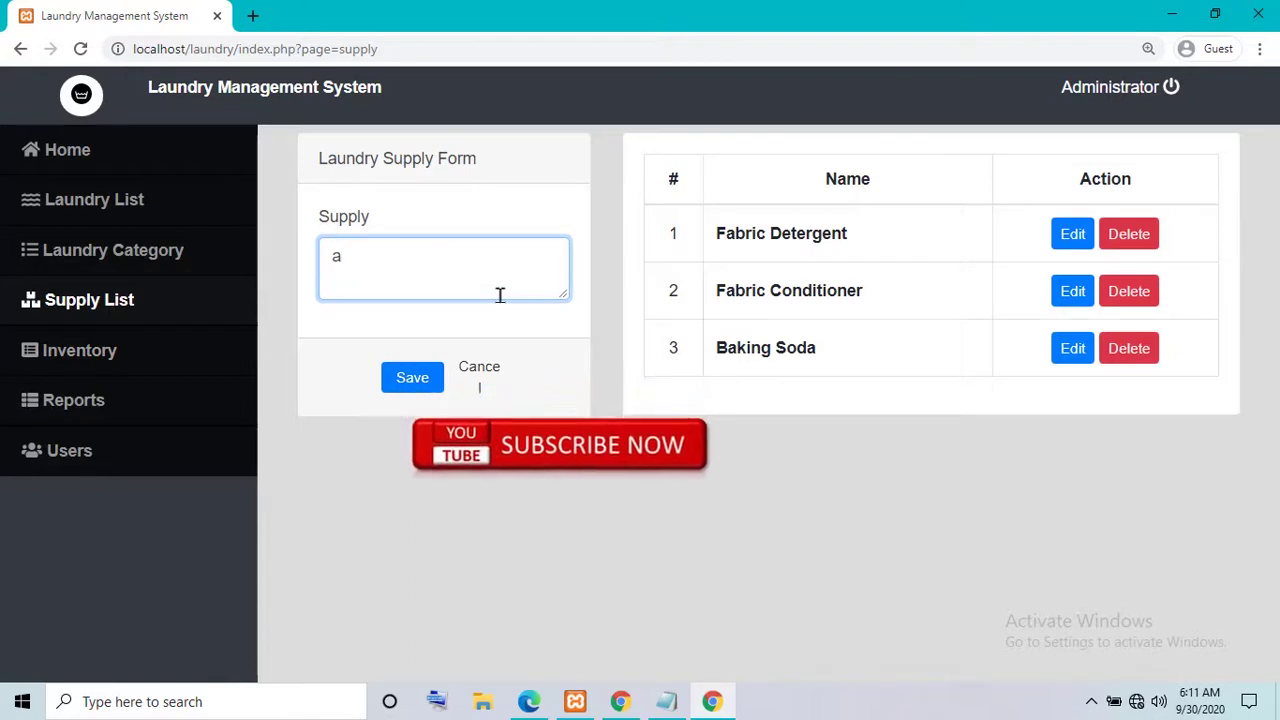
{"action": "key", "text": "BackSpace"}
{"action": "type", "text": "sabon"}
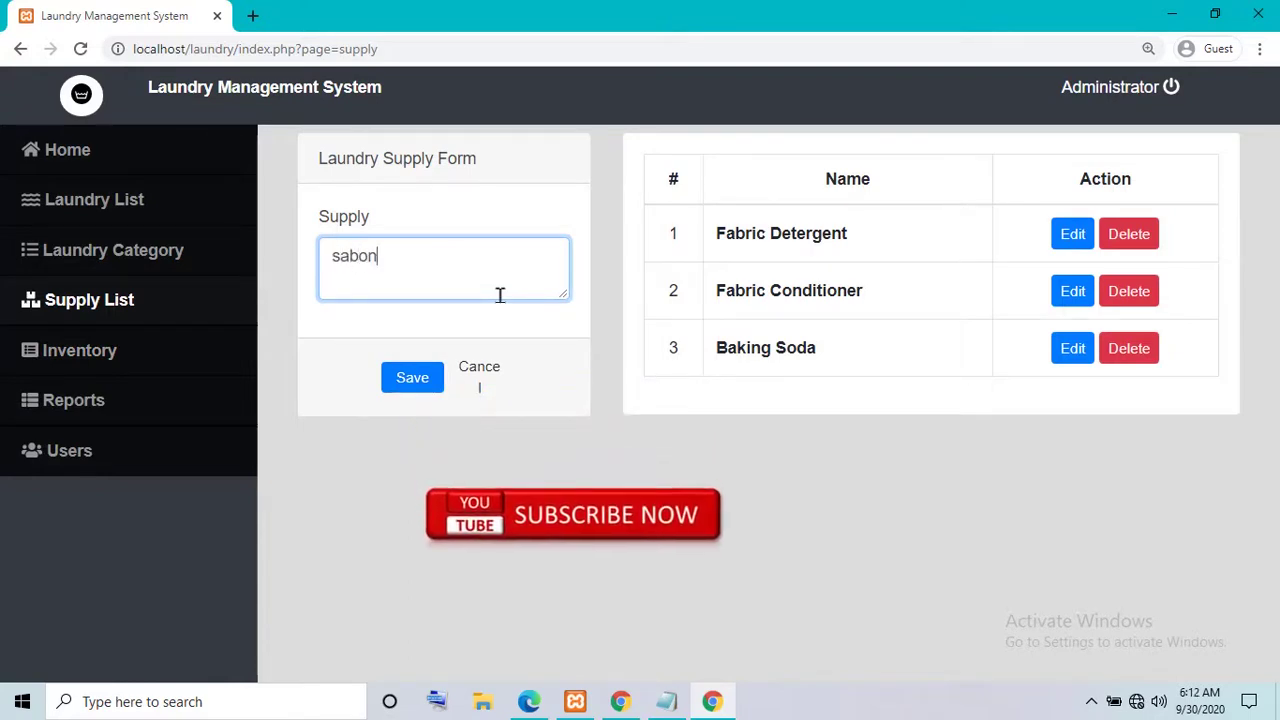
{"action": "left_click", "coordinate": [401, 373]}
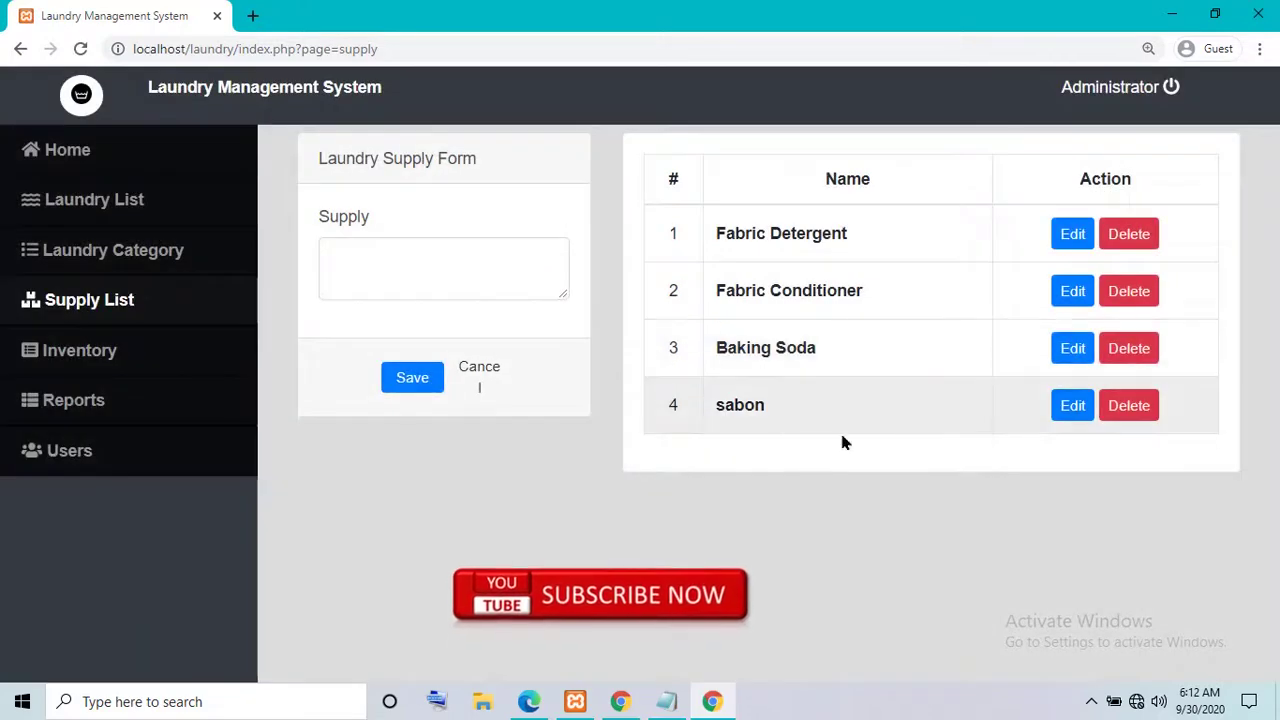
- Delete the 'sabon' supply, then view the laundry reports for 09/30/2020
{"action": "left_click", "coordinate": [1078, 410]}
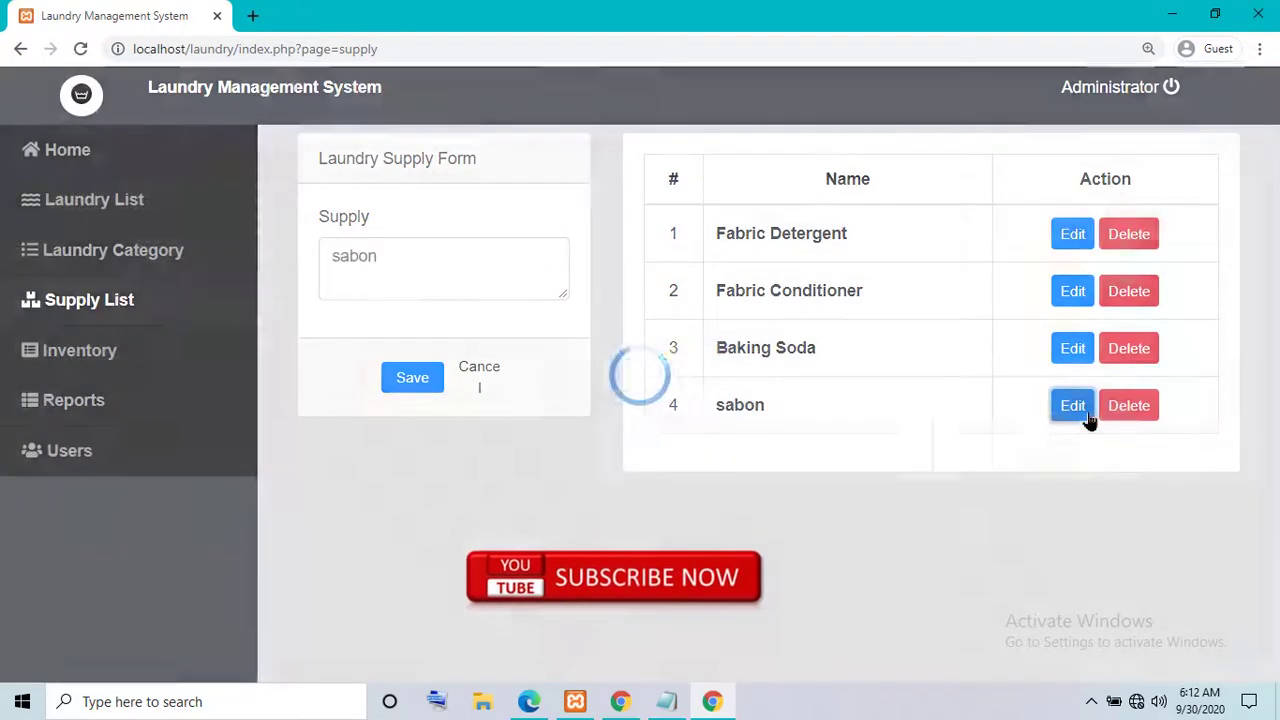
{"action": "left_click", "coordinate": [451, 249]}
{"action": "left_click", "coordinate": [1115, 405]}
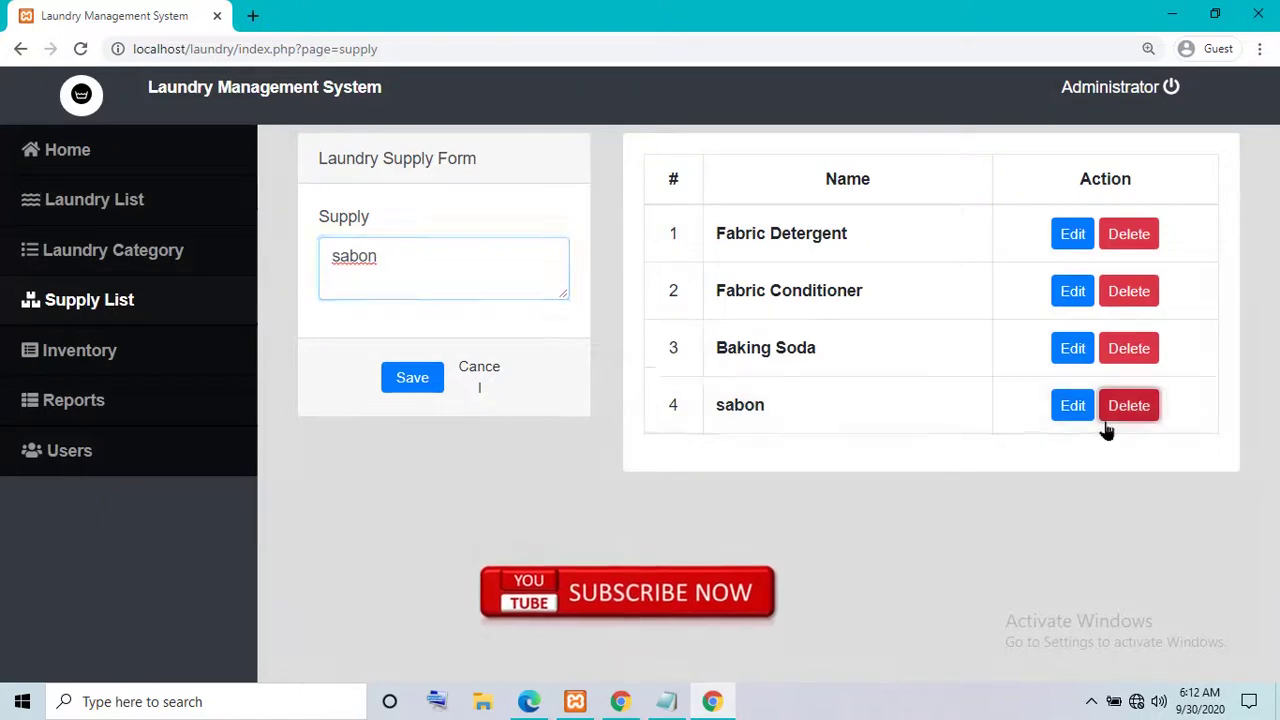
{"action": "left_click", "coordinate": [757, 272]}
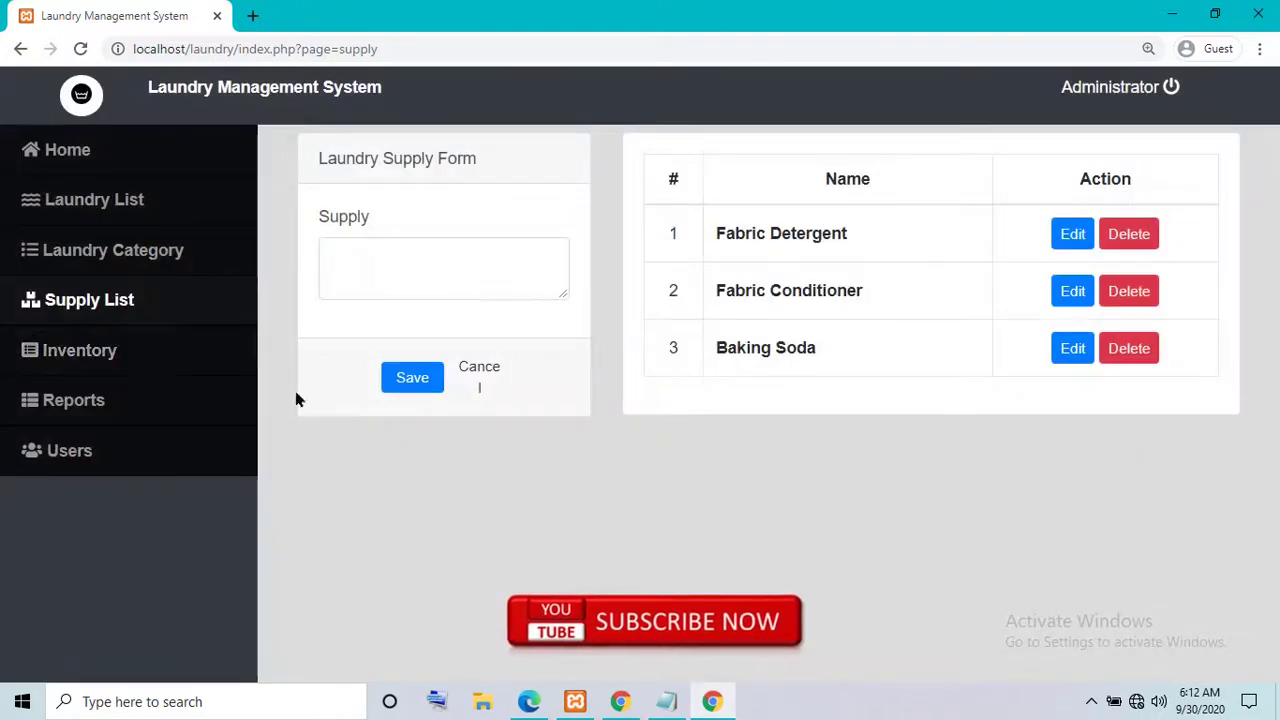
{"action": "left_click", "coordinate": [120, 410]}
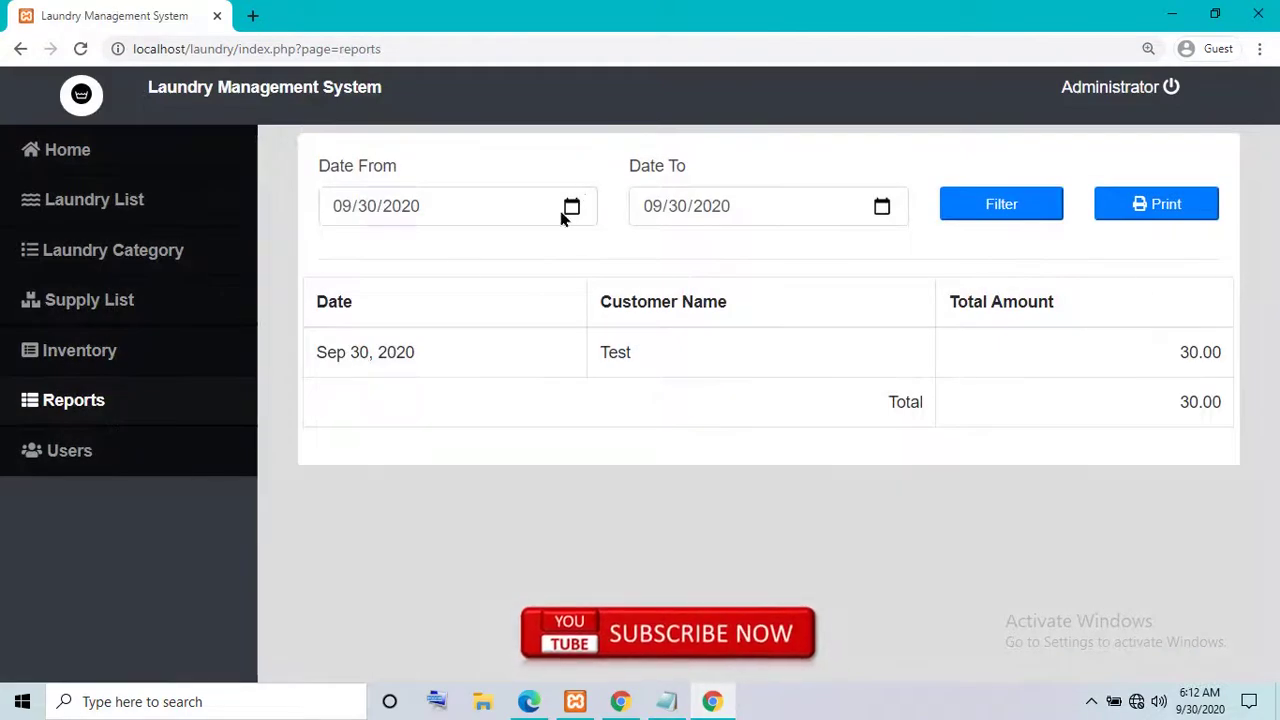
{"action": "left_click", "coordinate": [566, 212]}
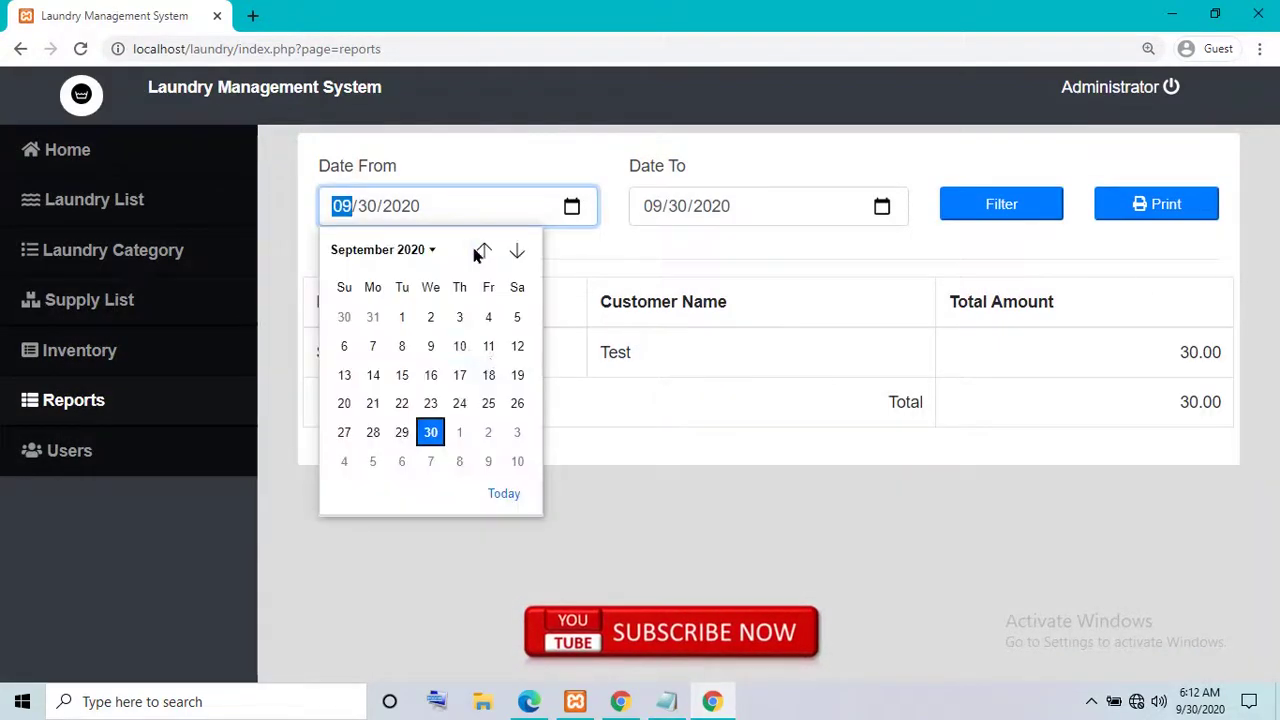
{"action": "left_click", "coordinate": [430, 432]}
{"action": "left_click", "coordinate": [881, 206]}
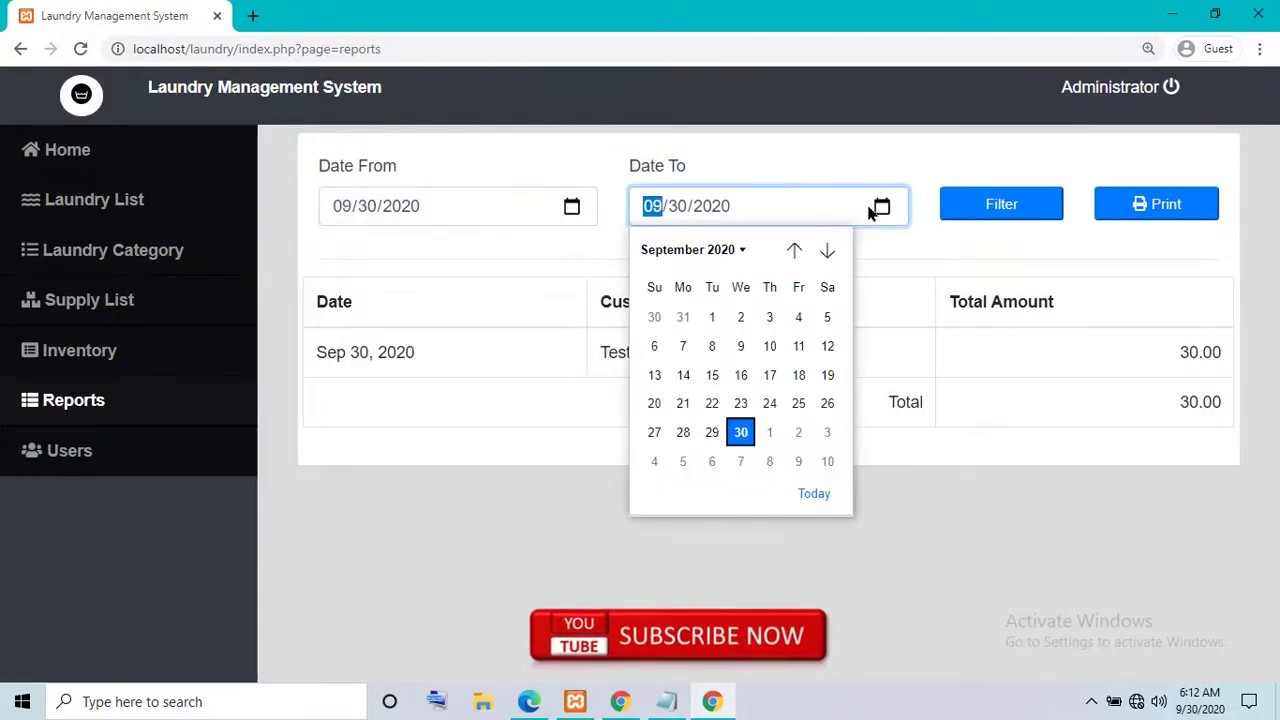
{"action": "left_click", "coordinate": [748, 441]}
{"action": "left_click", "coordinate": [1000, 215]}
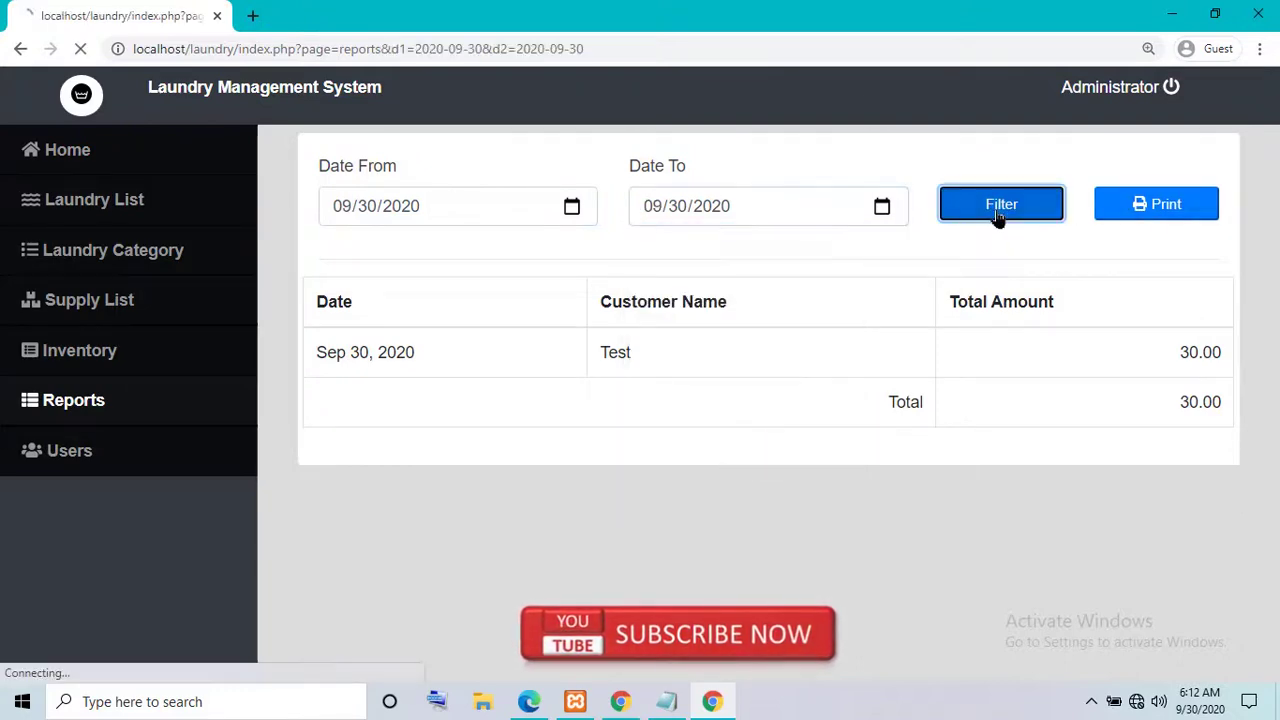
{"action": "left_click_drag", "start_coordinate": [407, 373], "coordinate": [703, 369]}
{"action": "left_click", "coordinate": [1229, 394]}
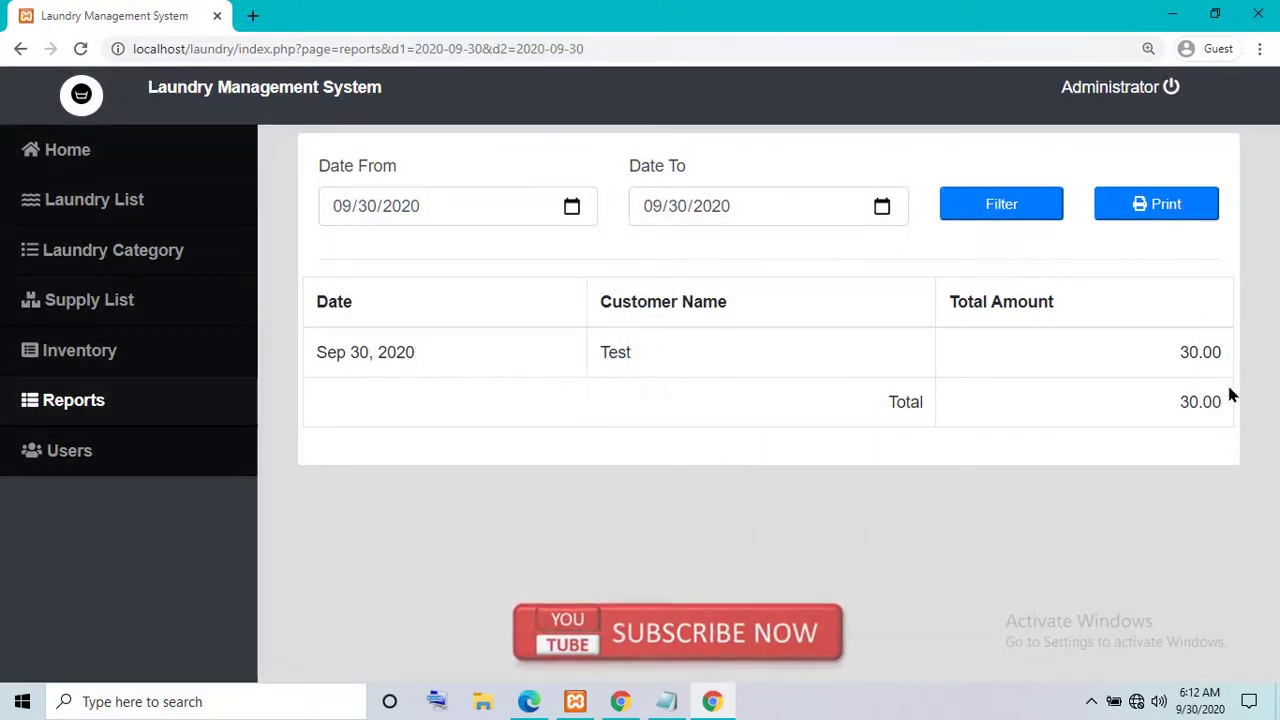
{"action": "left_click", "coordinate": [1157, 215]}
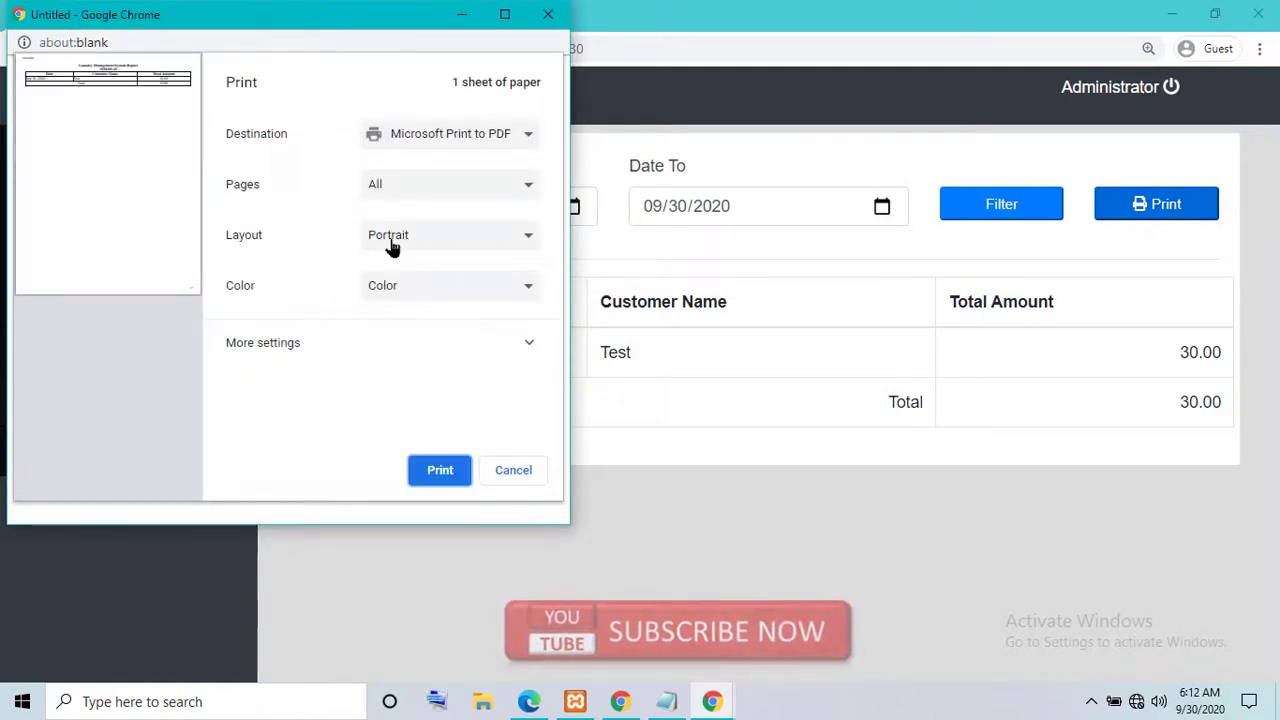
{"action": "left_click", "coordinate": [514, 16]}
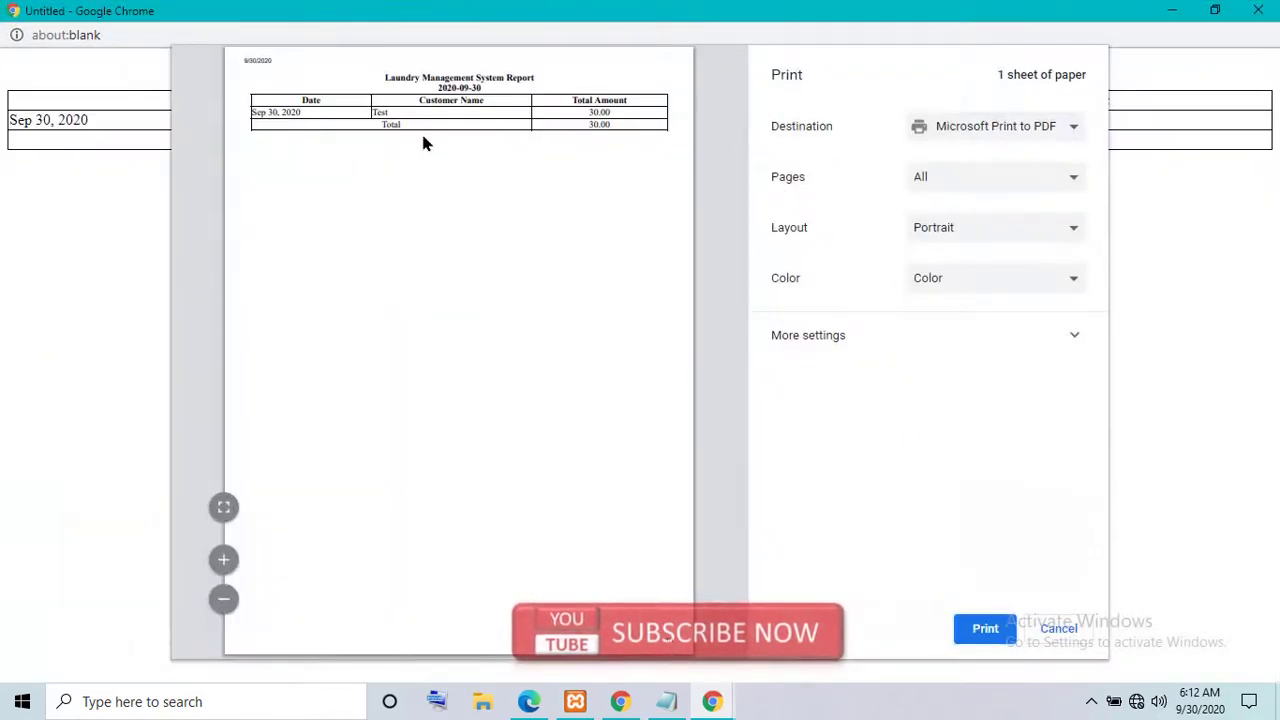
{"action": "left_click", "coordinate": [1040, 630]}
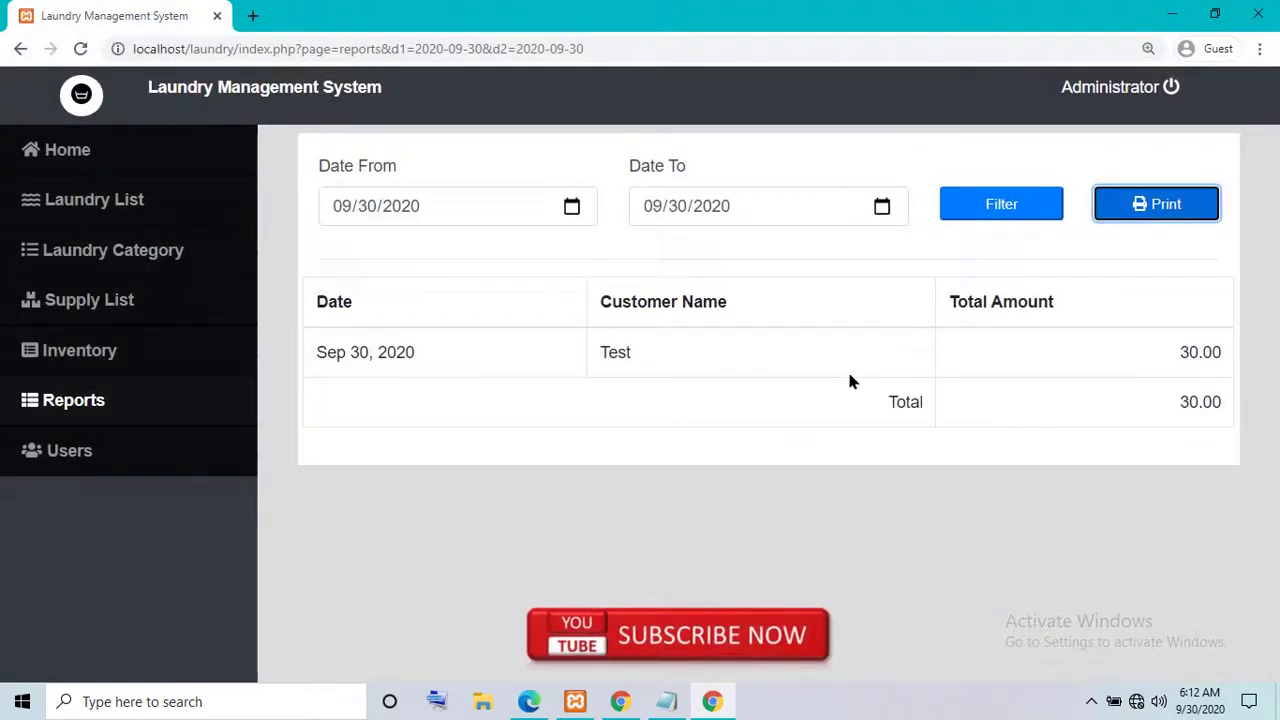
- Start a new user with Name 'test' and Username 'test'
{"action": "left_click", "coordinate": [124, 450]}
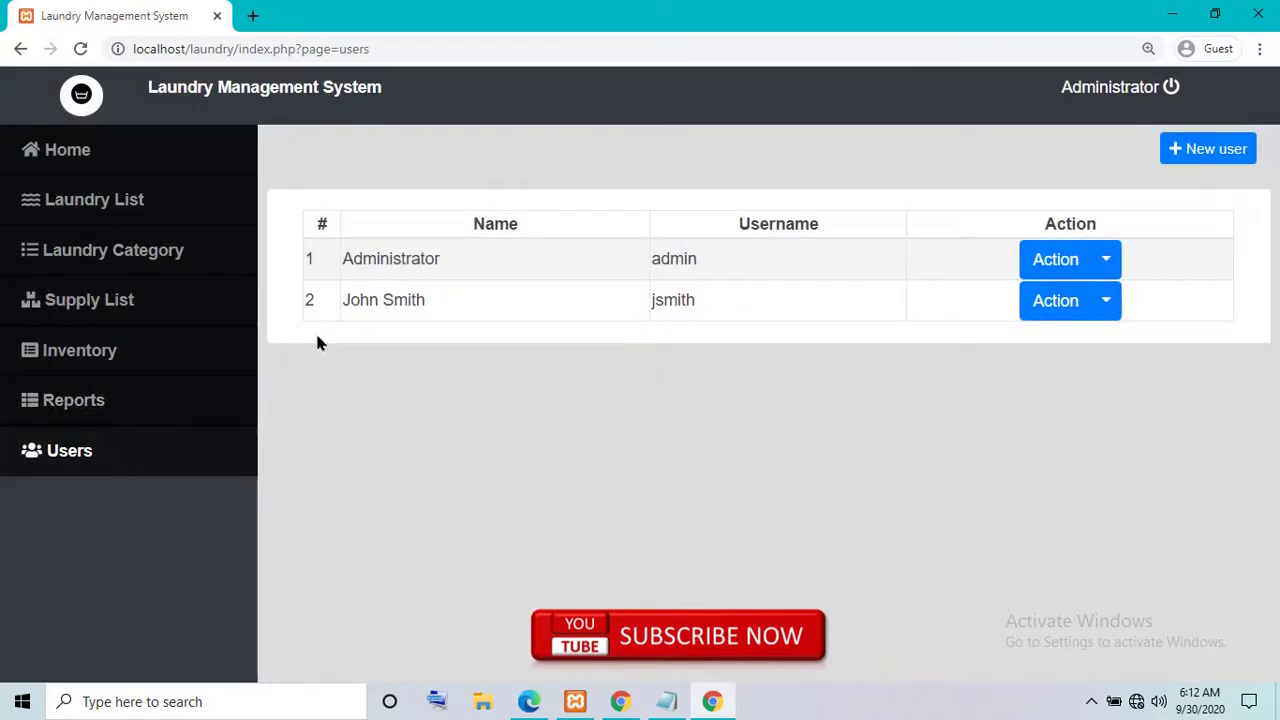
{"action": "left_click", "coordinate": [1207, 149]}
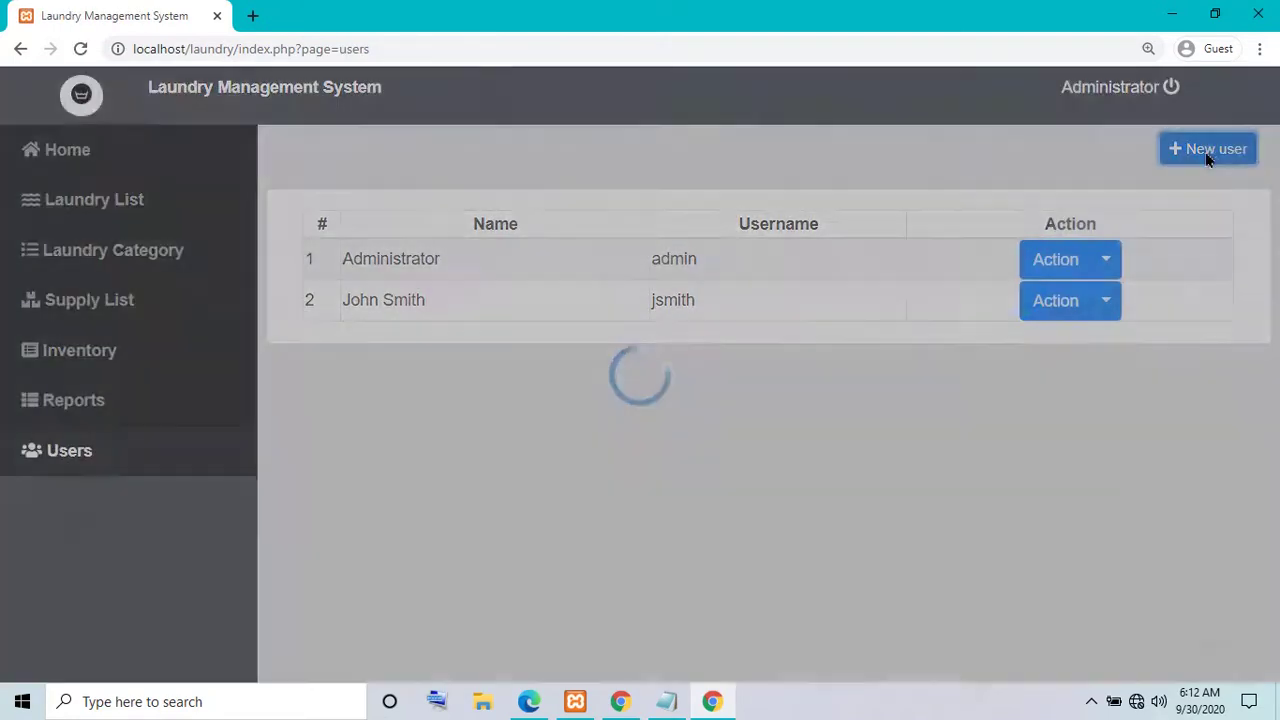
{"action": "left_click", "coordinate": [560, 244]}
{"action": "type", "text": "t"}
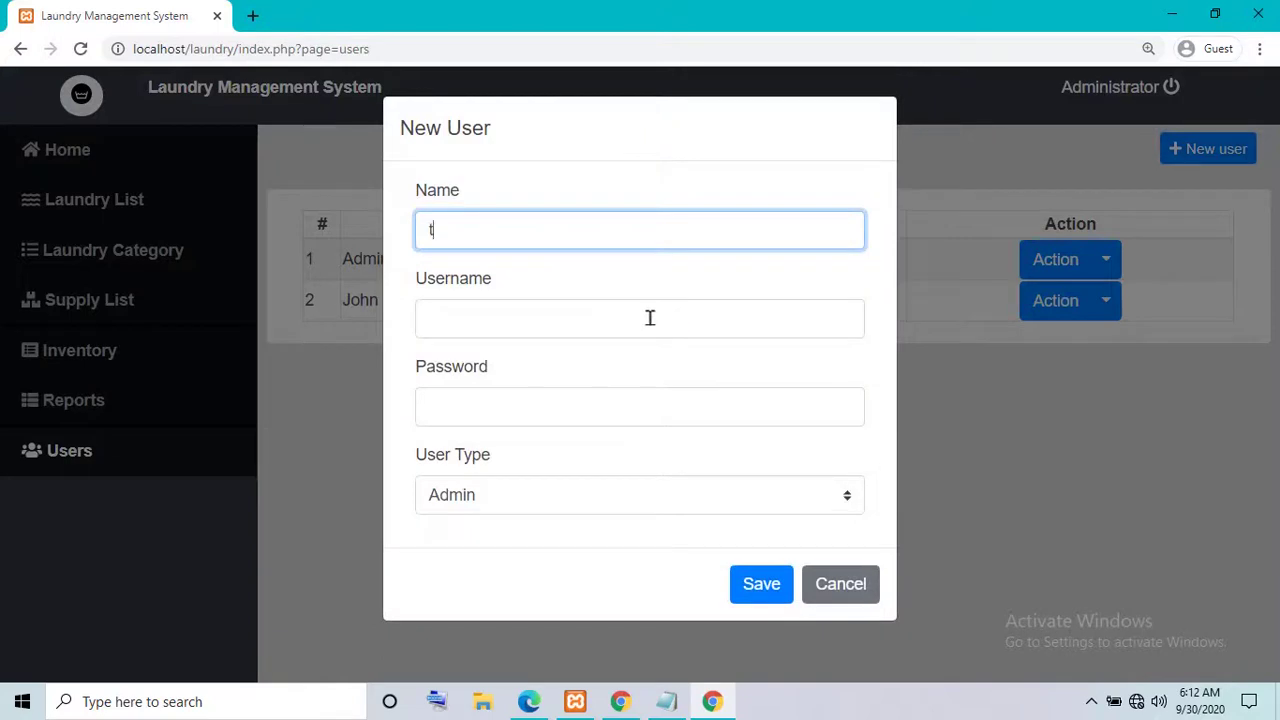
{"action": "type", "text": "est"}
{"action": "left_click", "coordinate": [583, 318]}
{"action": "type", "text": "te"}
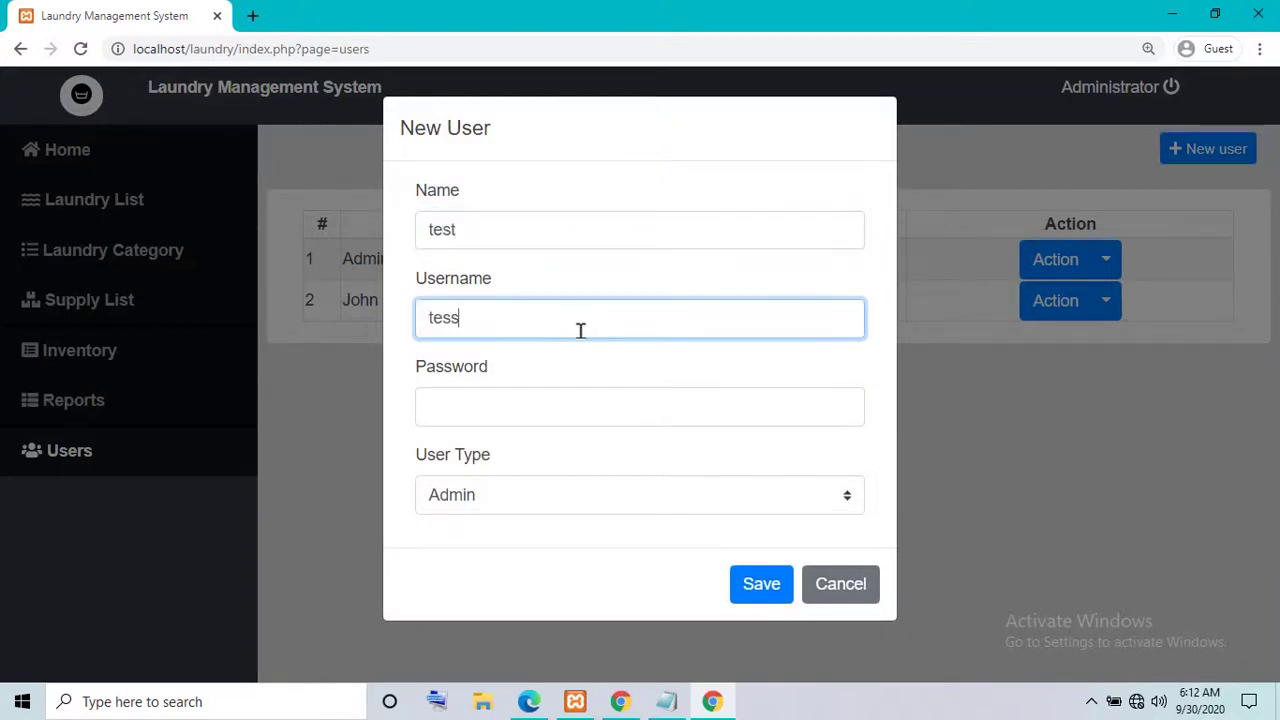
{"action": "type", "text": "ss"}
{"action": "key", "text": "BackSpace"}
{"action": "left_click", "coordinate": [543, 408]}
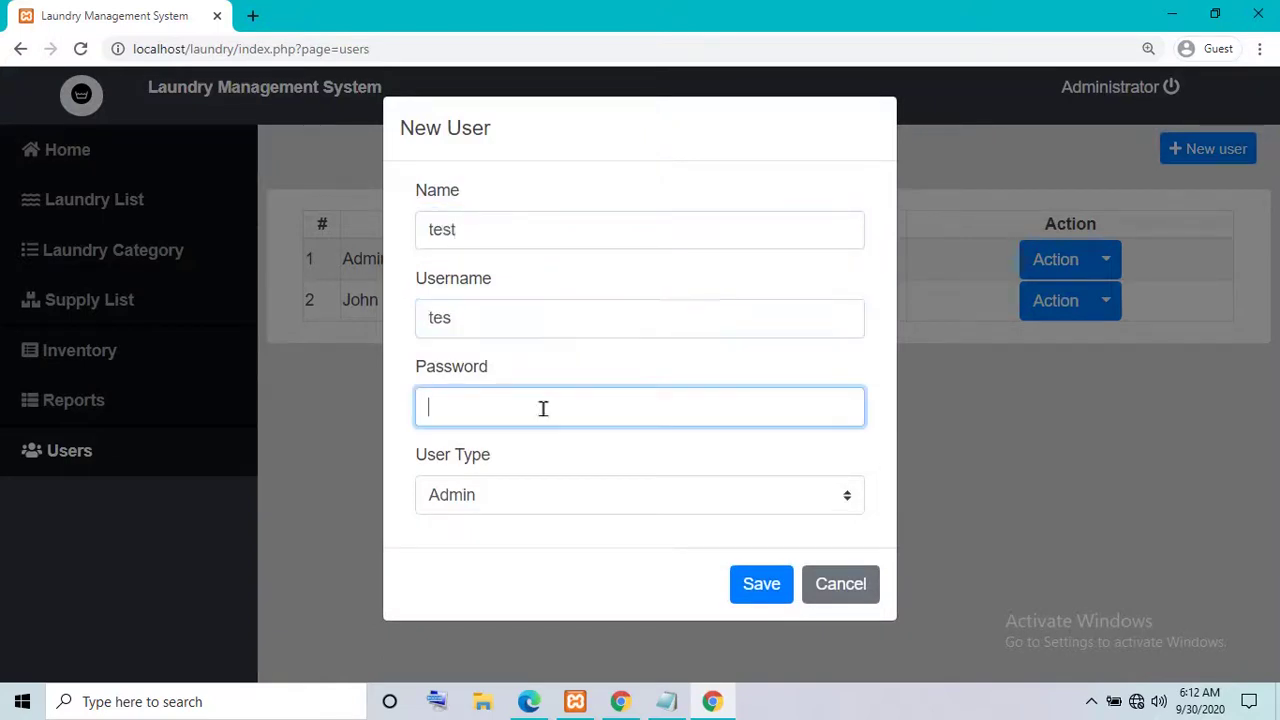
{"action": "type", "text": "t"}
- Enter the account password, set User Type to Staff, save and reload the Users list
{"action": "left_click", "coordinate": [510, 410]}
{"action": "type", "text": "test"}
{"action": "left_click", "coordinate": [520, 494]}
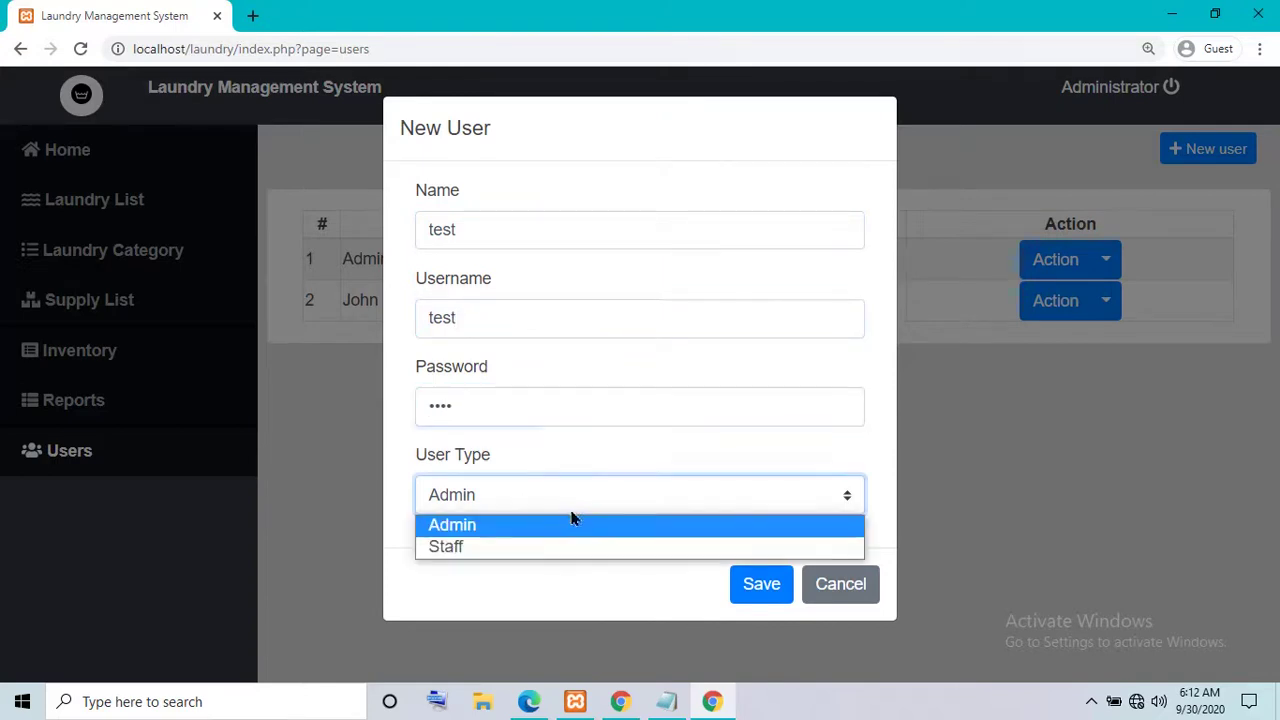
{"action": "left_click", "coordinate": [490, 548]}
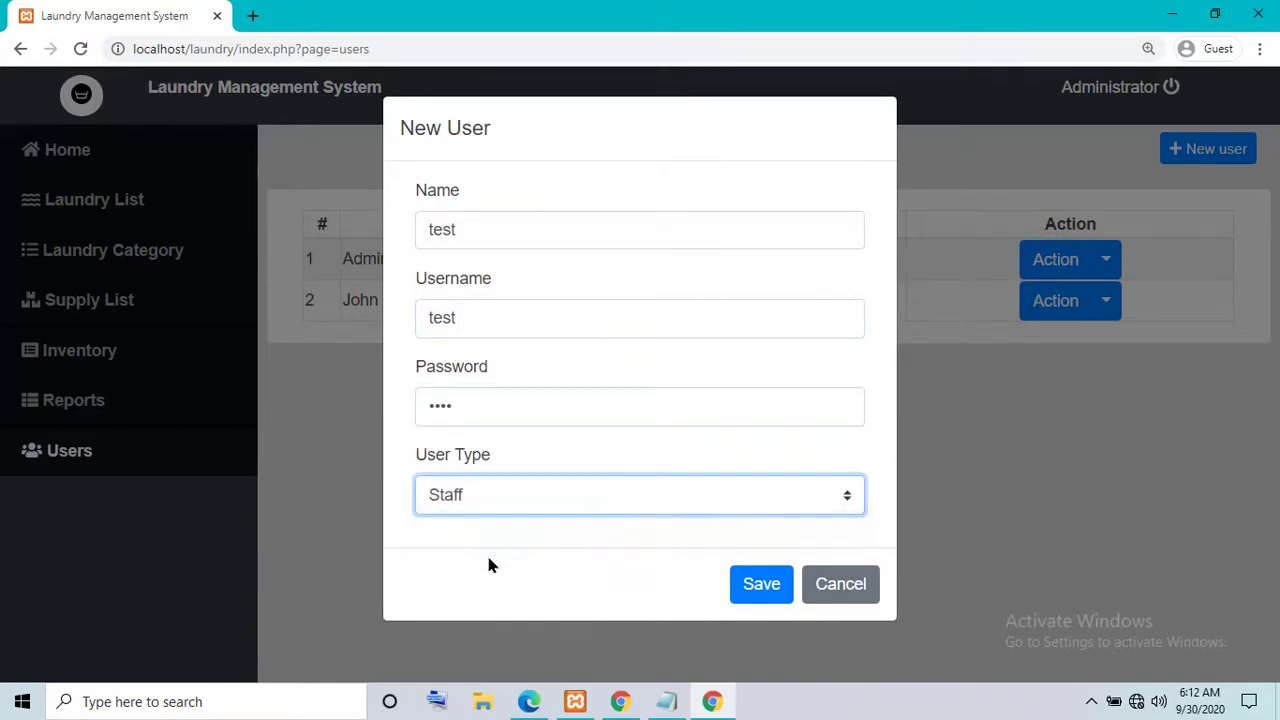
{"action": "left_click", "coordinate": [743, 590]}
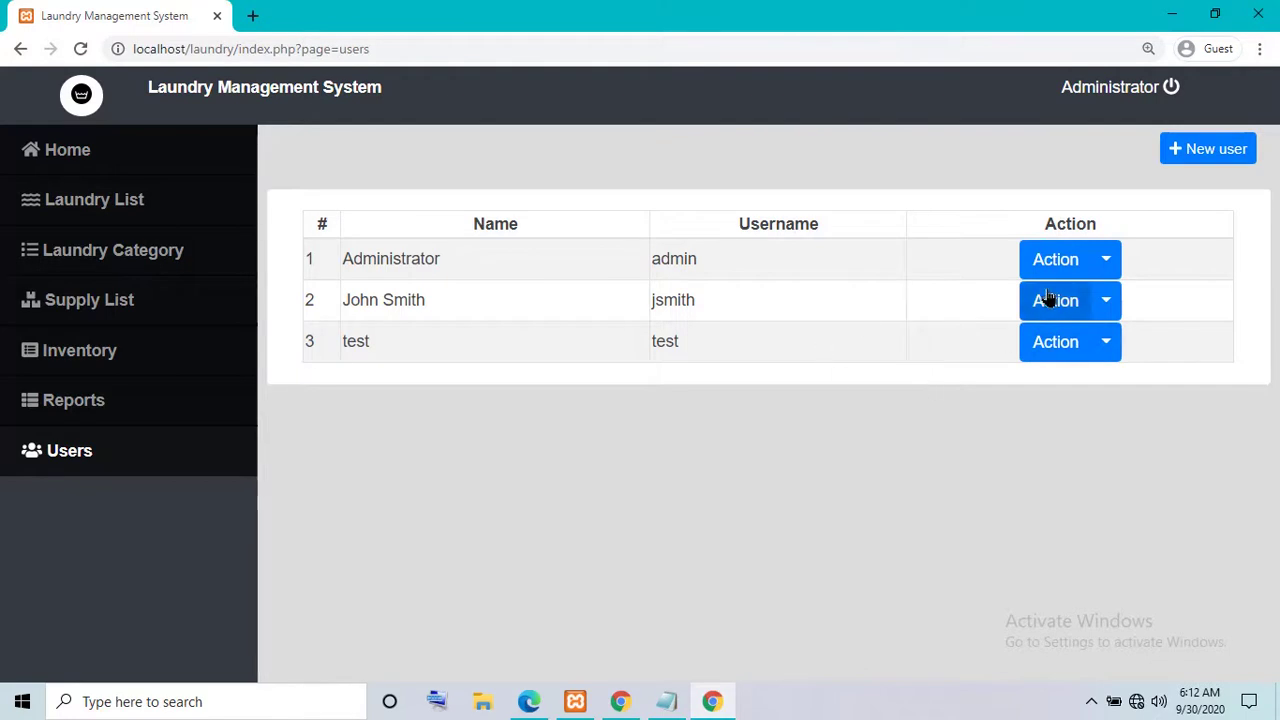
{"action": "left_click", "coordinate": [101, 471]}
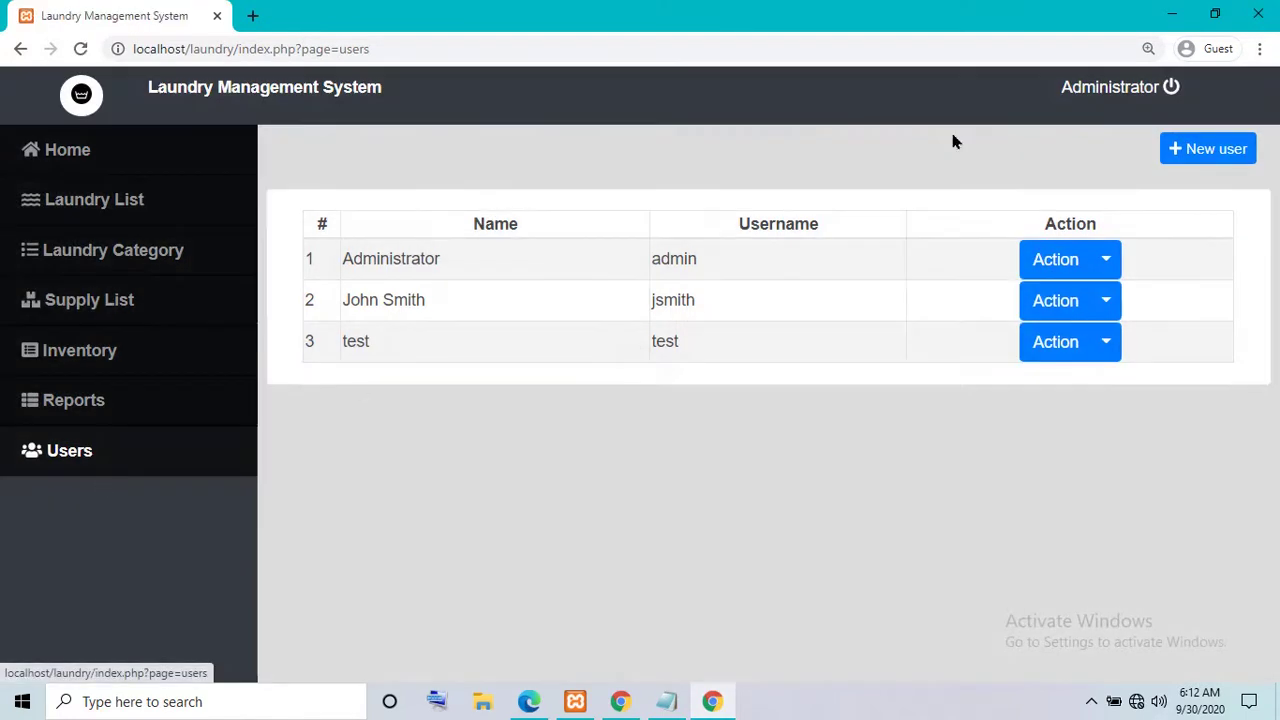
- Log out of the admin account and log in as user 'test' with its password
{"action": "left_click", "coordinate": [1168, 89]}
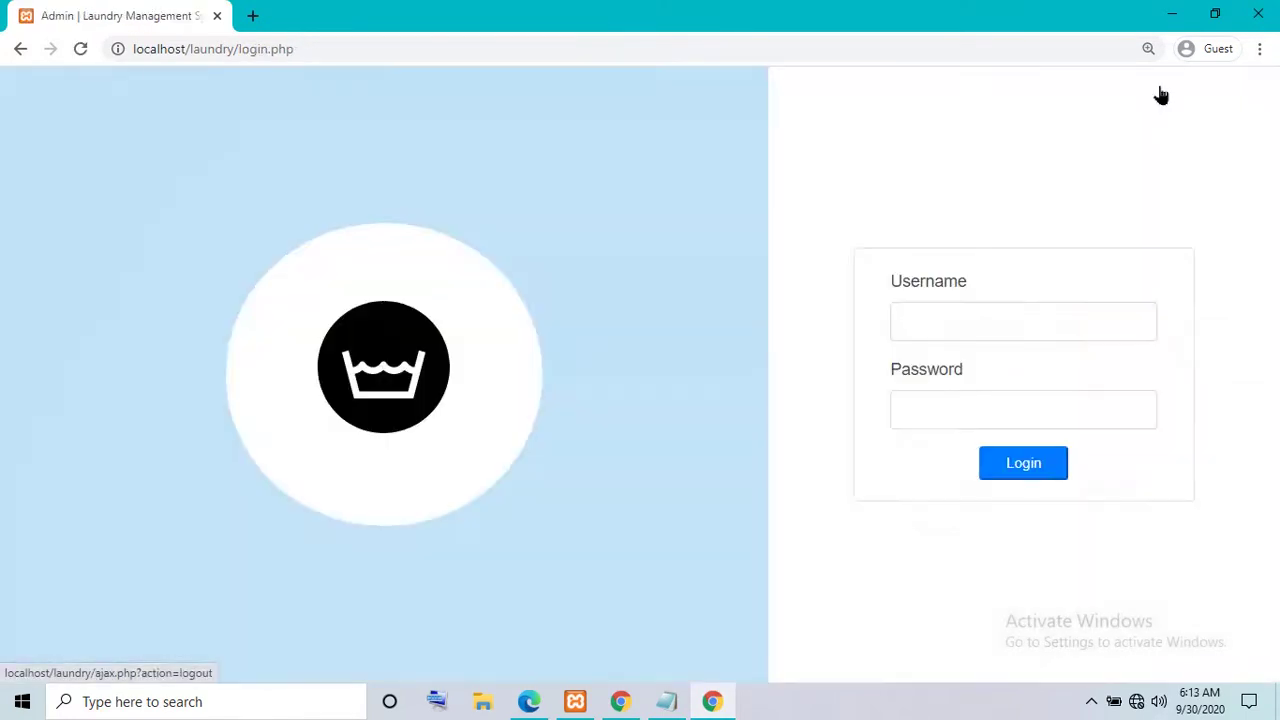
{"action": "left_click", "coordinate": [980, 324]}
{"action": "type", "text": "test"}
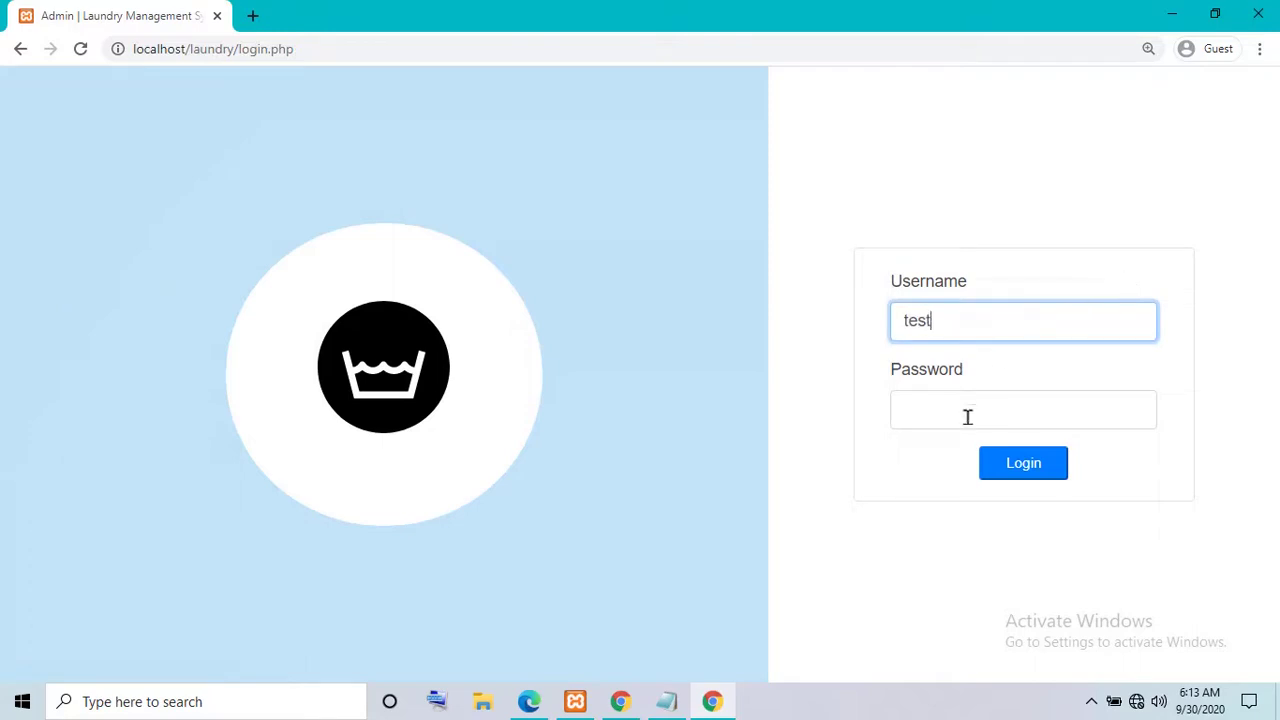
{"action": "left_click", "coordinate": [966, 417]}
{"action": "type", "text": "test"}
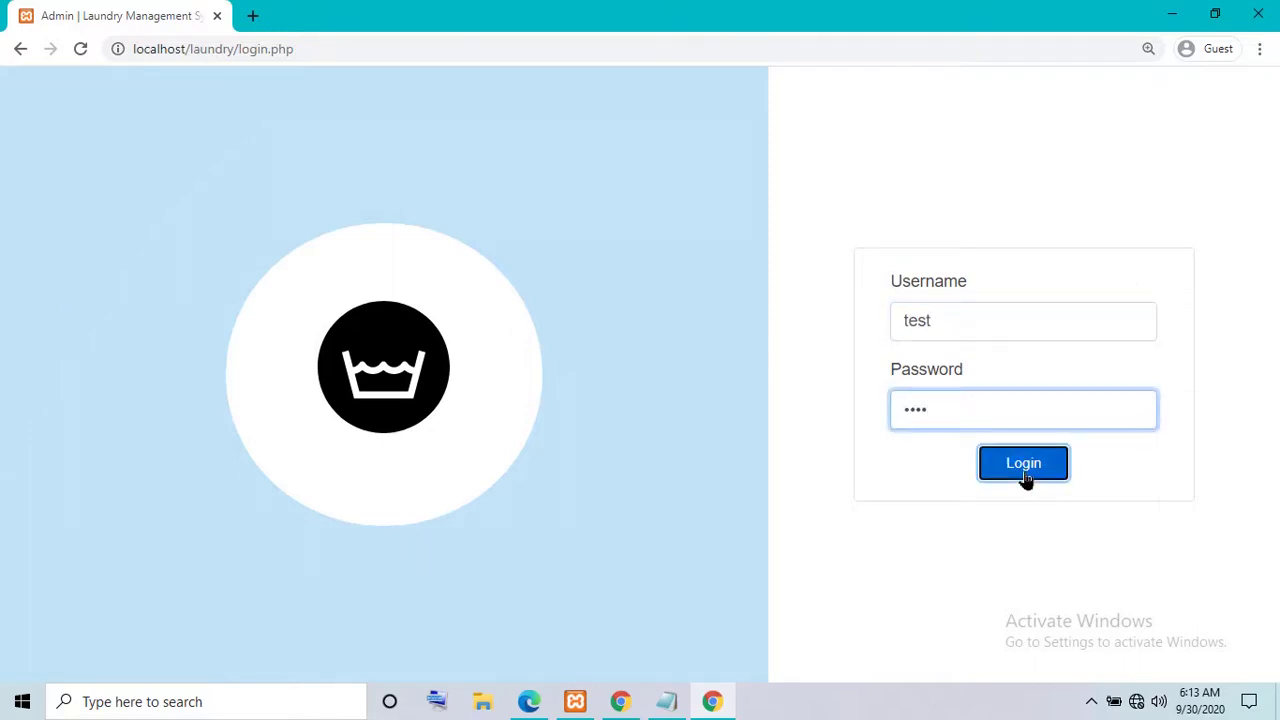
{"action": "left_click", "coordinate": [1024, 466]}
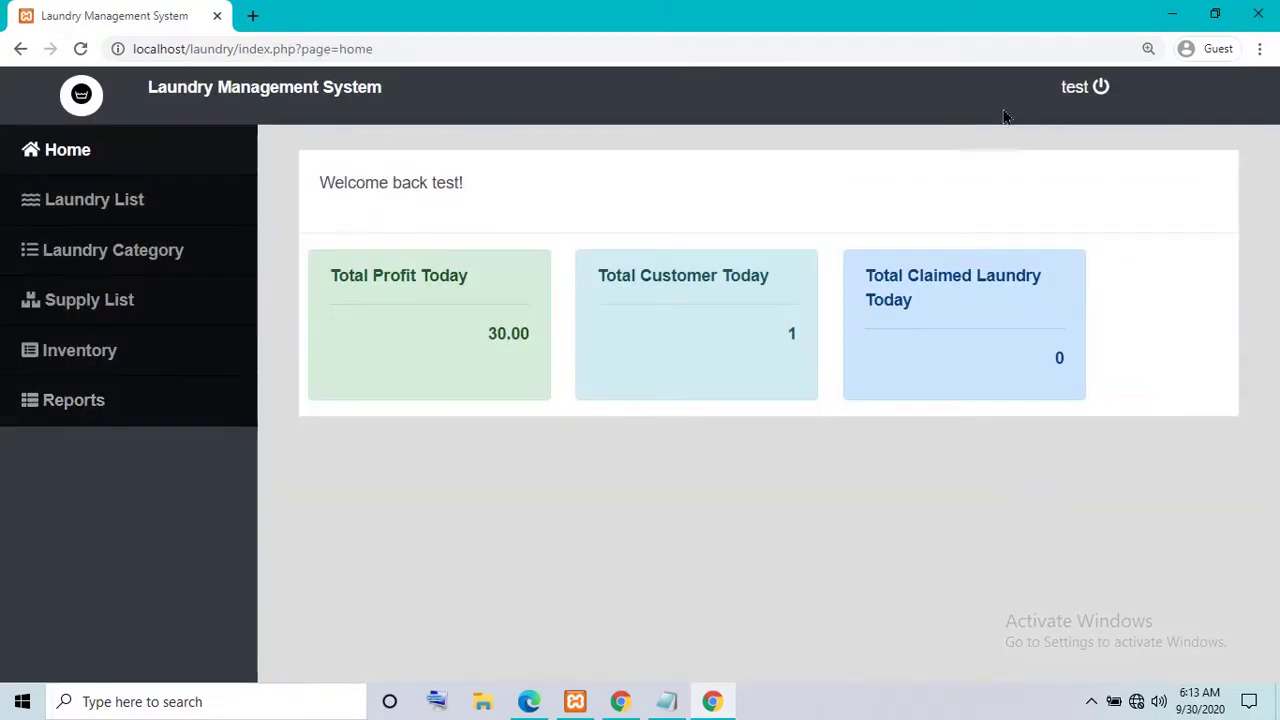
- As the staff user, browse Laundry List, Laundry Category and Home, ending on the Laundry List
{"action": "left_click", "coordinate": [52, 210]}
{"action": "left_click", "coordinate": [100, 262]}
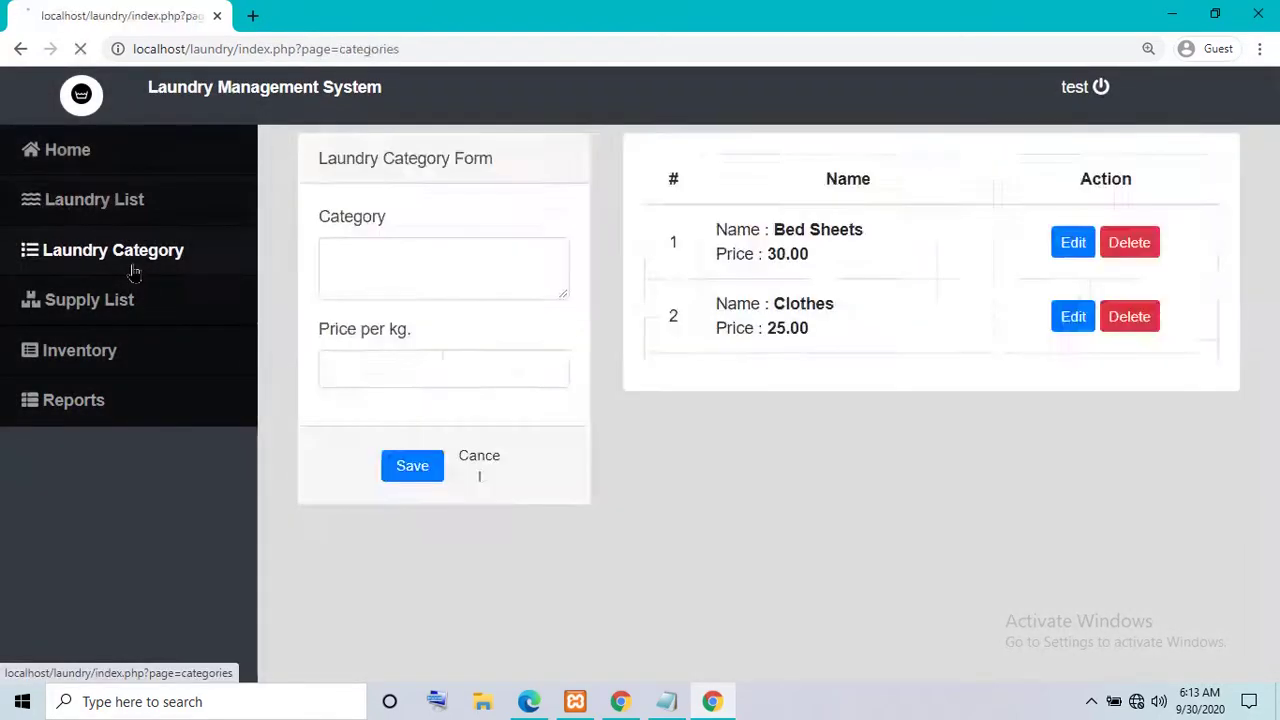
{"action": "left_click", "coordinate": [106, 165]}
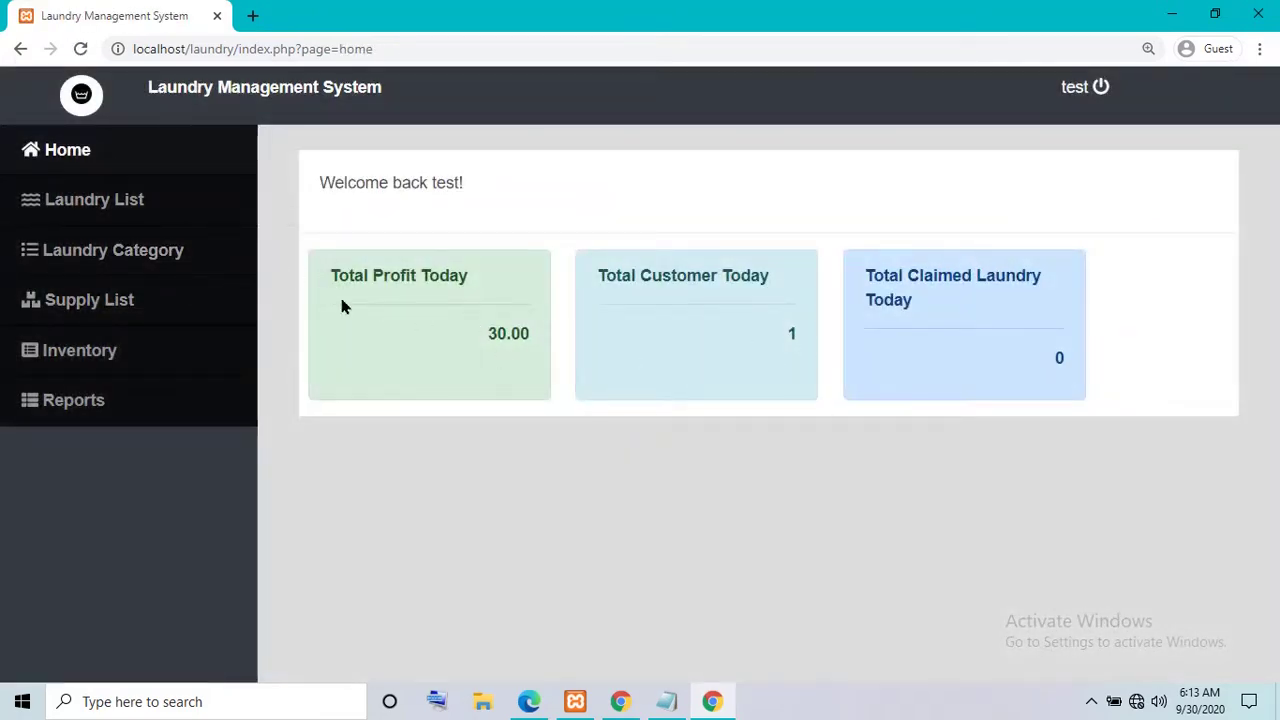
{"action": "left_click", "coordinate": [100, 203]}
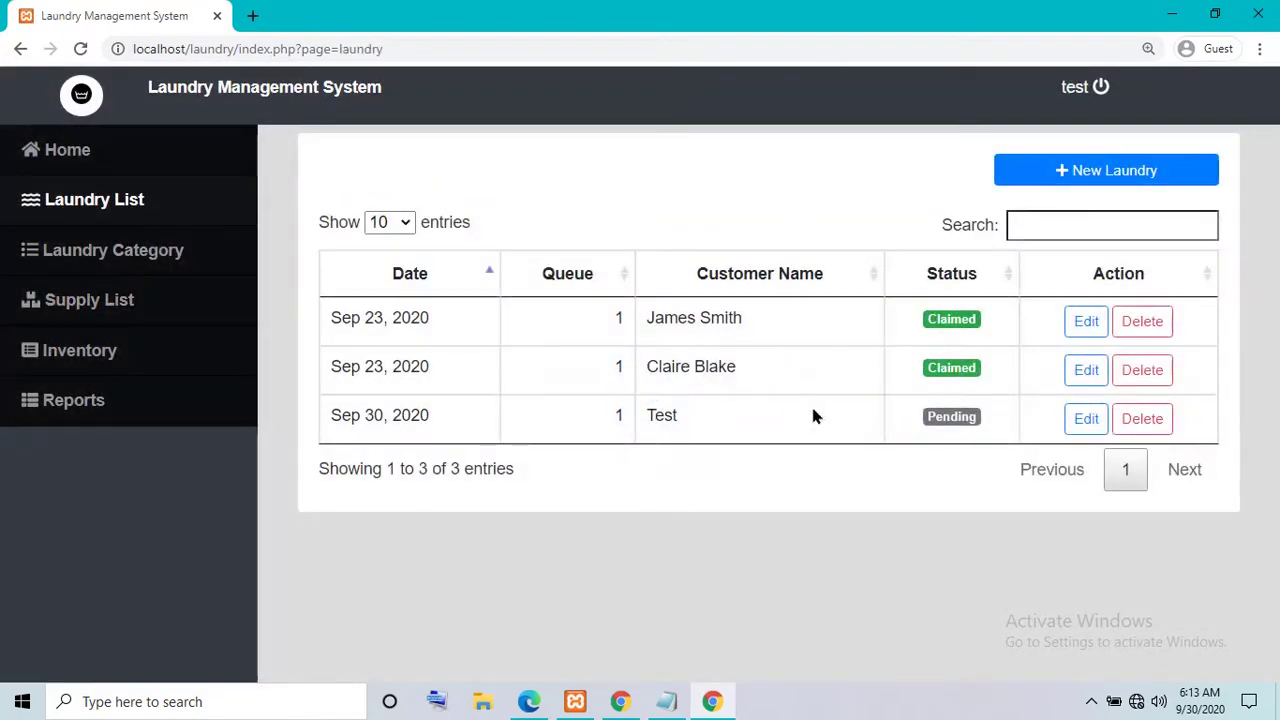
- Change the Test order's status from pending to Claimed and save it
{"action": "left_click", "coordinate": [1086, 418]}
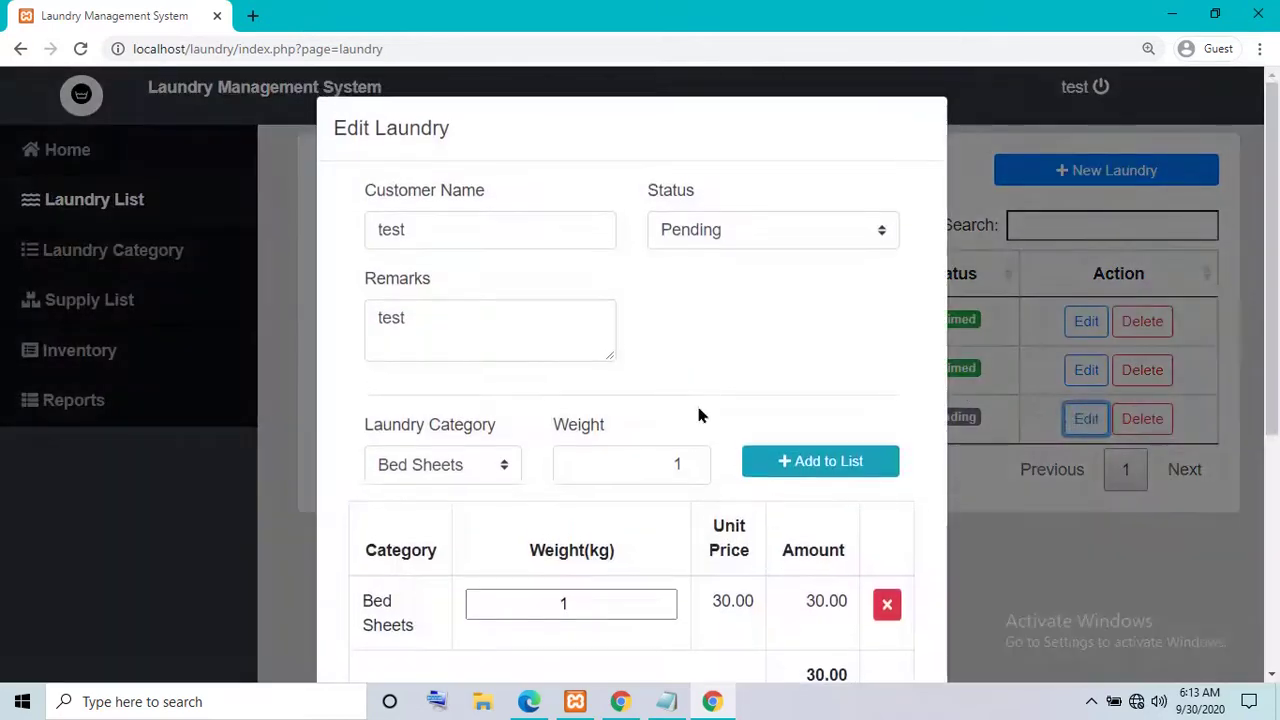
{"action": "left_click", "coordinate": [776, 238]}
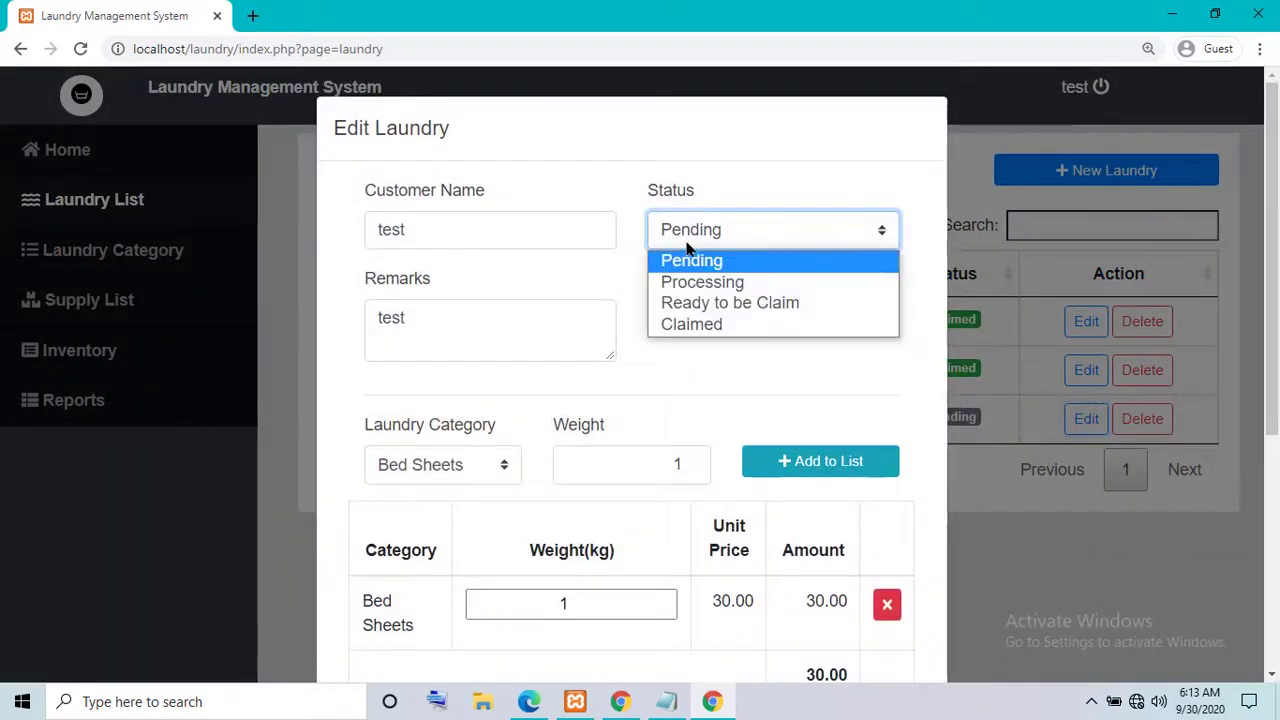
{"action": "left_click", "coordinate": [700, 323]}
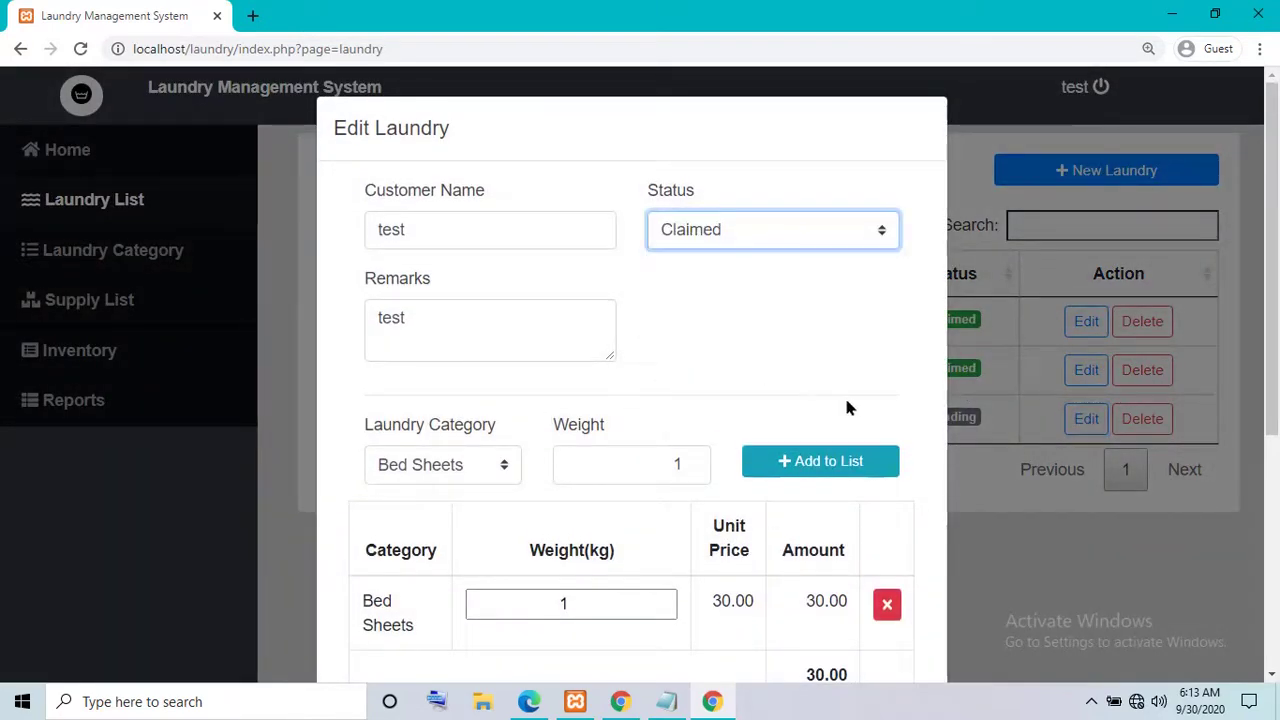
{"action": "scroll", "coordinate": [844, 394], "scroll_direction": "down", "scroll_amount": 4}
{"action": "left_click", "coordinate": [810, 610]}
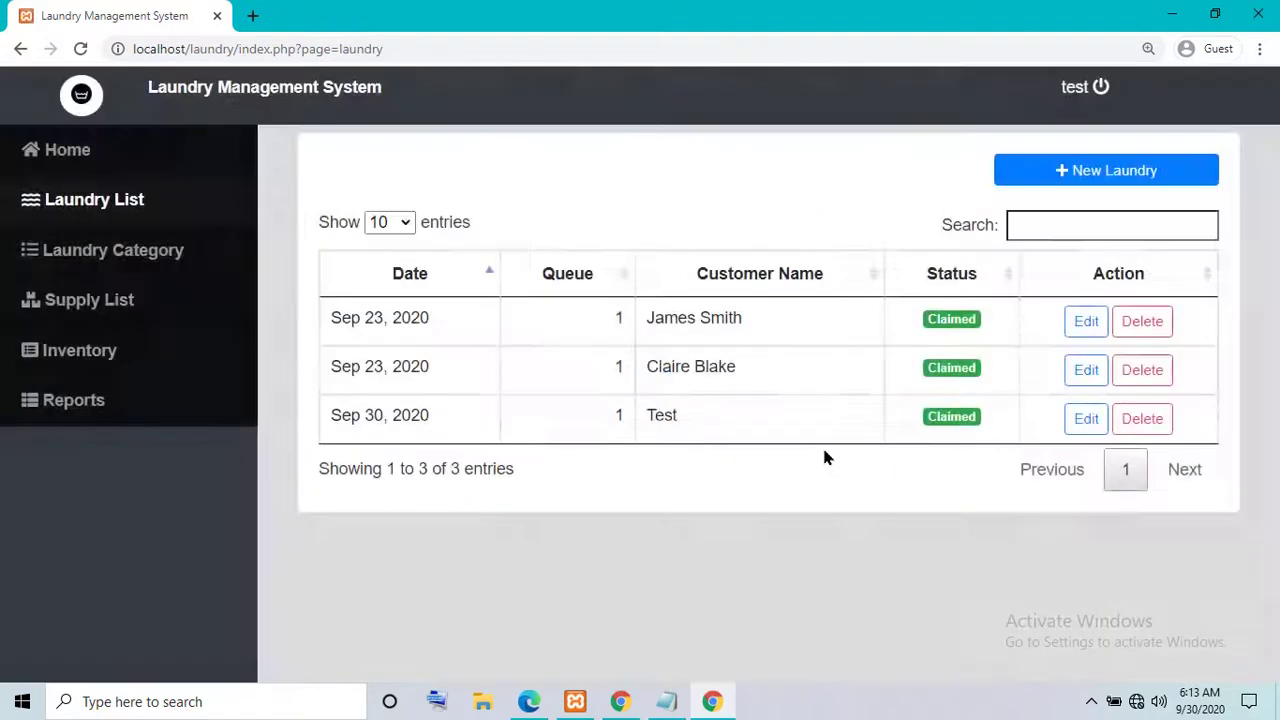
{"action": "double_click", "coordinate": [951, 425]}
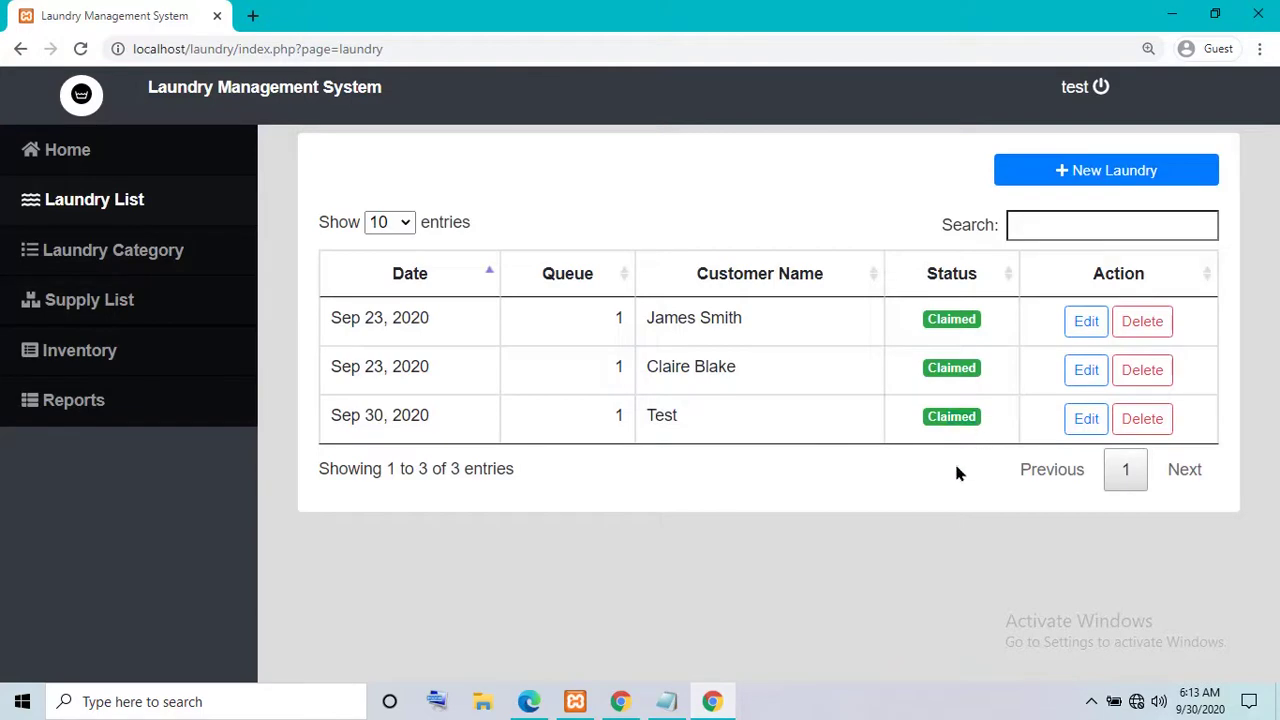
{"action": "left_click", "coordinate": [110, 368]}
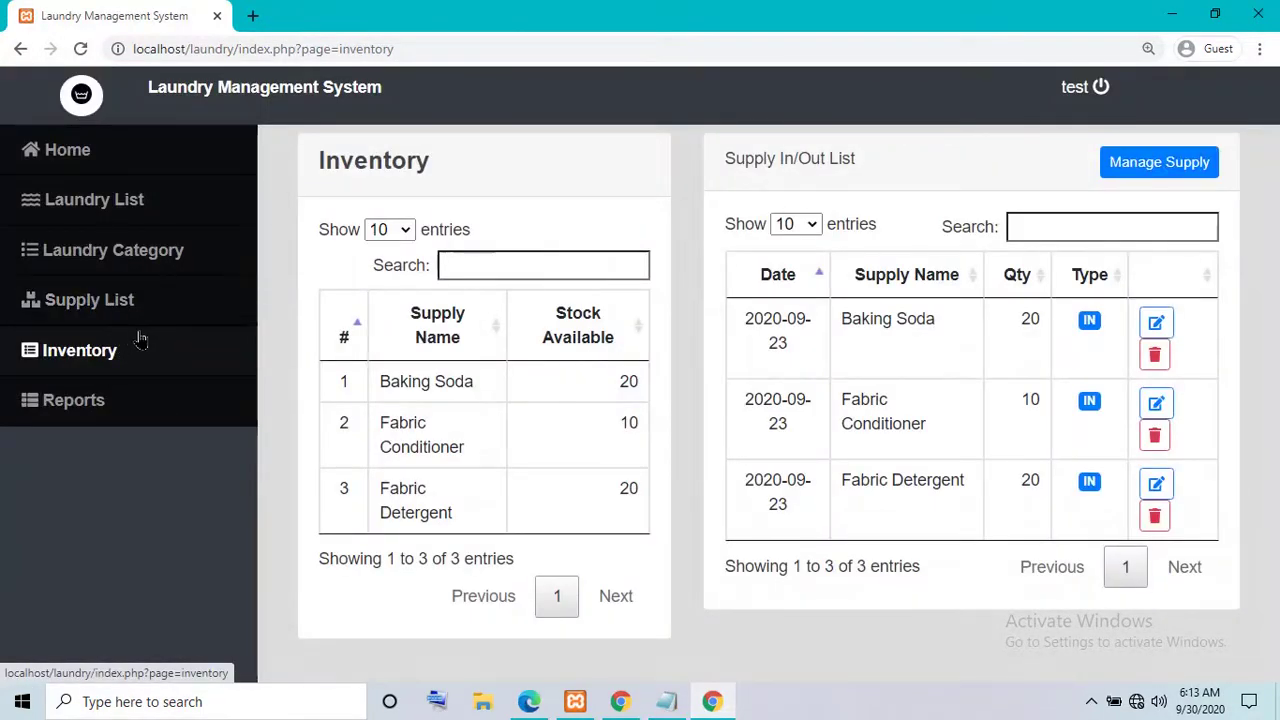
- Browse the Supply List, Laundry Category and Laundry List pages
{"action": "left_click", "coordinate": [128, 328]}
{"action": "left_click", "coordinate": [125, 275]}
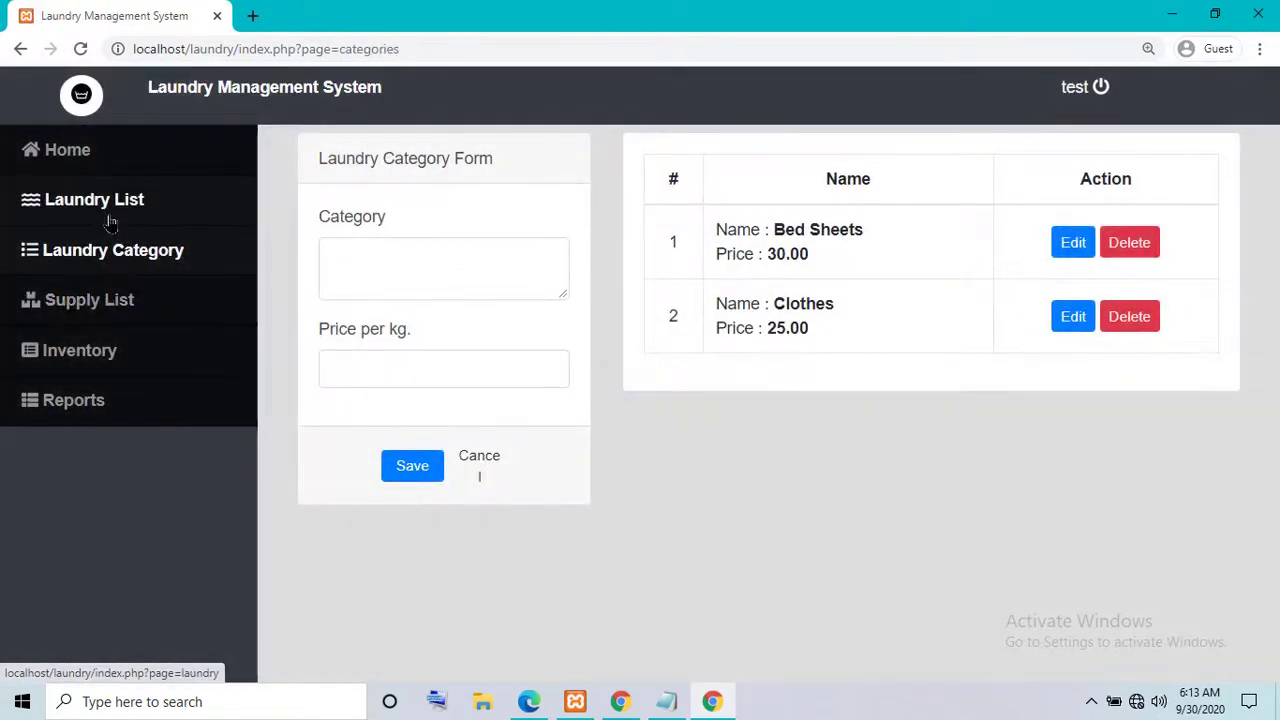
{"action": "left_click", "coordinate": [110, 220]}
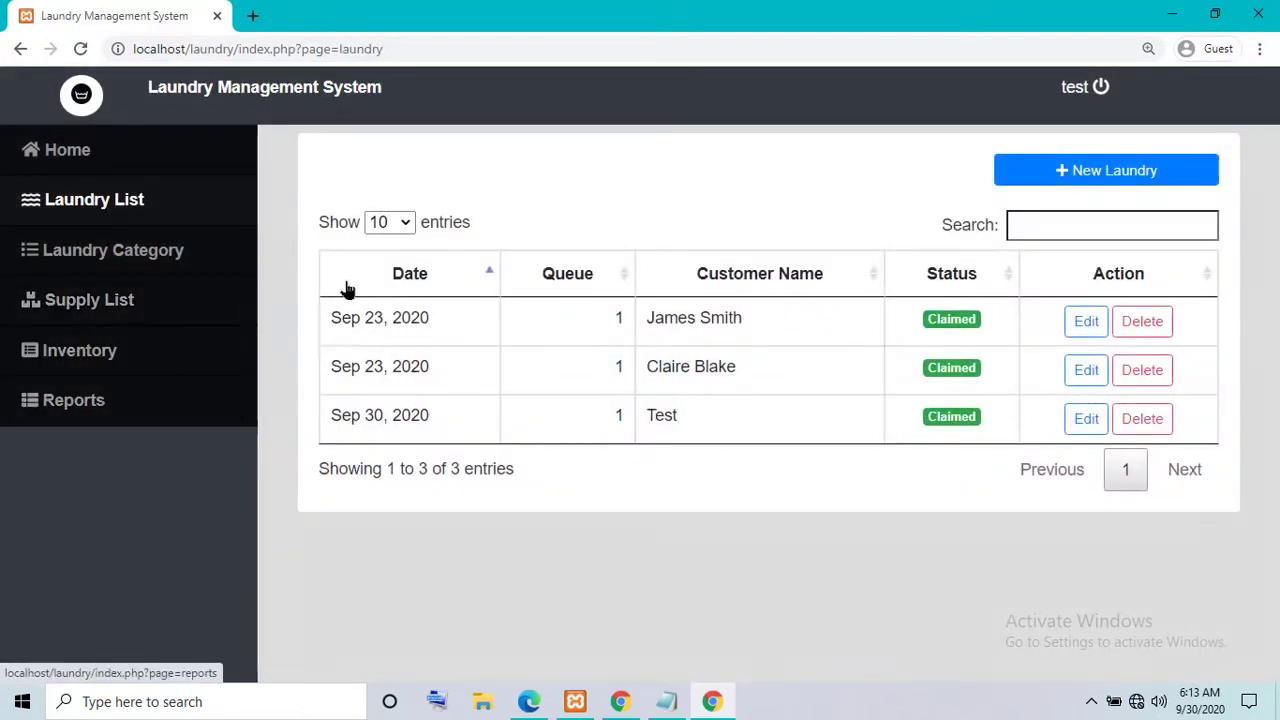
- Log out of the test account and sign back in with username admin
{"action": "left_click", "coordinate": [1100, 88]}
{"action": "left_click", "coordinate": [986, 314]}
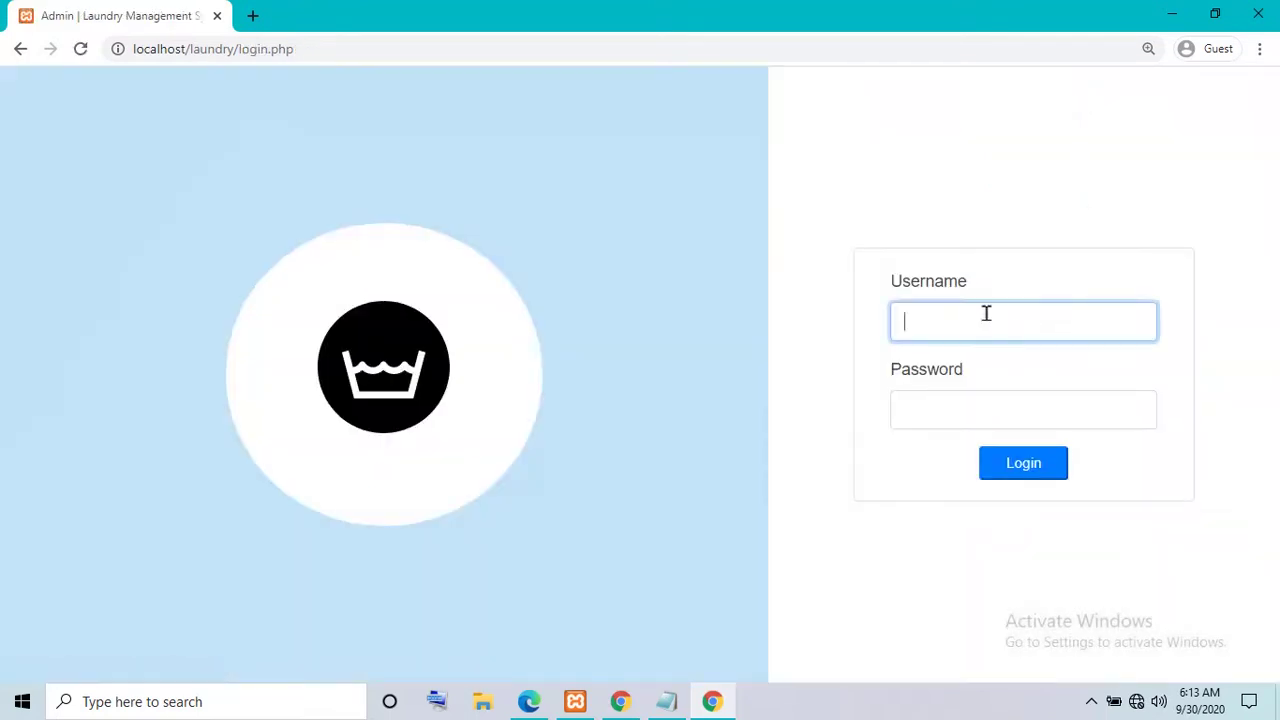
{"action": "type", "text": "admin"}
{"action": "key", "text": "Tab"}
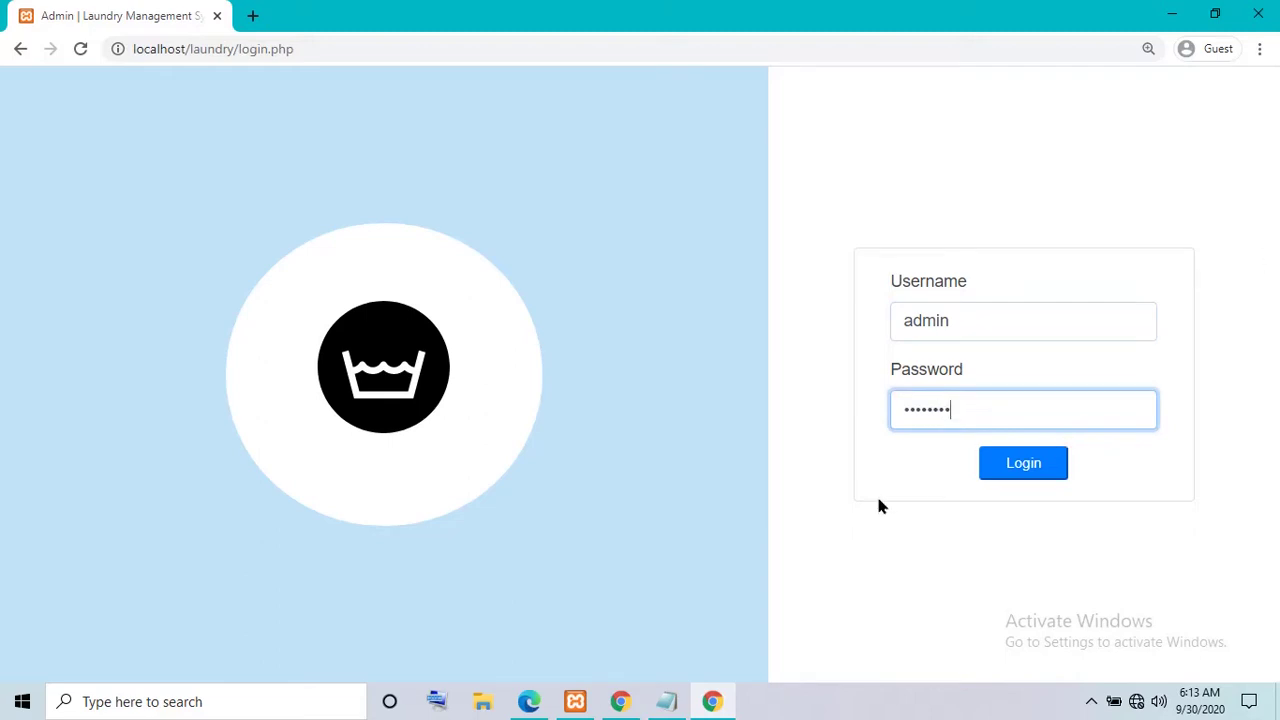
{"action": "left_click", "coordinate": [1006, 476]}
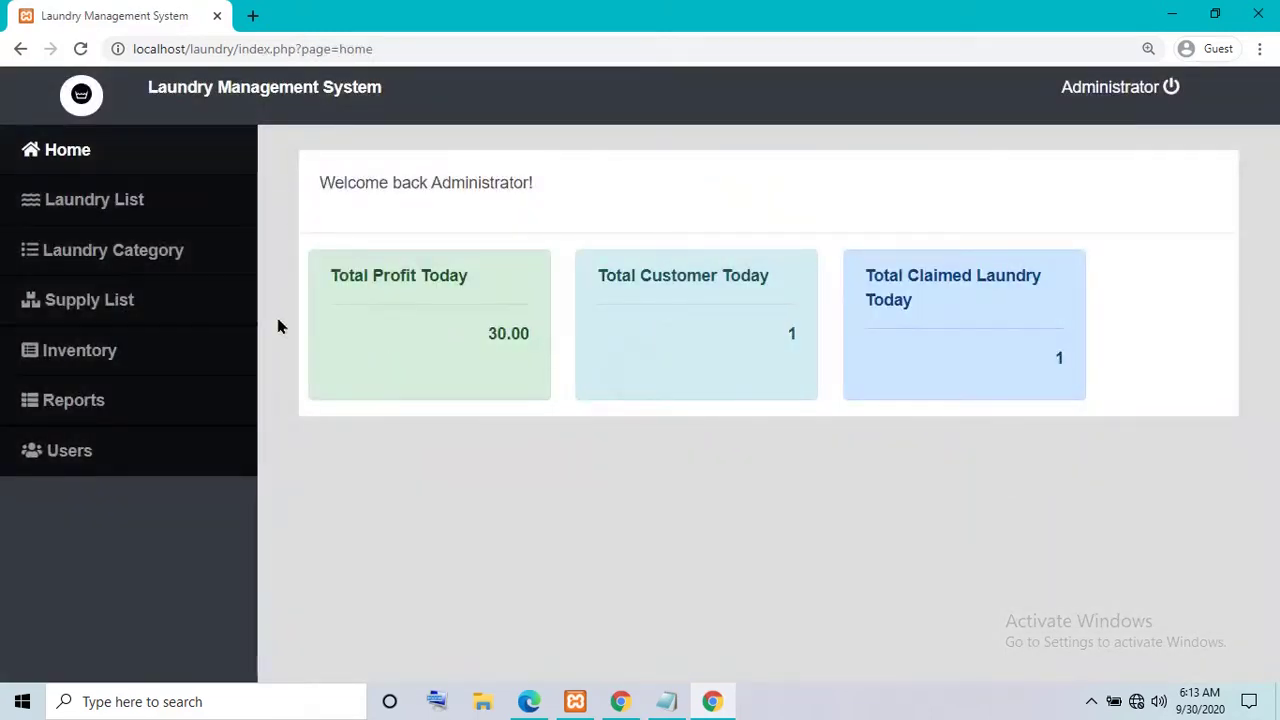
- Clear the stray text selection on the dashboard and open the Laundry List
{"action": "left_click_drag", "start_coordinate": [884, 299], "coordinate": [724, 272]}
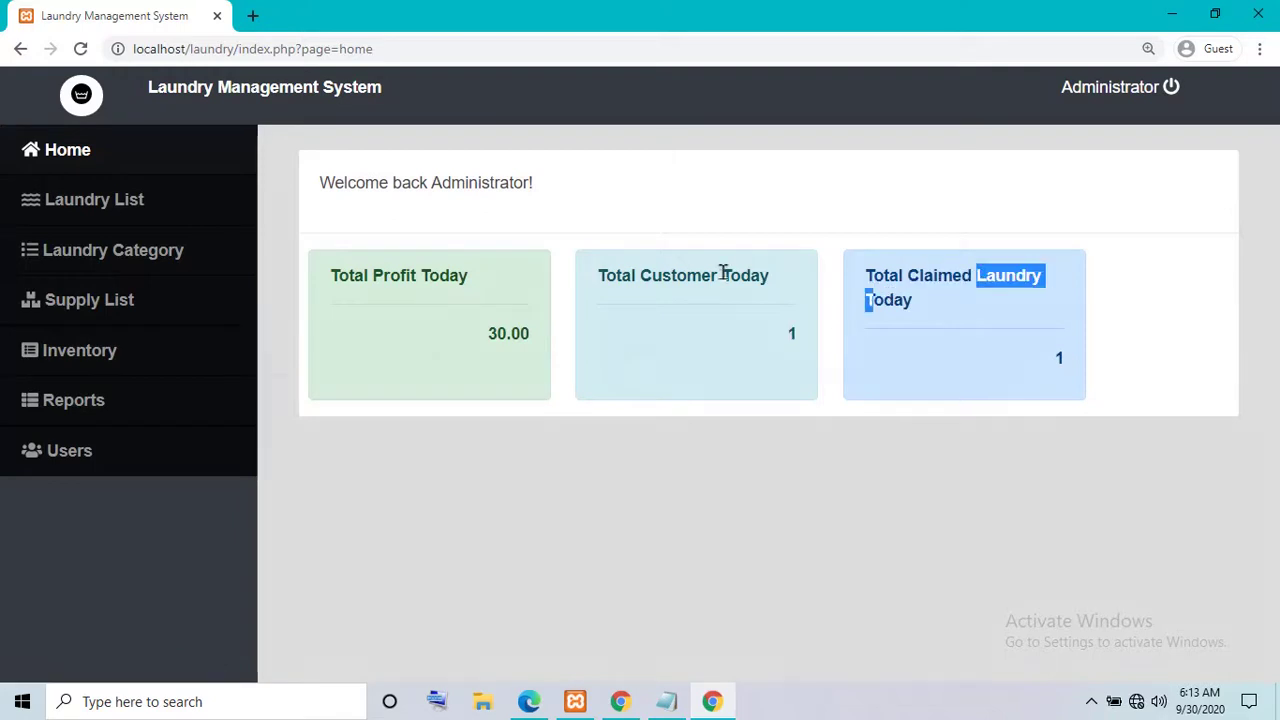
{"action": "left_click_drag", "start_coordinate": [614, 277], "coordinate": [808, 283]}
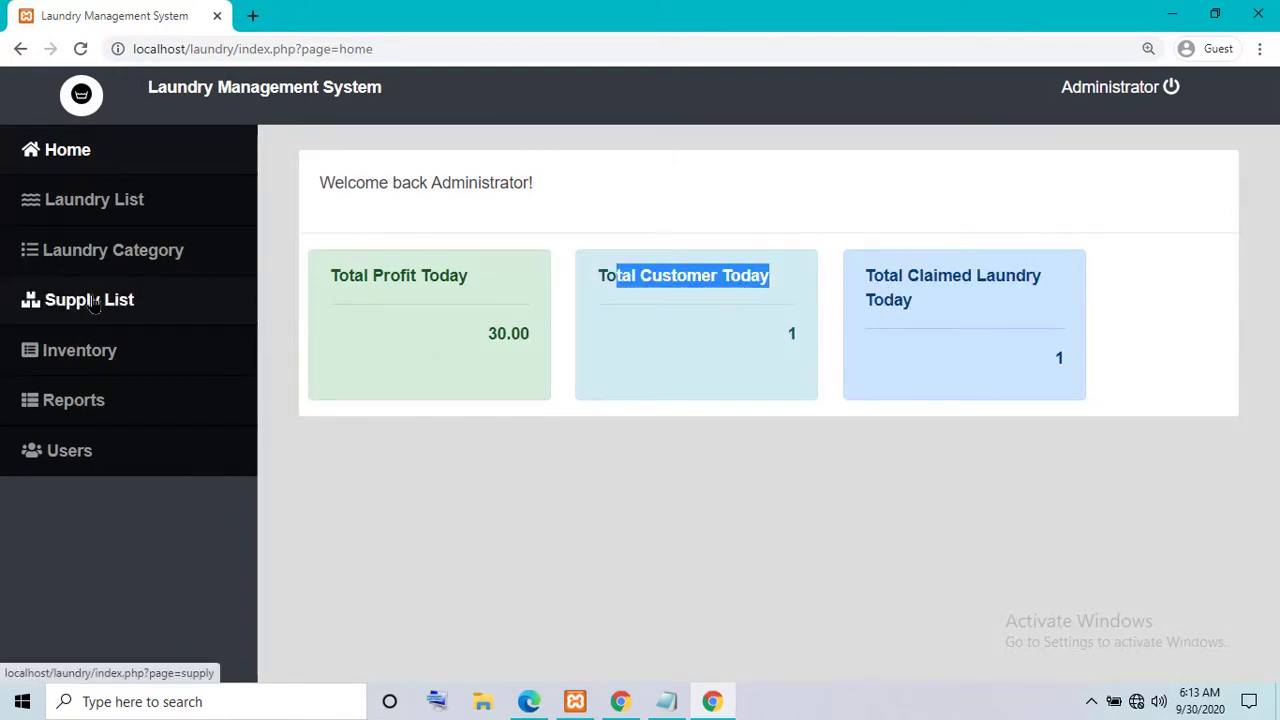
{"action": "left_click", "coordinate": [713, 303]}
{"action": "left_click", "coordinate": [92, 204]}
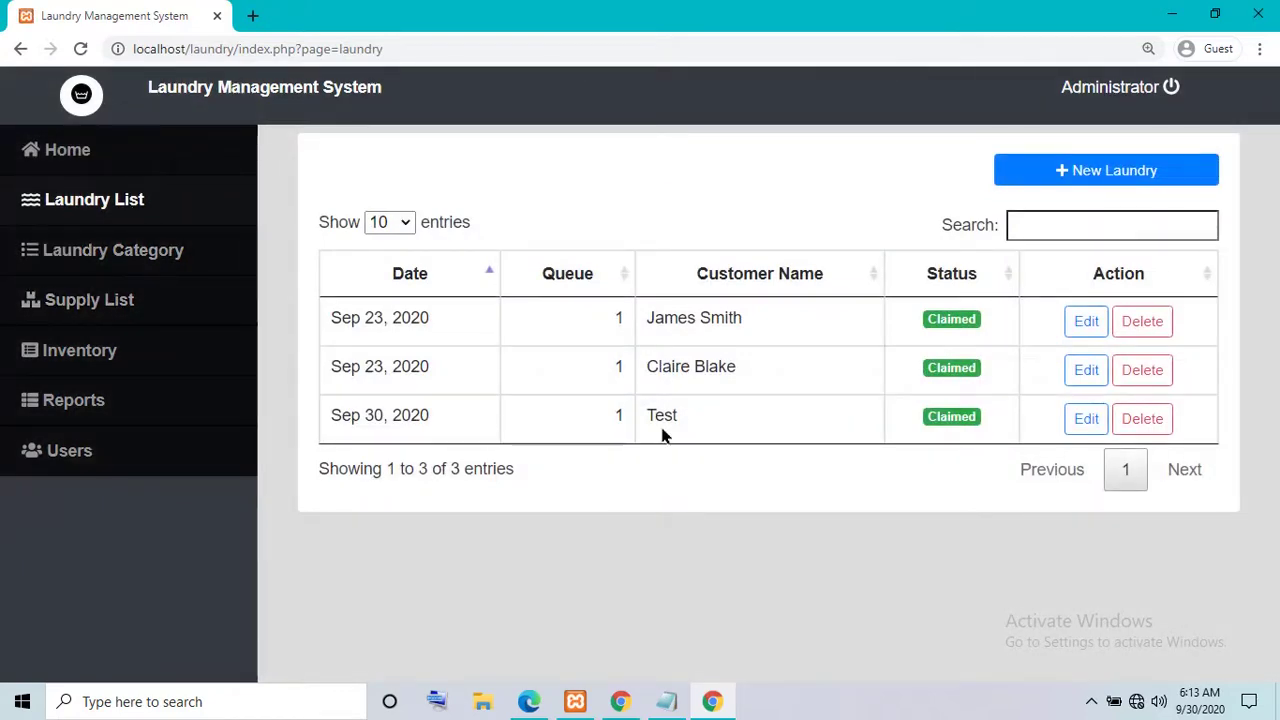
- Scroll through the New Laundry order form, cancel it unsaved, and go to Users
{"action": "left_click", "coordinate": [1075, 185]}
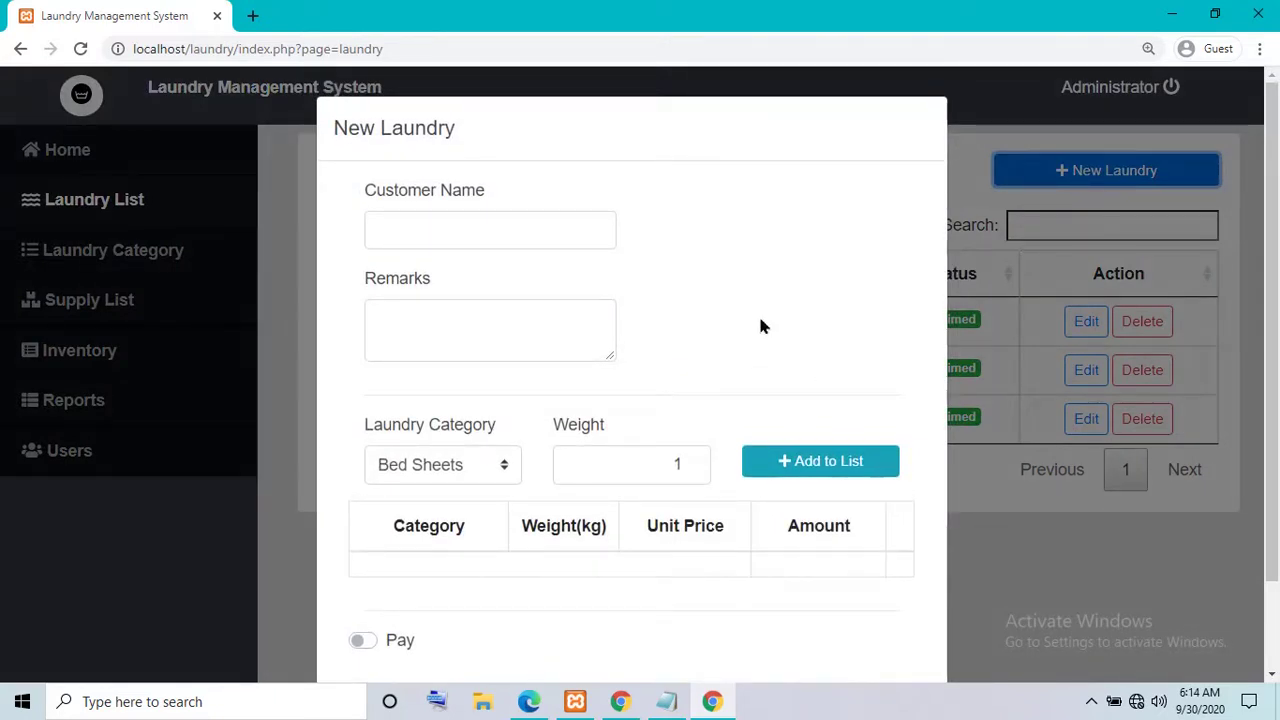
{"action": "scroll", "coordinate": [686, 560], "scroll_direction": "down", "scroll_amount": 2}
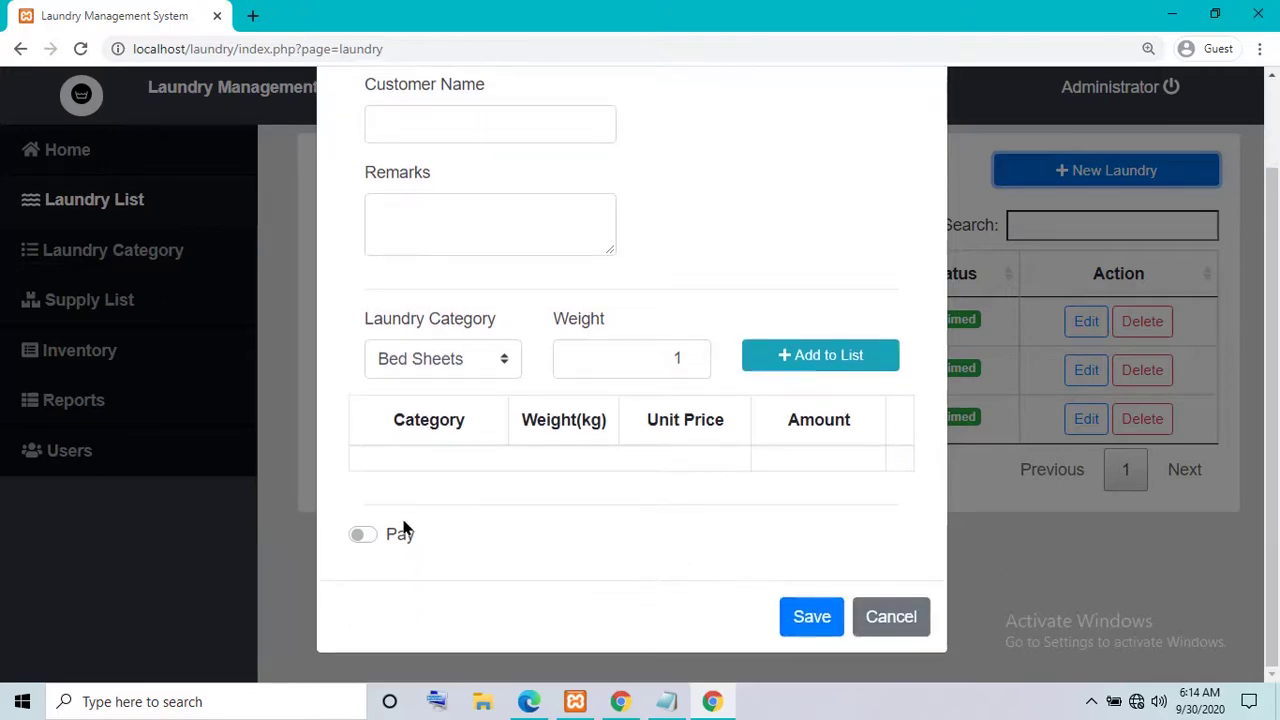
{"action": "left_click", "coordinate": [891, 616]}
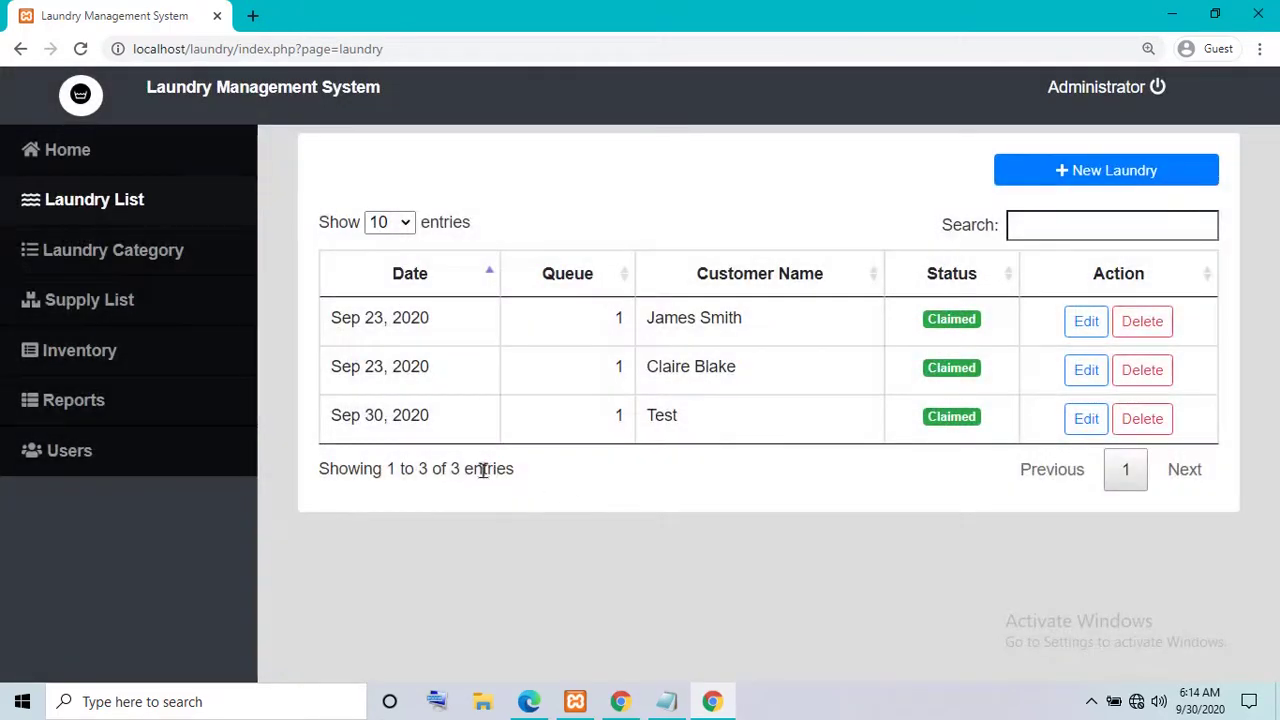
{"action": "left_click", "coordinate": [77, 460]}
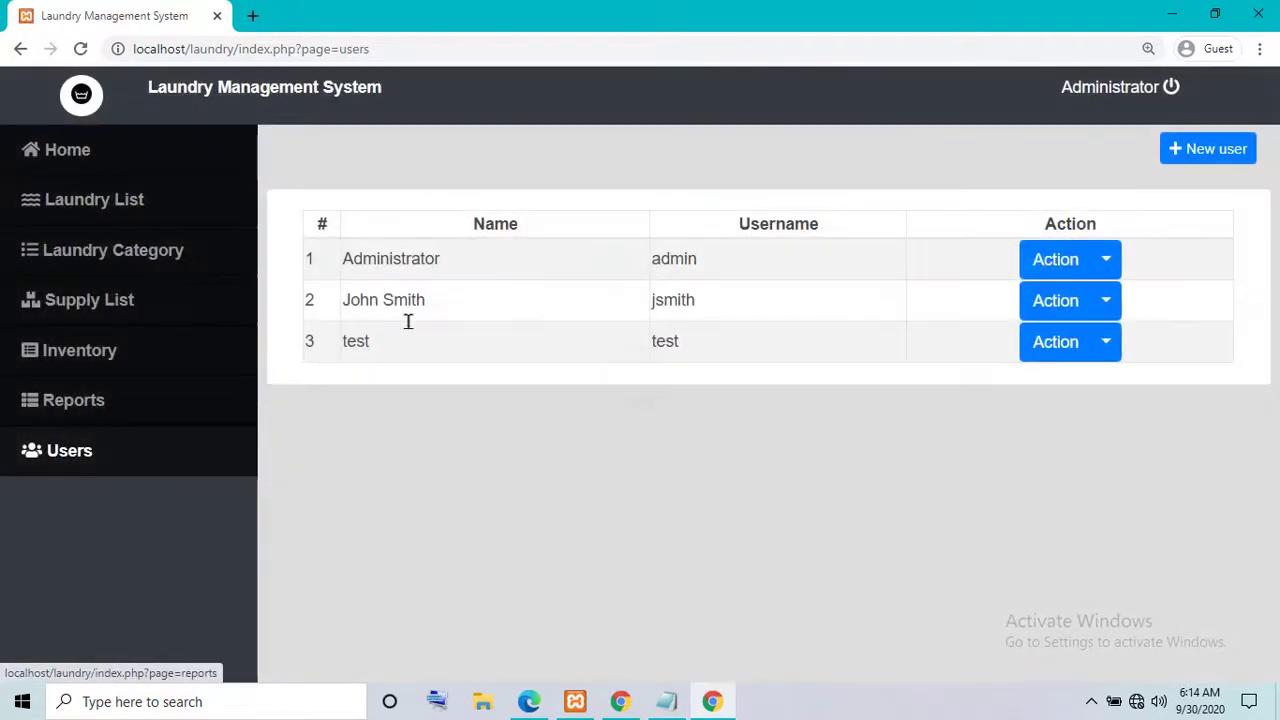
- Open the test user's Edit form from its Action menu and cancel without changes
{"action": "left_click", "coordinate": [1075, 341]}
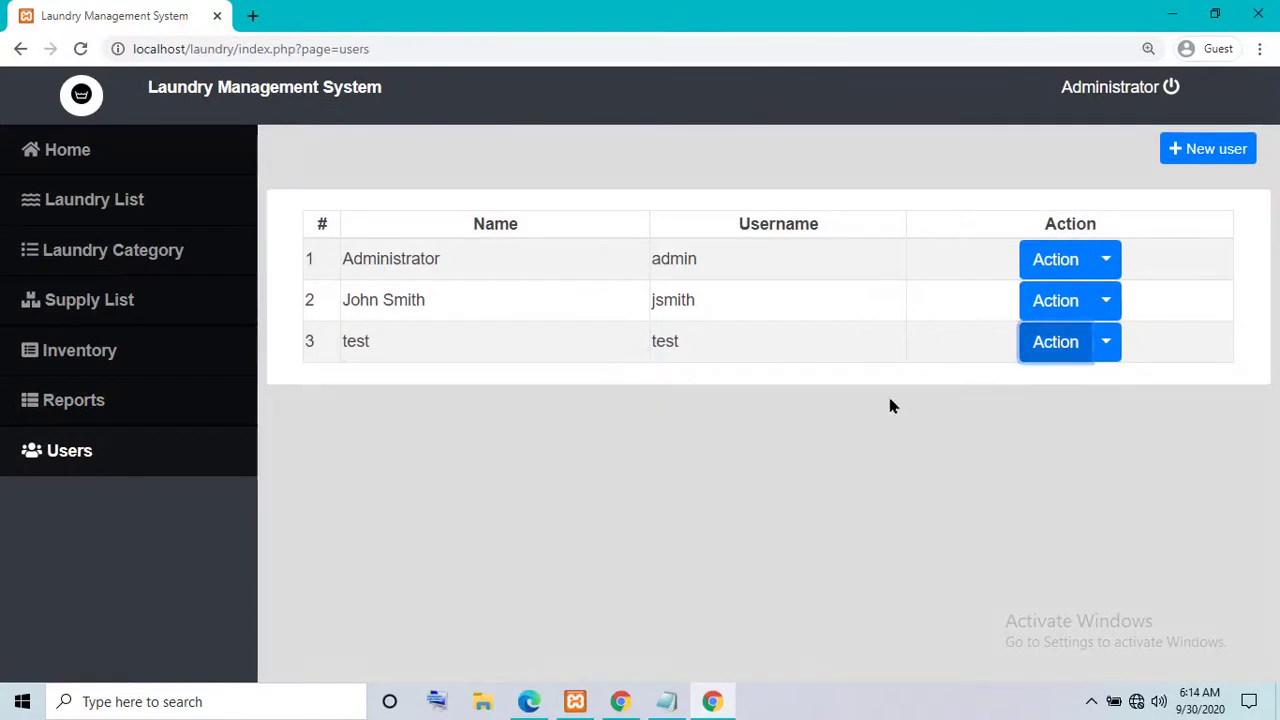
{"action": "left_click", "coordinate": [1105, 352]}
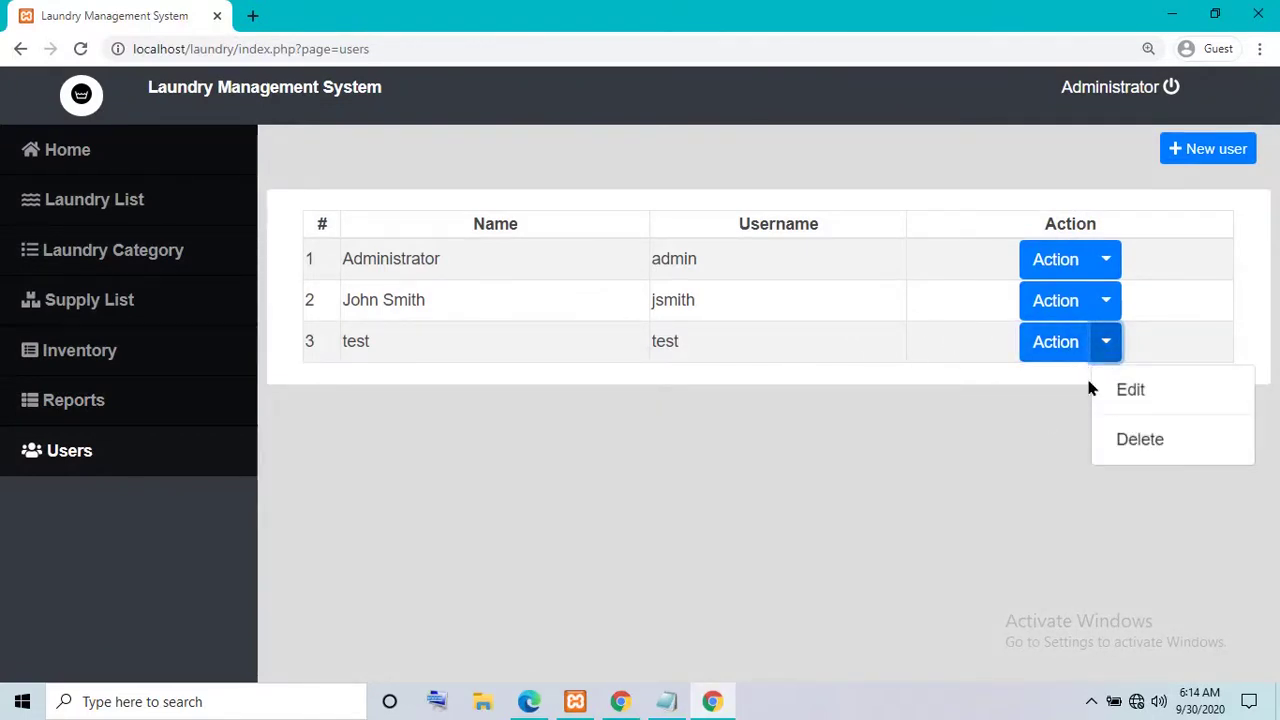
{"action": "left_click", "coordinate": [1089, 381]}
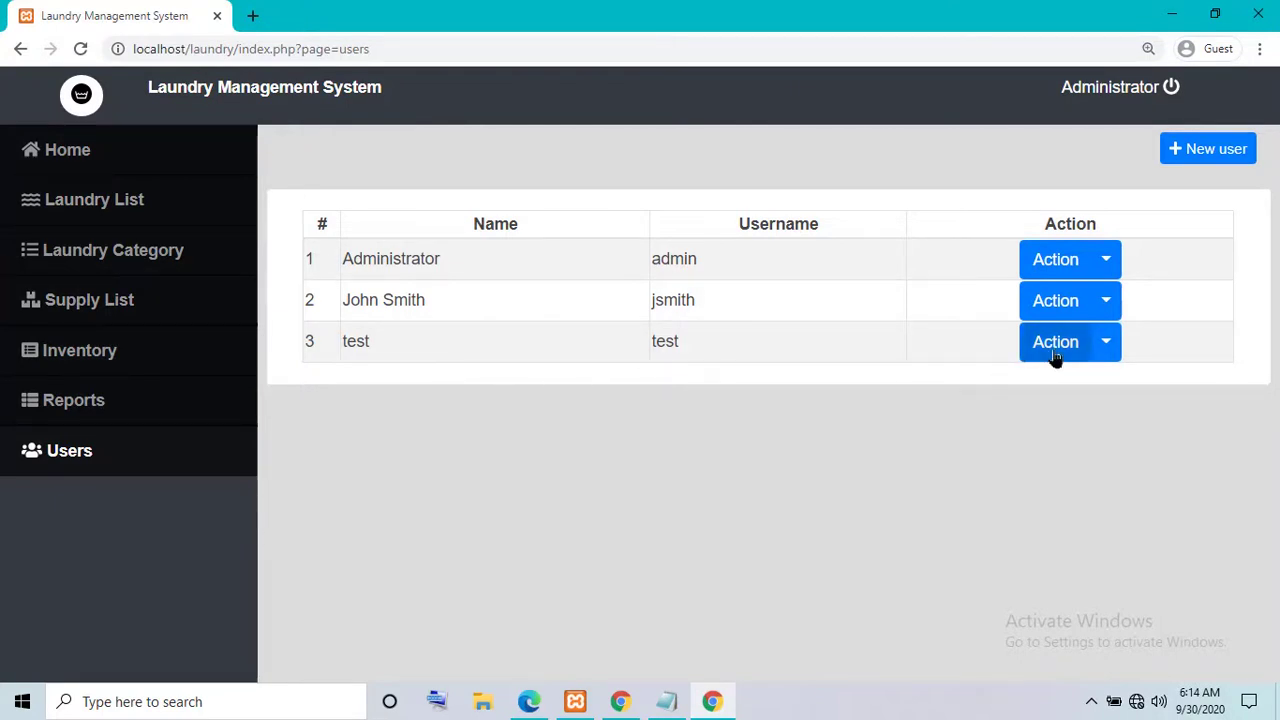
{"action": "left_click", "coordinate": [1095, 364]}
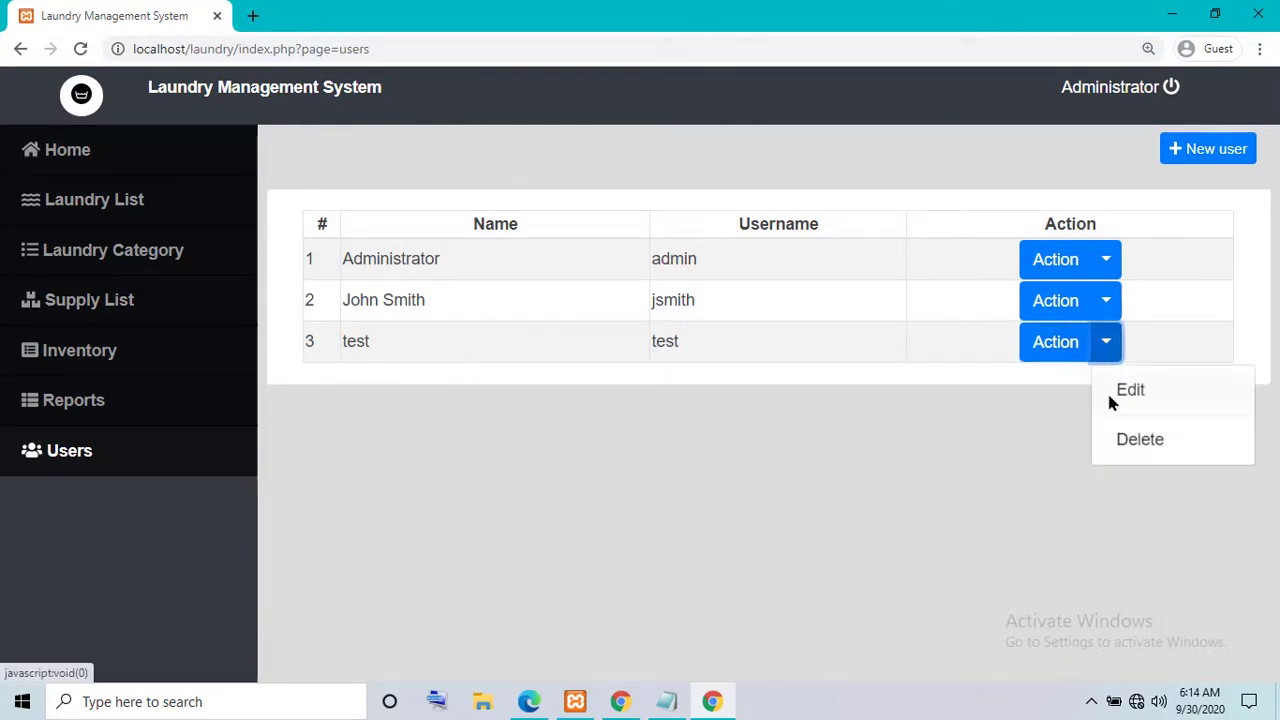
{"action": "left_click", "coordinate": [1108, 392]}
{"action": "left_click", "coordinate": [840, 584]}
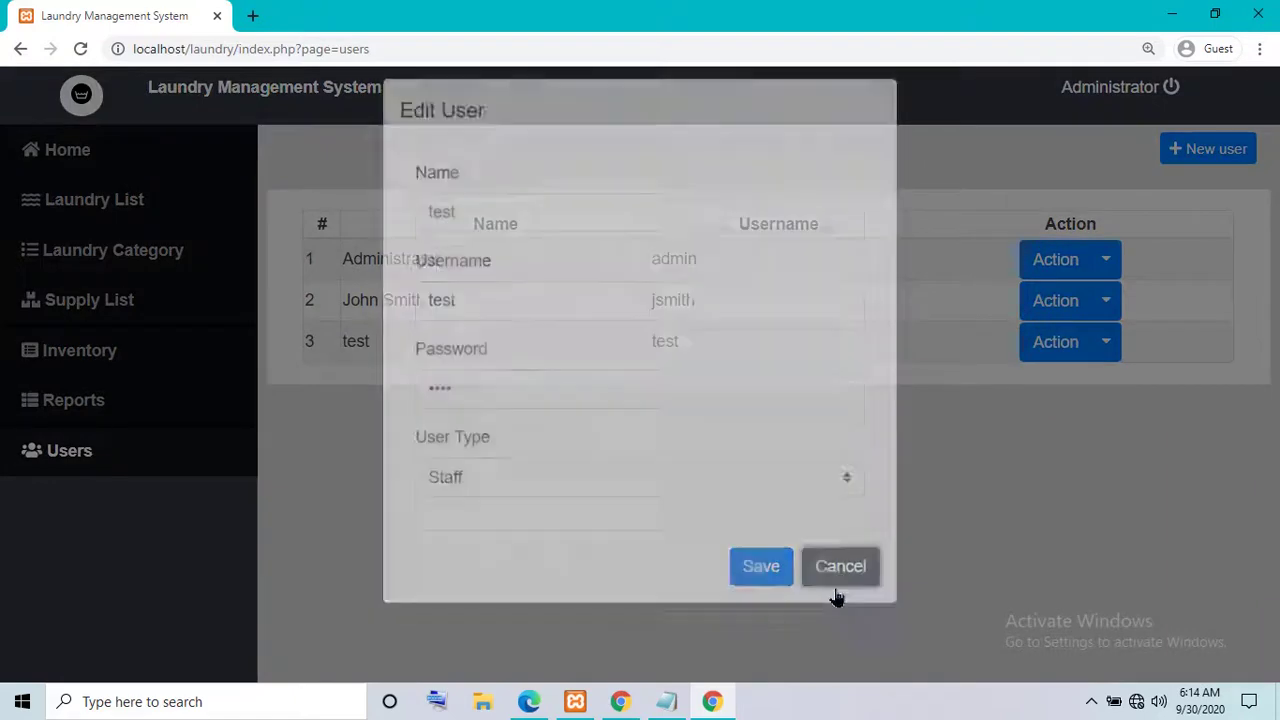
- Visit Inventory, Reports and Users, then log the administrator out
{"action": "left_click", "coordinate": [80, 352]}
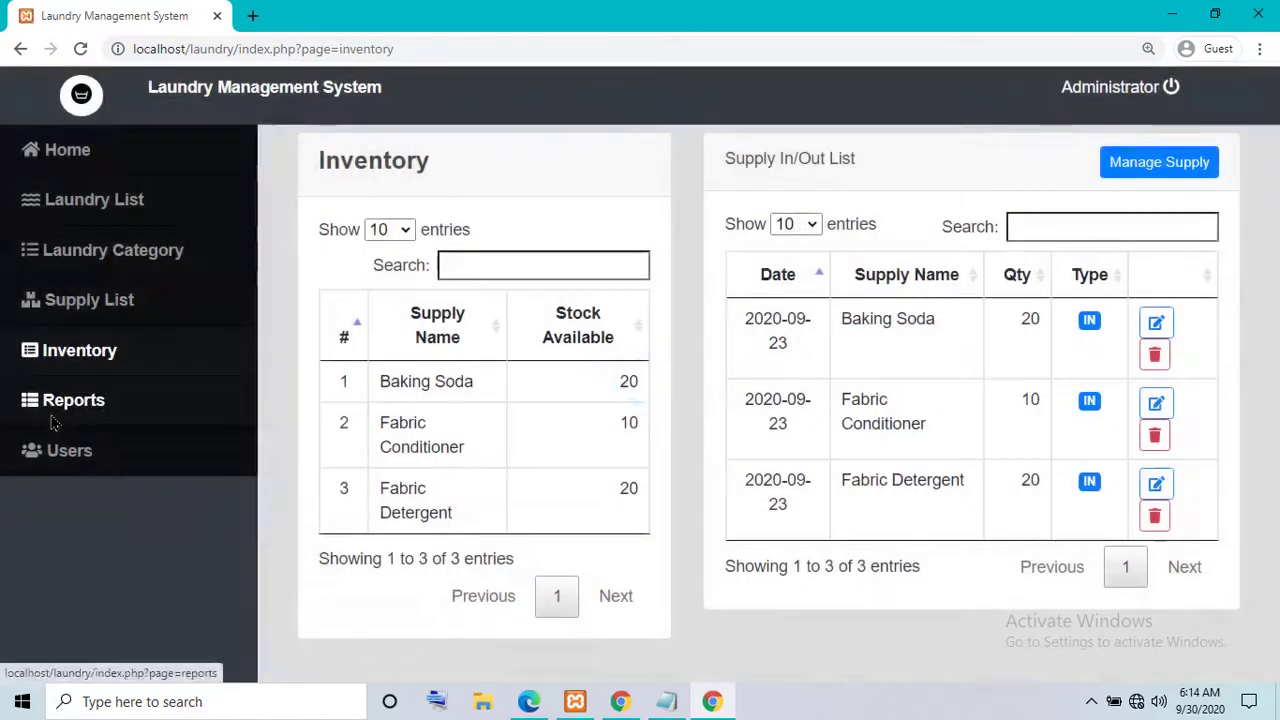
{"action": "left_click", "coordinate": [50, 420]}
{"action": "left_click", "coordinate": [85, 450]}
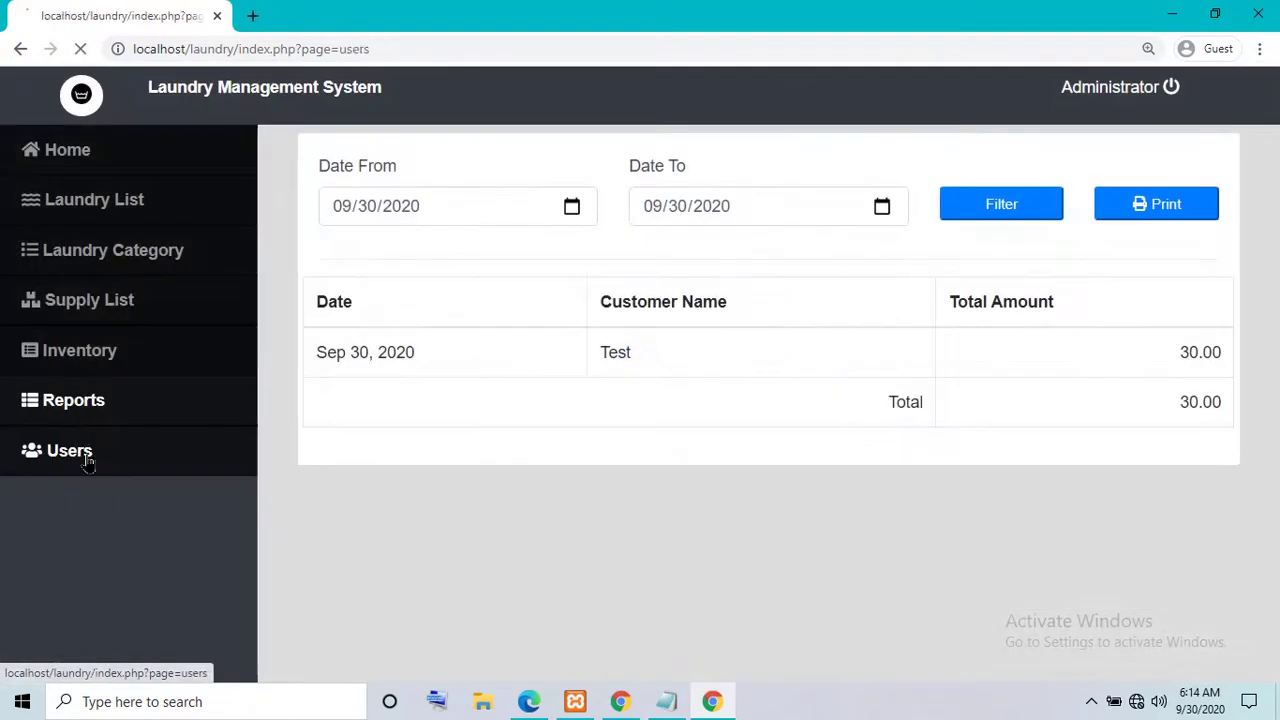
{"action": "left_click", "coordinate": [1170, 88]}
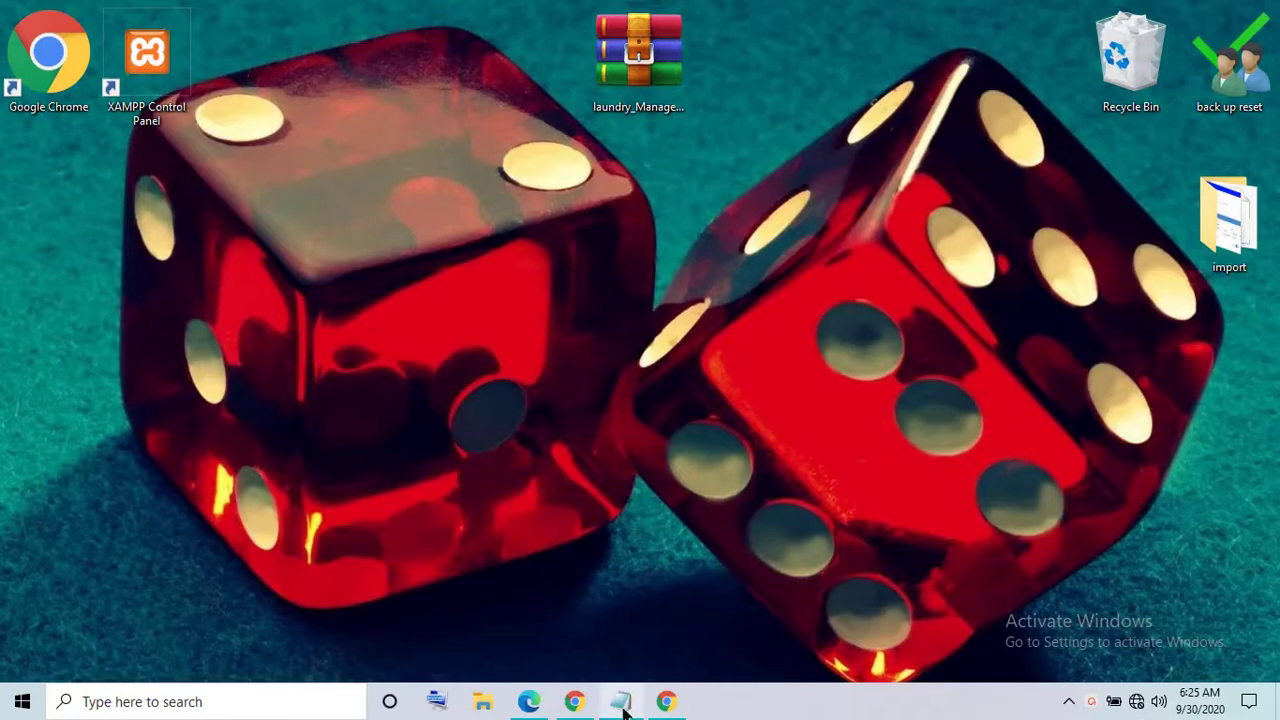
- Glance at the 'How to run Laundry Management System' notes, then minimize Notepad
{"action": "left_click", "coordinate": [621, 701]}
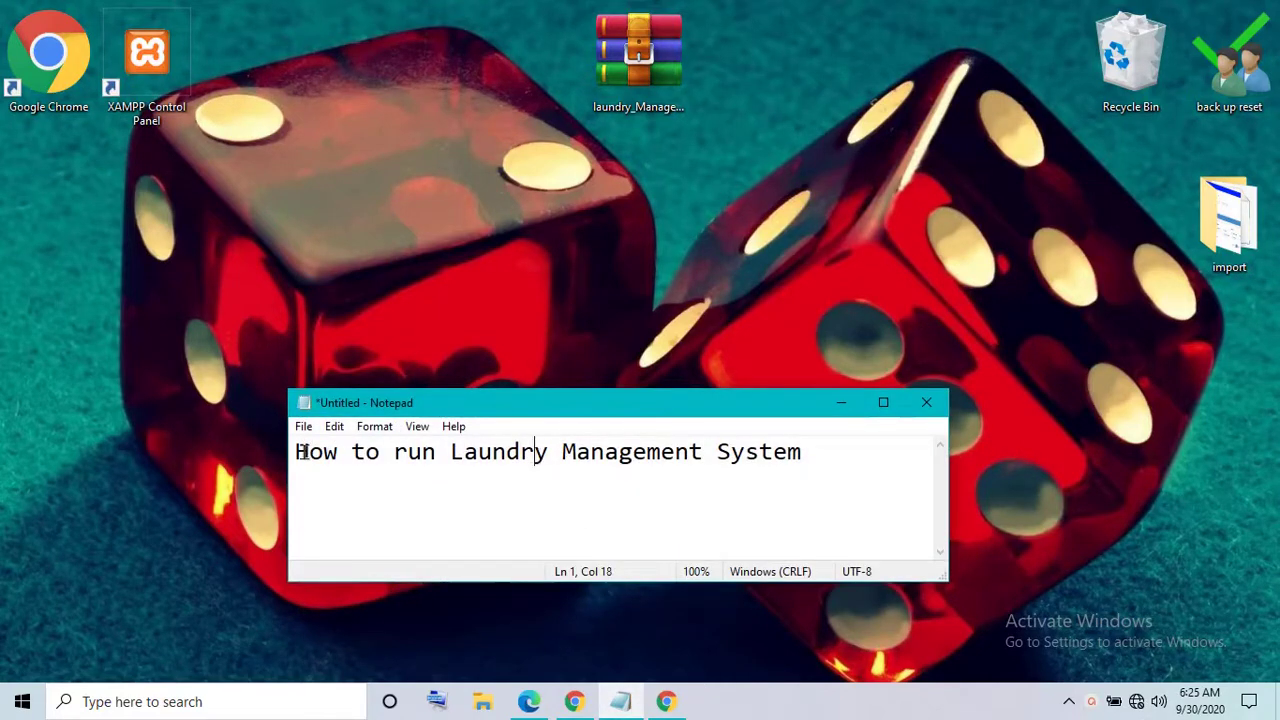
{"action": "left_click_drag", "start_coordinate": [293, 465], "coordinate": [826, 471]}
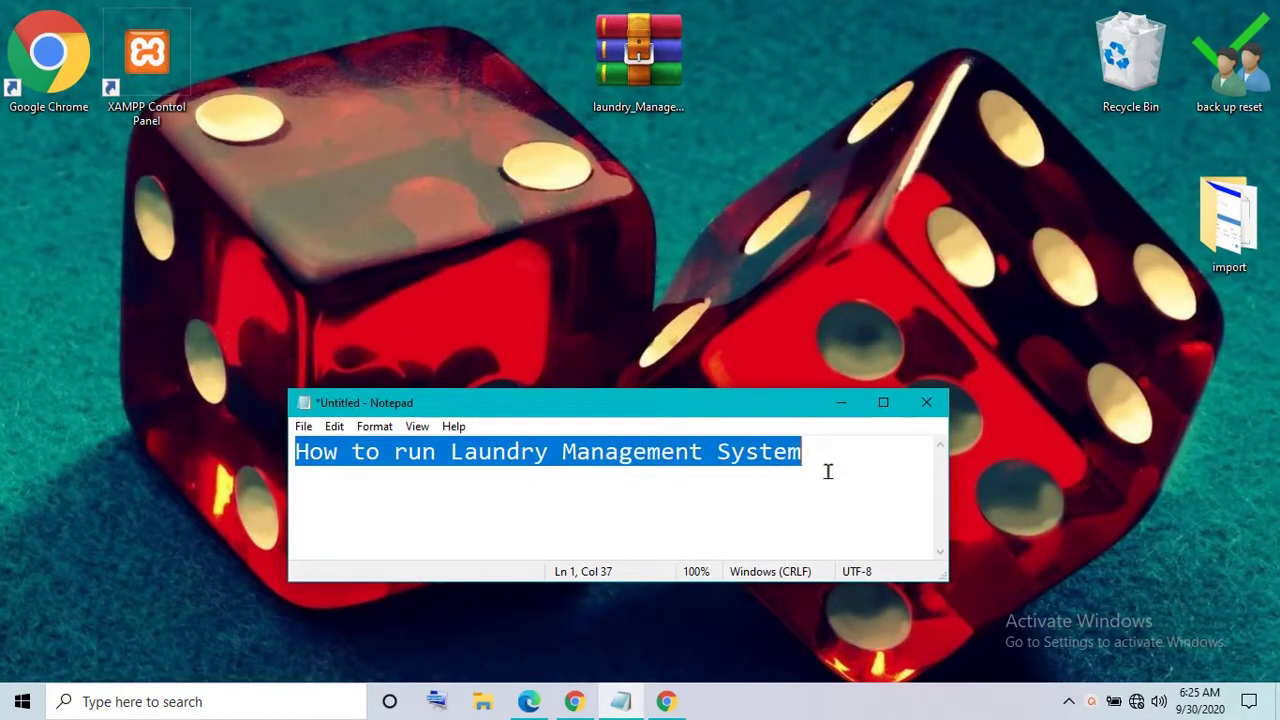
{"action": "left_click", "coordinate": [893, 478]}
{"action": "left_click", "coordinate": [841, 403]}
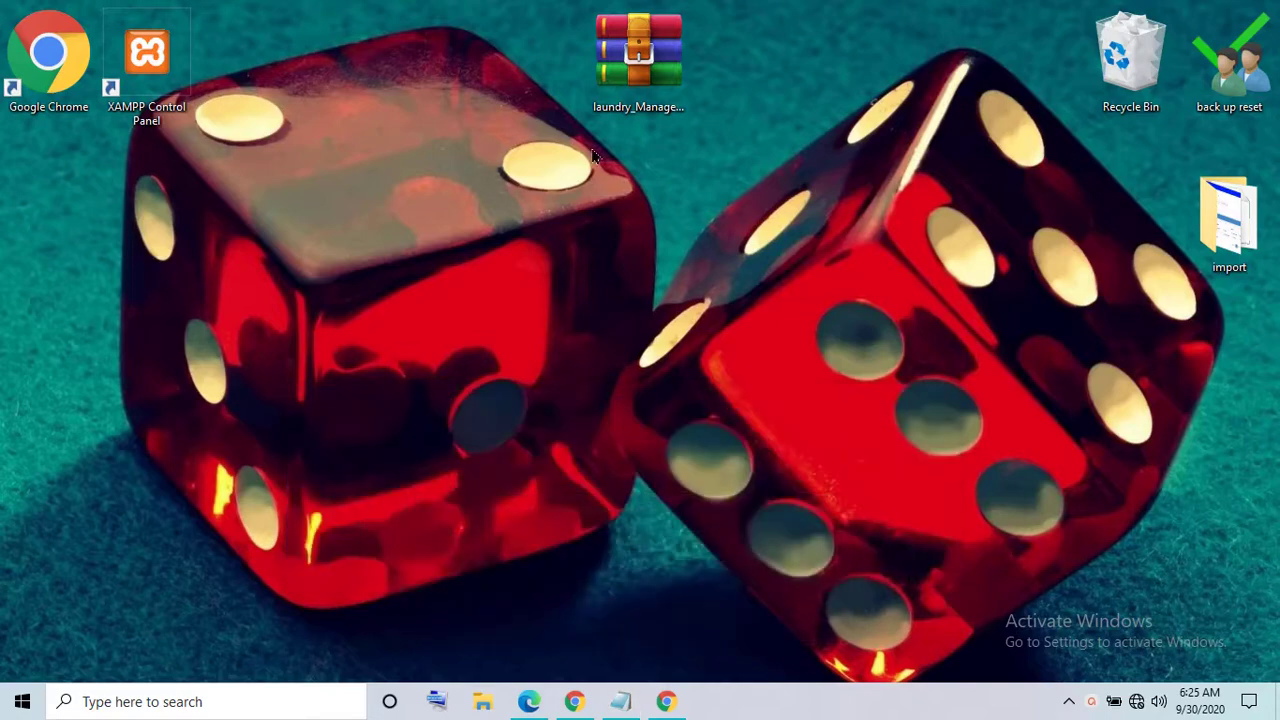
- Extract the laundry archive onto the desktop and place the folder beside the zip
{"action": "right_click", "coordinate": [627, 63]}
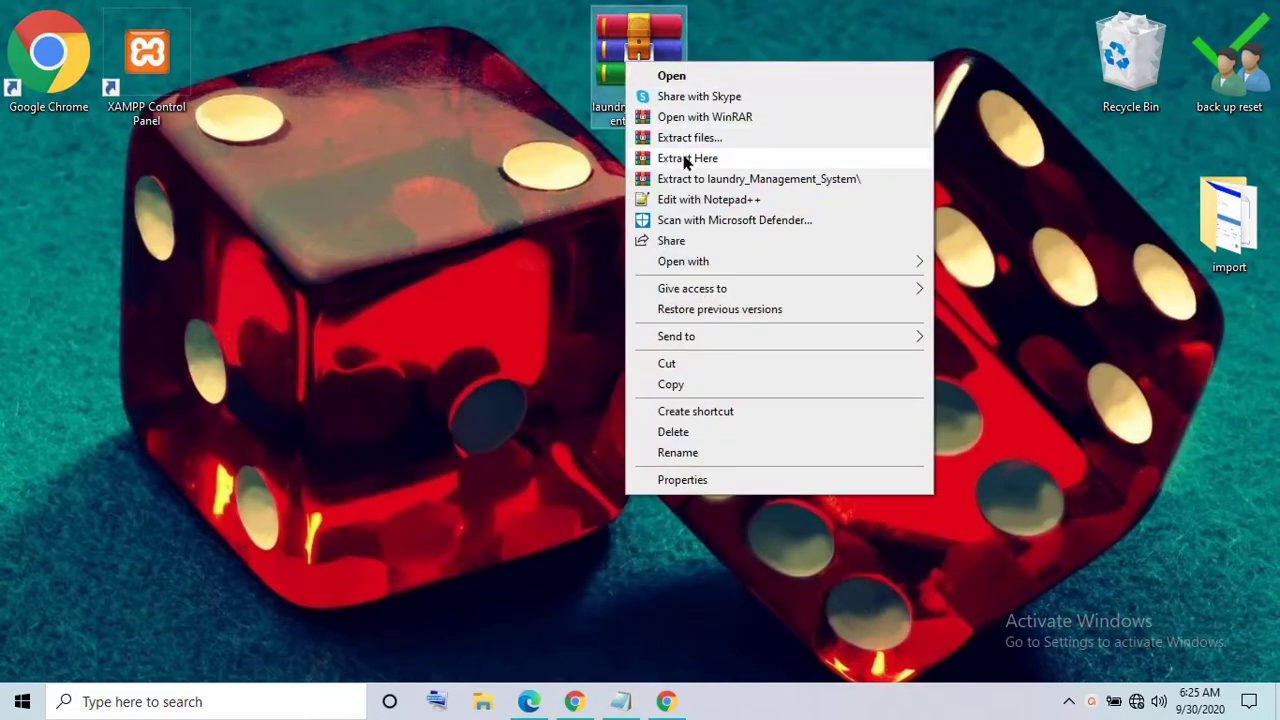
{"action": "left_click", "coordinate": [686, 158]}
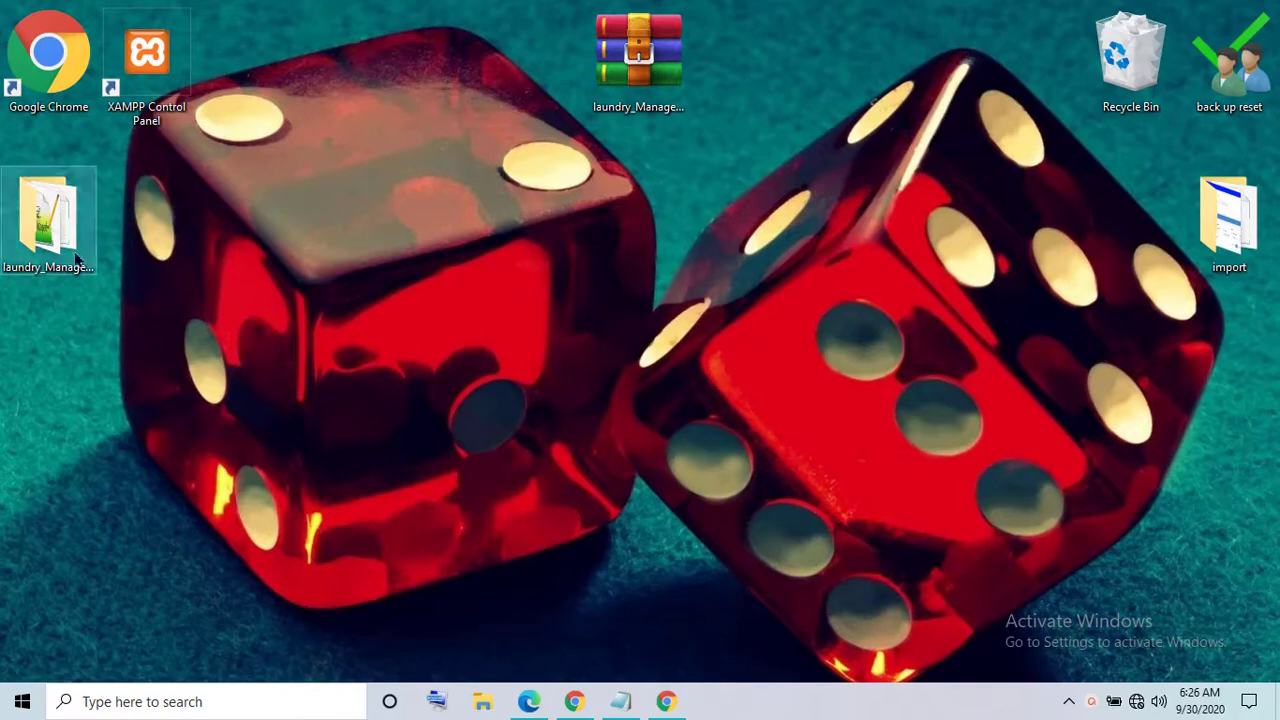
{"action": "left_click_drag", "start_coordinate": [66, 245], "coordinate": [463, 80]}
- Open the laundry_Management_System folder and its readme file
{"action": "double_click", "coordinate": [463, 80]}
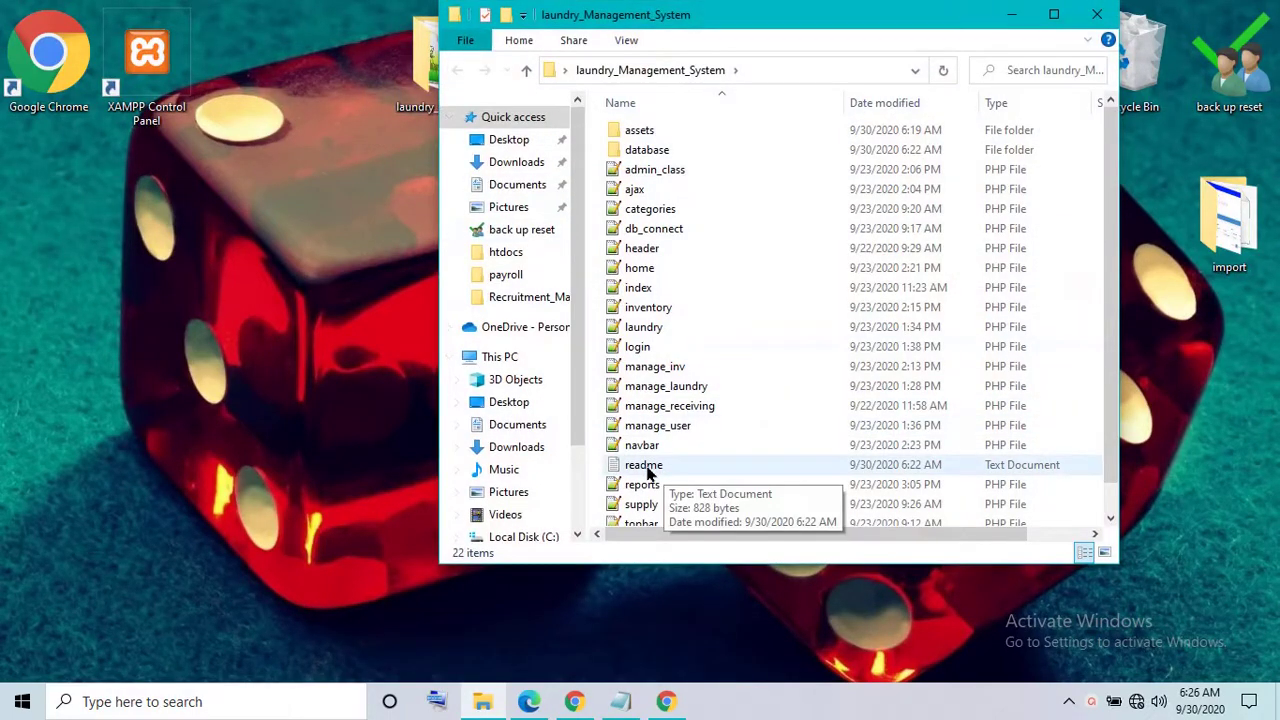
{"action": "left_click", "coordinate": [648, 470]}
{"action": "left_click", "coordinate": [648, 470]}
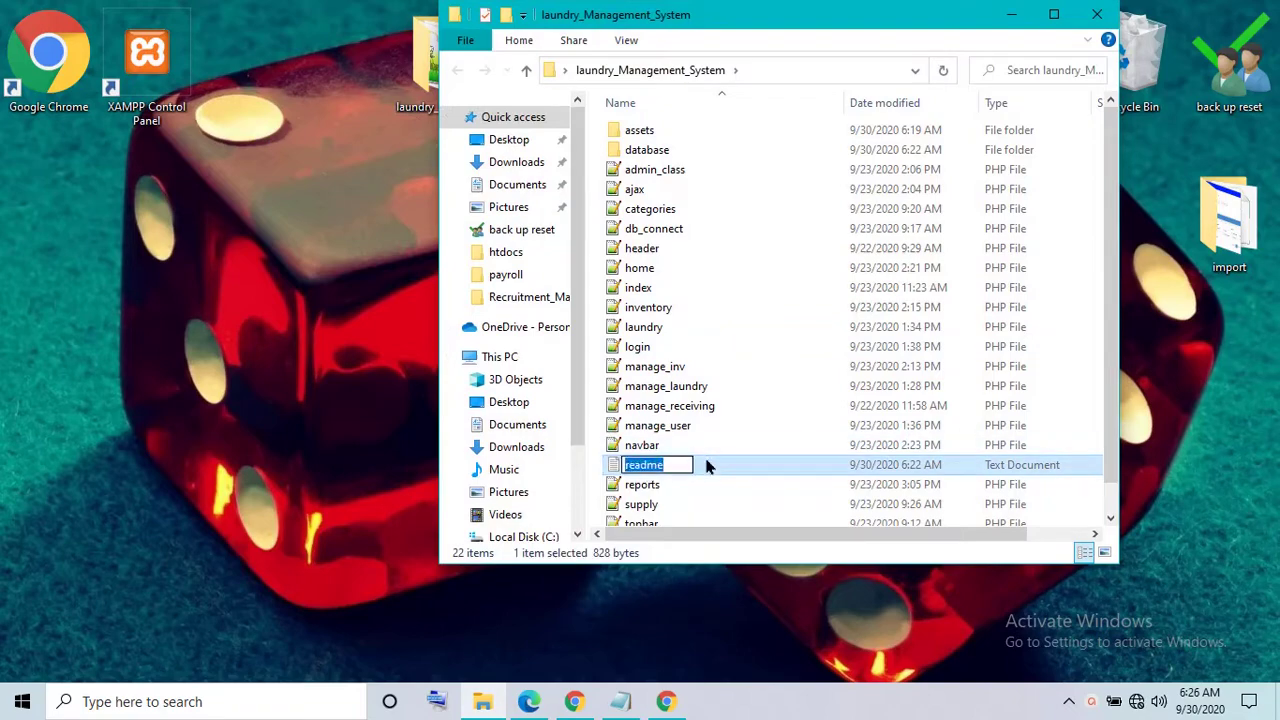
{"action": "double_click", "coordinate": [712, 463]}
- Maximize the readme and scroll through it, highlighting the website and subscribe lines
{"action": "left_click", "coordinate": [883, 402]}
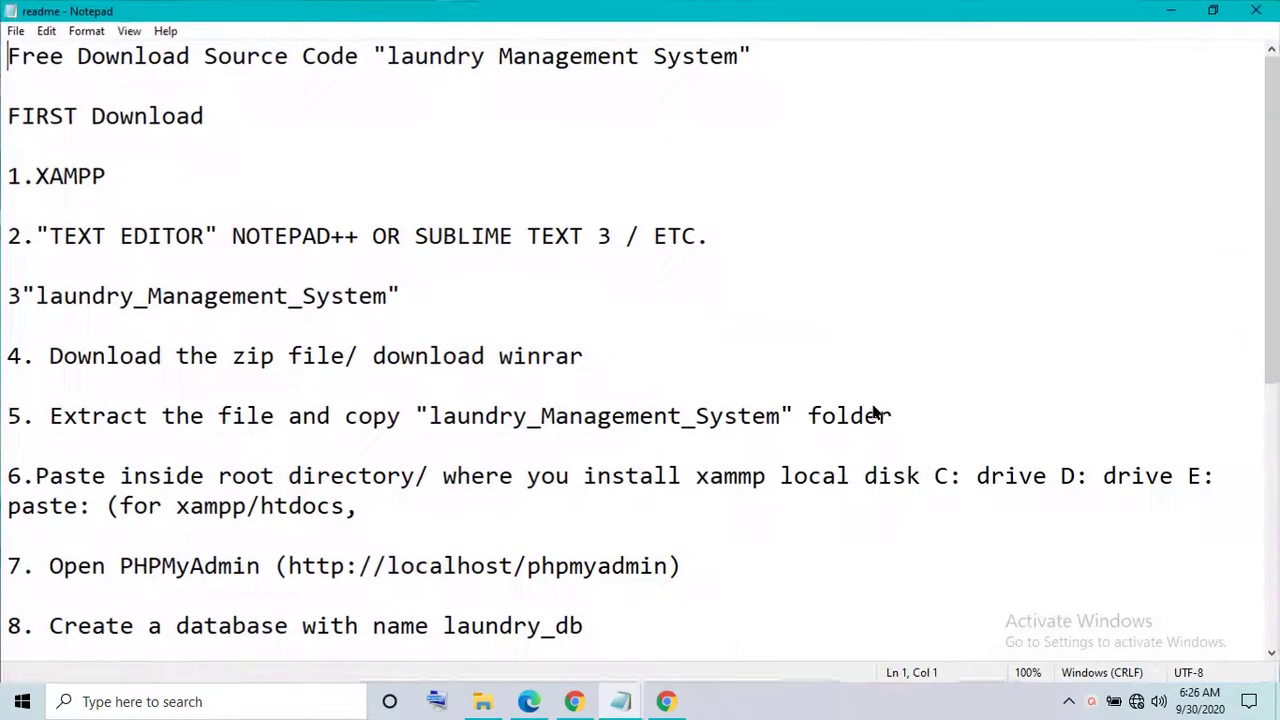
{"action": "left_click_drag", "start_coordinate": [1272, 182], "coordinate": [1272, 444]}
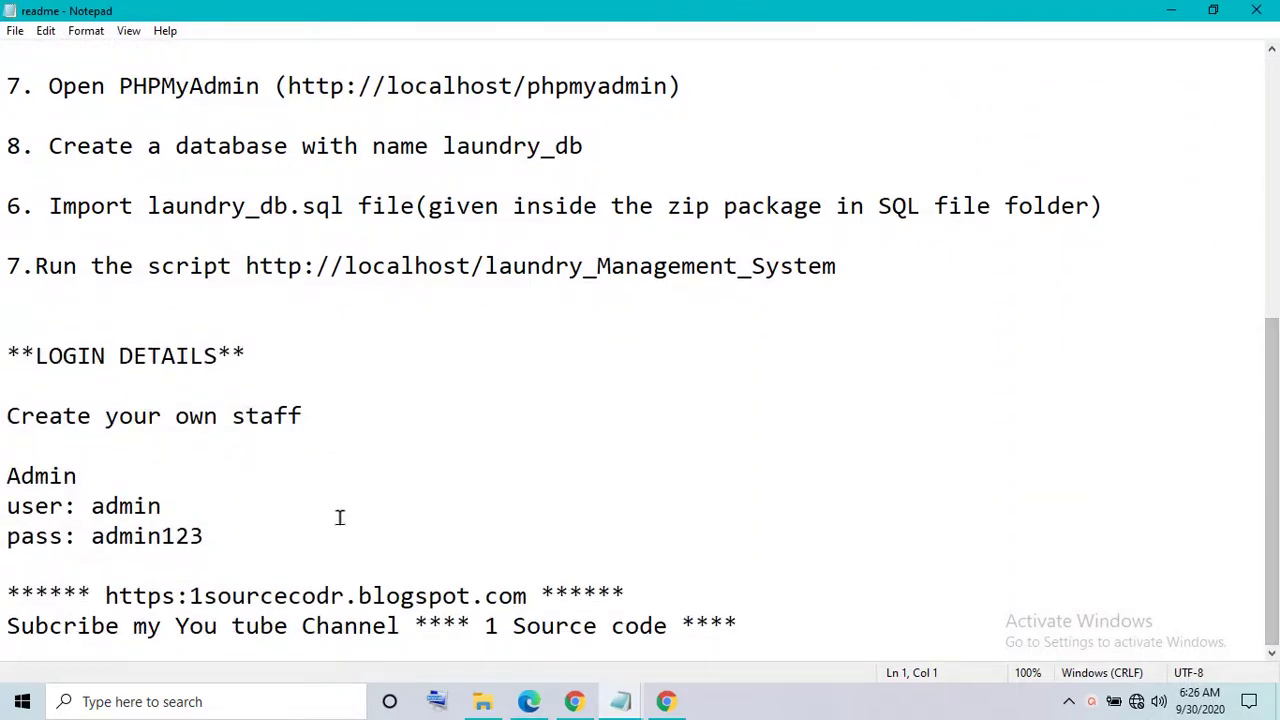
{"action": "left_click_drag", "start_coordinate": [0, 626], "coordinate": [2, 590]}
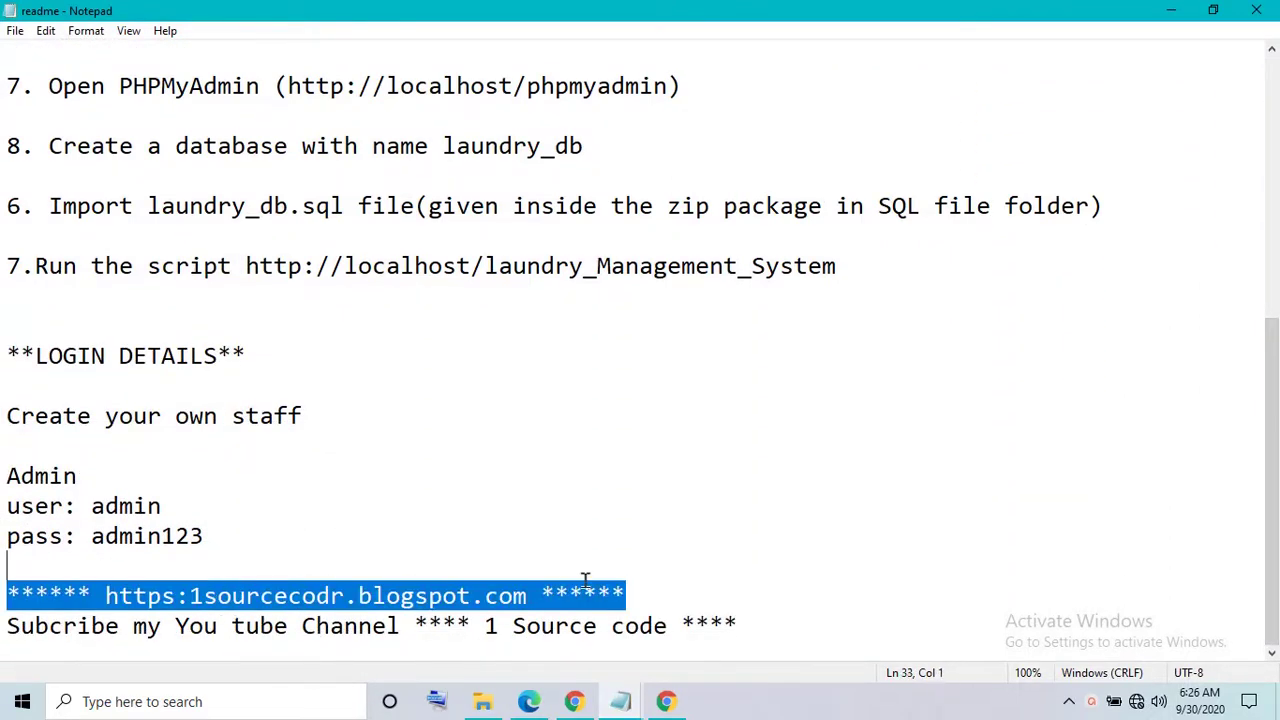
{"action": "left_click", "coordinate": [676, 589]}
{"action": "left_click_drag", "start_coordinate": [678, 609], "coordinate": [743, 620]}
- Highlight the admin login username and password and the project's localhost address
{"action": "left_click", "coordinate": [614, 492]}
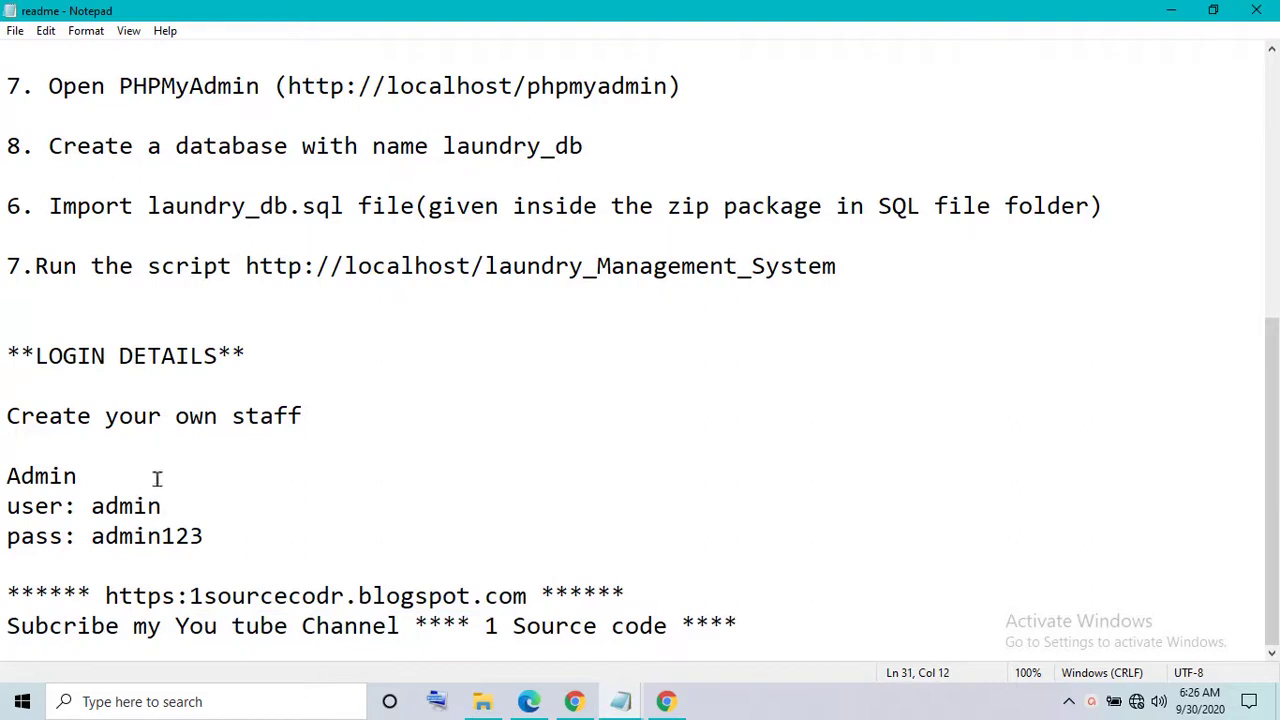
{"action": "double_click", "coordinate": [138, 506]}
{"action": "double_click", "coordinate": [137, 538]}
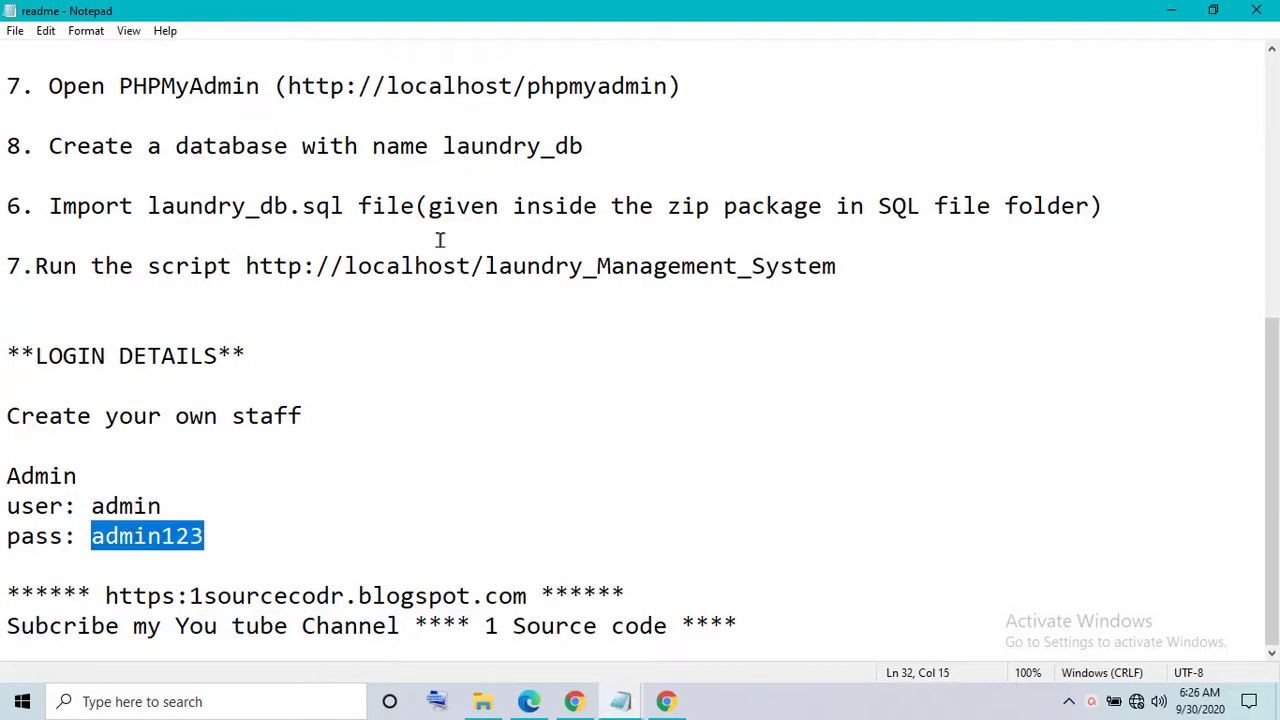
{"action": "left_click", "coordinate": [444, 262]}
{"action": "left_click", "coordinate": [502, 166]}
{"action": "double_click", "coordinate": [565, 266]}
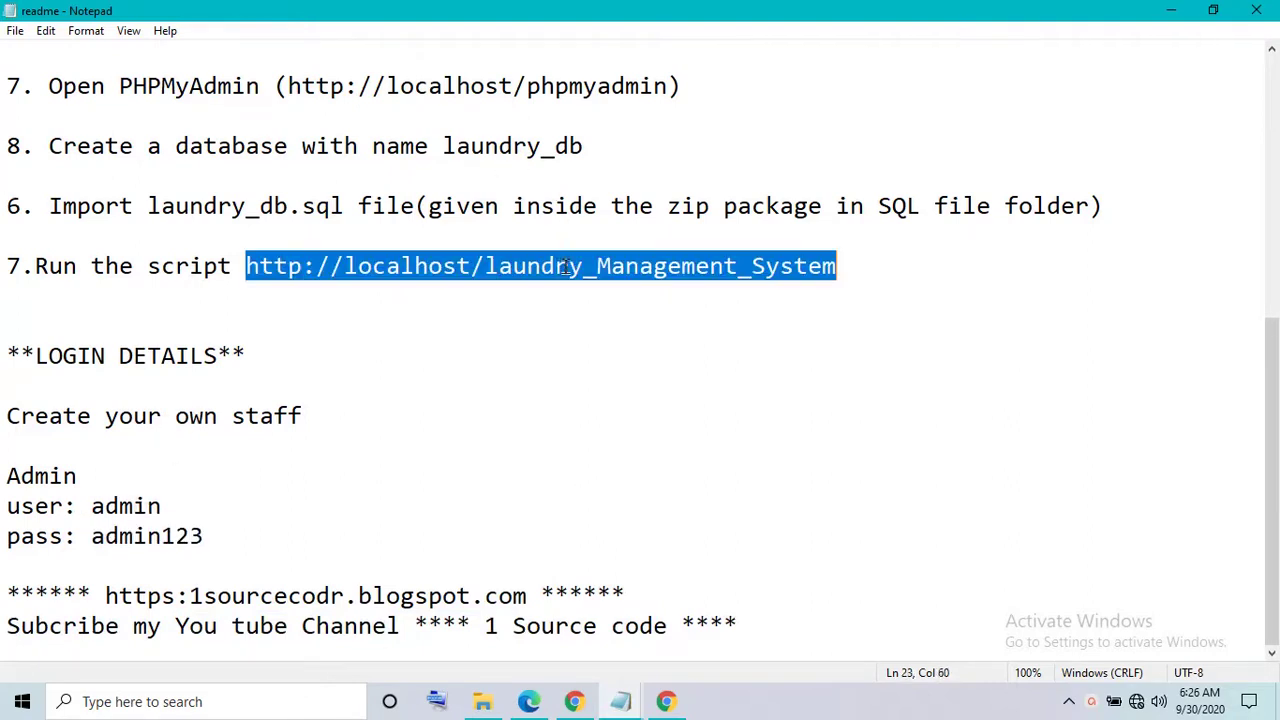
- Review the Notepad and paste-into-root-directory setup steps, then close the readme
{"action": "scroll", "coordinate": [652, 320], "scroll_direction": "up", "scroll_amount": 5}
{"action": "left_click", "coordinate": [480, 288]}
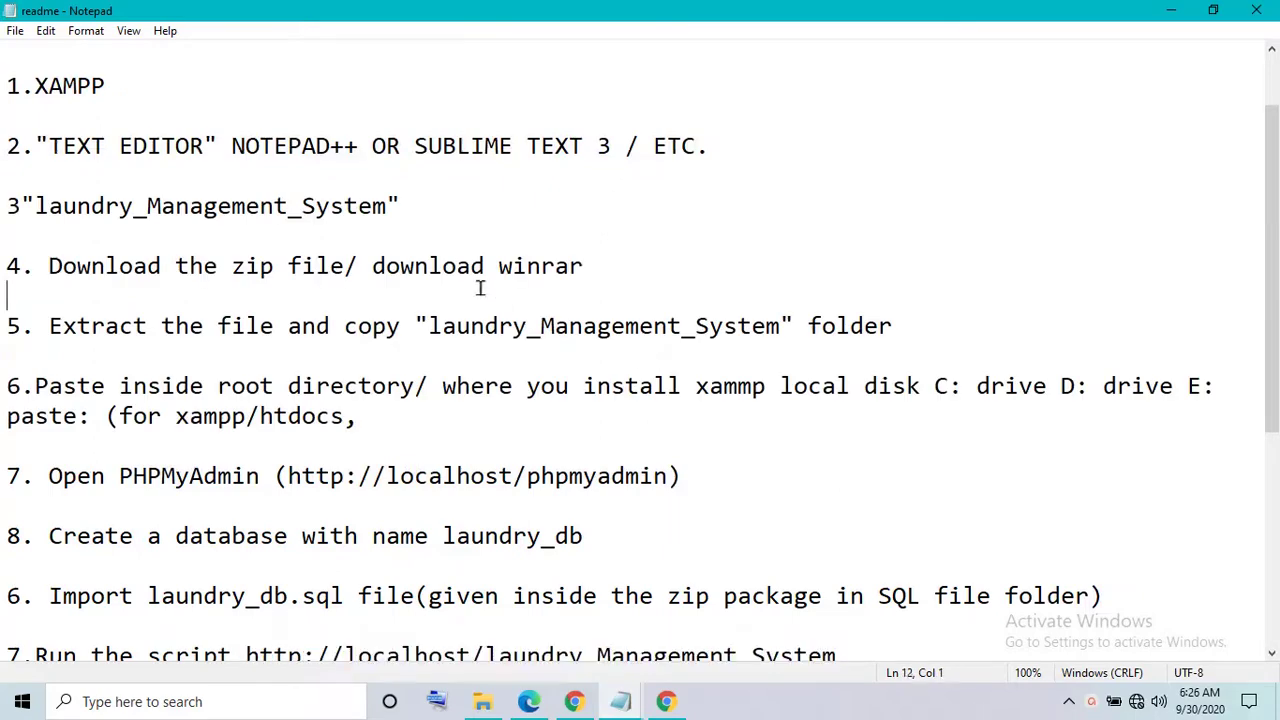
{"action": "double_click", "coordinate": [263, 150]}
{"action": "left_click", "coordinate": [280, 300]}
{"action": "left_click", "coordinate": [312, 386]}
{"action": "double_click", "coordinate": [312, 386]}
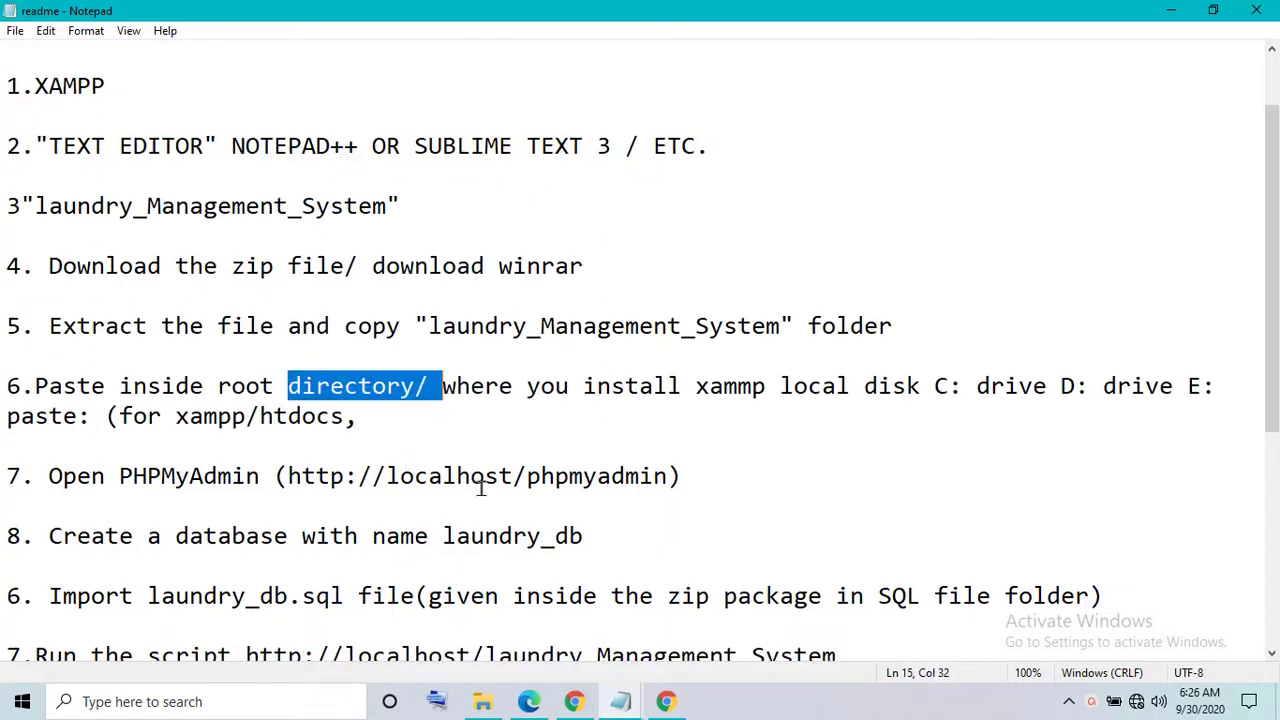
{"action": "left_click", "coordinate": [484, 505]}
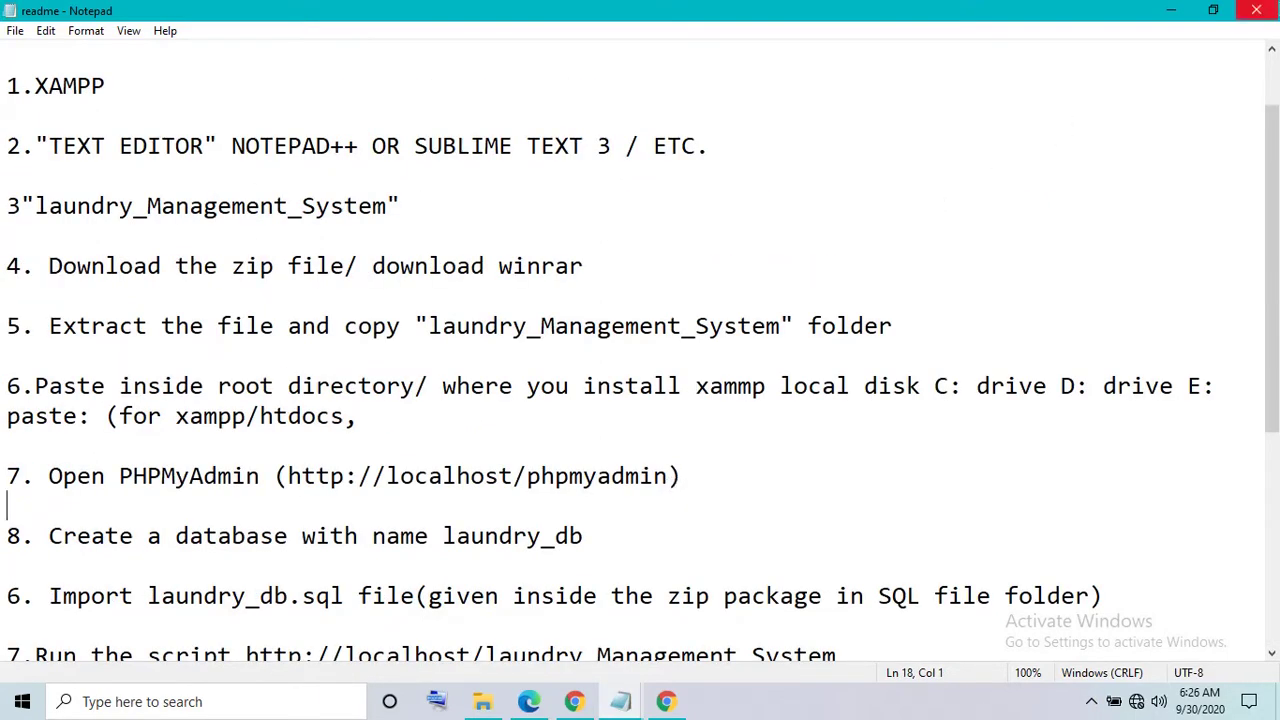
{"action": "left_click", "coordinate": [1255, 12]}
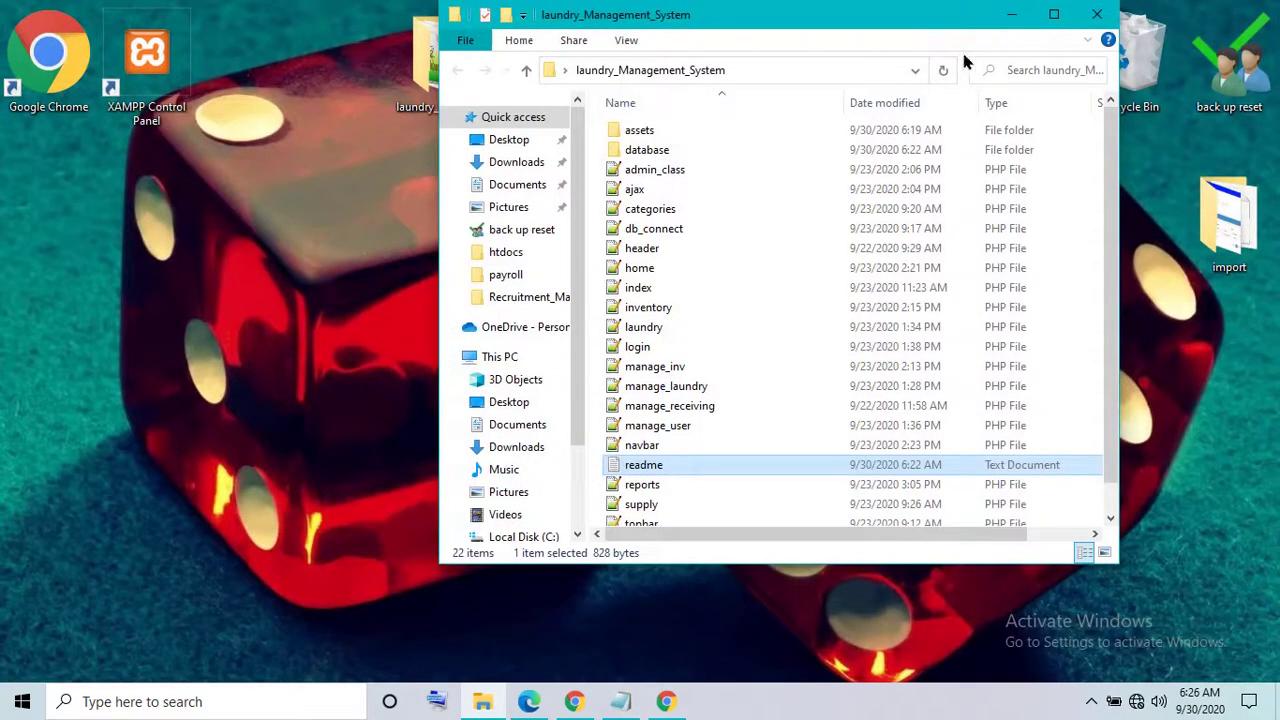
- Close the project folder, launch XAMPP Control Panel, and start Apache and MySQL
{"action": "left_click", "coordinate": [1108, 22]}
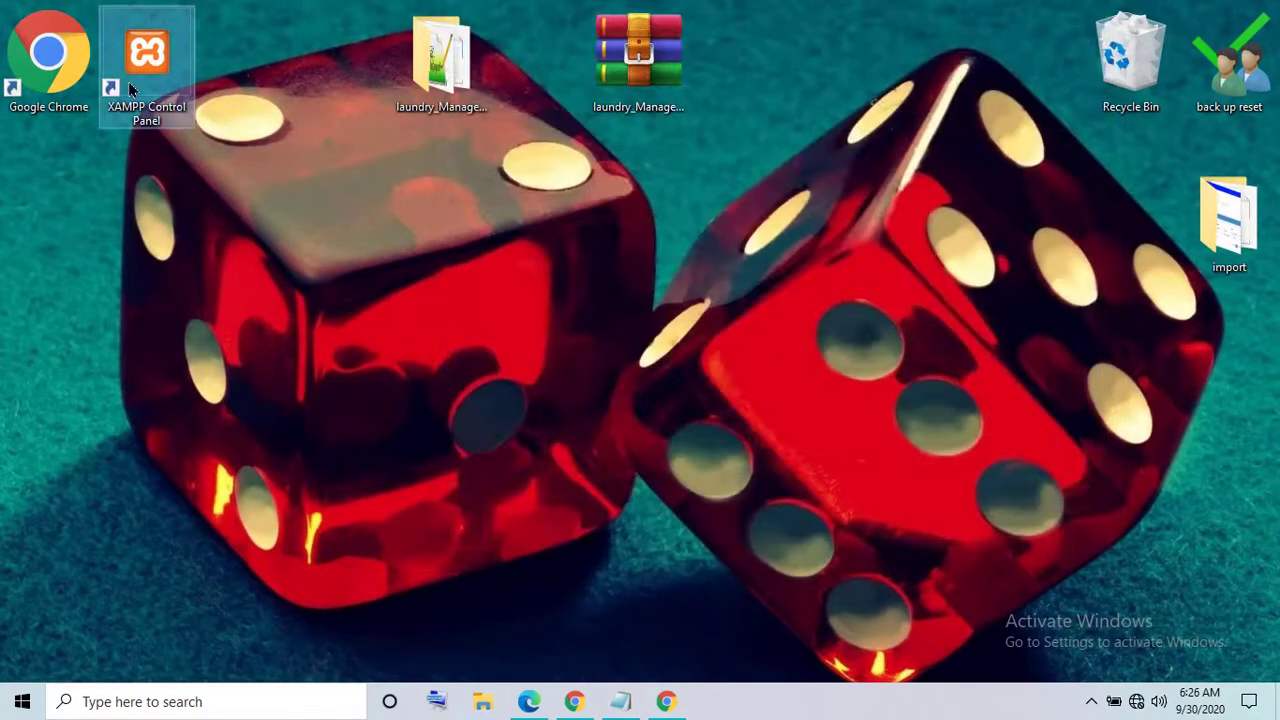
{"action": "right_click", "coordinate": [132, 86]}
{"action": "left_click", "coordinate": [172, 96]}
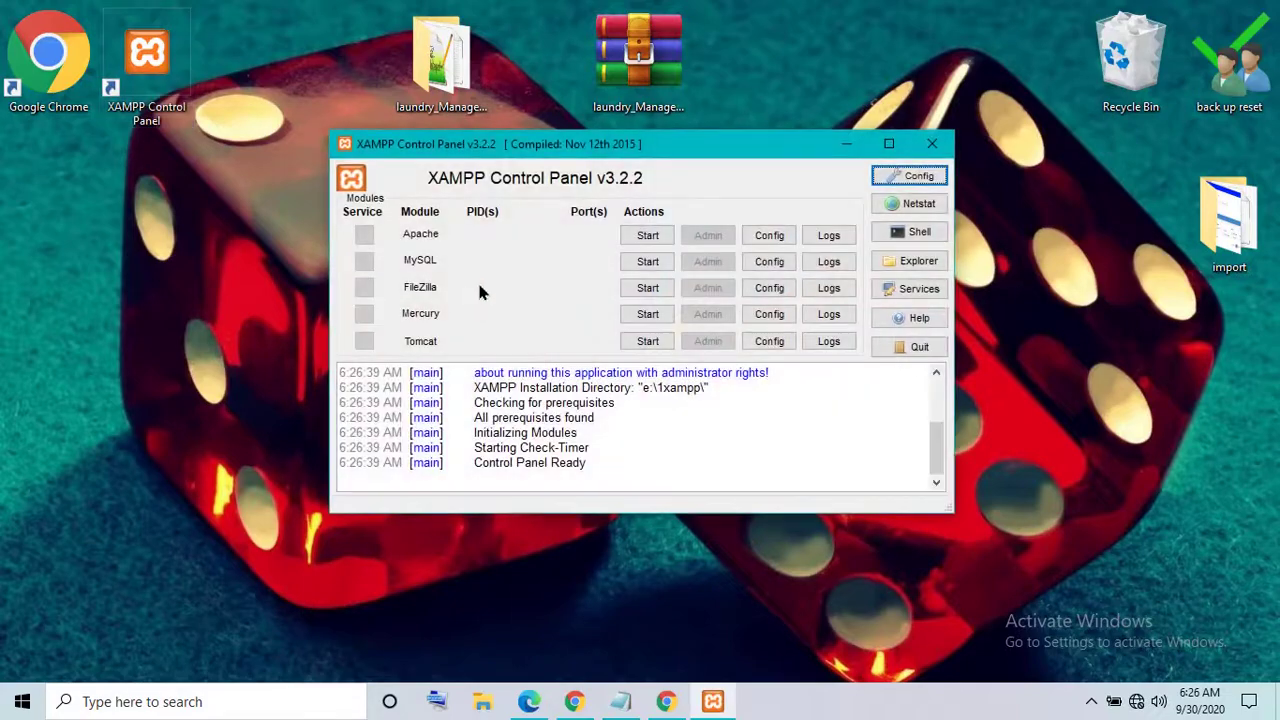
{"action": "left_click", "coordinate": [655, 240]}
{"action": "left_click", "coordinate": [645, 262]}
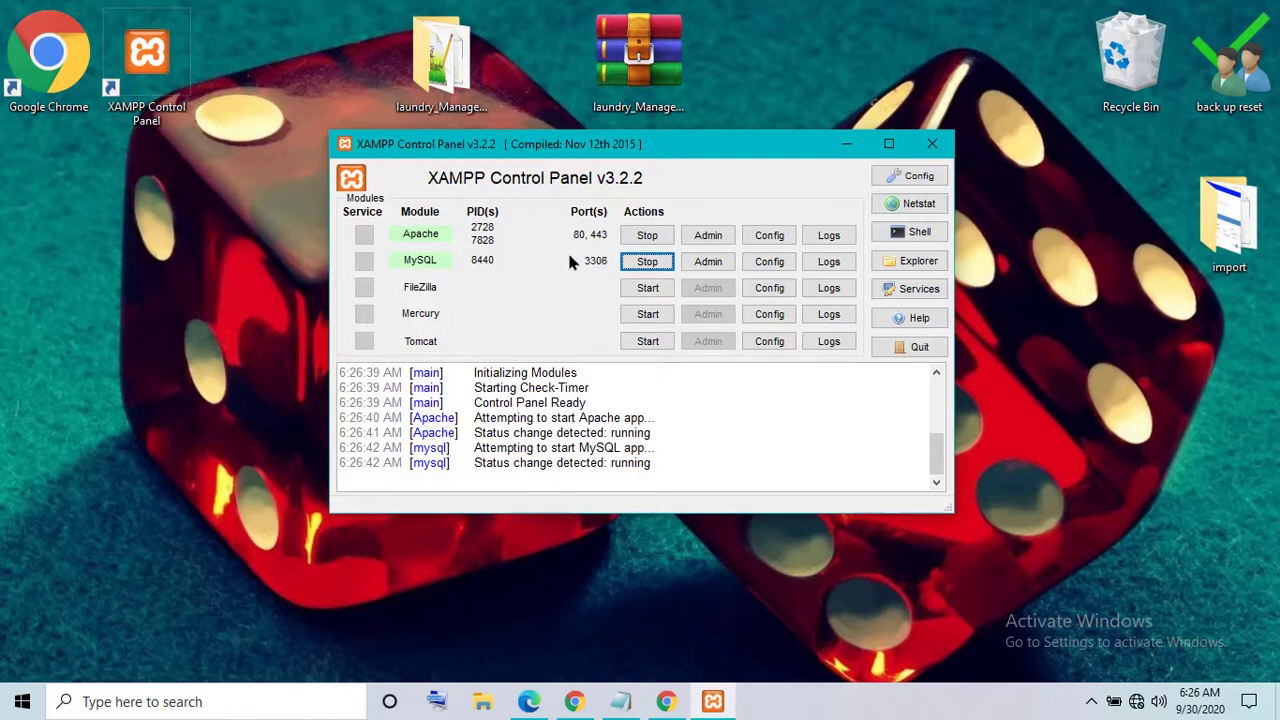
- Minimize the control panel and load localhost in Chrome
{"action": "left_click", "coordinate": [846, 144]}
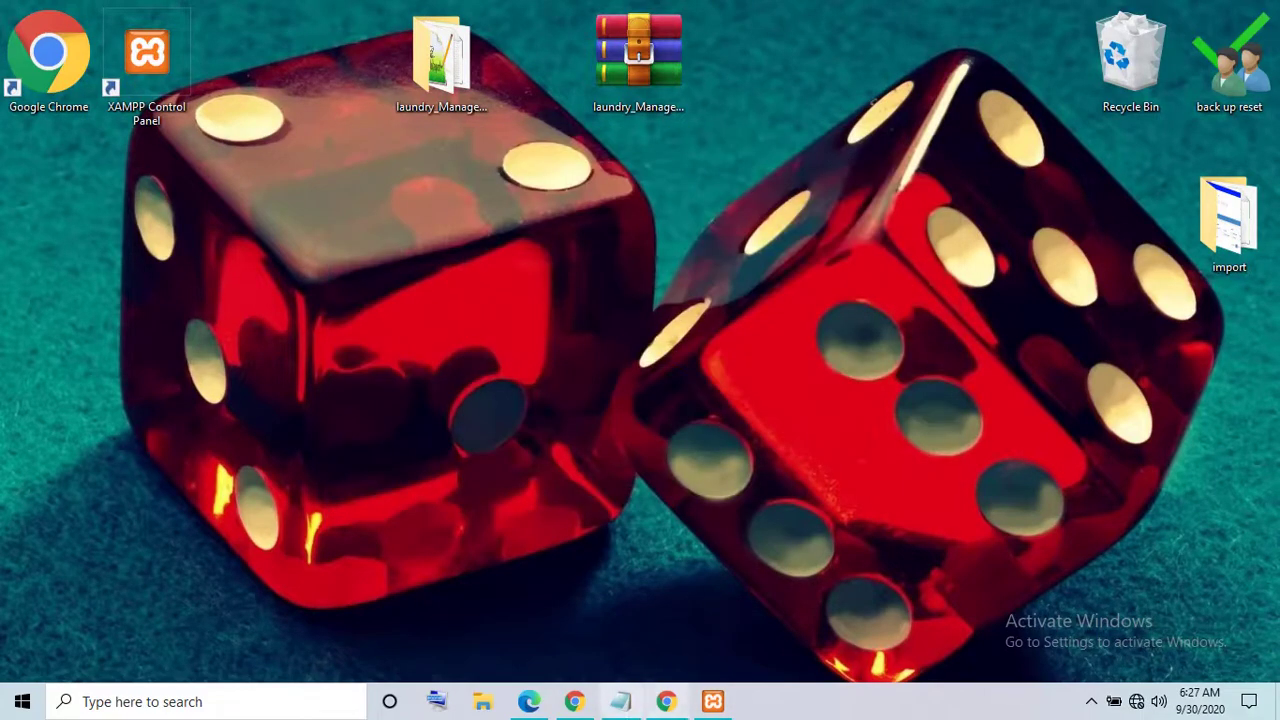
{"action": "left_click", "coordinate": [666, 701]}
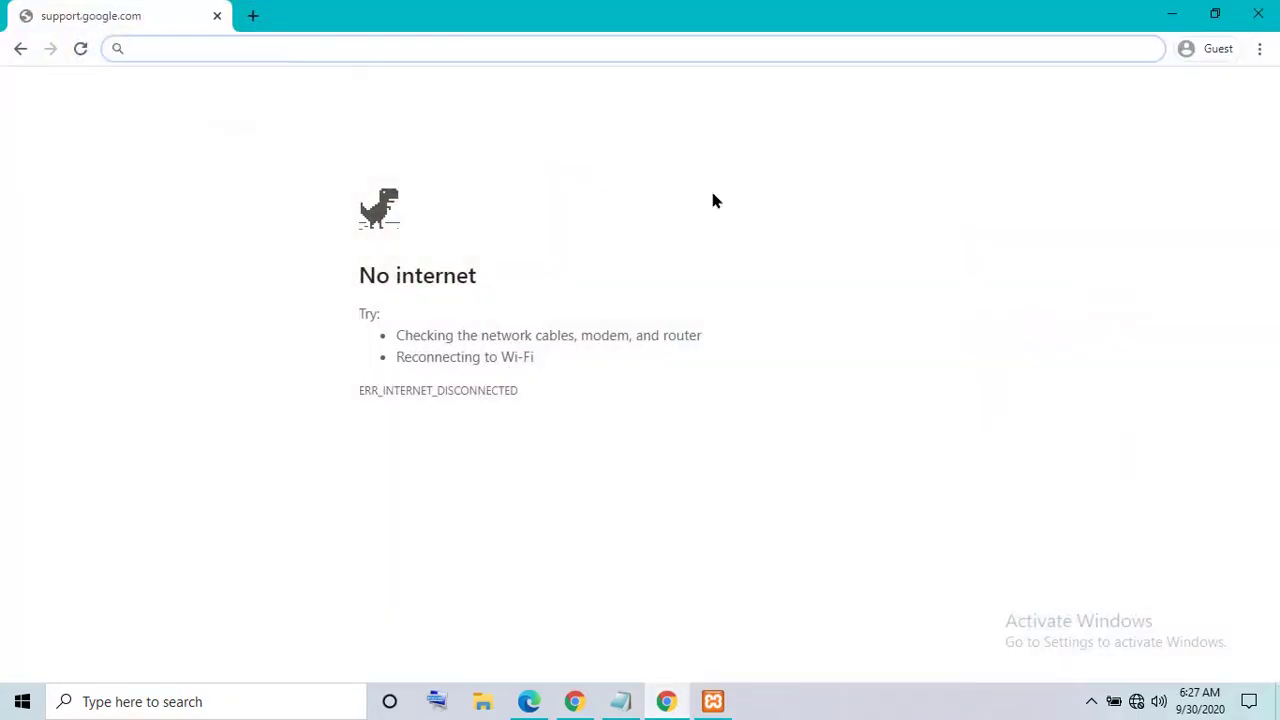
{"action": "type", "text": "localhost"}
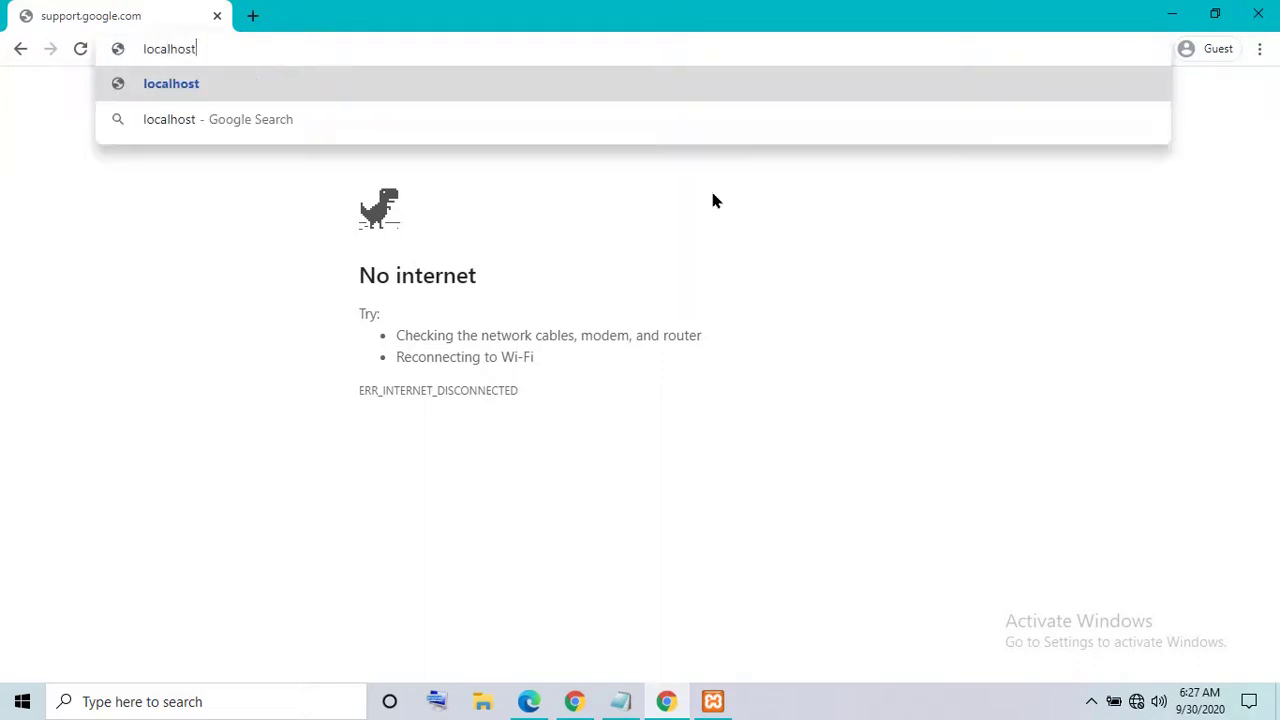
{"action": "key", "text": "Return"}
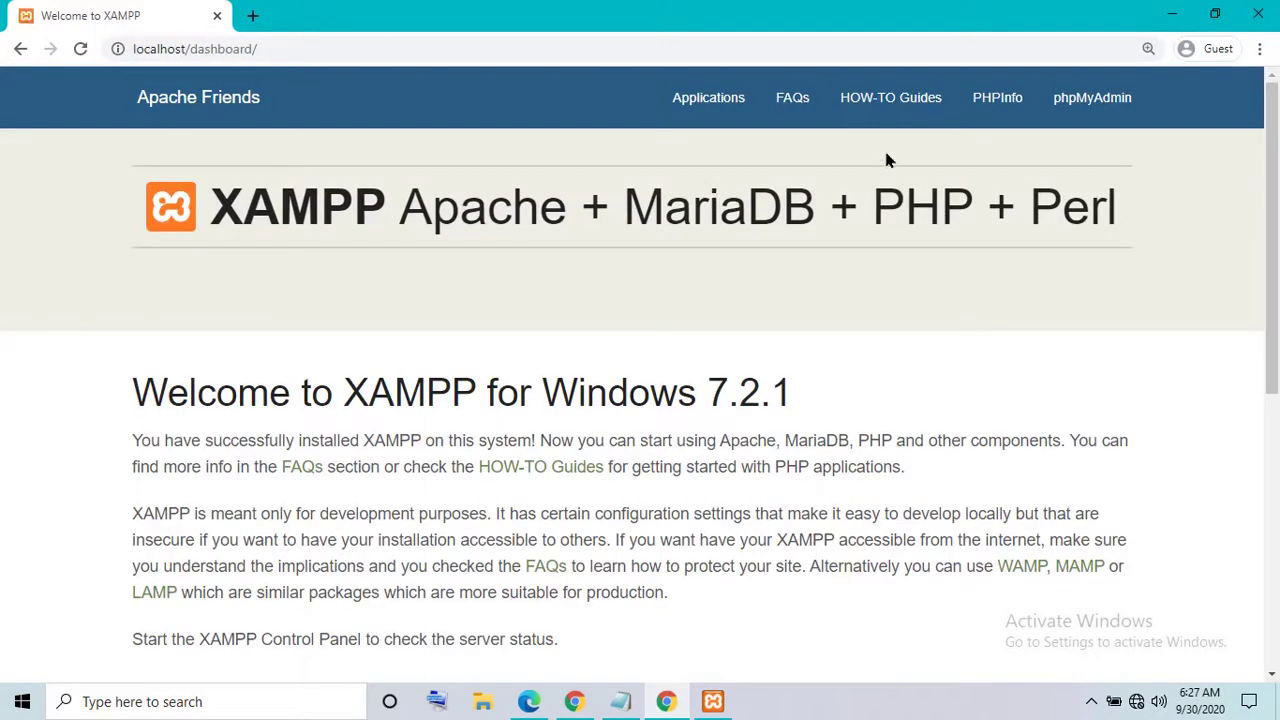
- Open phpMyAdmin's New database page, then minimize Chrome and open the laundry_Management_System folder
{"action": "left_click", "coordinate": [1090, 115]}
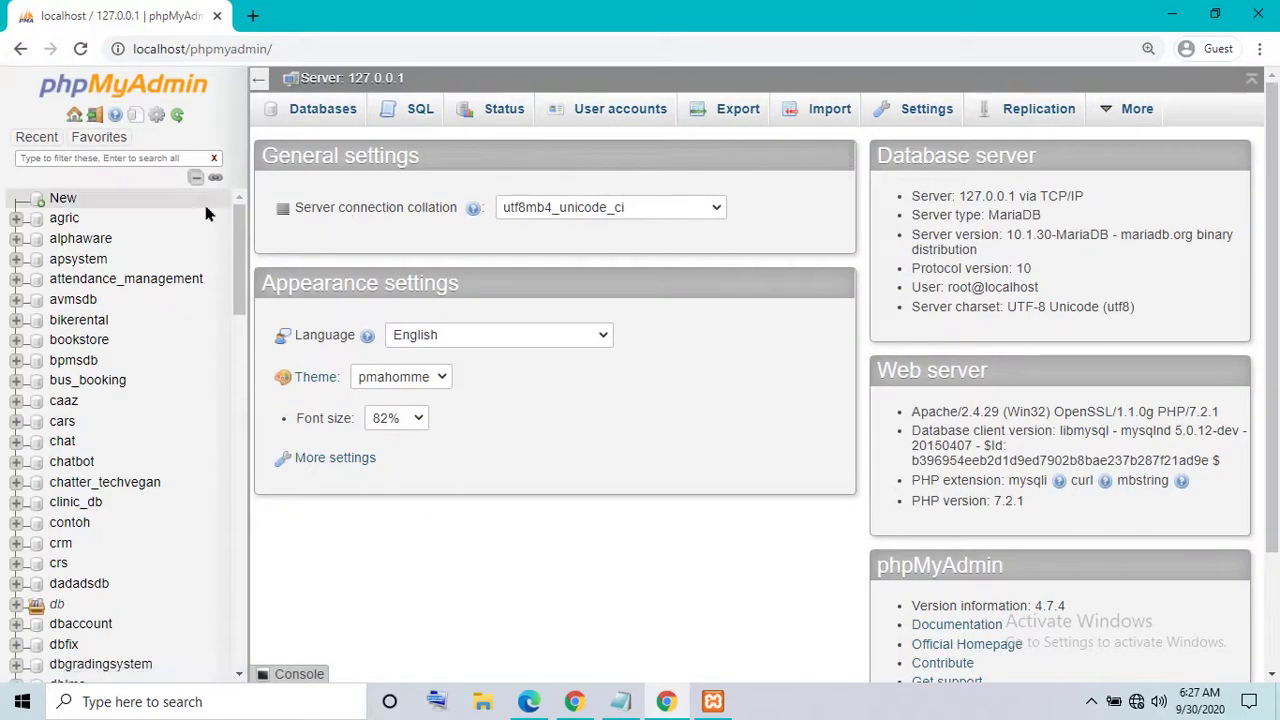
{"action": "left_click", "coordinate": [63, 201]}
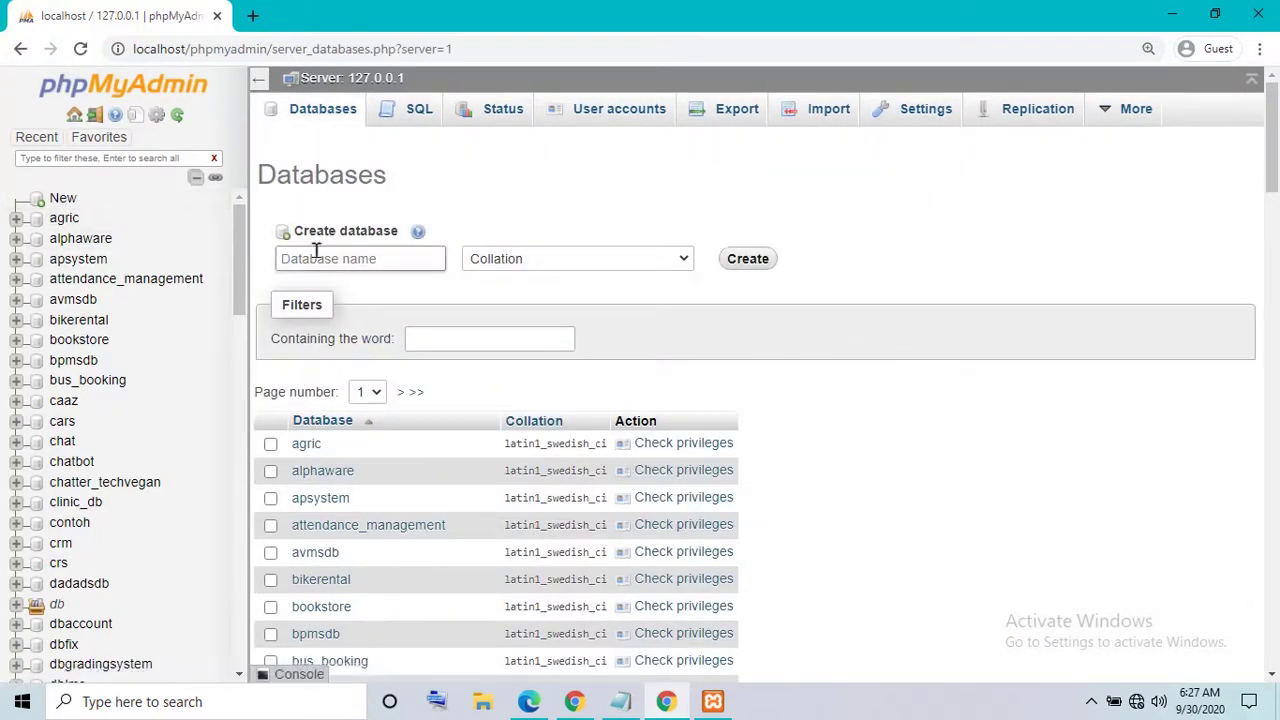
{"action": "left_click", "coordinate": [1172, 12]}
{"action": "double_click", "coordinate": [440, 60]}
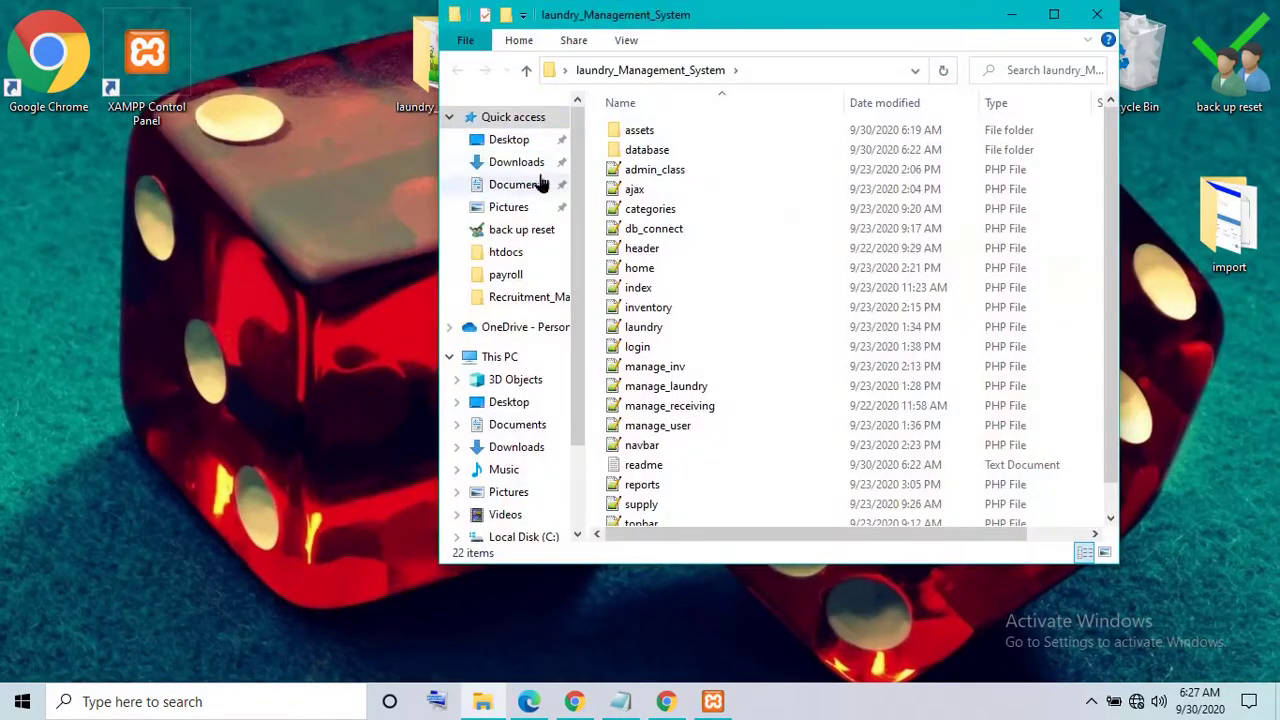
- Copy the name laundry_db from the database folder's laundry_db.sql, then return to Chrome
{"action": "double_click", "coordinate": [640, 150]}
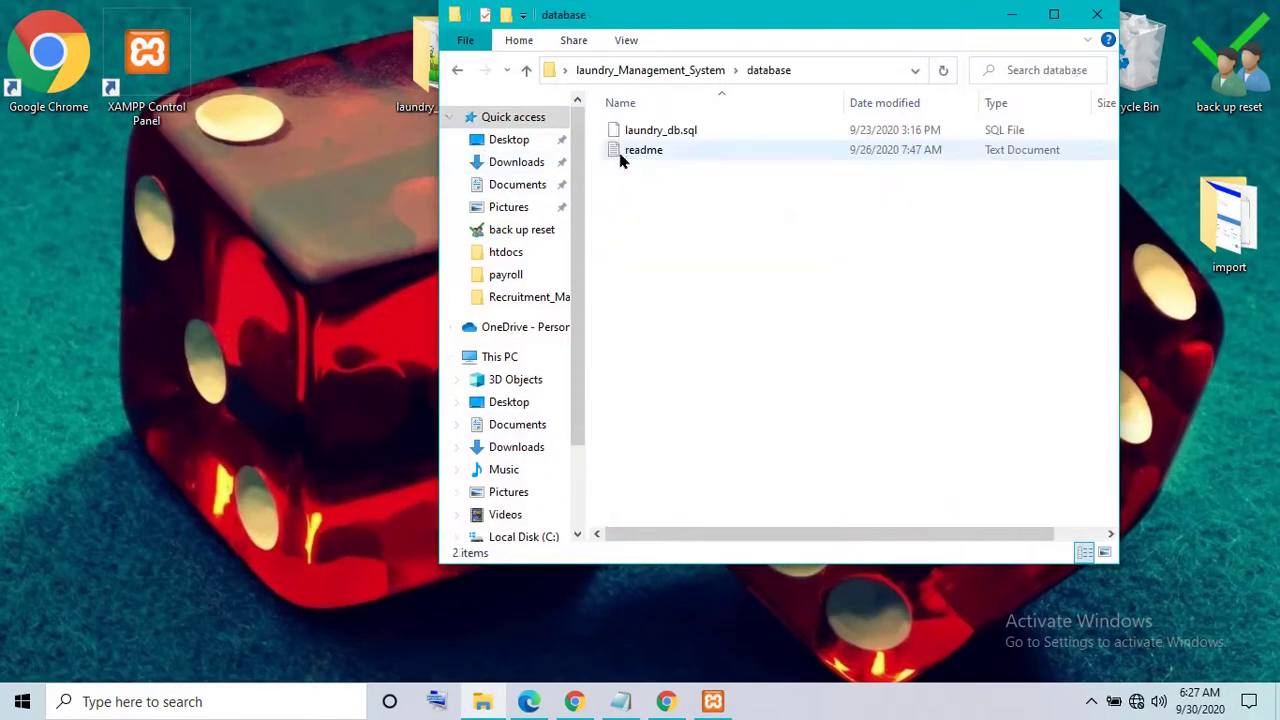
{"action": "left_click", "coordinate": [652, 131]}
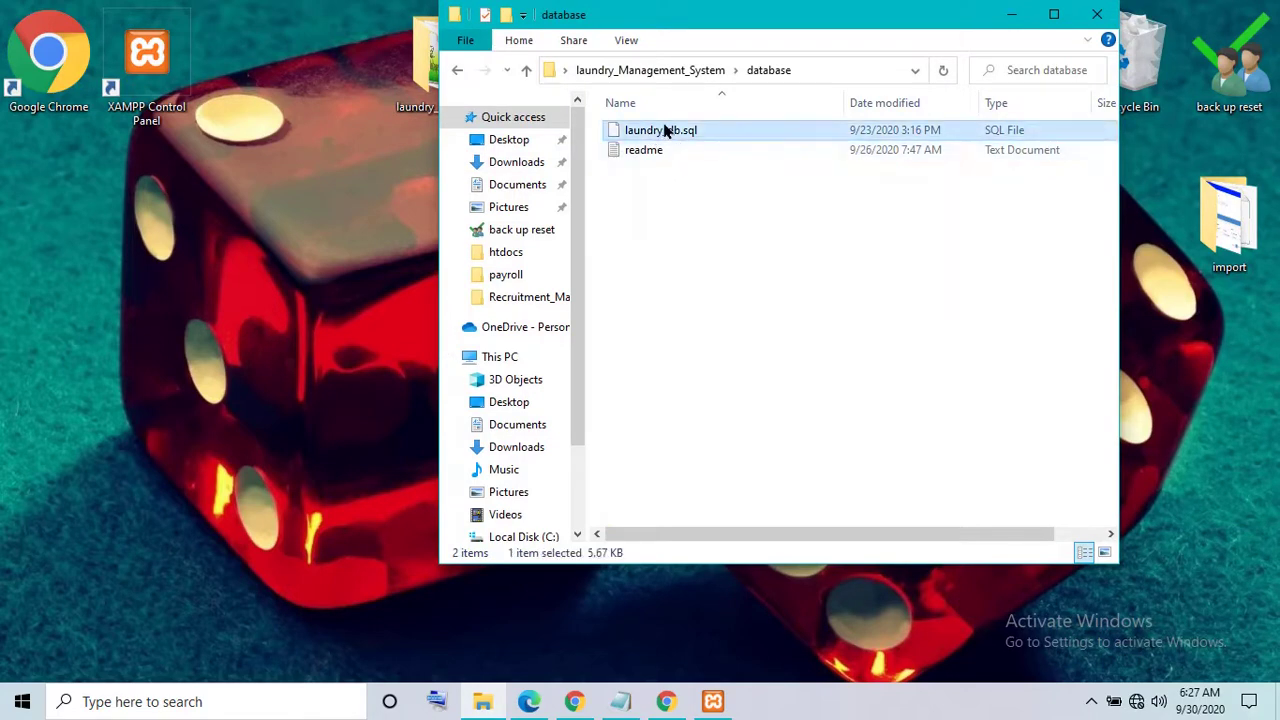
{"action": "right_click", "coordinate": [665, 131]}
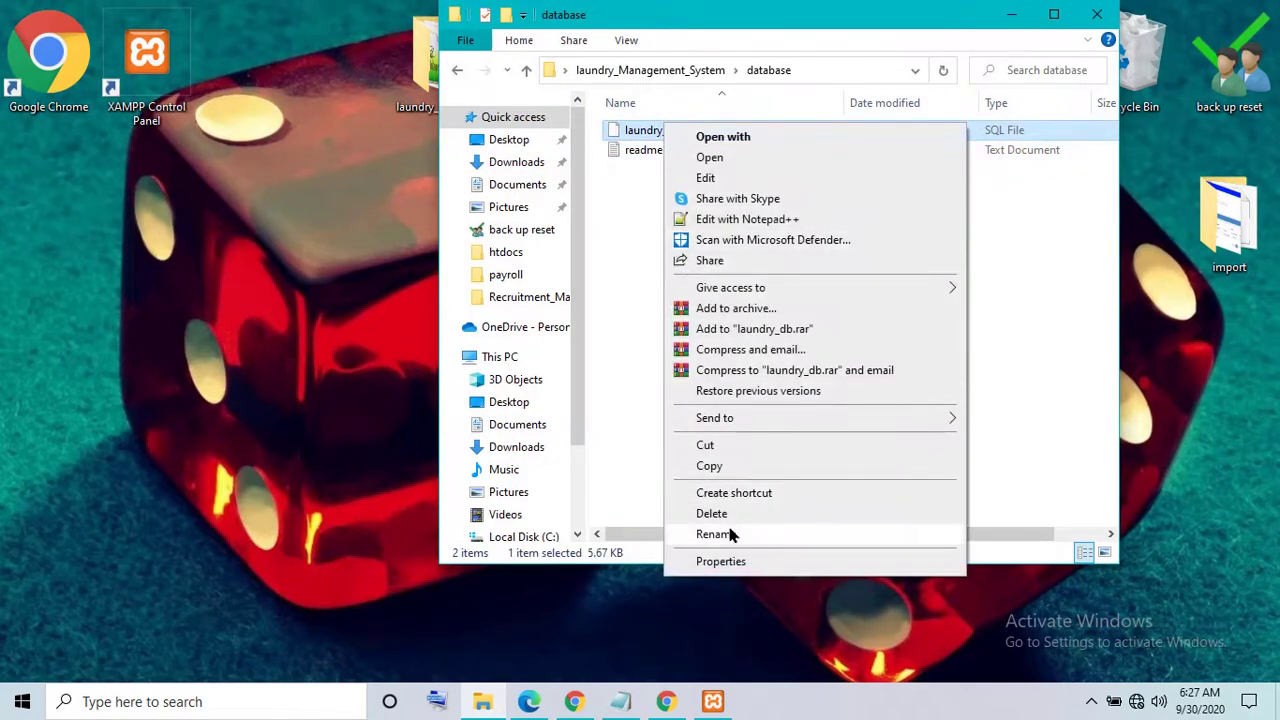
{"action": "left_click", "coordinate": [729, 532]}
{"action": "right_click", "coordinate": [647, 131]}
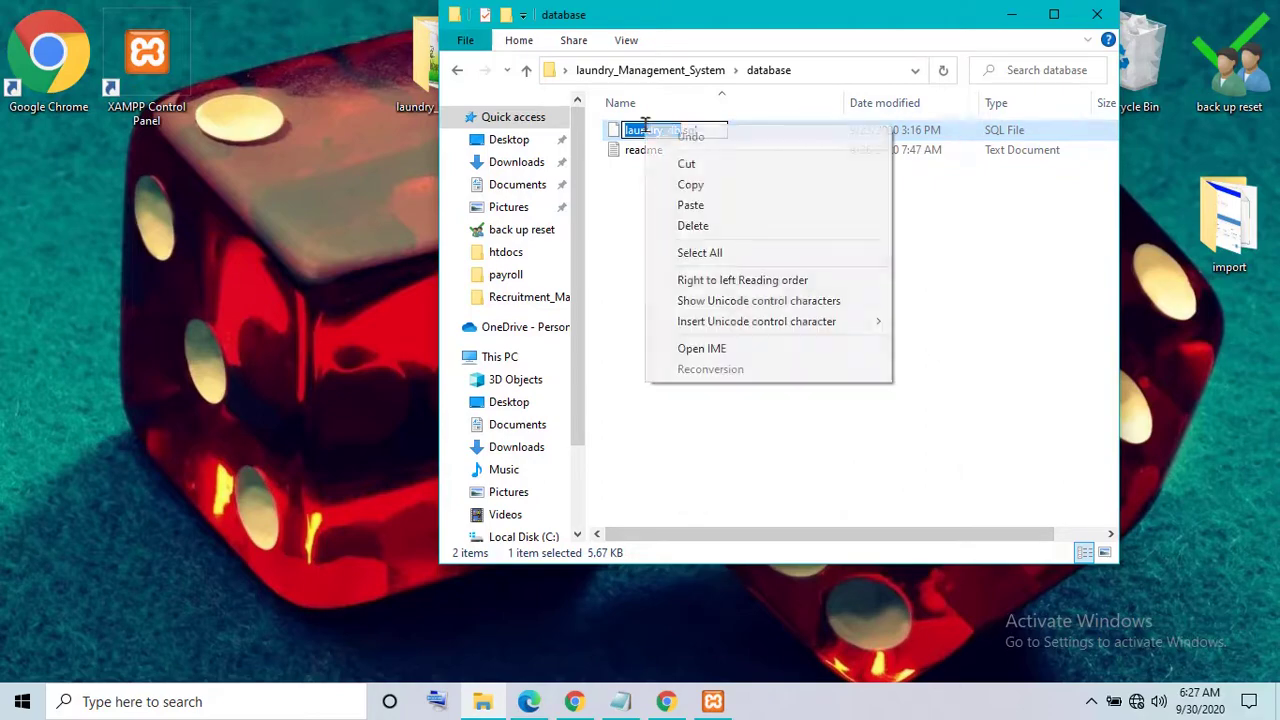
{"action": "left_click", "coordinate": [674, 188]}
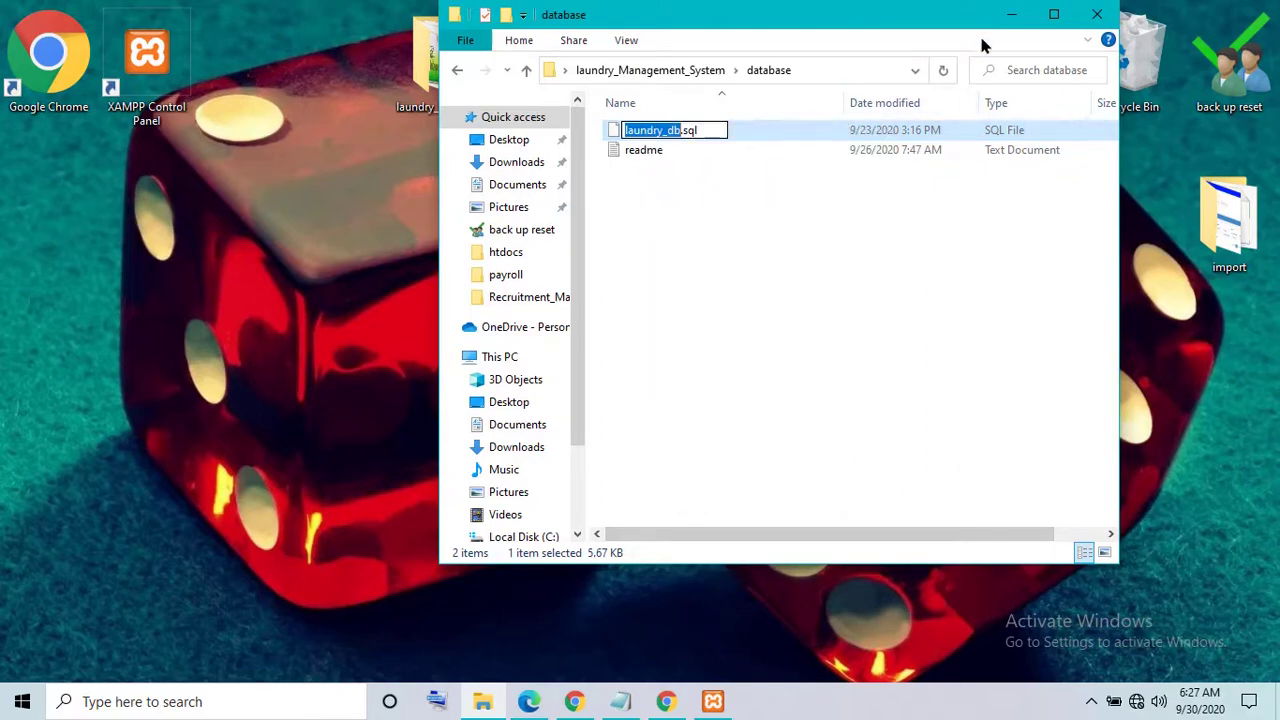
{"action": "left_click", "coordinate": [1011, 14]}
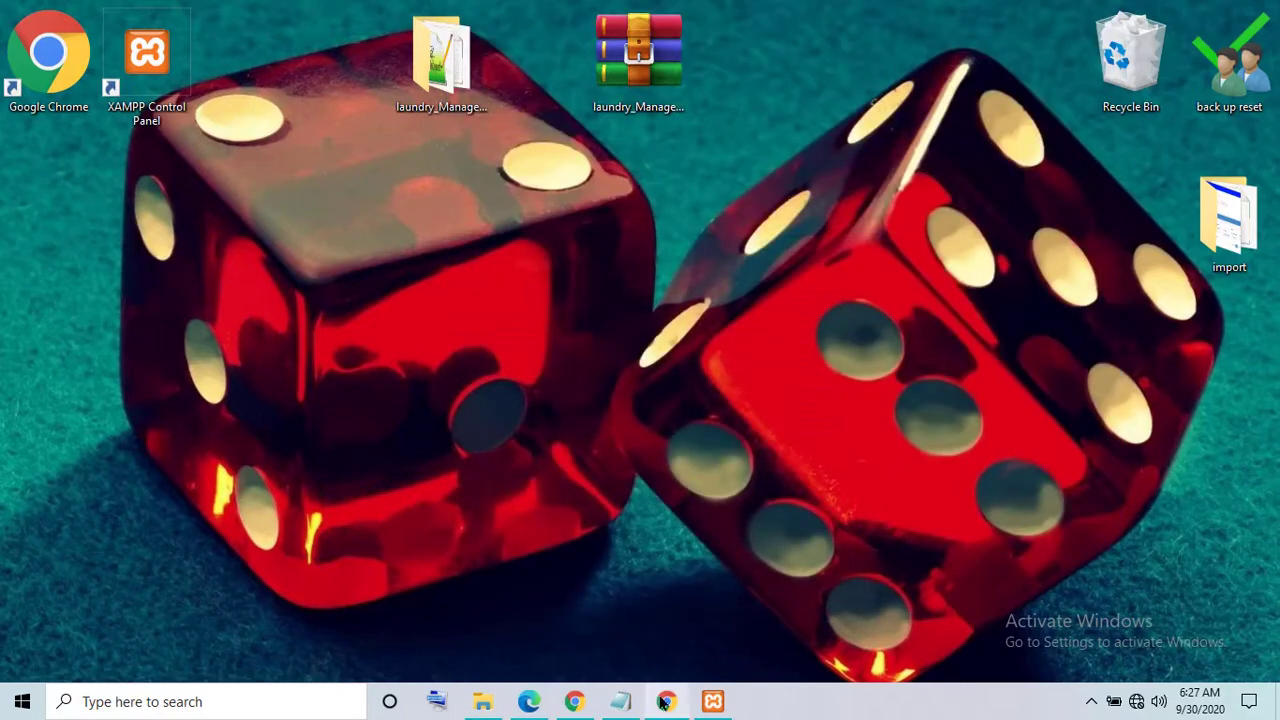
{"action": "left_click", "coordinate": [664, 702]}
- Paste laundry_db as the database name, keep the default collation, and create it
{"action": "right_click", "coordinate": [382, 259]}
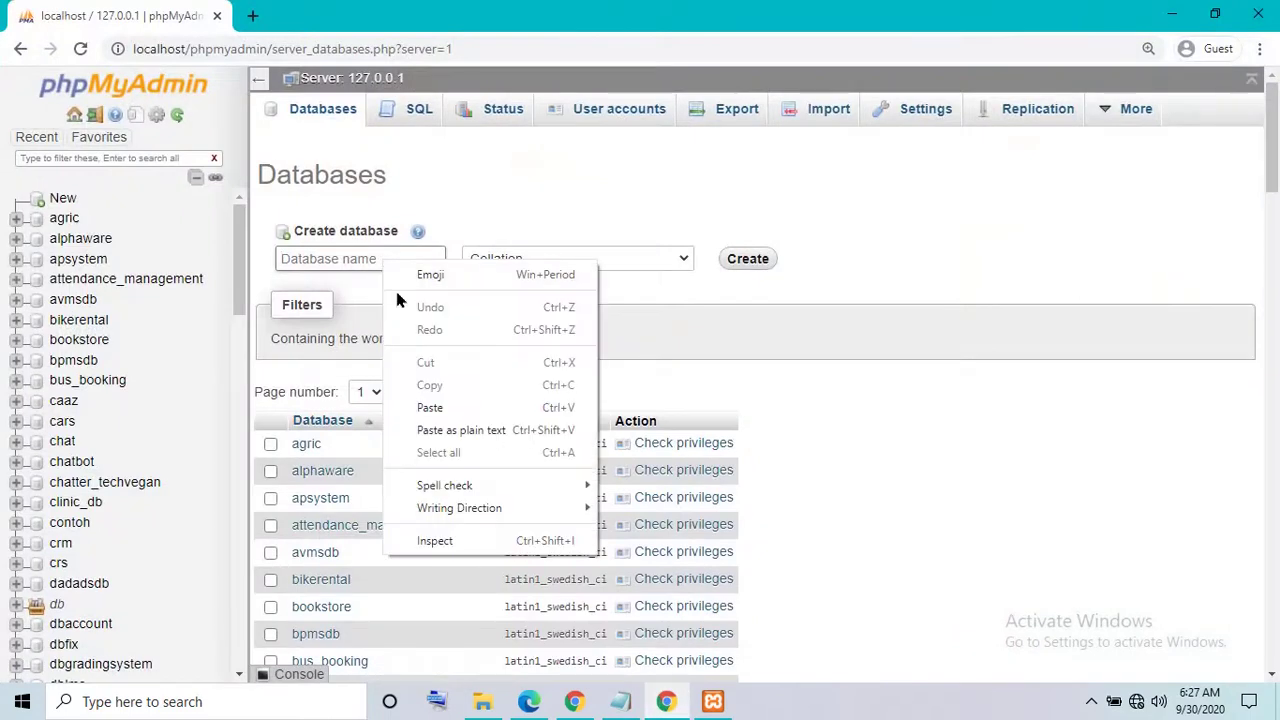
{"action": "left_click", "coordinate": [427, 407]}
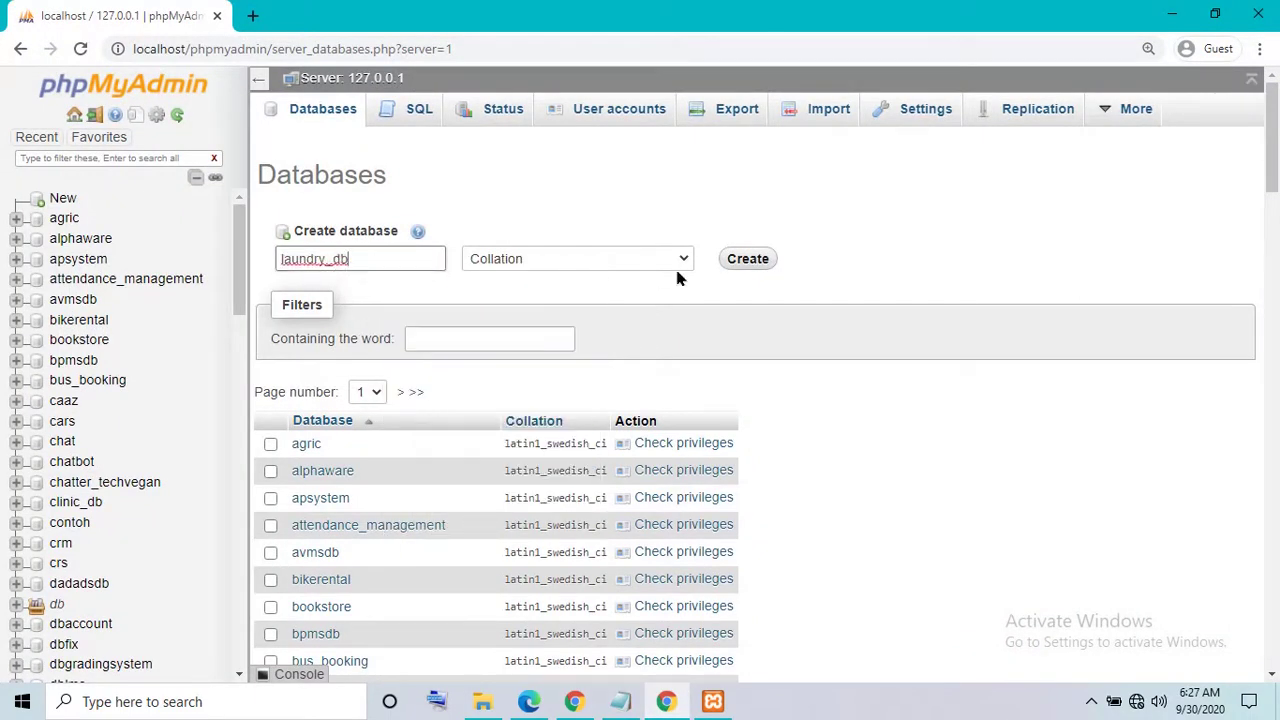
{"action": "left_click", "coordinate": [643, 262]}
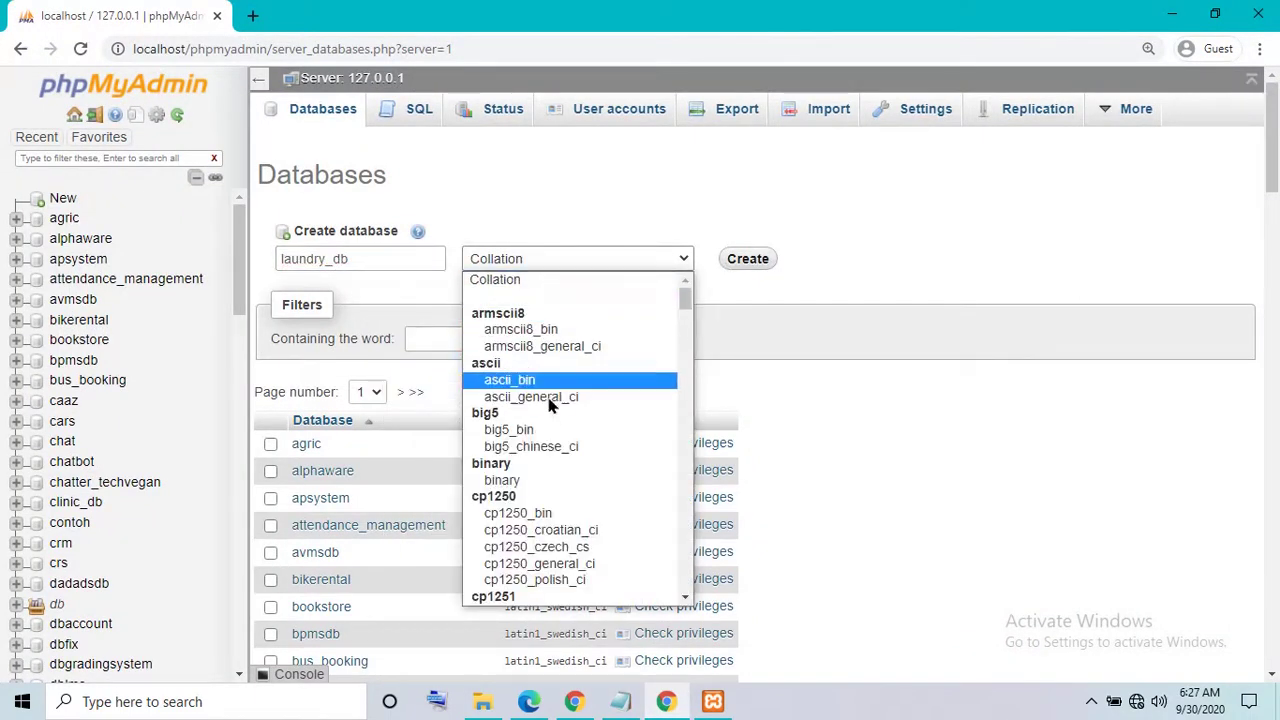
{"action": "left_click", "coordinate": [545, 282]}
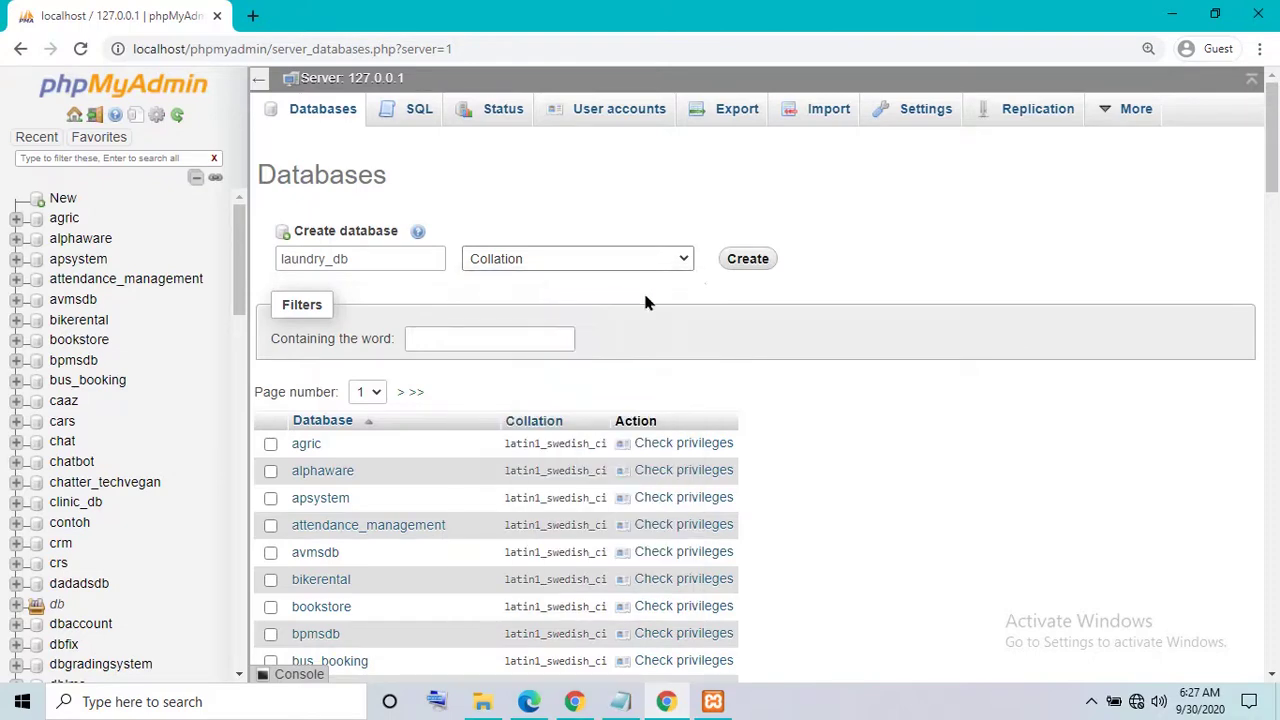
{"action": "left_click", "coordinate": [742, 260]}
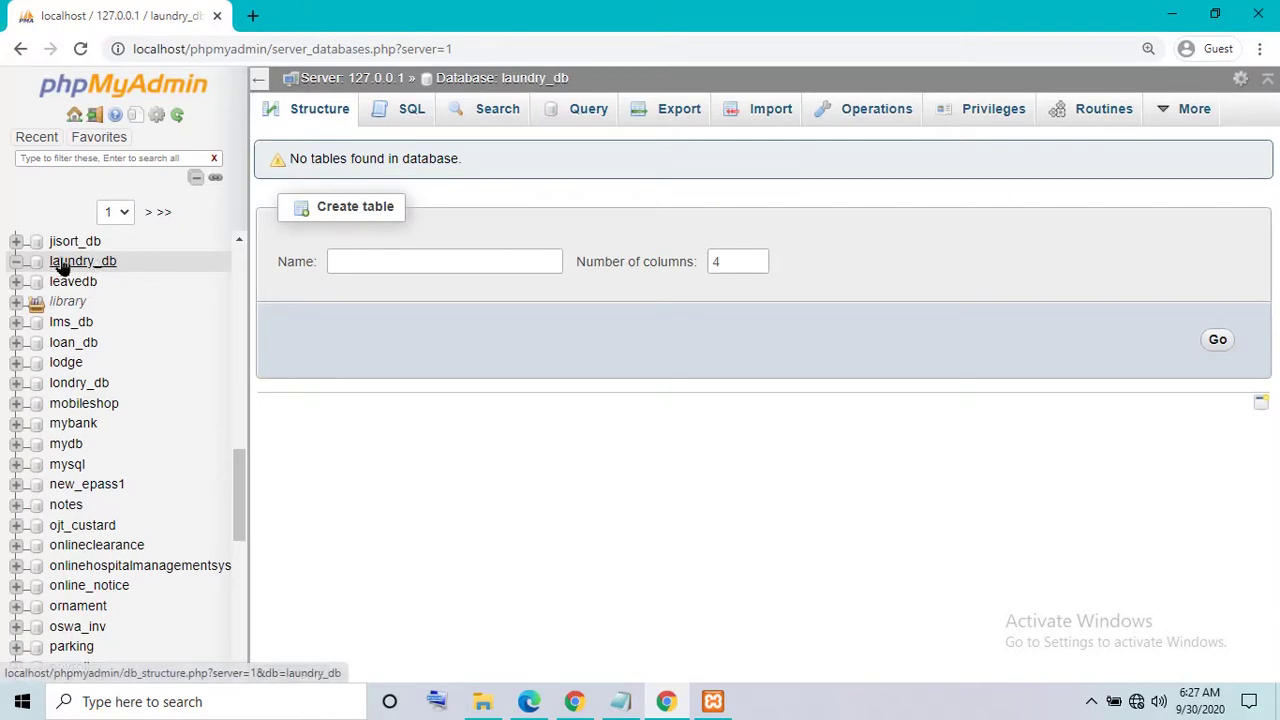
- On laundry_db's Import tab, choose Desktop > laundry_Management_System > database > laundry_db.sql as the file
{"action": "left_click", "coordinate": [745, 118]}
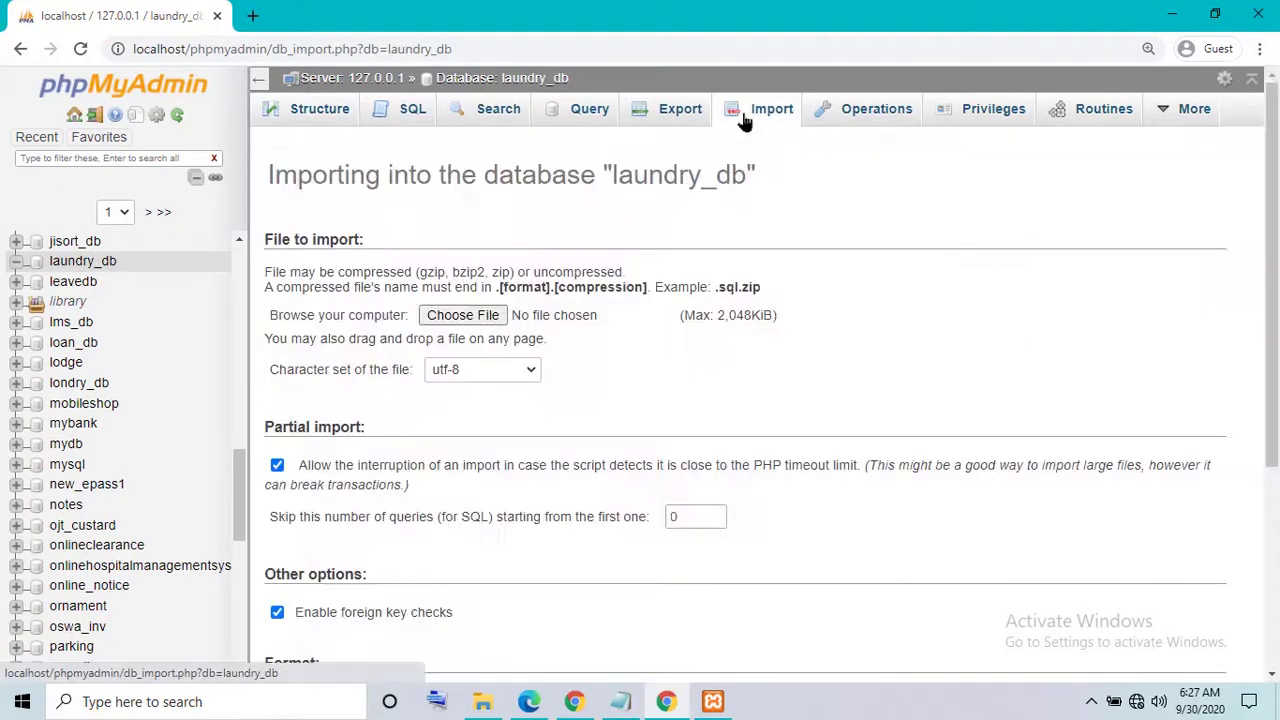
{"action": "left_click", "coordinate": [484, 703]}
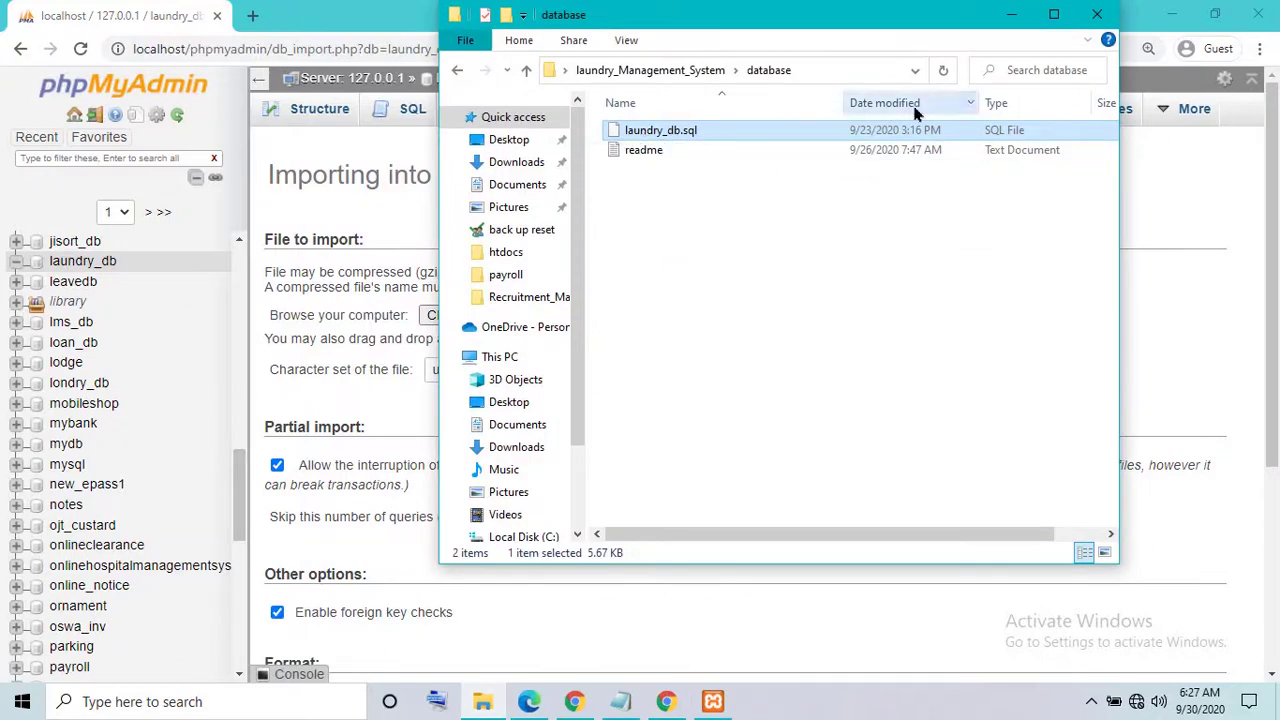
{"action": "left_click", "coordinate": [1011, 14]}
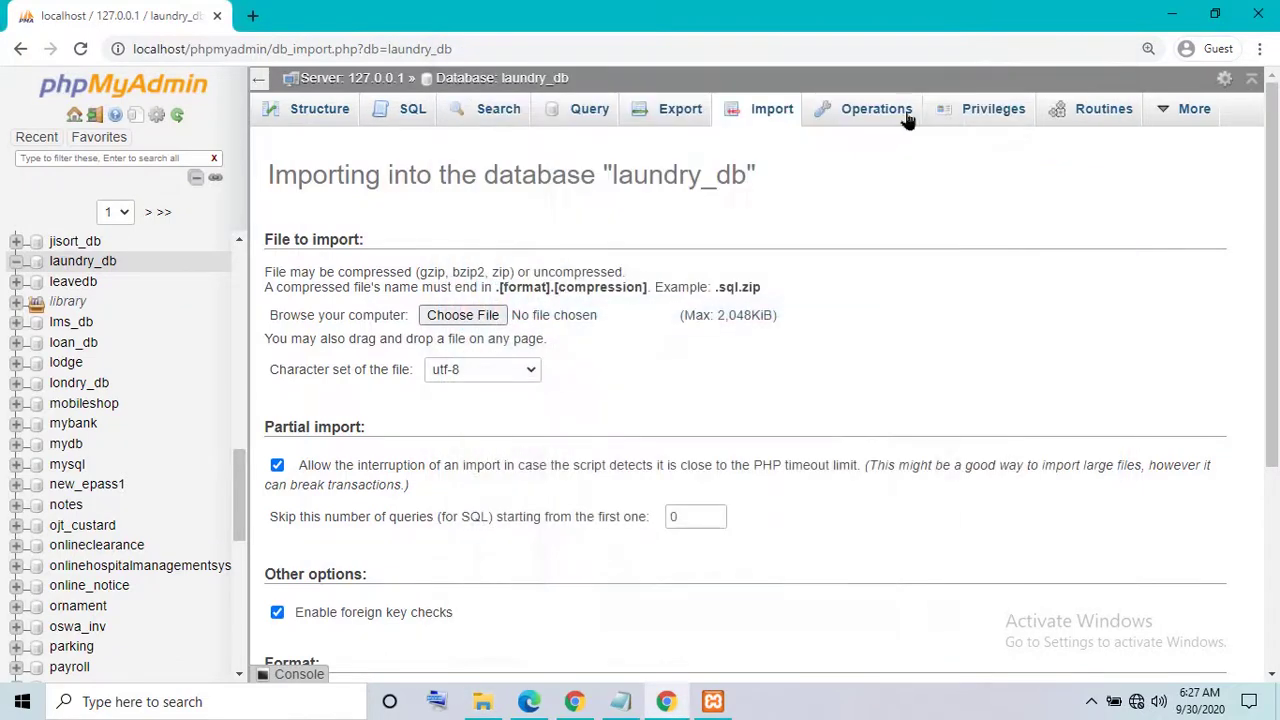
{"action": "left_click", "coordinate": [468, 316]}
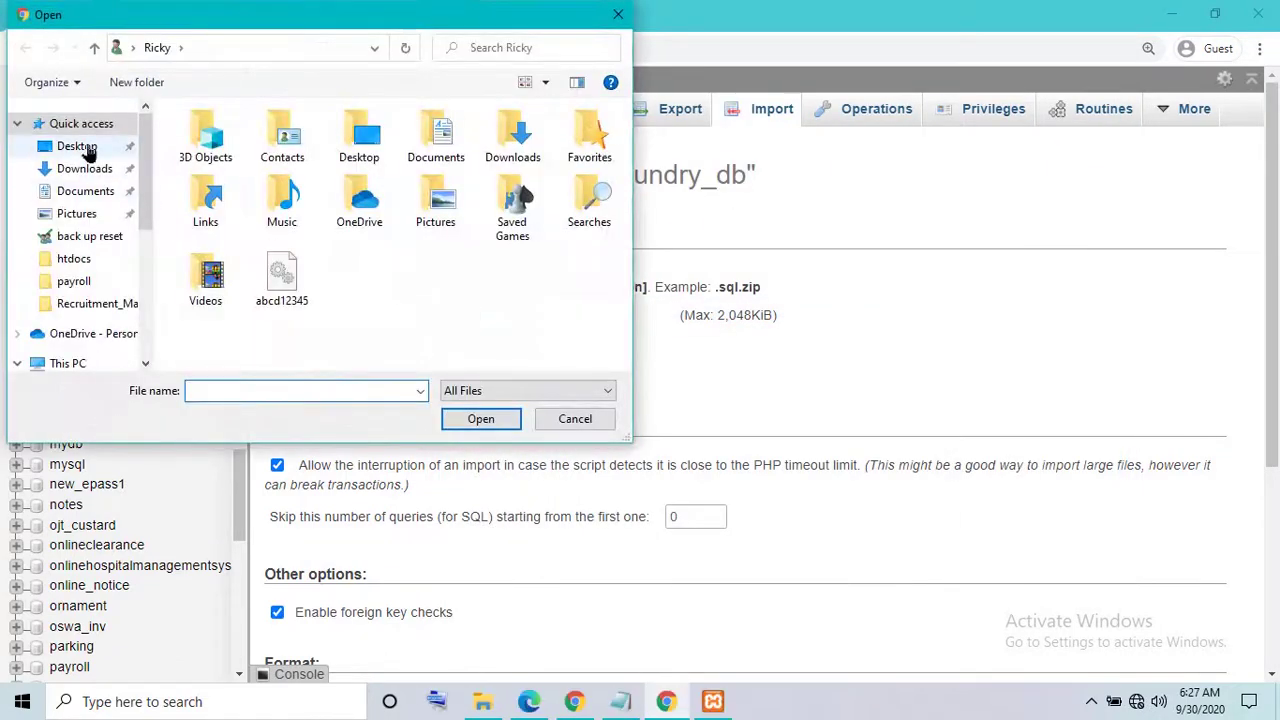
{"action": "left_click", "coordinate": [85, 149]}
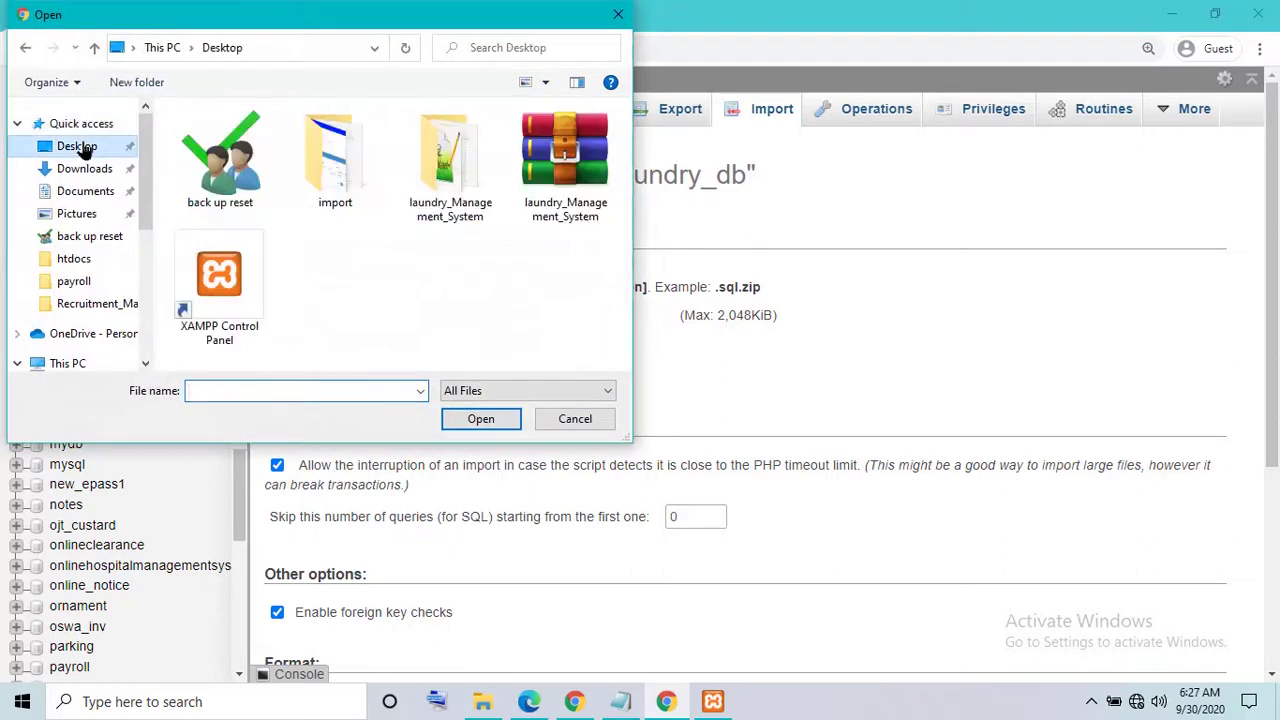
{"action": "double_click", "coordinate": [450, 160]}
{"action": "double_click", "coordinate": [238, 156]}
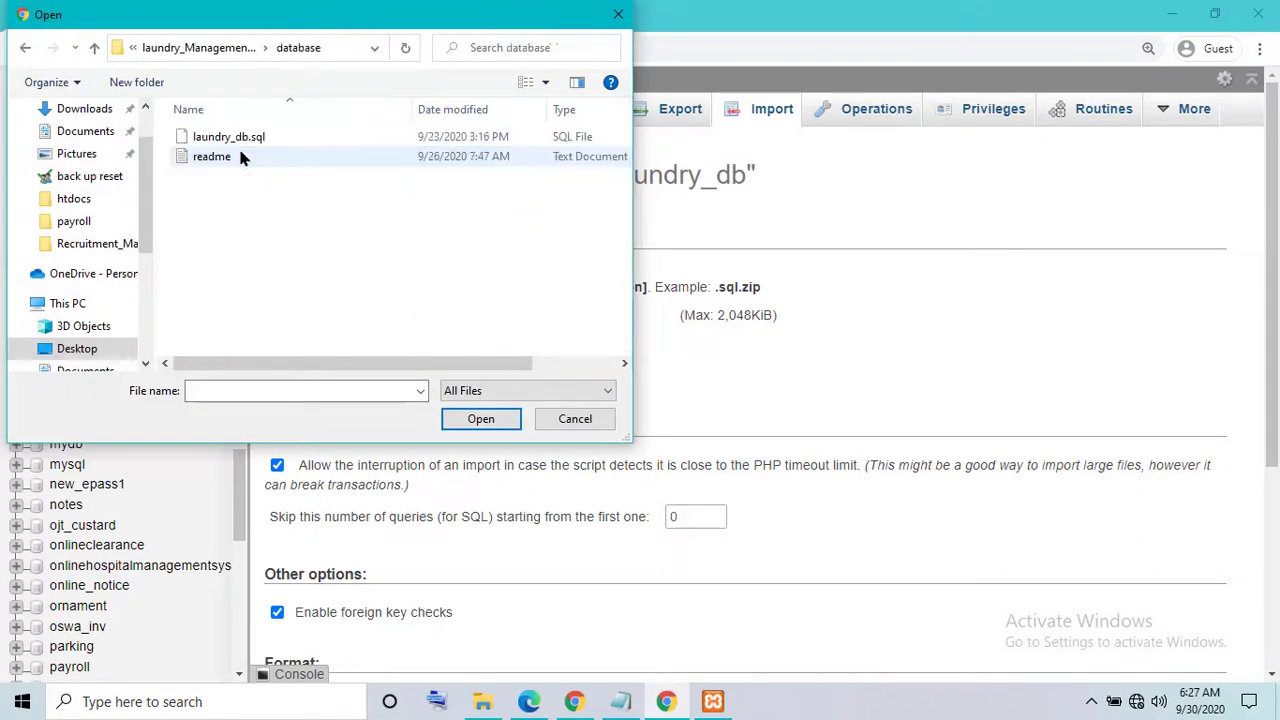
{"action": "left_click", "coordinate": [258, 136]}
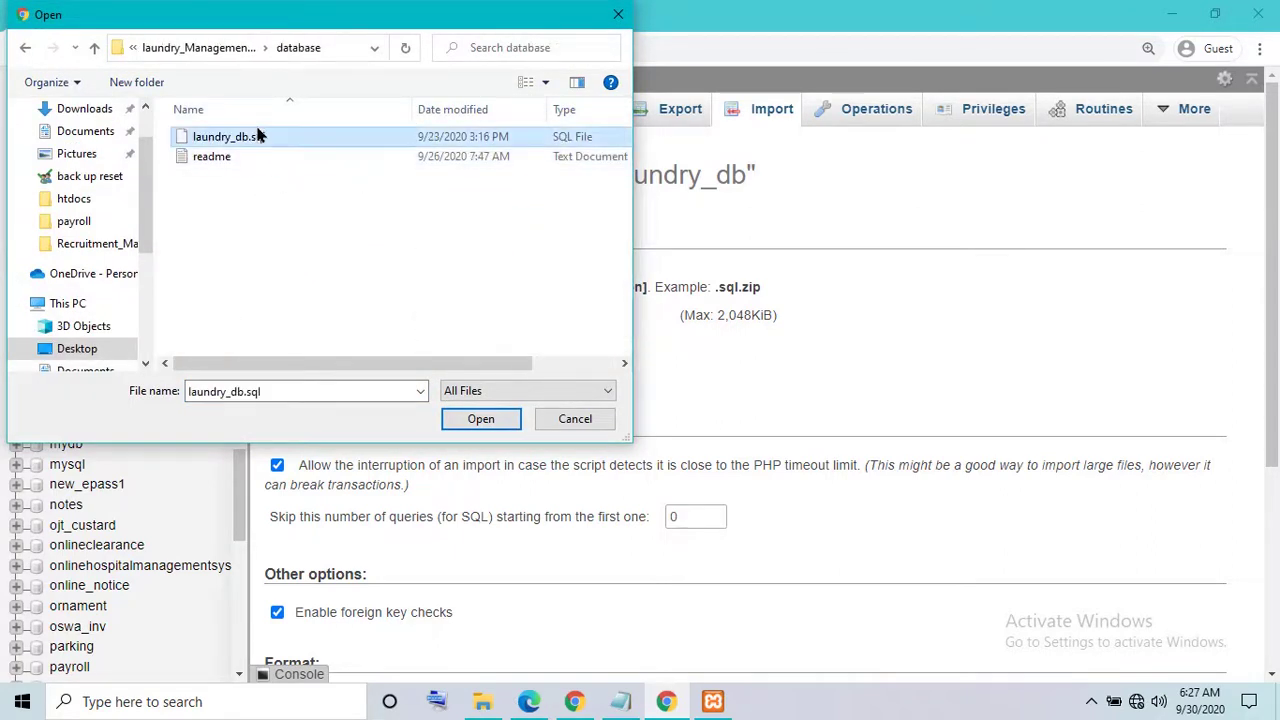
{"action": "left_click", "coordinate": [480, 421]}
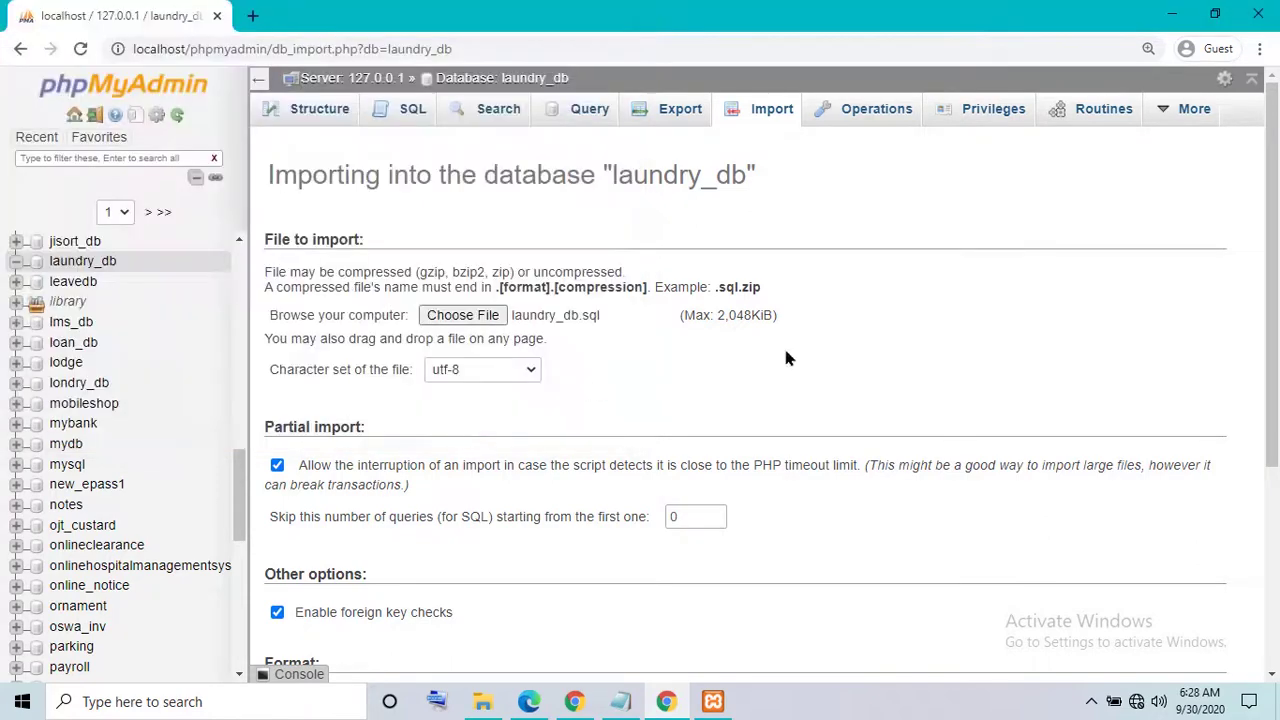
{"action": "left_click_drag", "start_coordinate": [1272, 365], "coordinate": [1273, 568]}
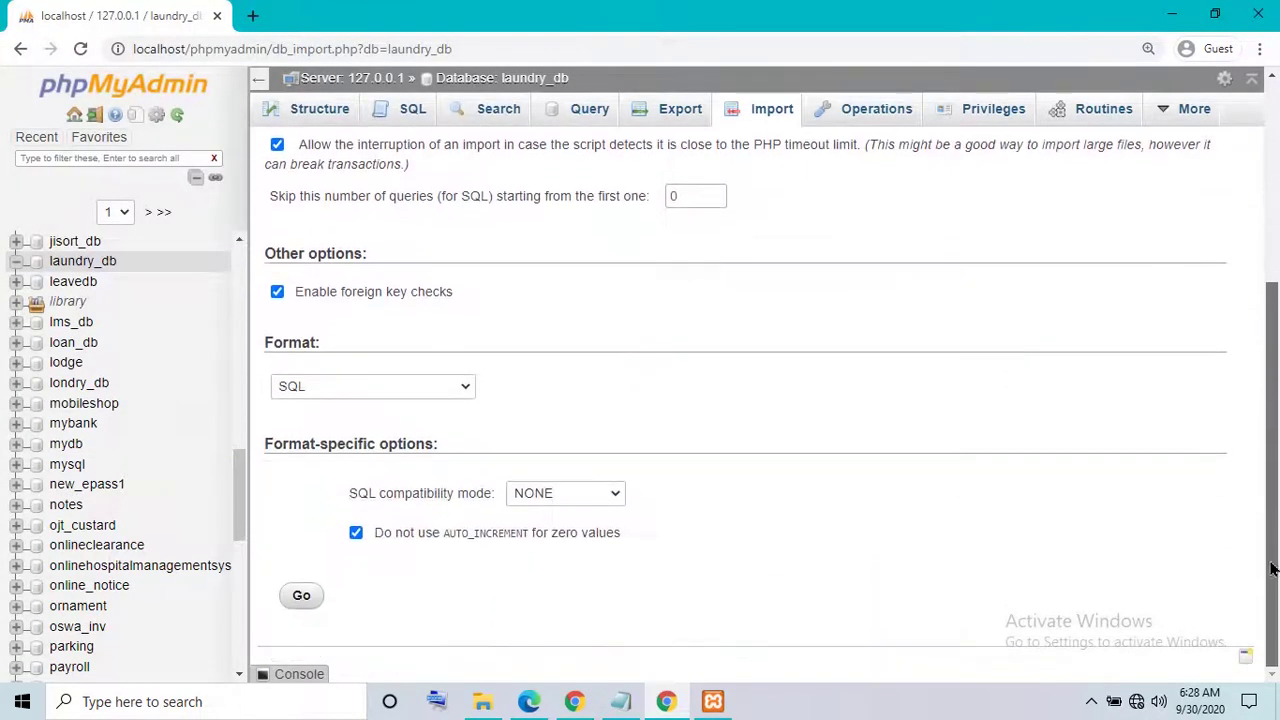
- Start importing laundry_db.sql and overwrite the old line in the Notepad note
{"action": "left_click", "coordinate": [305, 598]}
{"action": "left_click", "coordinate": [620, 701]}
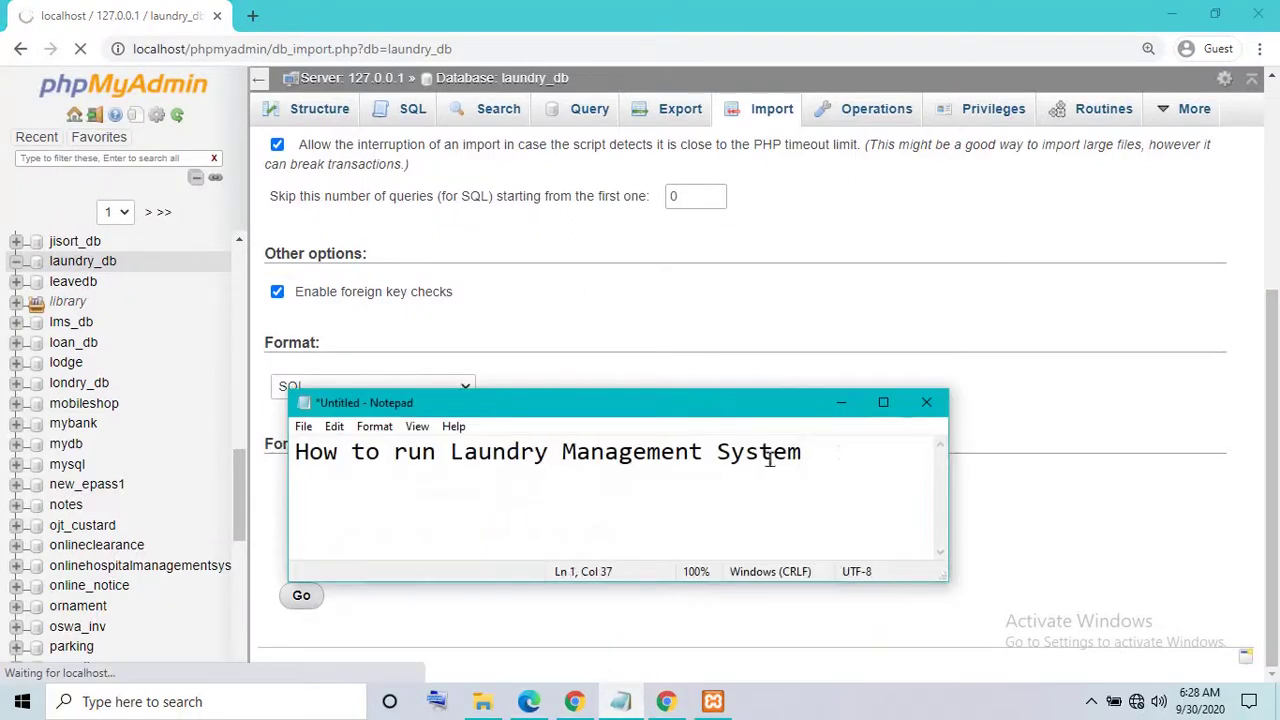
{"action": "left_click_drag", "start_coordinate": [844, 453], "coordinate": [229, 457]}
{"action": "type", "text": "W"}
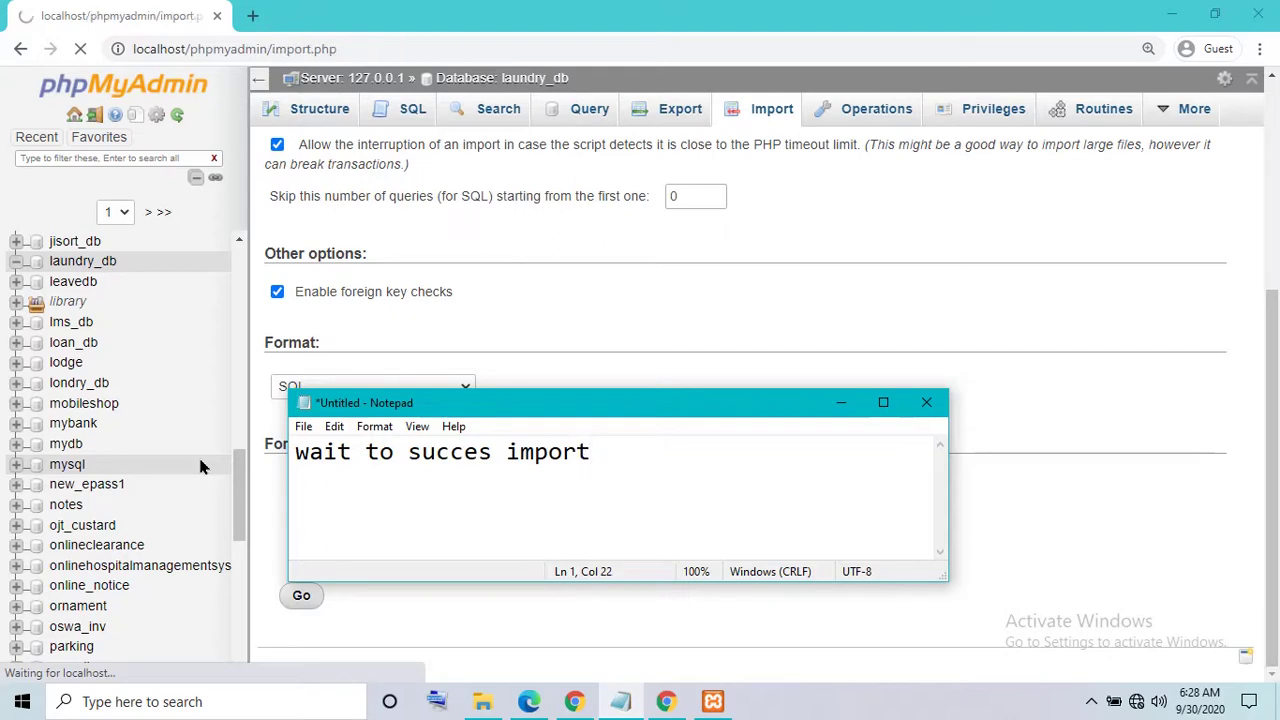
- Minimize the note and scroll through the import results: 35 queries, seven new tables
{"action": "scroll", "coordinate": [200, 467], "scroll_direction": "down", "scroll_amount": 1}
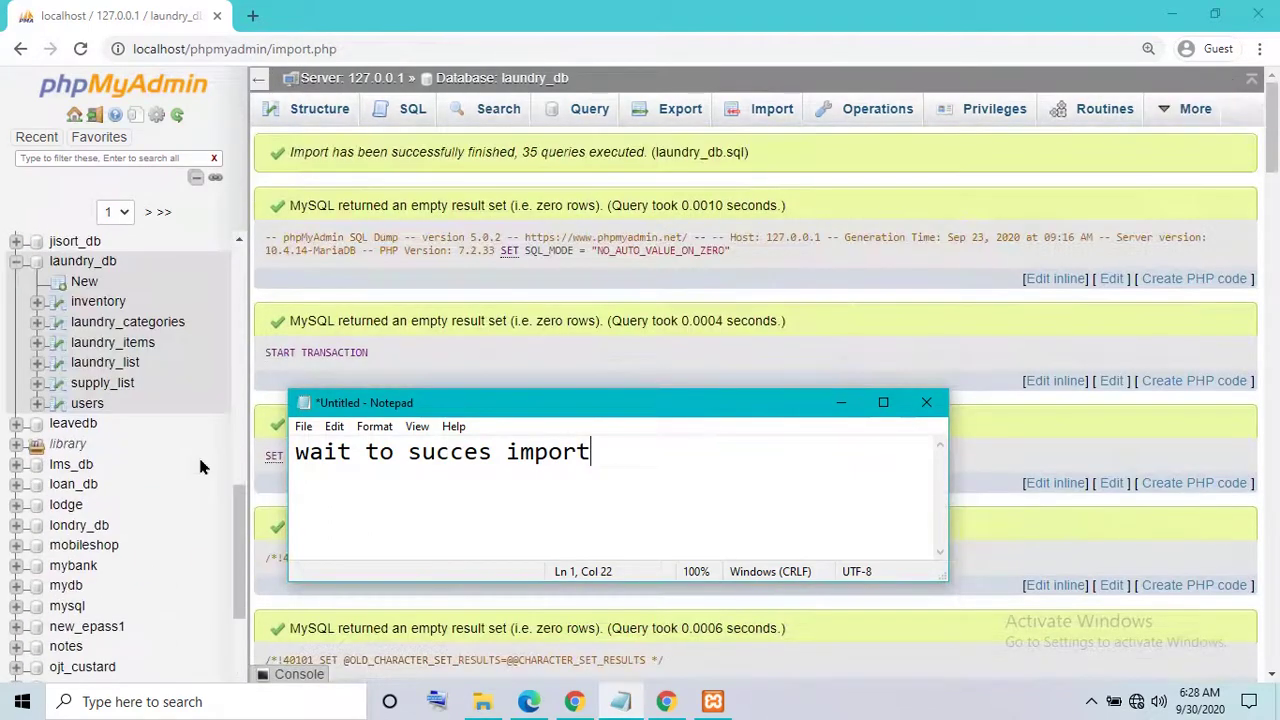
{"action": "left_click", "coordinate": [840, 403]}
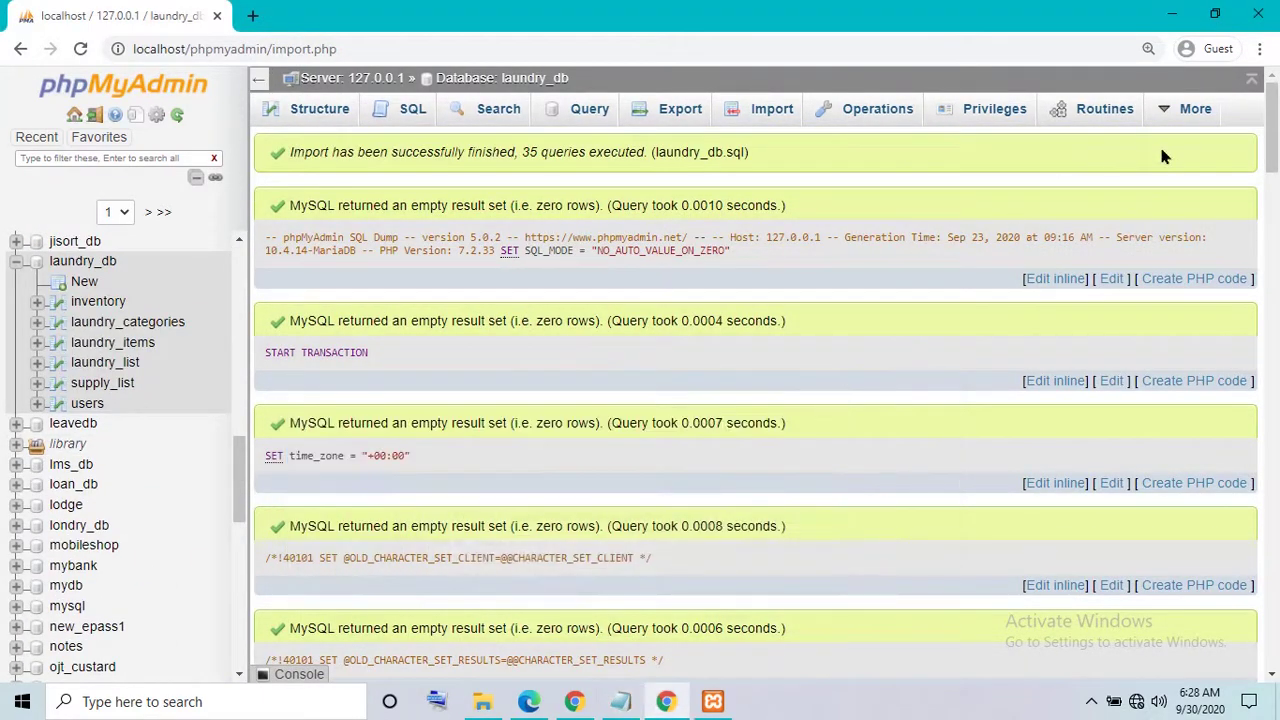
{"action": "scroll", "coordinate": [1271, 165], "scroll_direction": "down", "scroll_amount": 1}
{"action": "left_click_drag", "start_coordinate": [1271, 165], "coordinate": [1274, 655]}
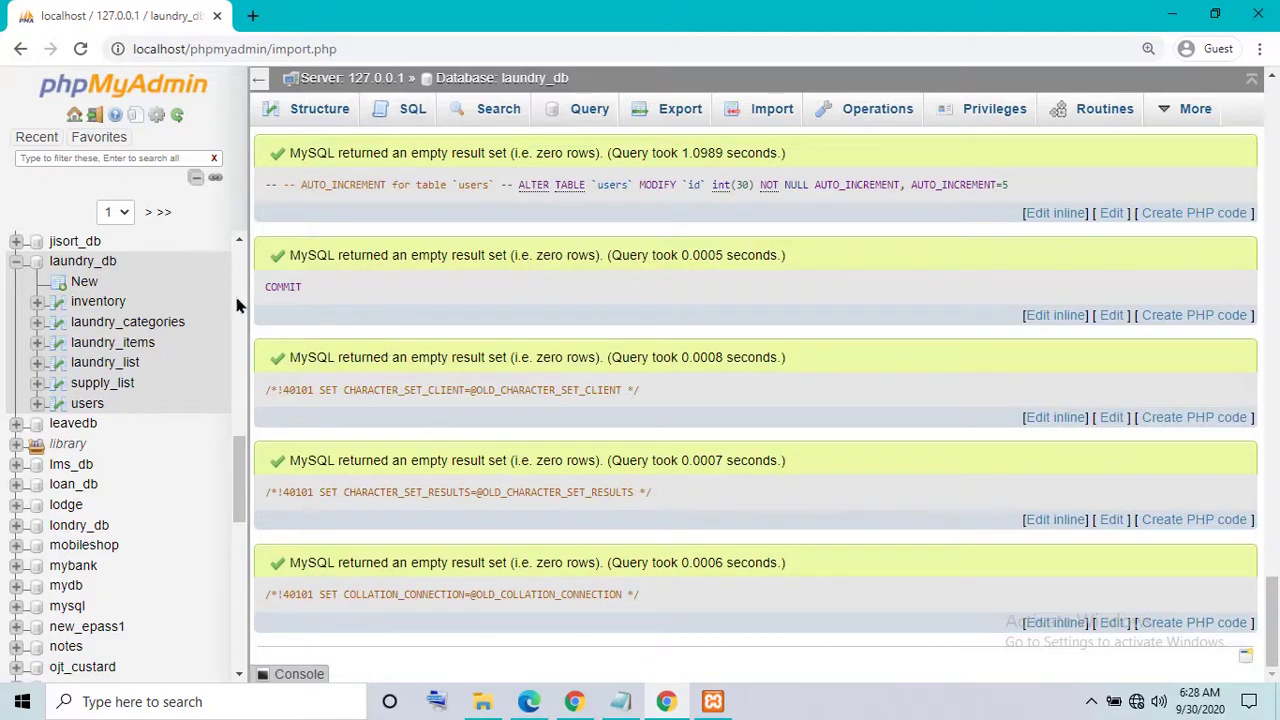
- Browse the inventory, laundry_categories, laundry_items, laundry_list and supply_list tables
{"action": "left_click", "coordinate": [84, 303]}
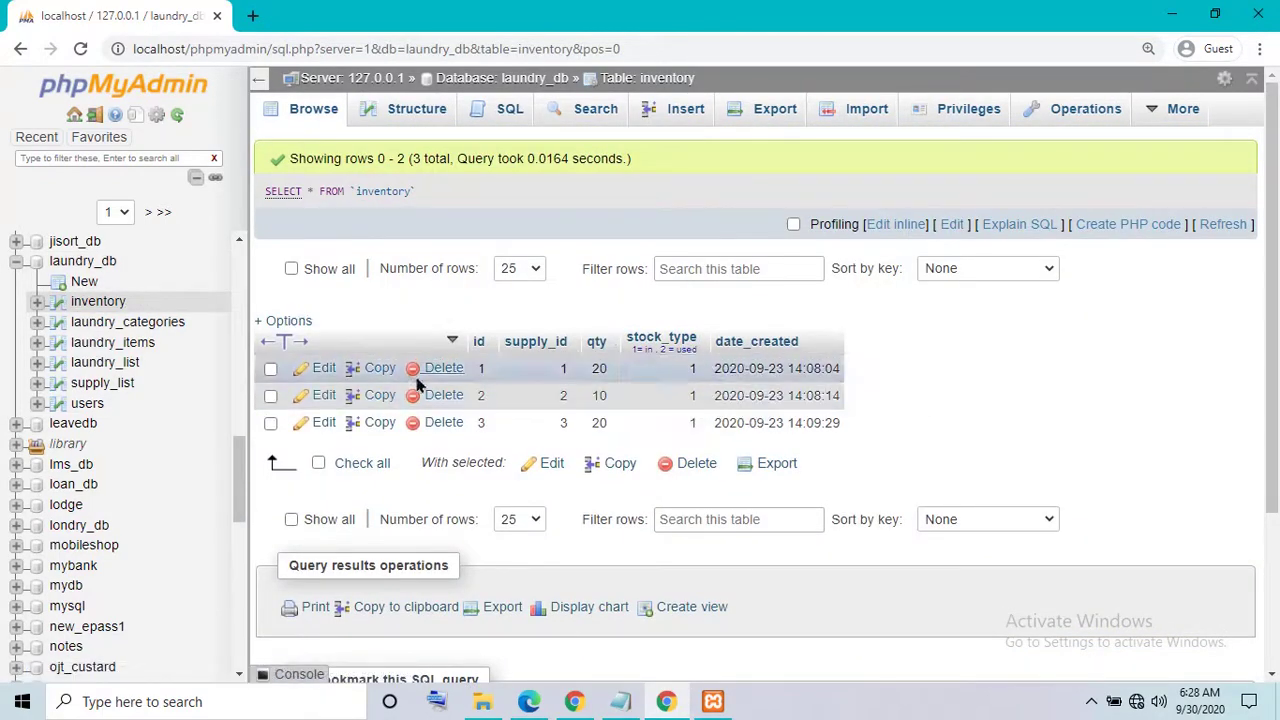
{"action": "left_click", "coordinate": [98, 323]}
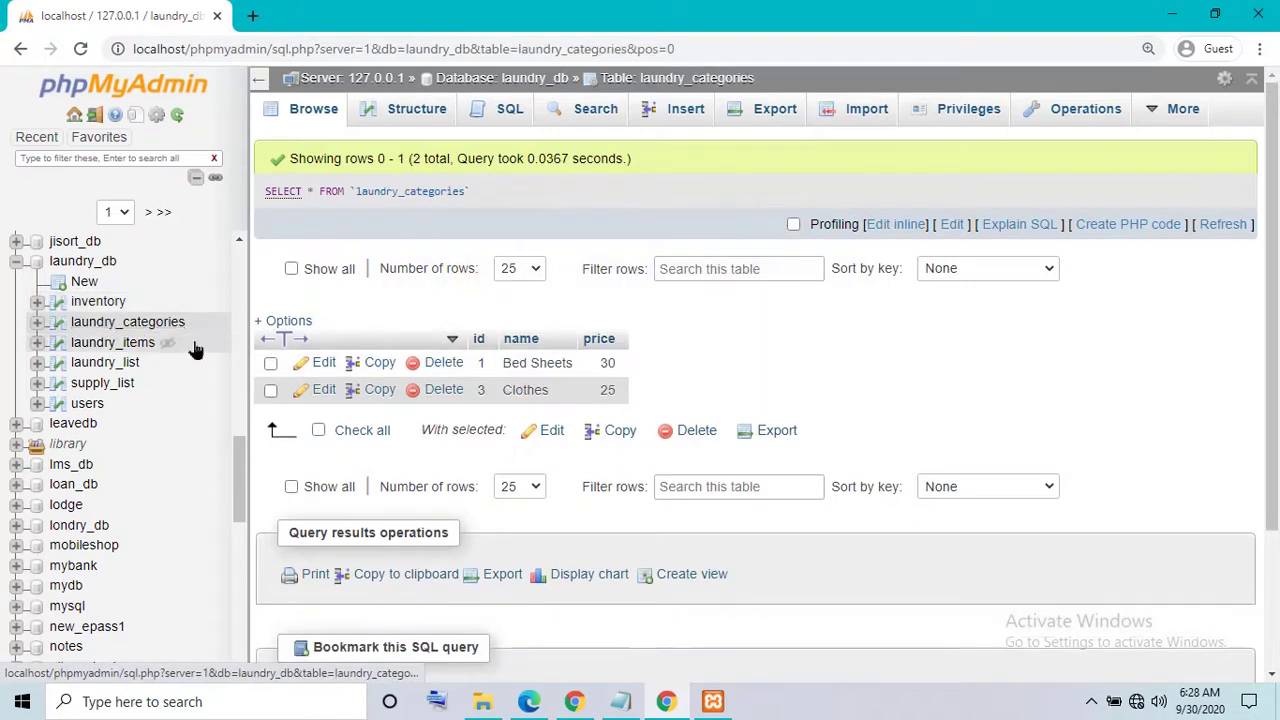
{"action": "left_click", "coordinate": [120, 344]}
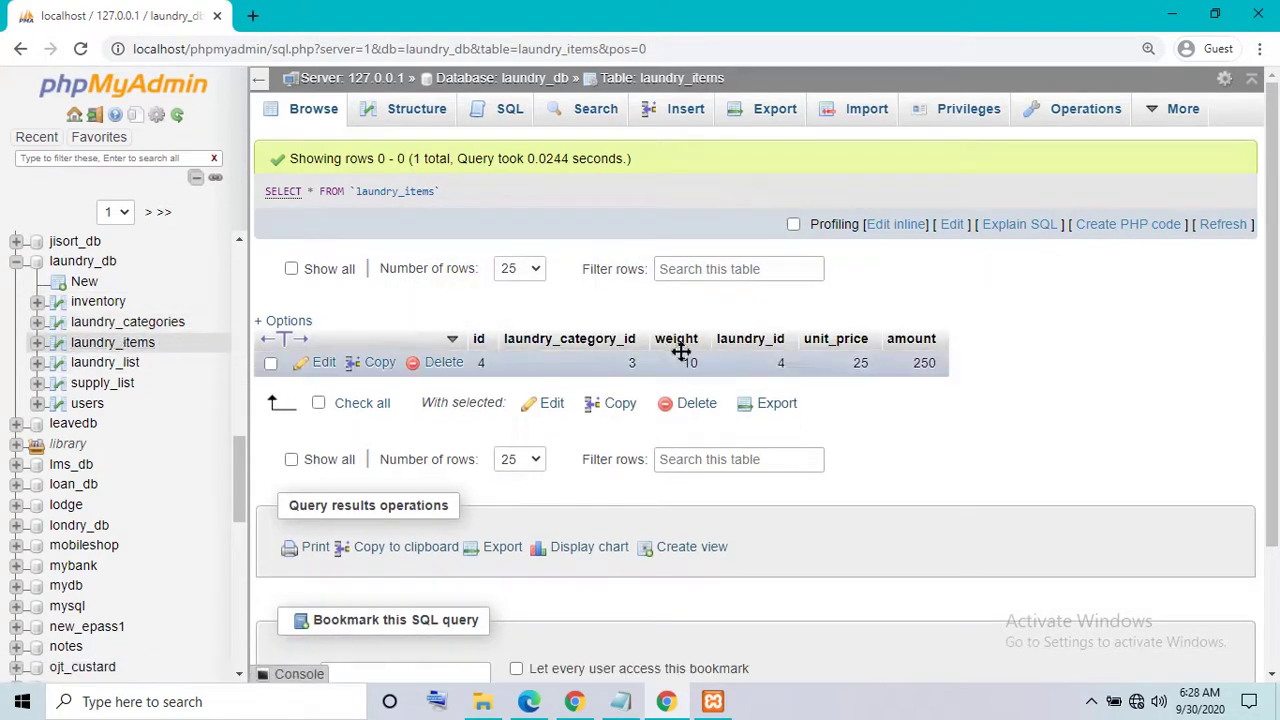
{"action": "left_click", "coordinate": [110, 364]}
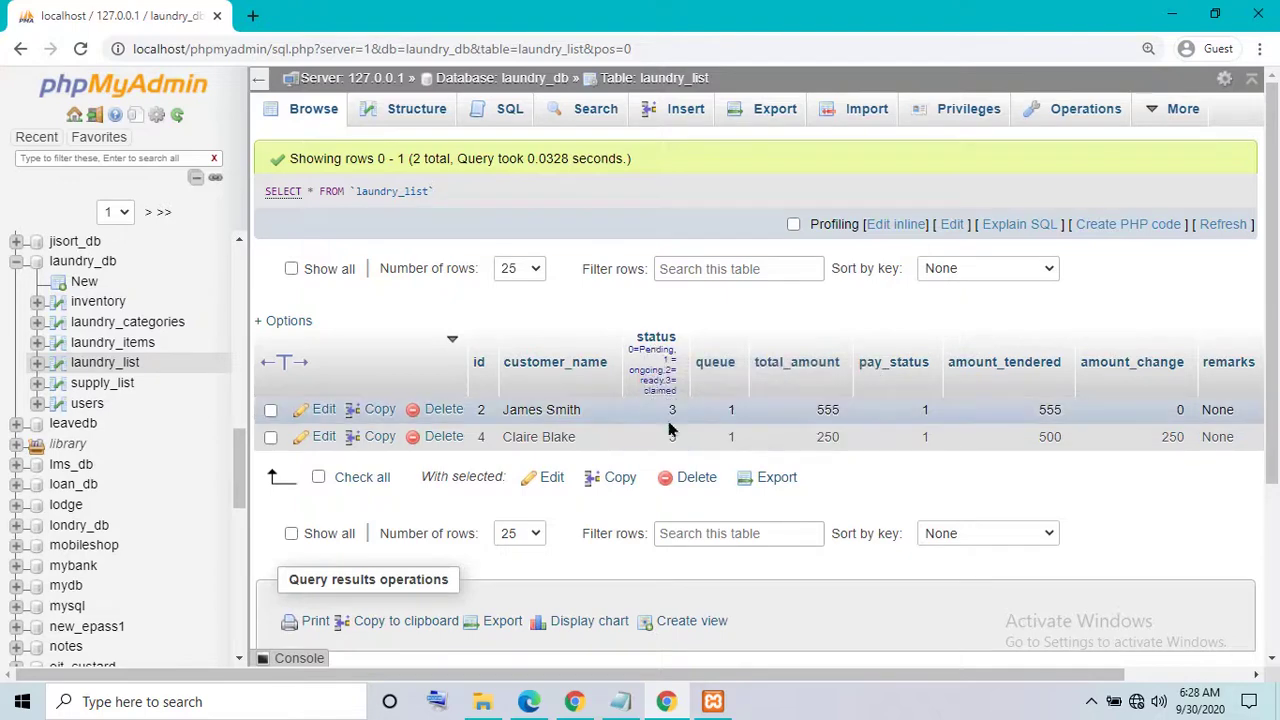
{"action": "left_click", "coordinate": [106, 386]}
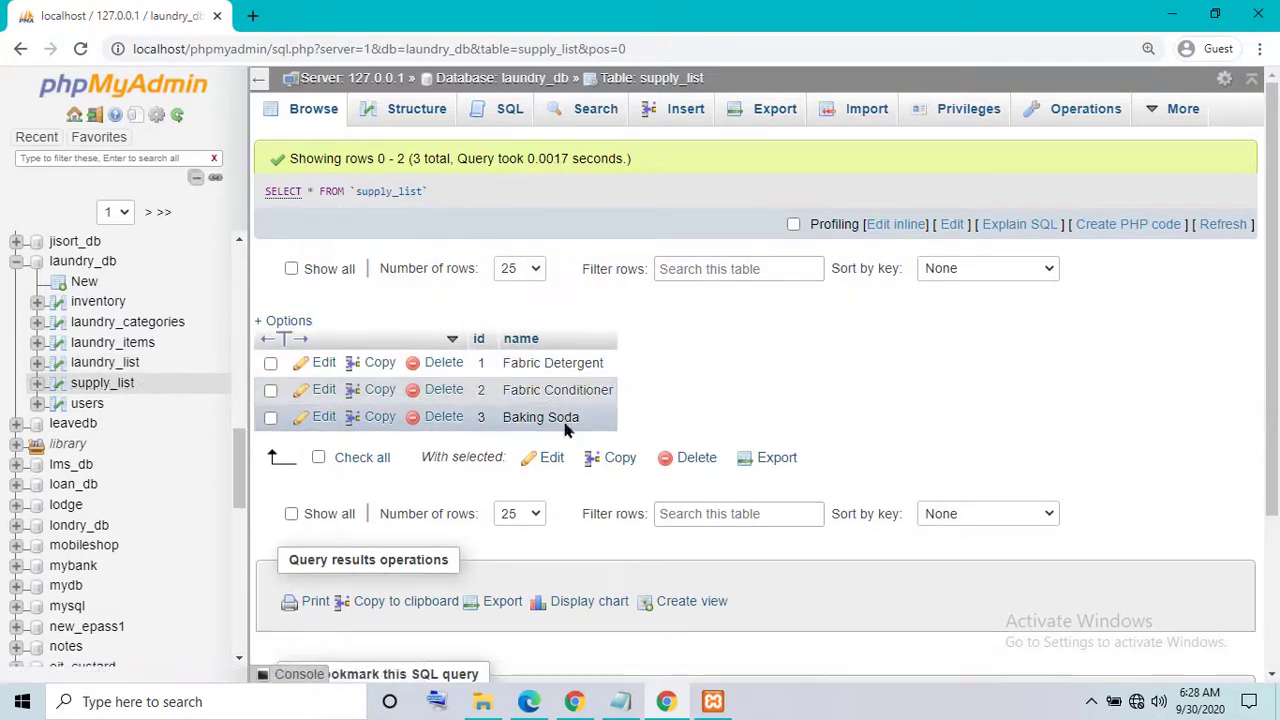
- Browse the users table, highlight the admin account's username, then minimize the browser
{"action": "left_click", "coordinate": [87, 404]}
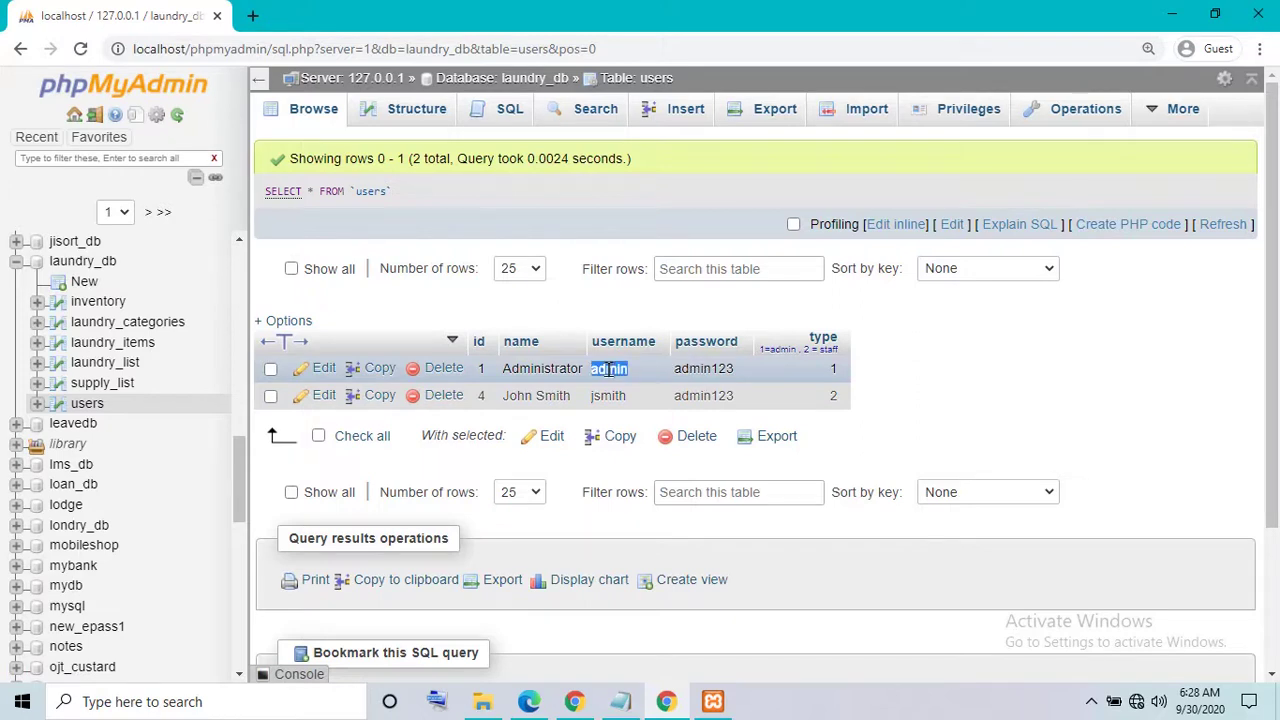
{"action": "double_click", "coordinate": [706, 370]}
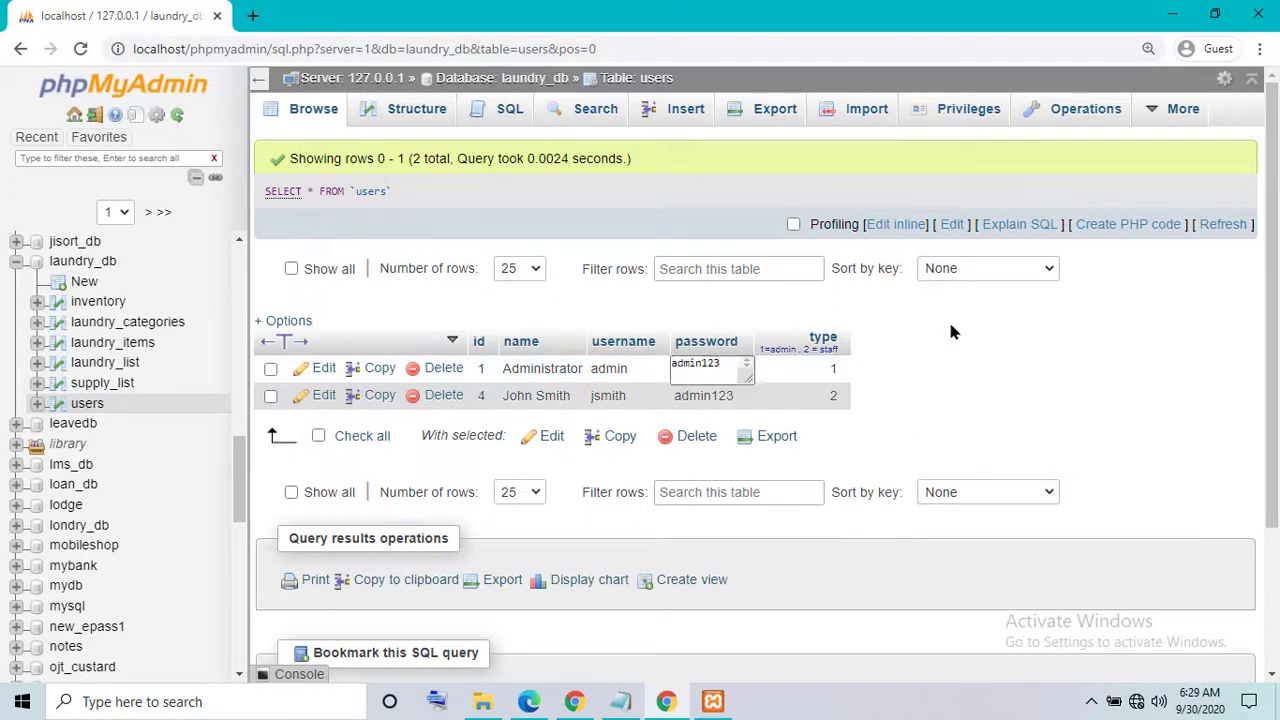
{"action": "left_click", "coordinate": [1172, 15]}
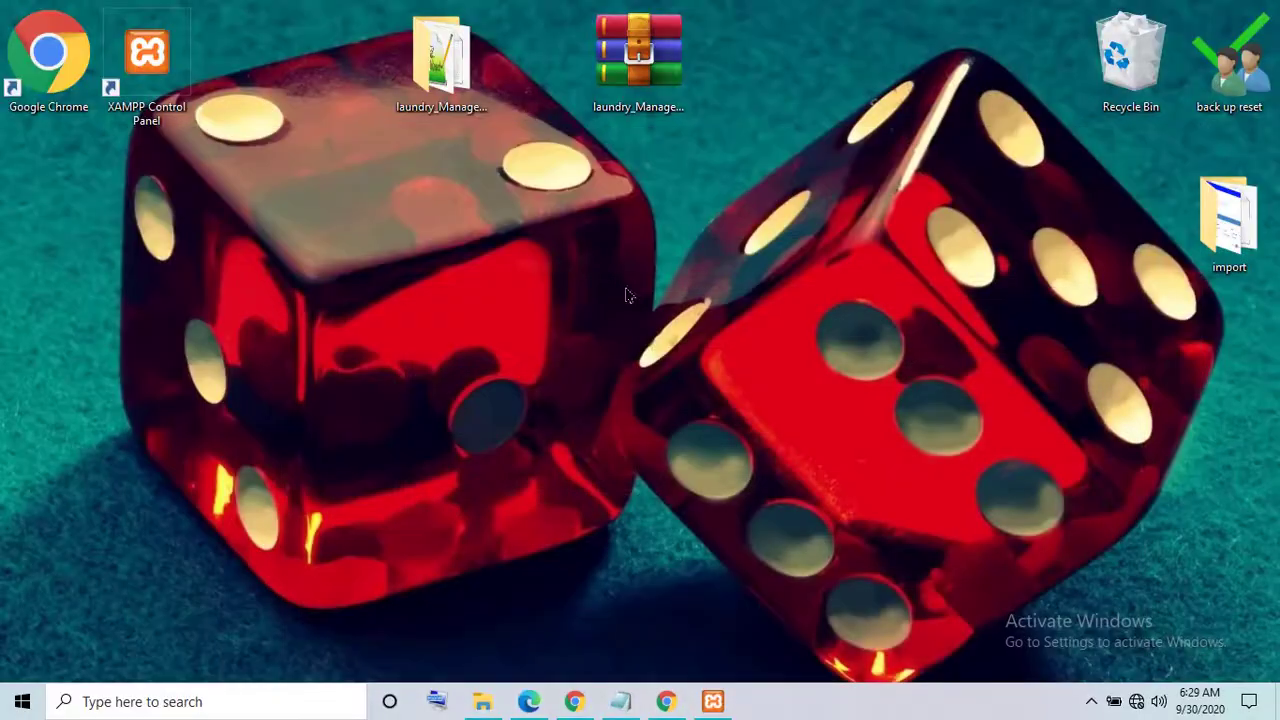
- Rewrite the Notepad note to 'my xampp install in drive E' and minimize Notepad again
{"action": "left_click", "coordinate": [620, 701]}
{"action": "left_click_drag", "start_coordinate": [591, 452], "coordinate": [309, 452]}
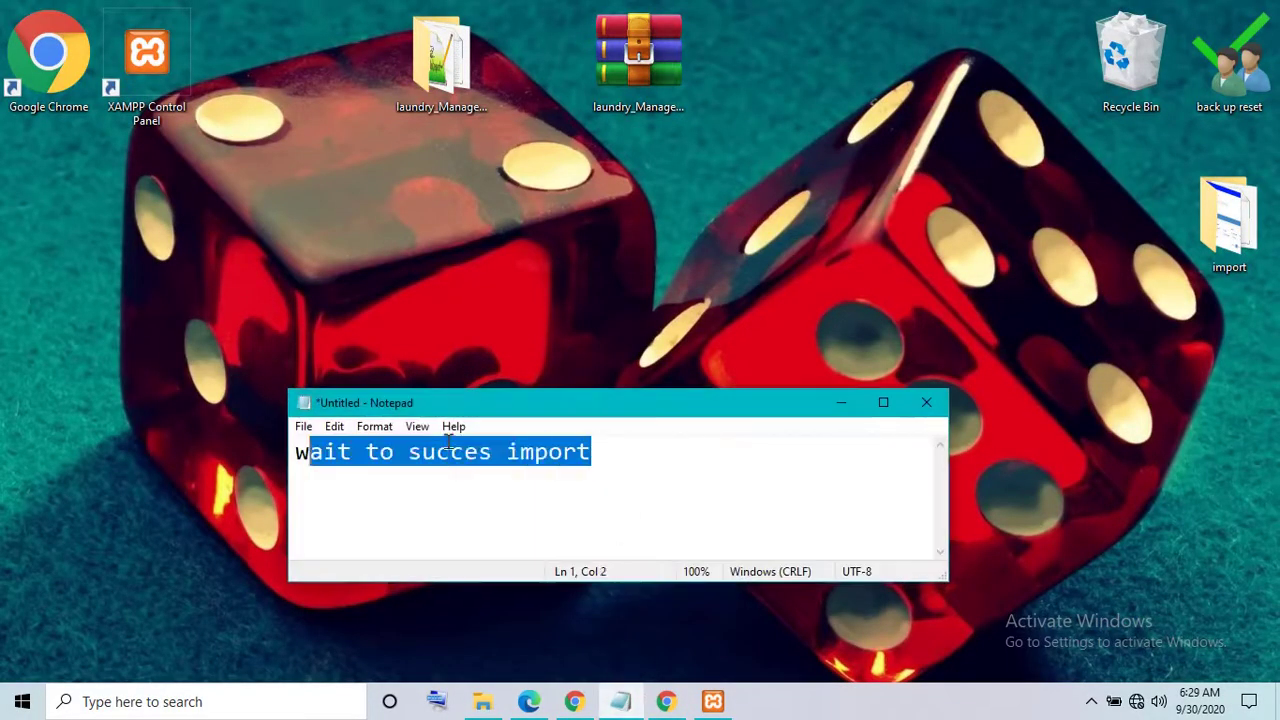
{"action": "type", "text": "my xampp install in drive E"}
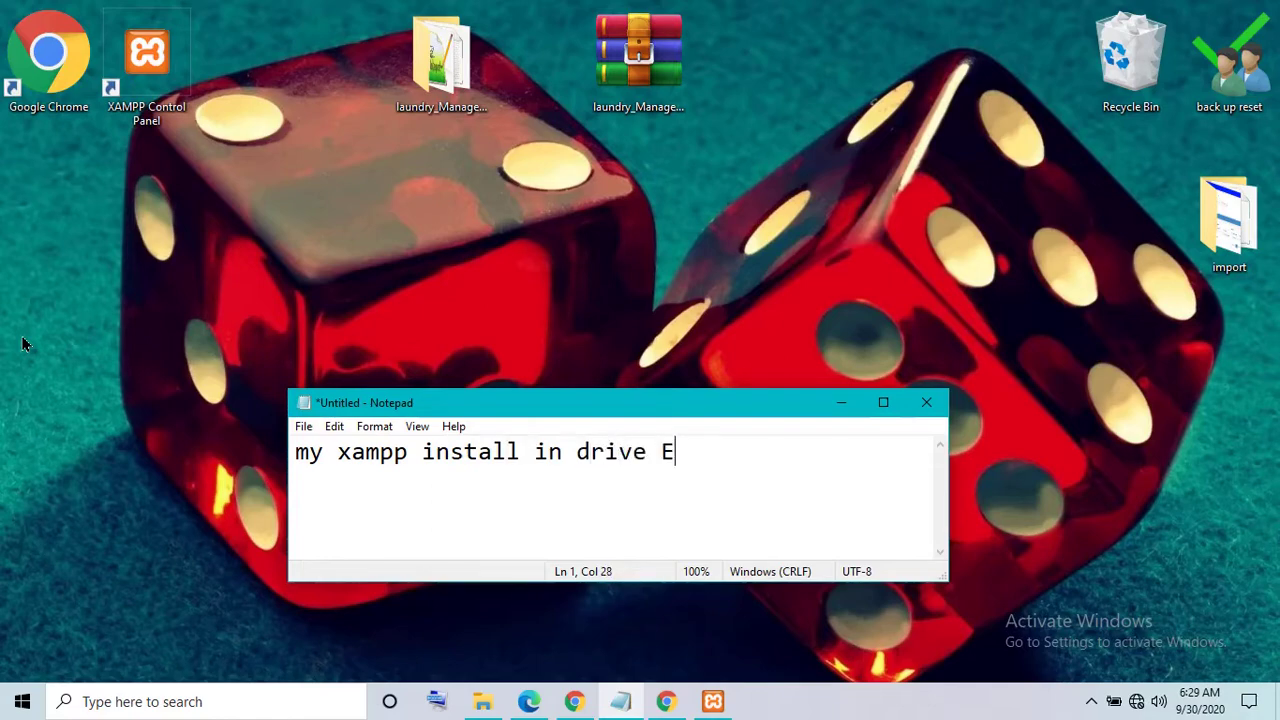
{"action": "left_click", "coordinate": [841, 402]}
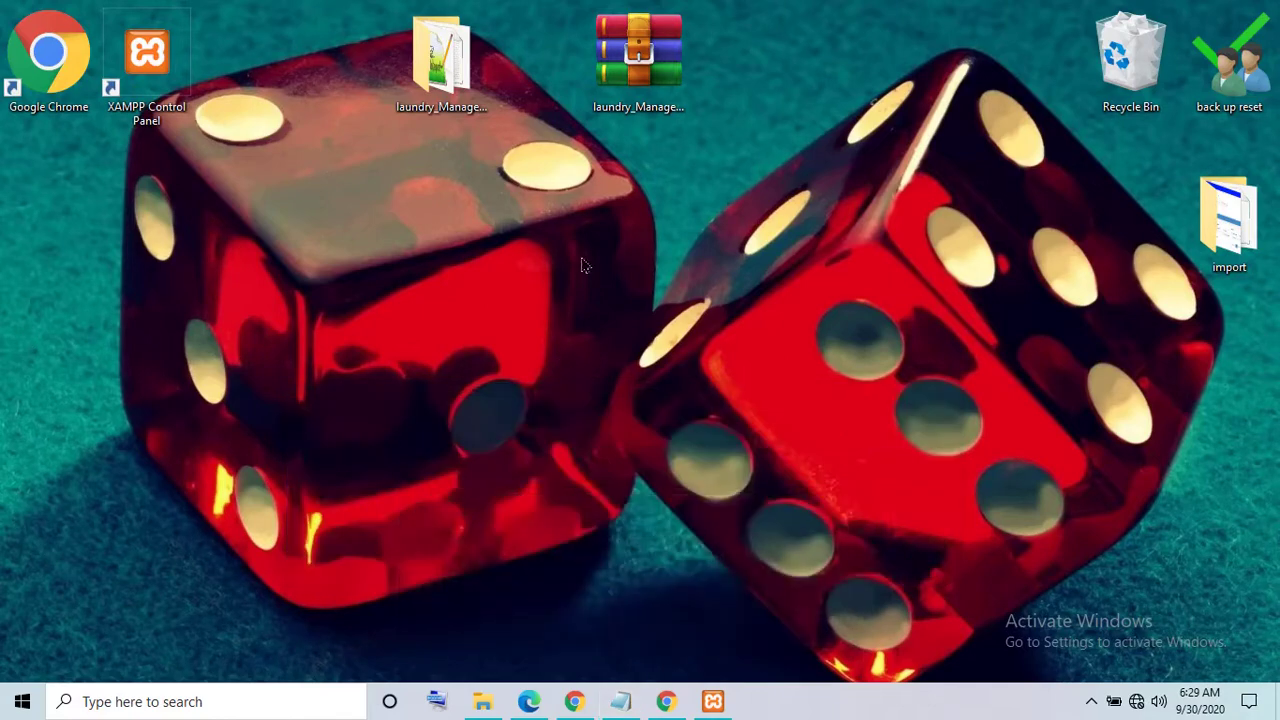
- Copy the laundry_Management_System folder and show This PC in a maximized File Explorer
{"action": "right_click", "coordinate": [431, 94]}
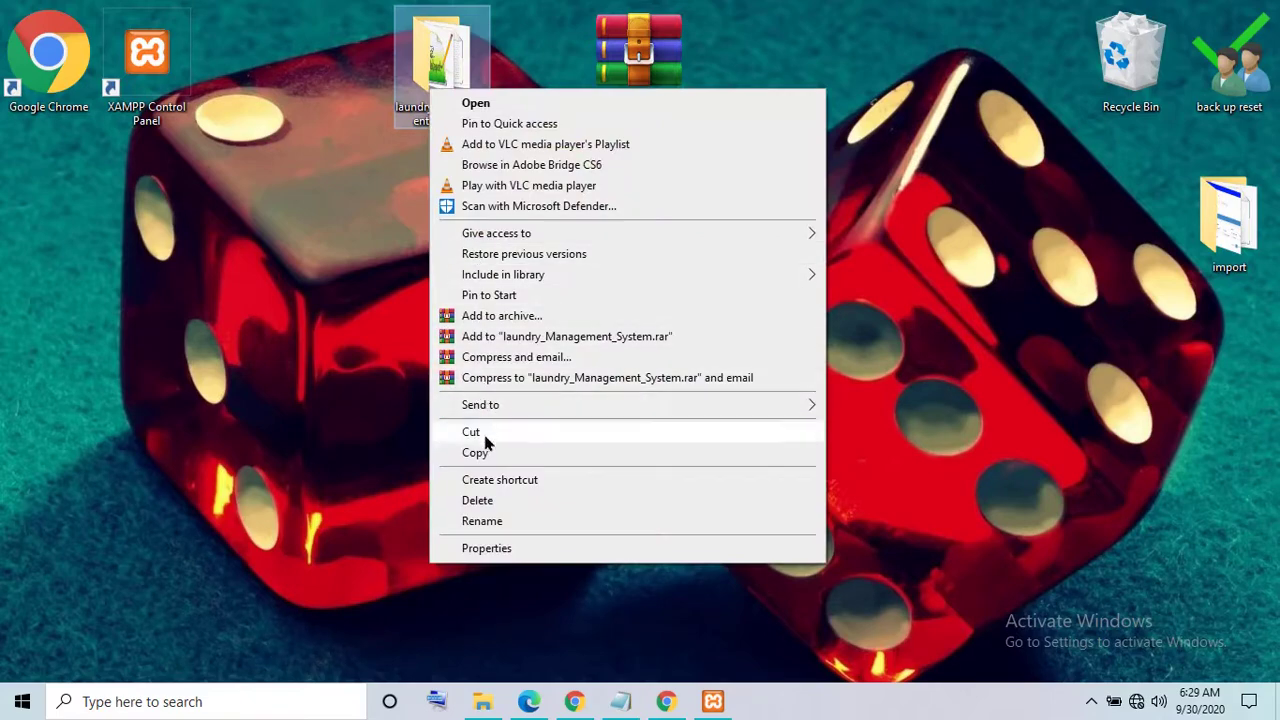
{"action": "left_click", "coordinate": [484, 452]}
{"action": "left_click", "coordinate": [483, 701]}
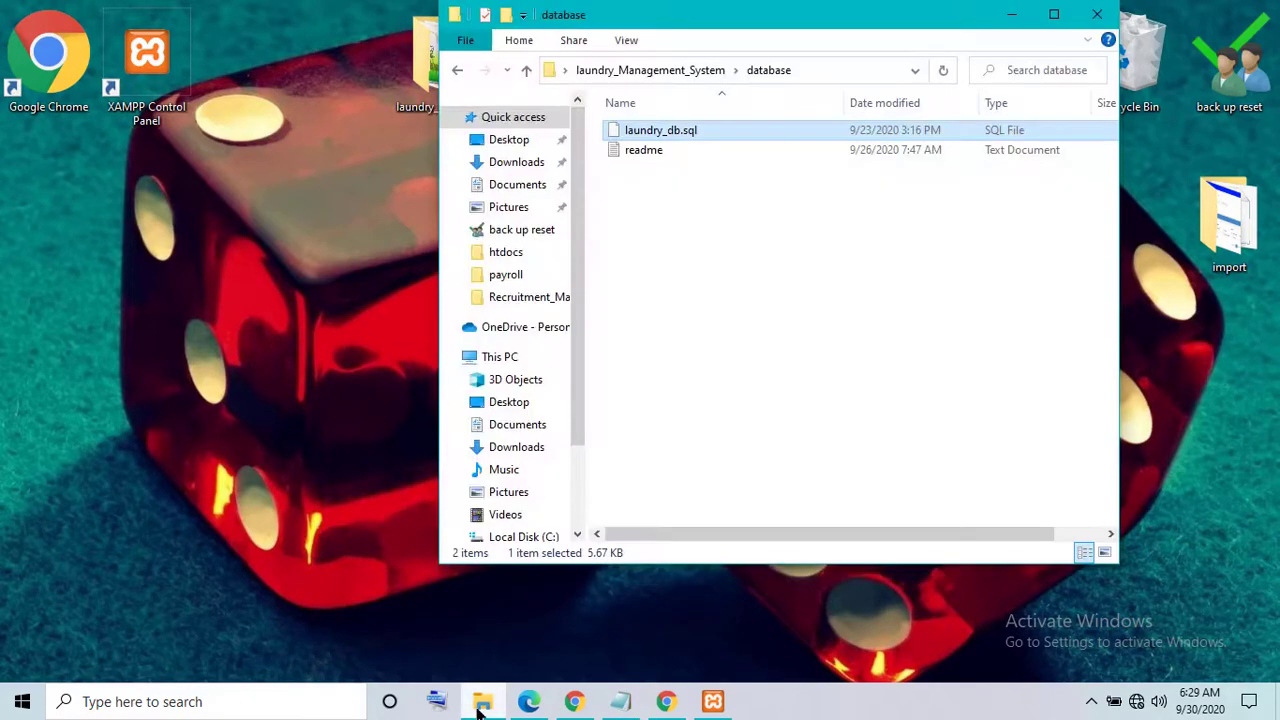
{"action": "left_click", "coordinate": [500, 357]}
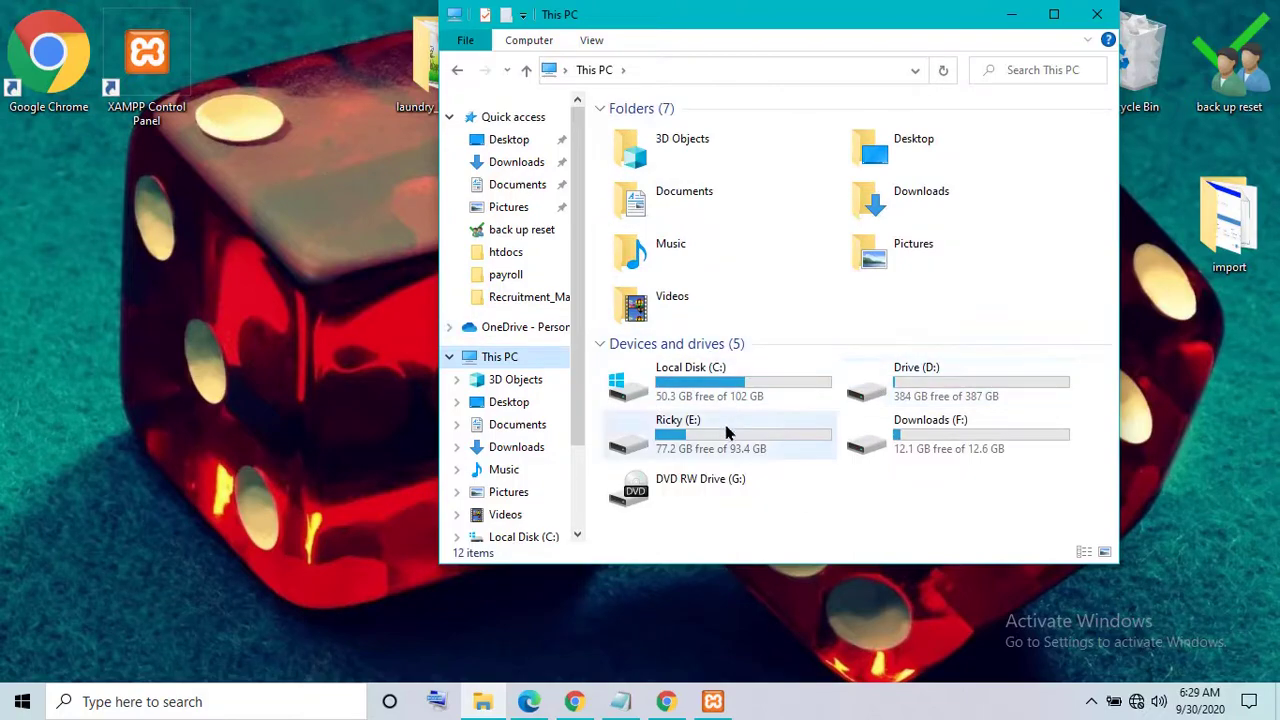
{"action": "left_click", "coordinate": [1056, 14]}
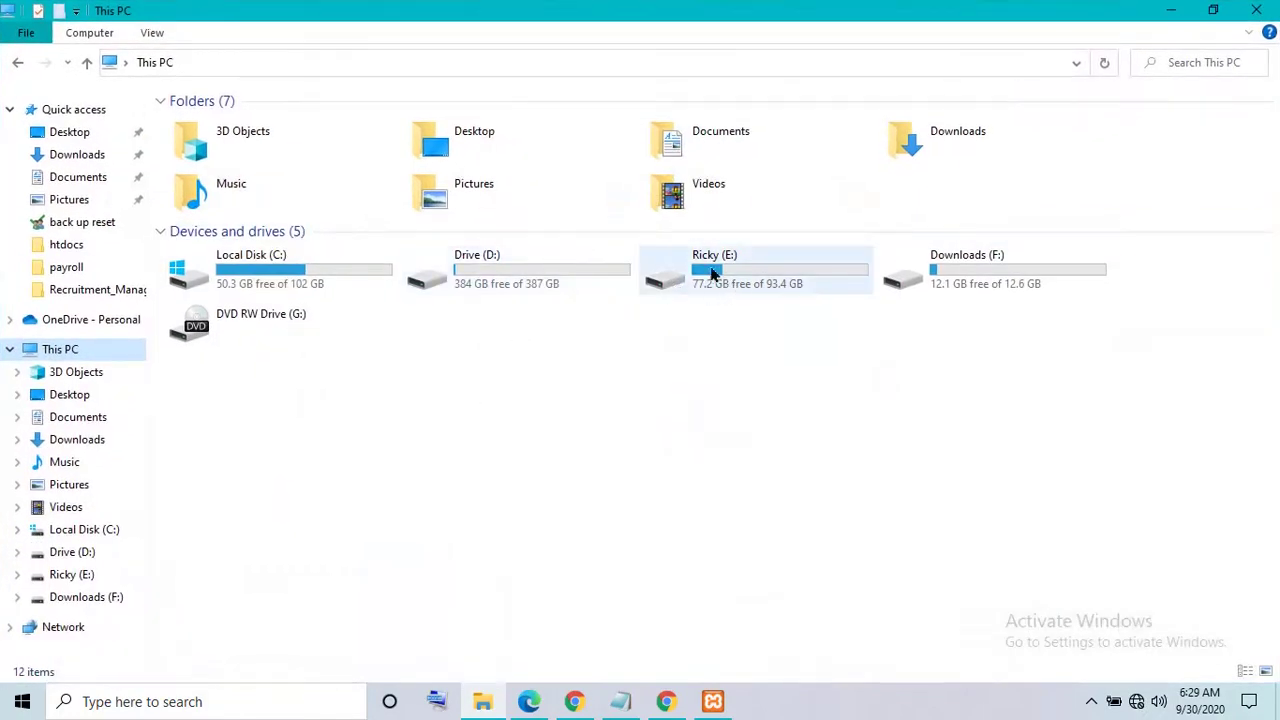
- Paste laundry_Management_System into E:\1xampp\htdocs and open the pasted folder's 22 items
{"action": "double_click", "coordinate": [700, 287]}
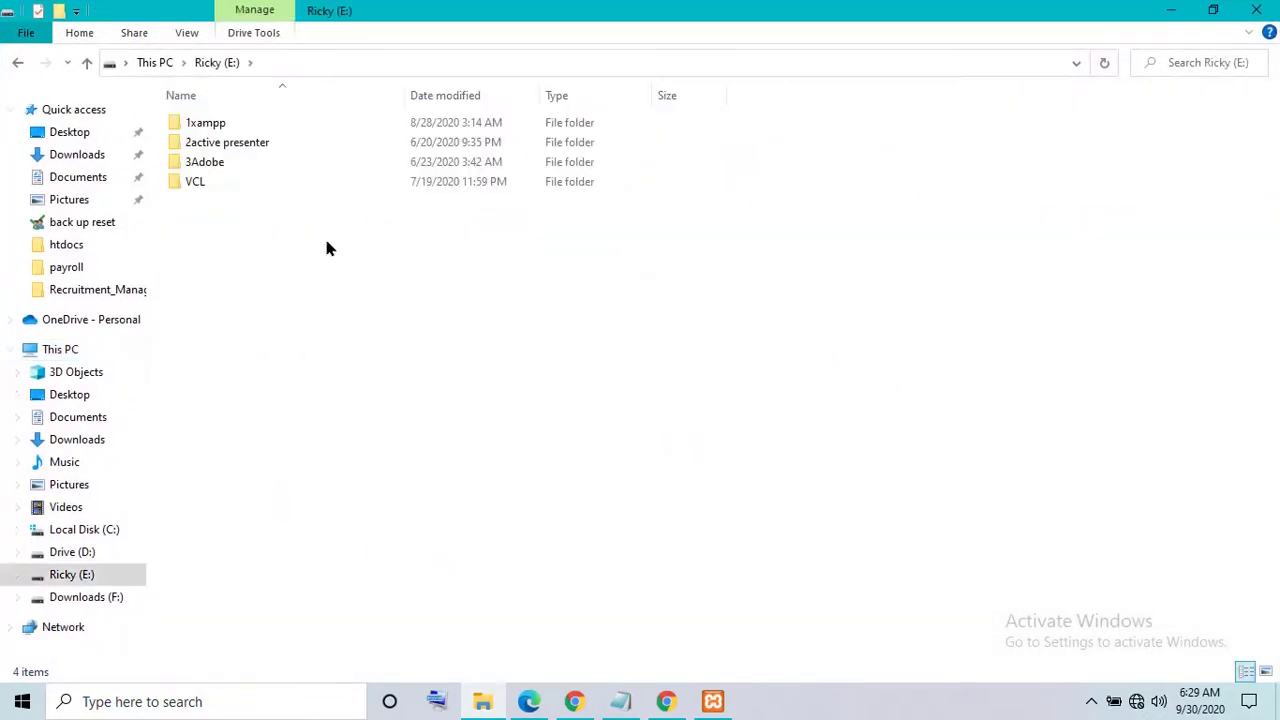
{"action": "double_click", "coordinate": [222, 124]}
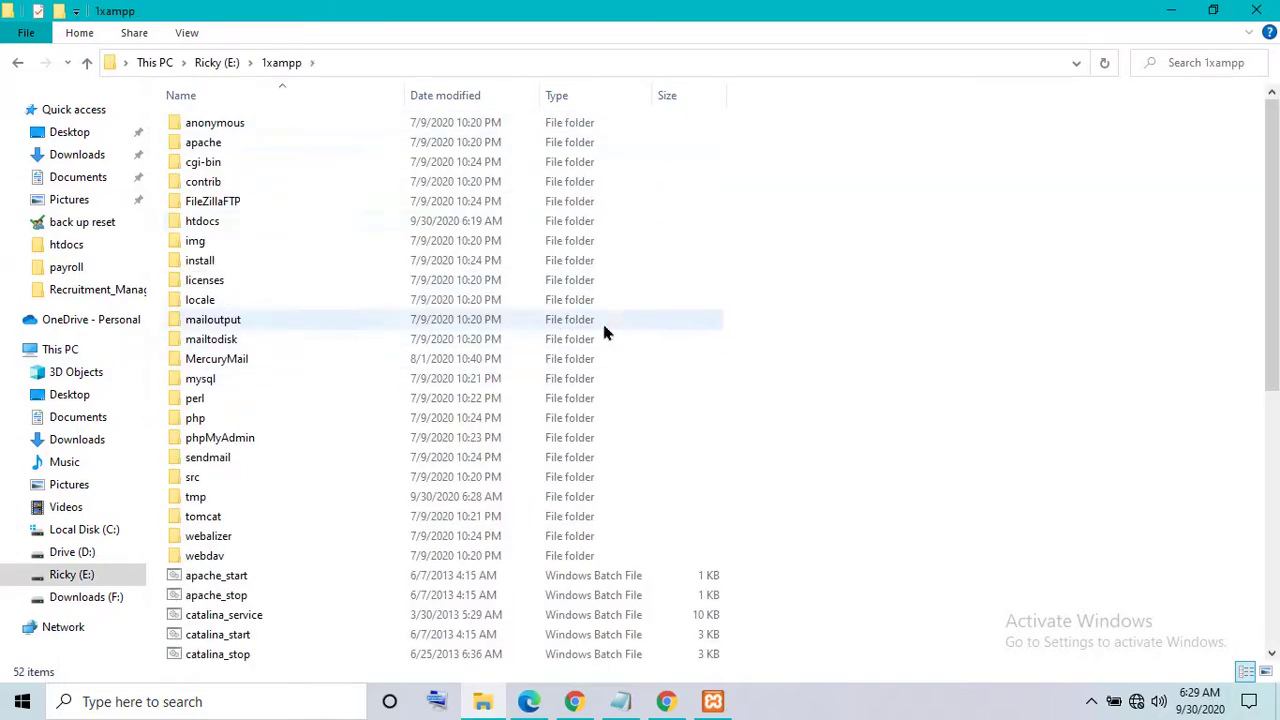
{"action": "double_click", "coordinate": [222, 224]}
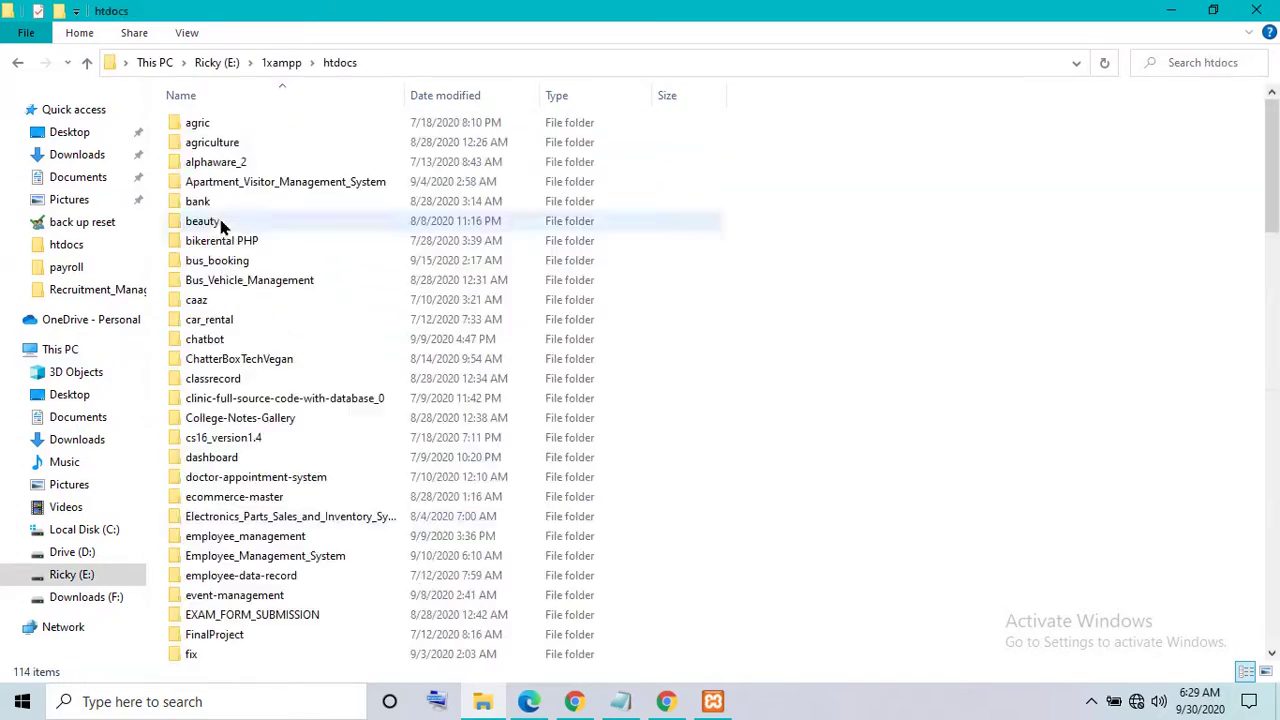
{"action": "right_click", "coordinate": [834, 286]}
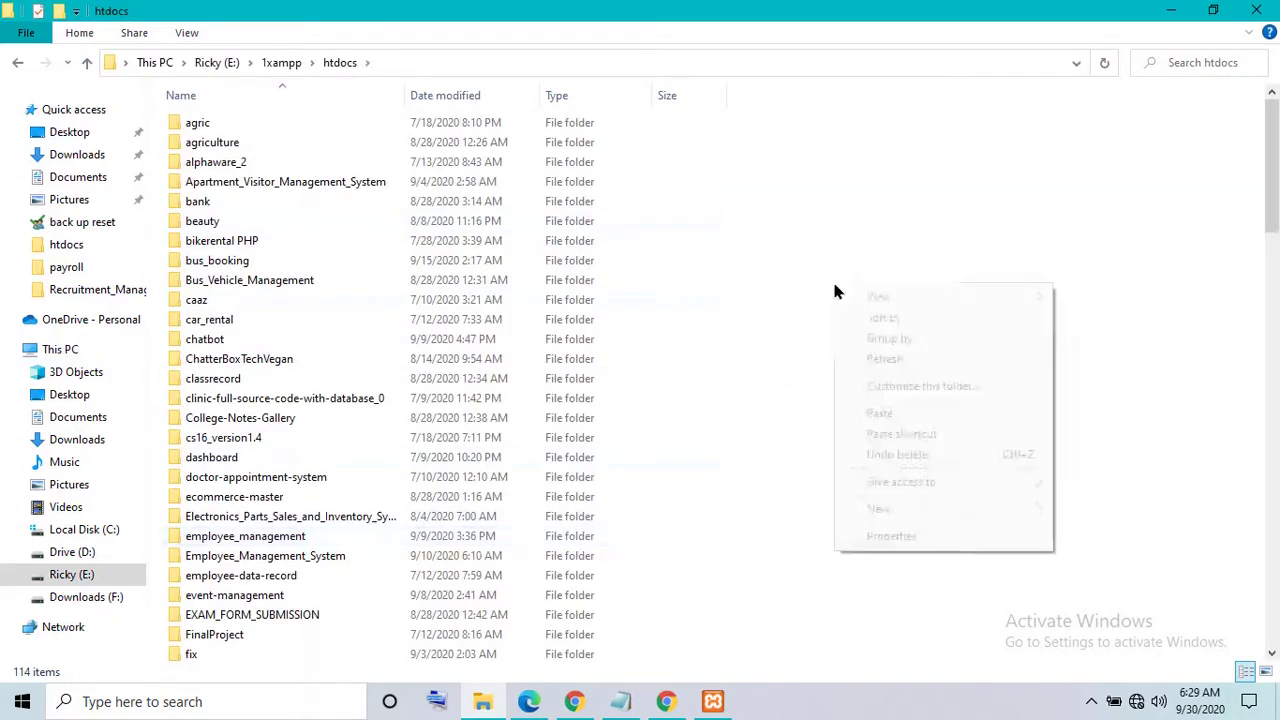
{"action": "left_click", "coordinate": [880, 416]}
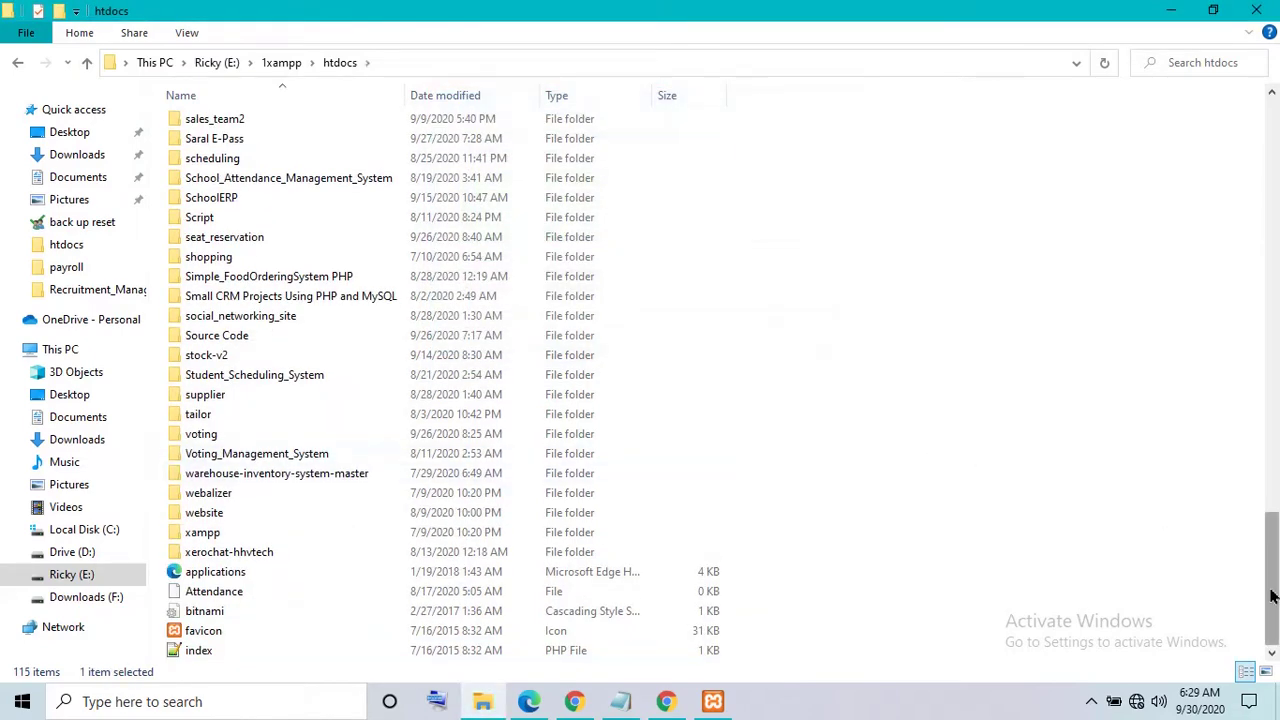
{"action": "left_click_drag", "start_coordinate": [1271, 596], "coordinate": [1260, 337]}
{"action": "double_click", "coordinate": [281, 477]}
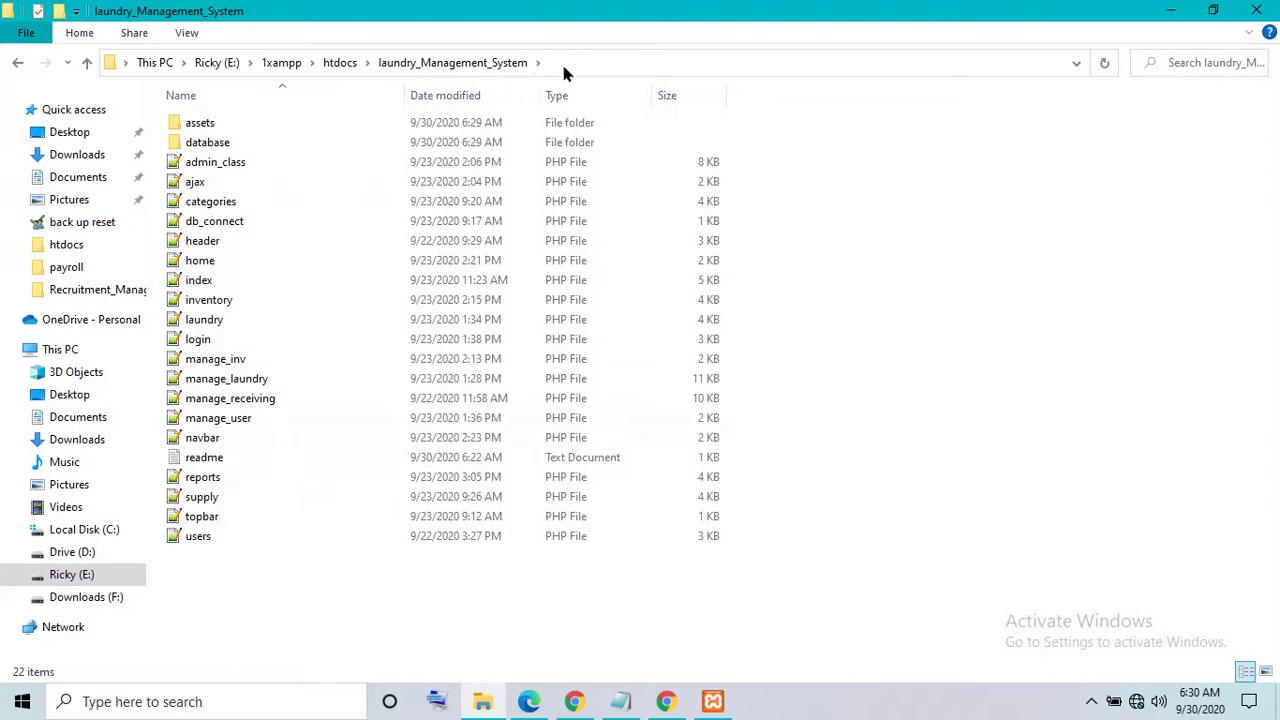
- Copy the project folder's path from the File Explorer address bar
{"action": "left_click", "coordinate": [564, 73]}
{"action": "right_click", "coordinate": [320, 66]}
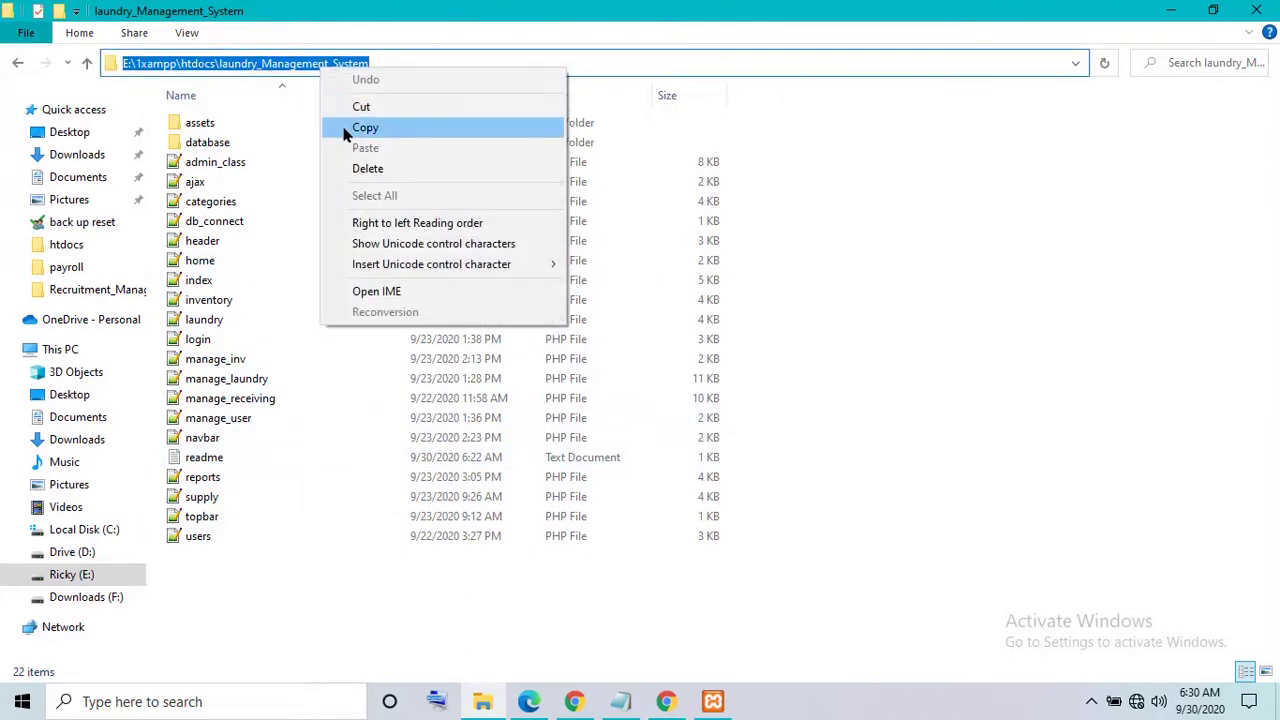
{"action": "left_click", "coordinate": [350, 128]}
- In a new Chrome tab, paste the path, replace E:\1xampp\htdocs with localhost, and load it
{"action": "left_click", "coordinate": [666, 701]}
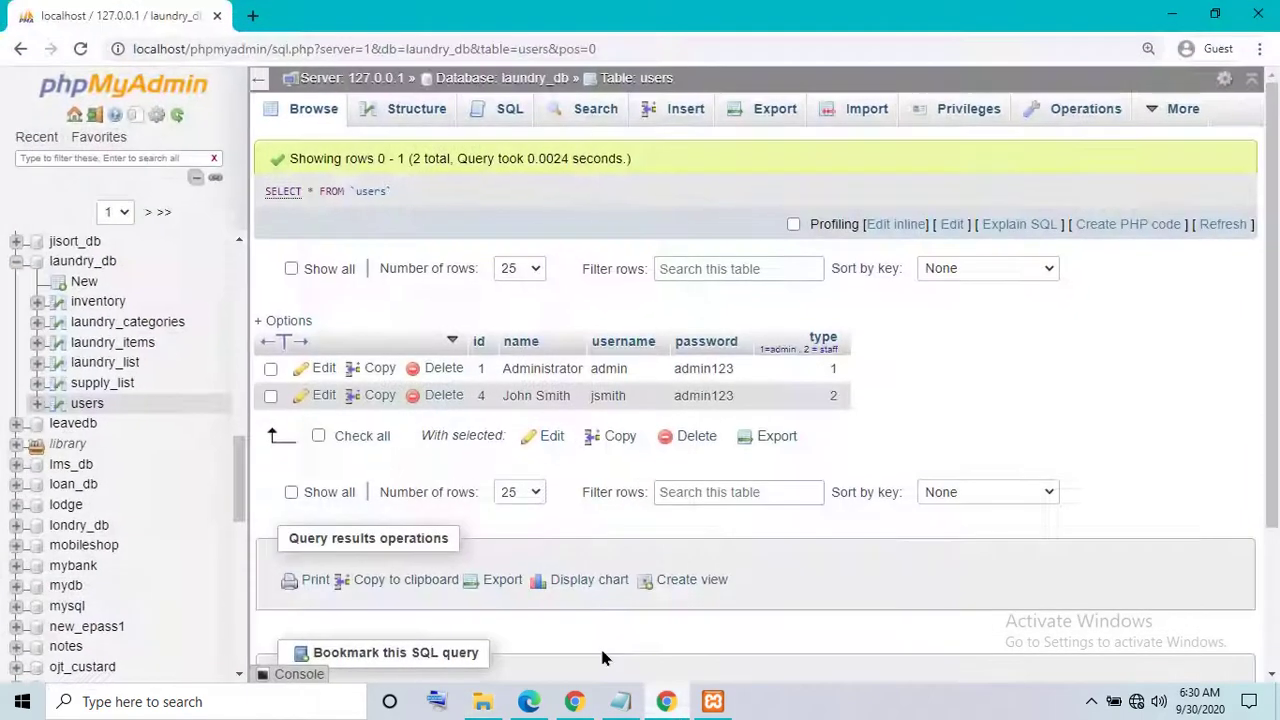
{"action": "left_click", "coordinate": [252, 16]}
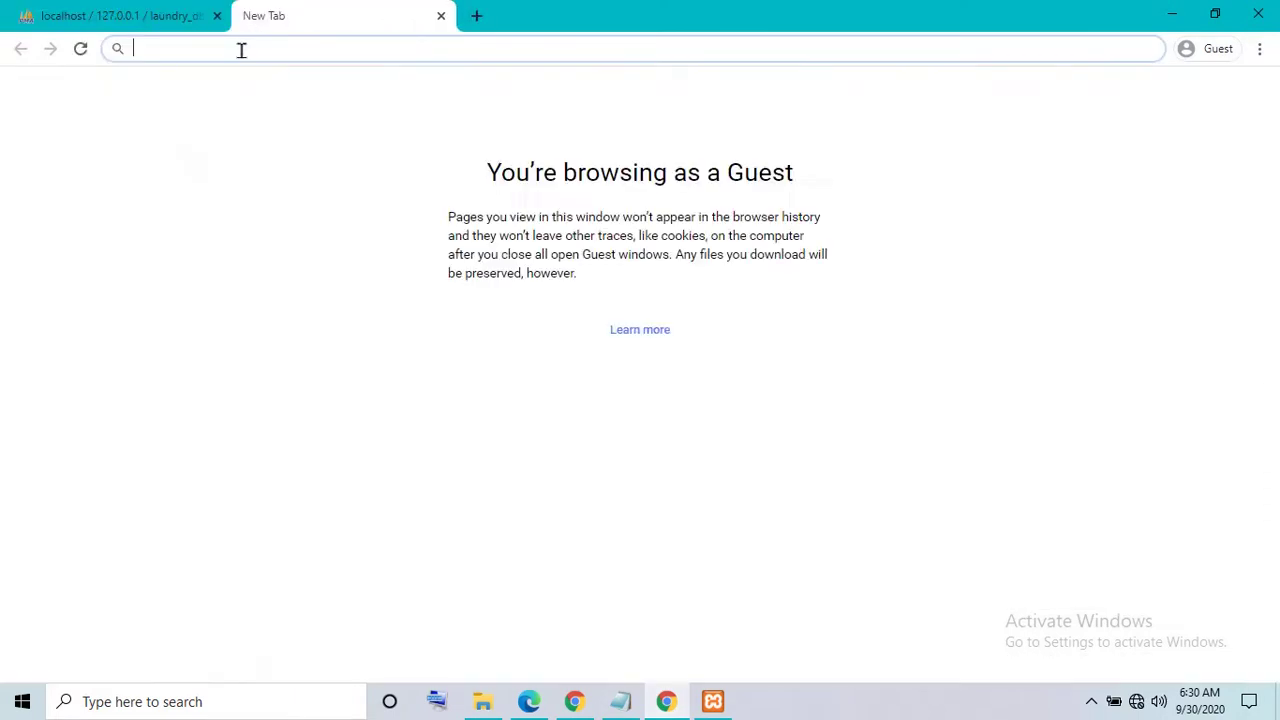
{"action": "right_click", "coordinate": [241, 49]}
{"action": "left_click", "coordinate": [285, 176]}
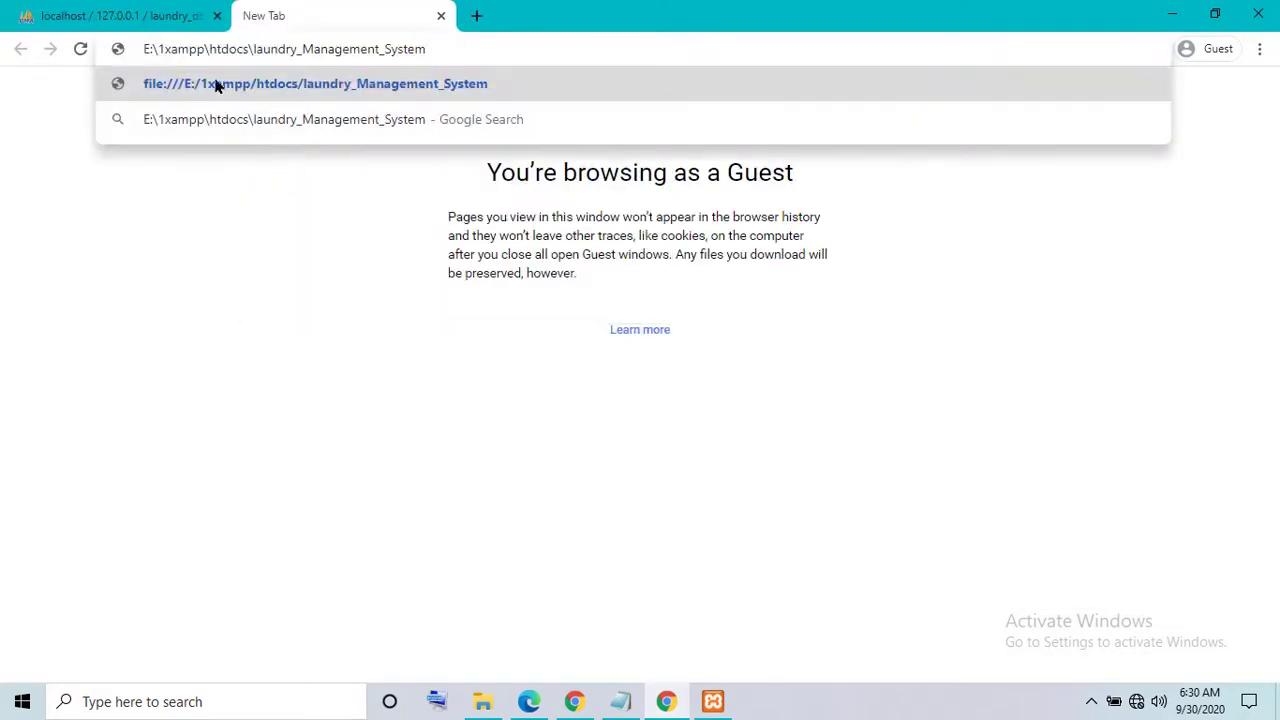
{"action": "left_click_drag", "start_coordinate": [249, 52], "coordinate": [101, 60]}
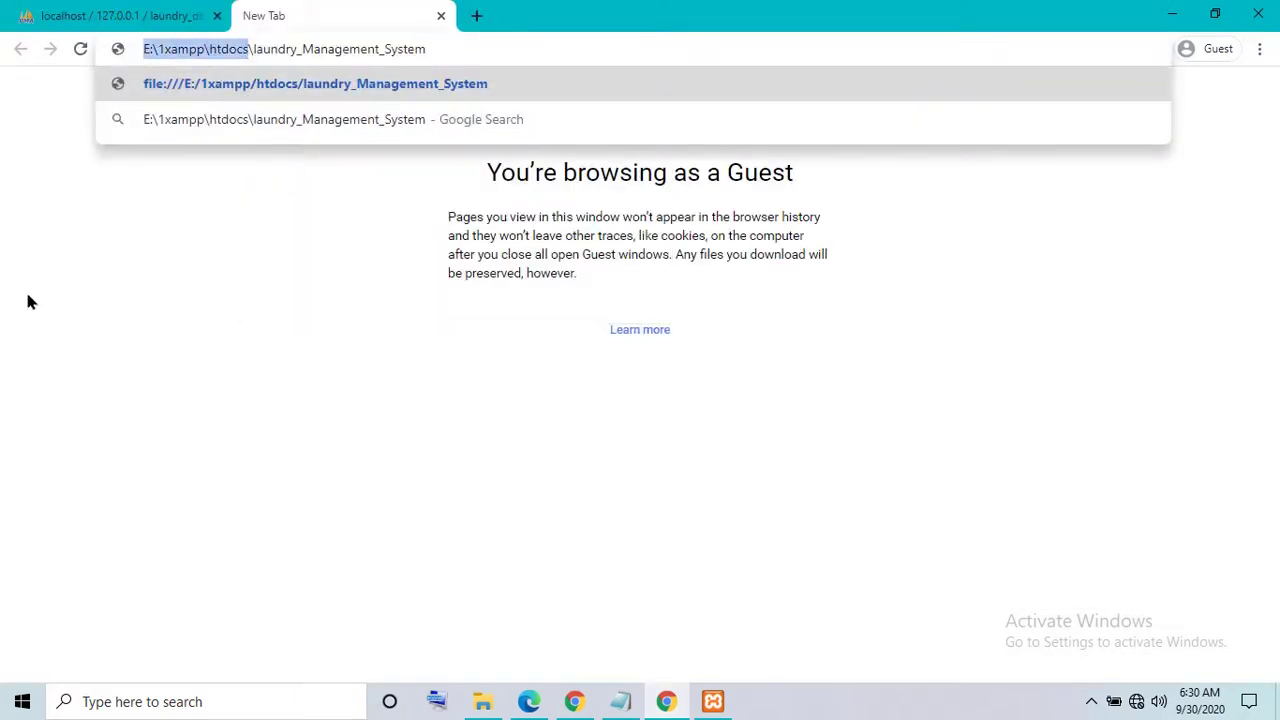
{"action": "key", "text": "BackSpace"}
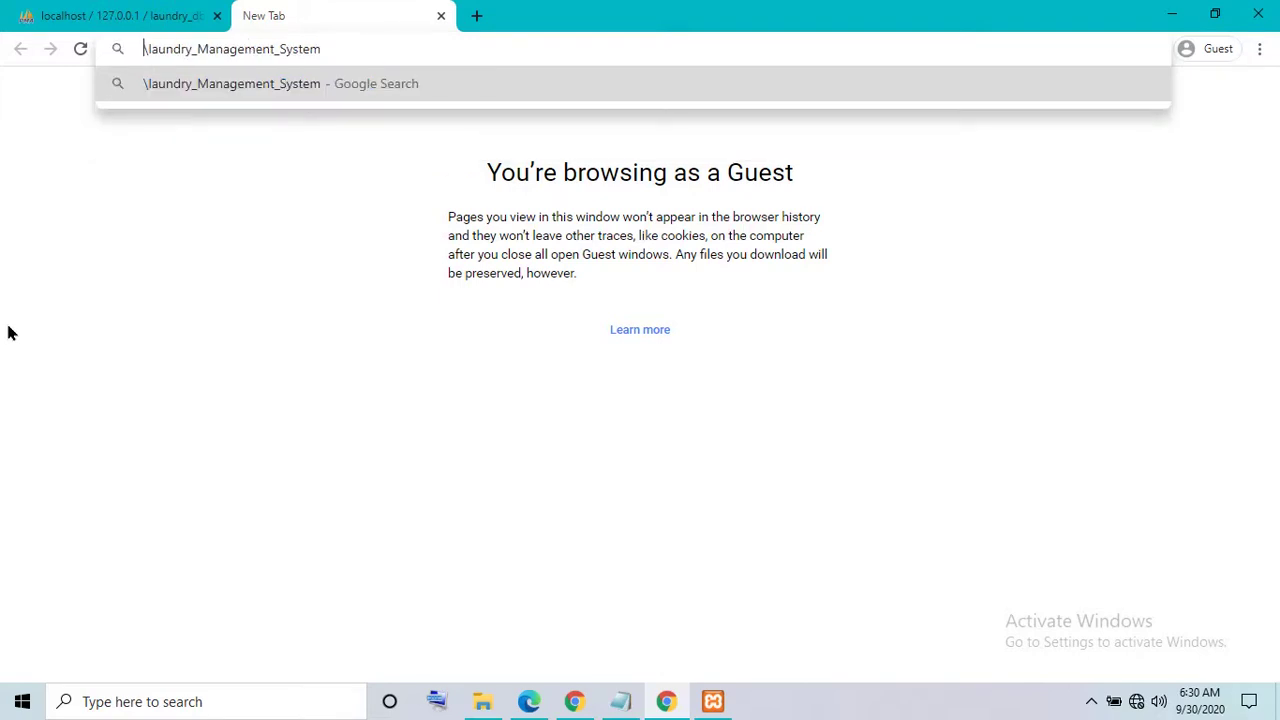
{"action": "type", "text": "localhost"}
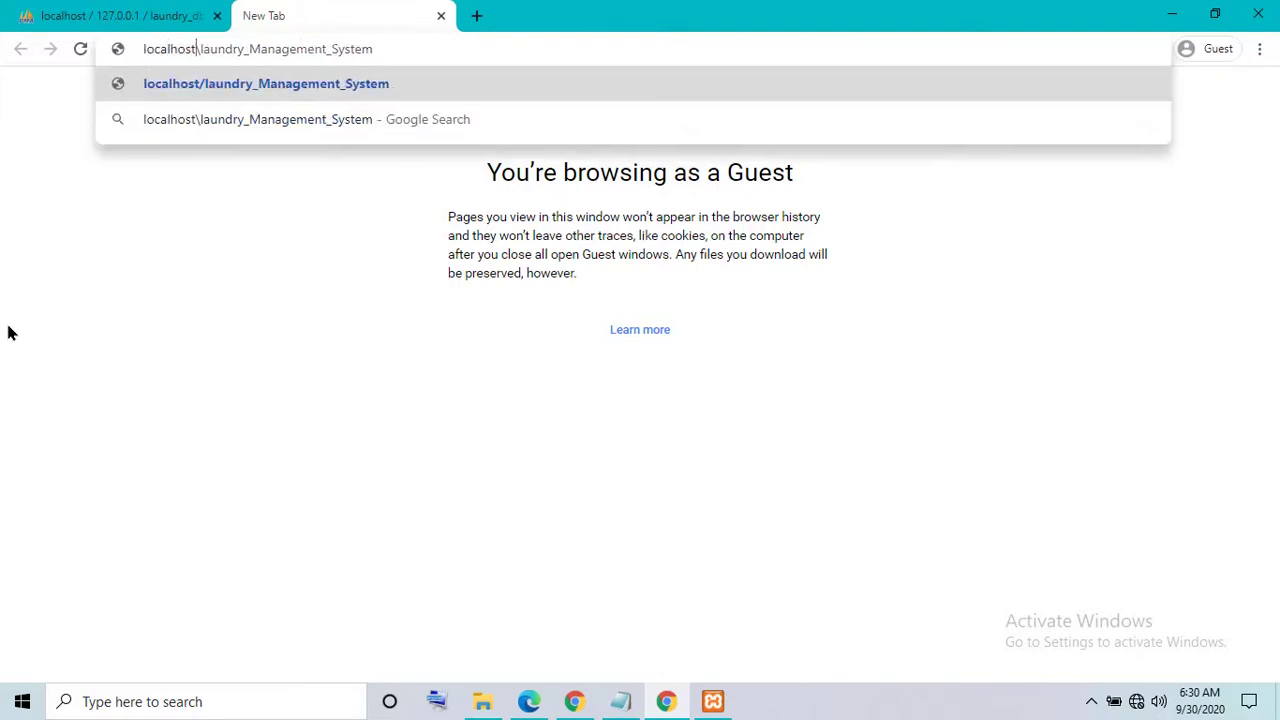
{"action": "key", "text": "Return"}
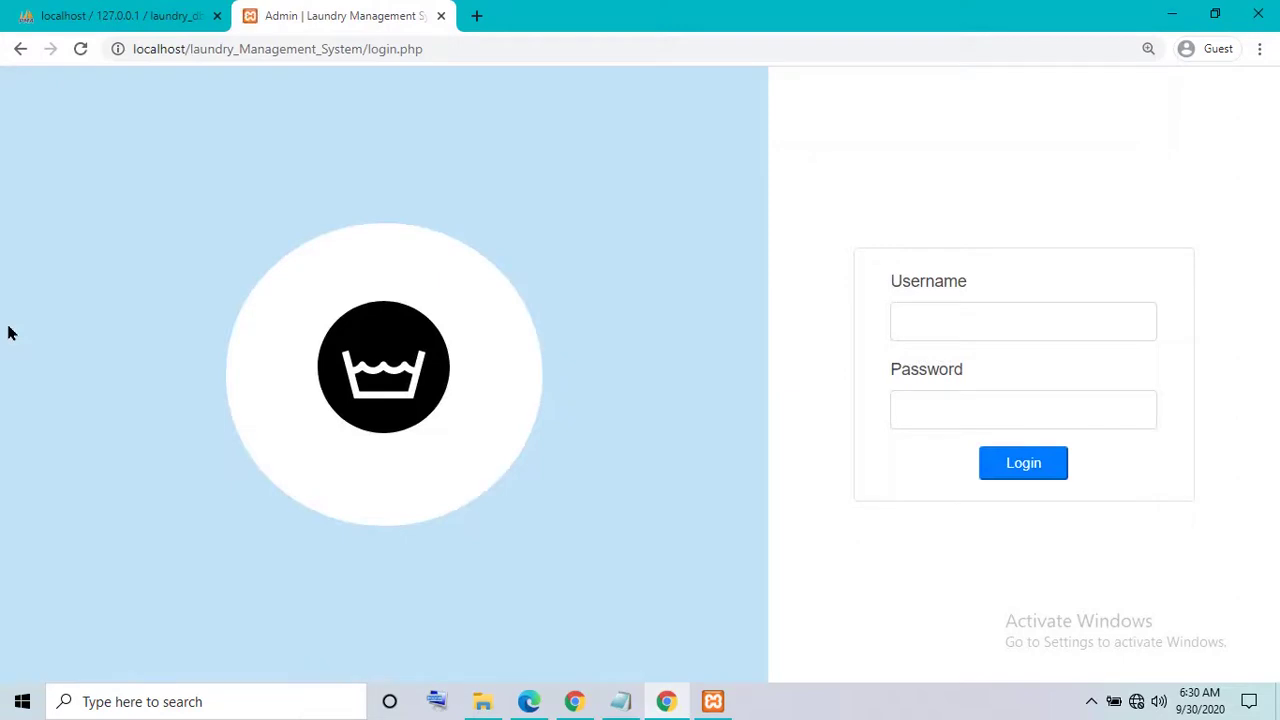
- Open the project's index.php in Notepad++
{"action": "left_click", "coordinate": [482, 701]}
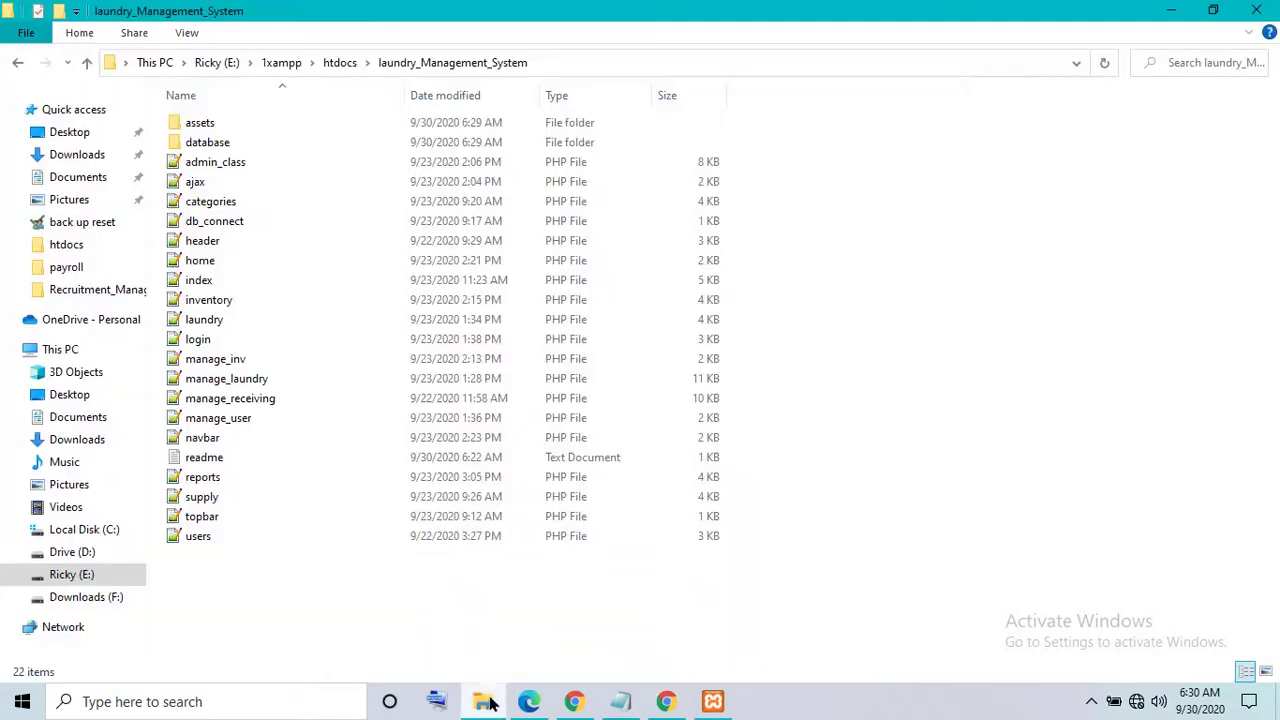
{"action": "left_click", "coordinate": [197, 282]}
{"action": "right_click", "coordinate": [197, 282]}
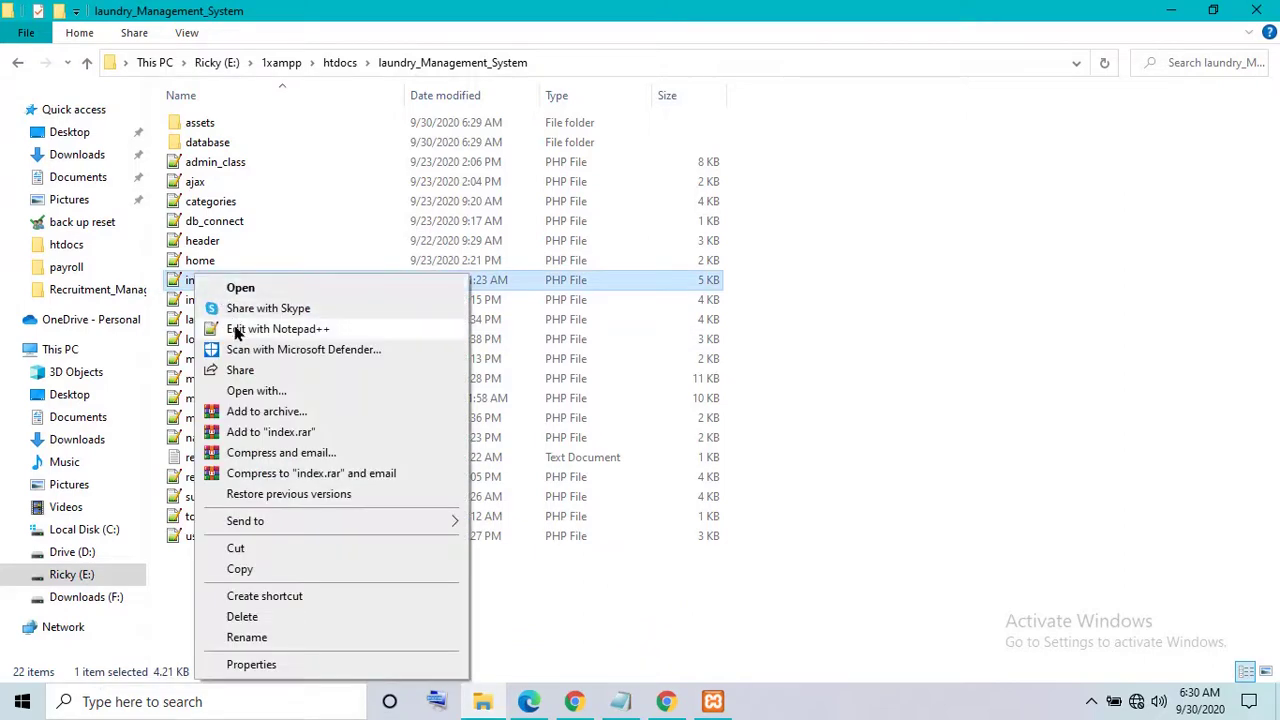
{"action": "left_click", "coordinate": [234, 330]}
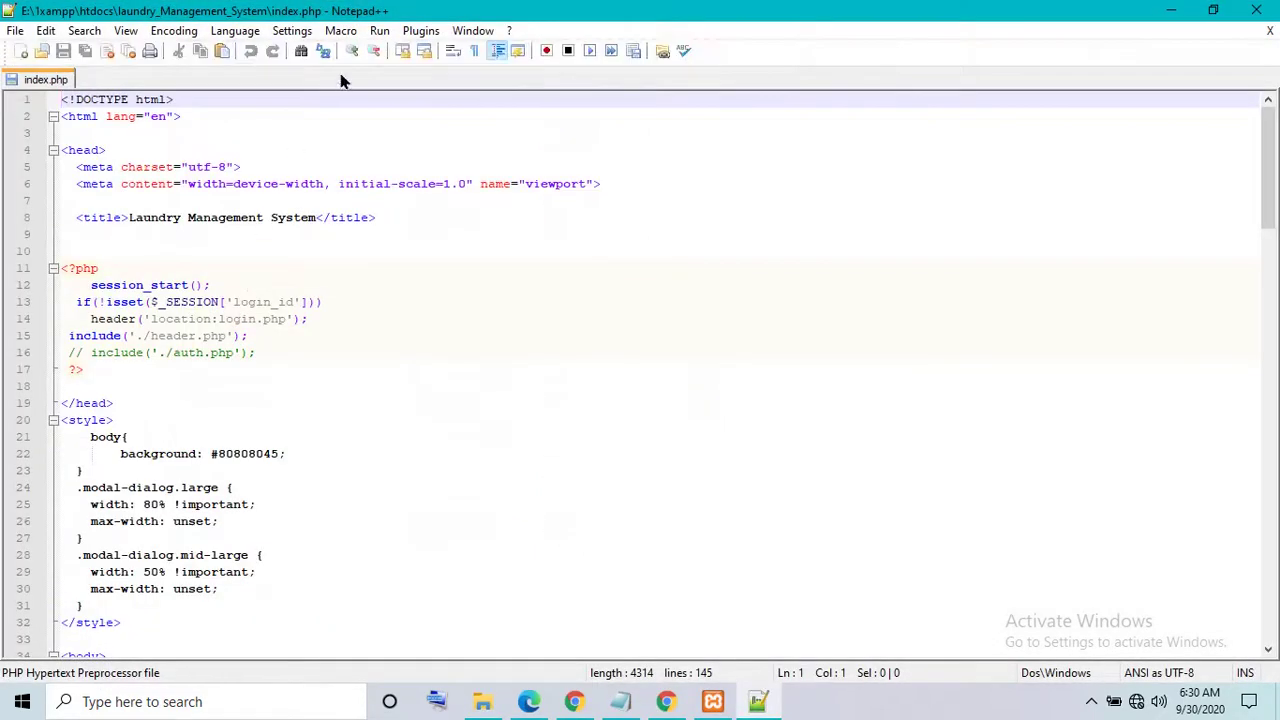
- Launch index.php in Chrome and reload it via localhost to reach the login page
{"action": "left_click", "coordinate": [379, 30]}
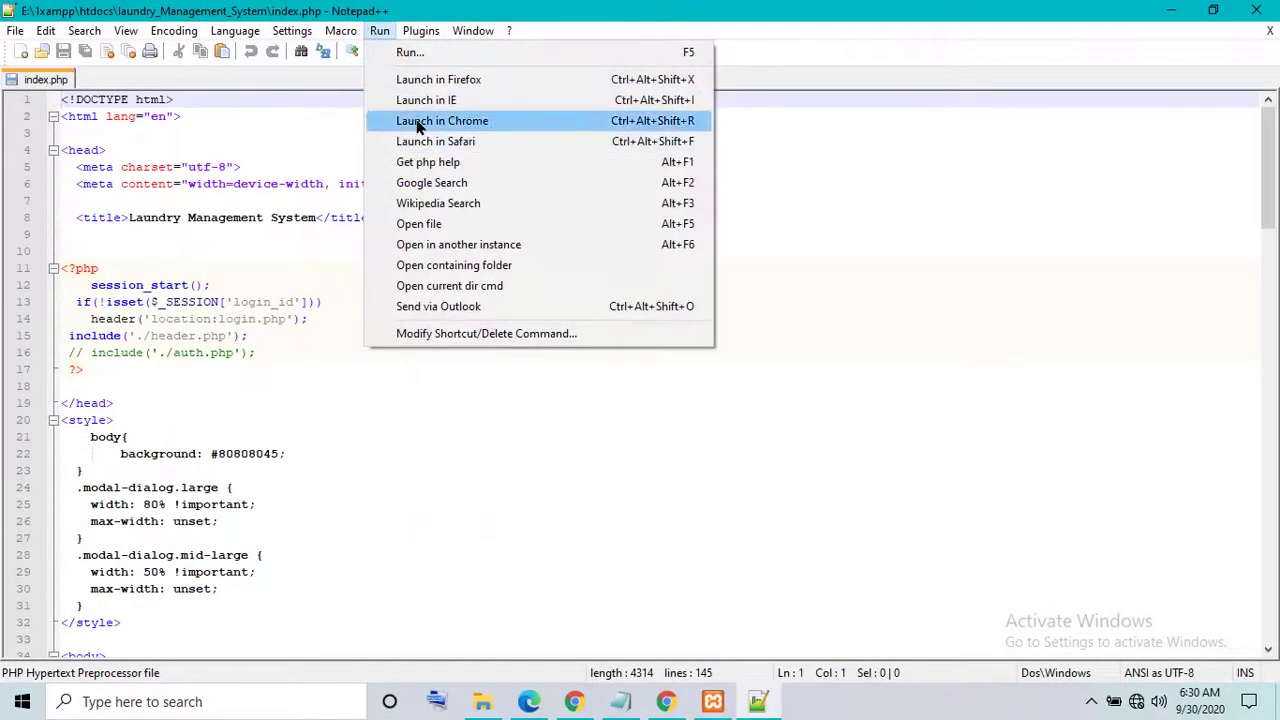
{"action": "left_click", "coordinate": [414, 120]}
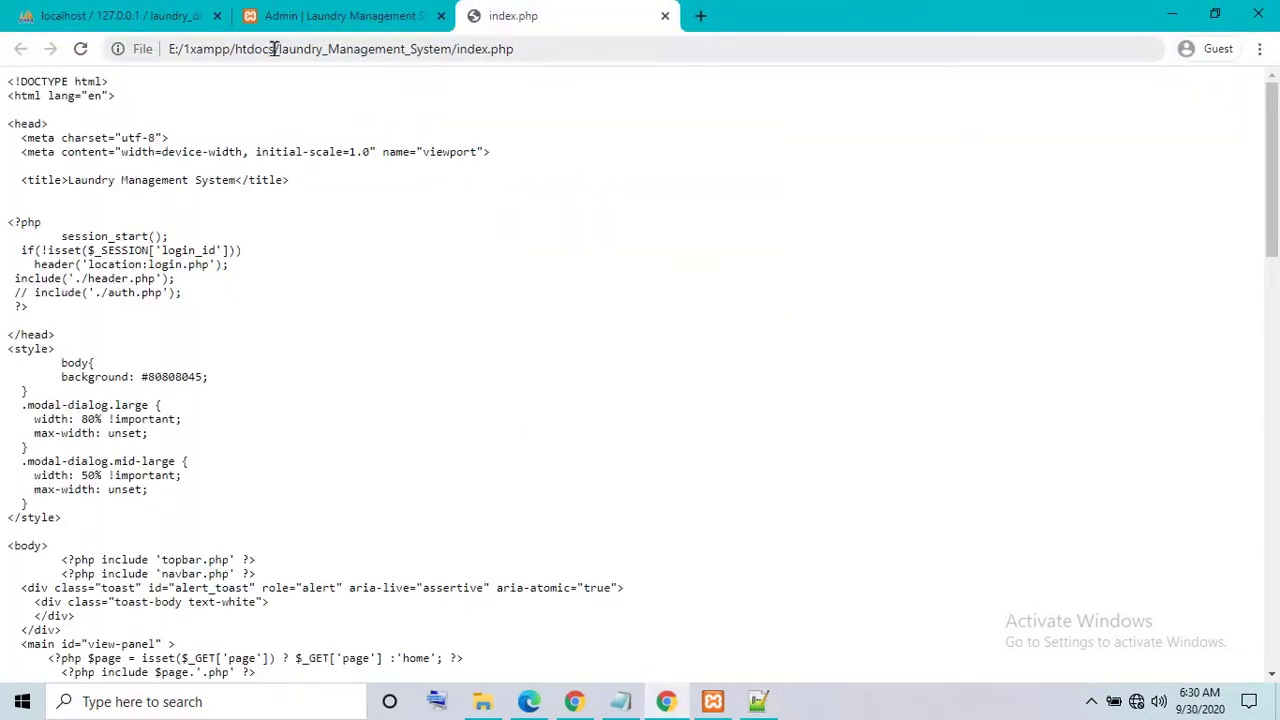
{"action": "left_click_drag", "start_coordinate": [271, 49], "coordinate": [108, 74]}
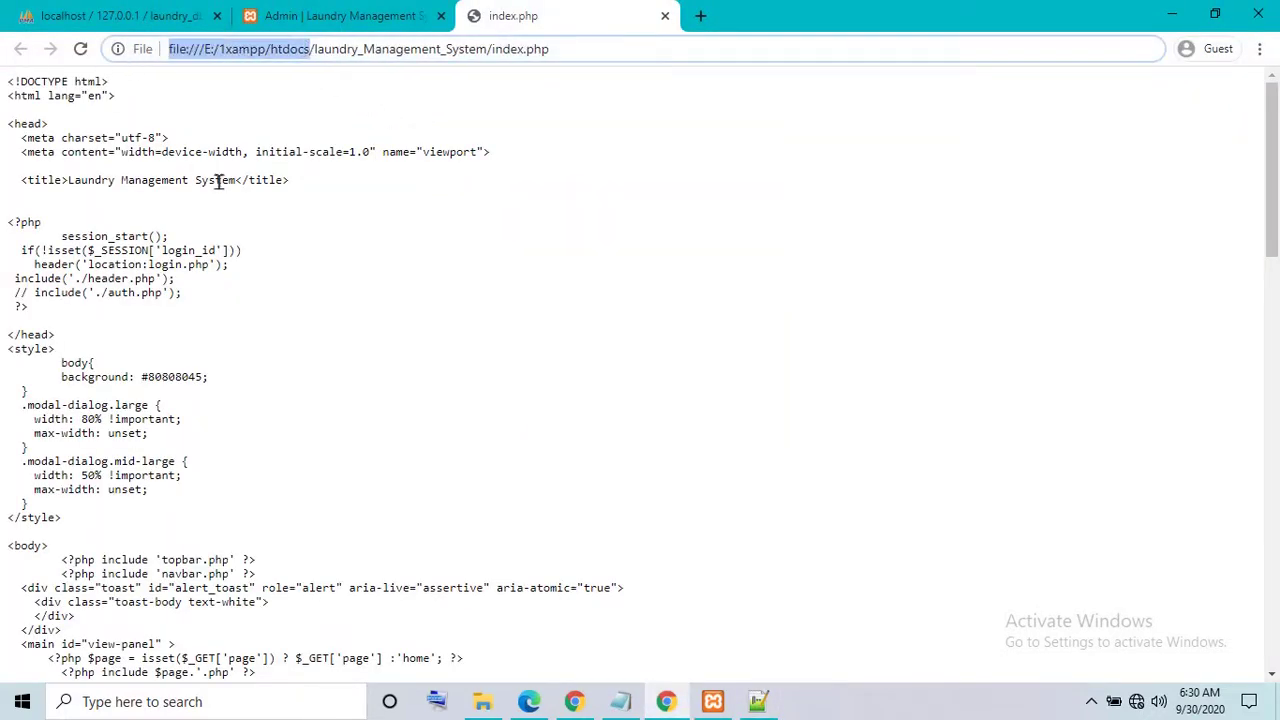
{"action": "key", "text": "BackSpace"}
{"action": "type", "text": "local"}
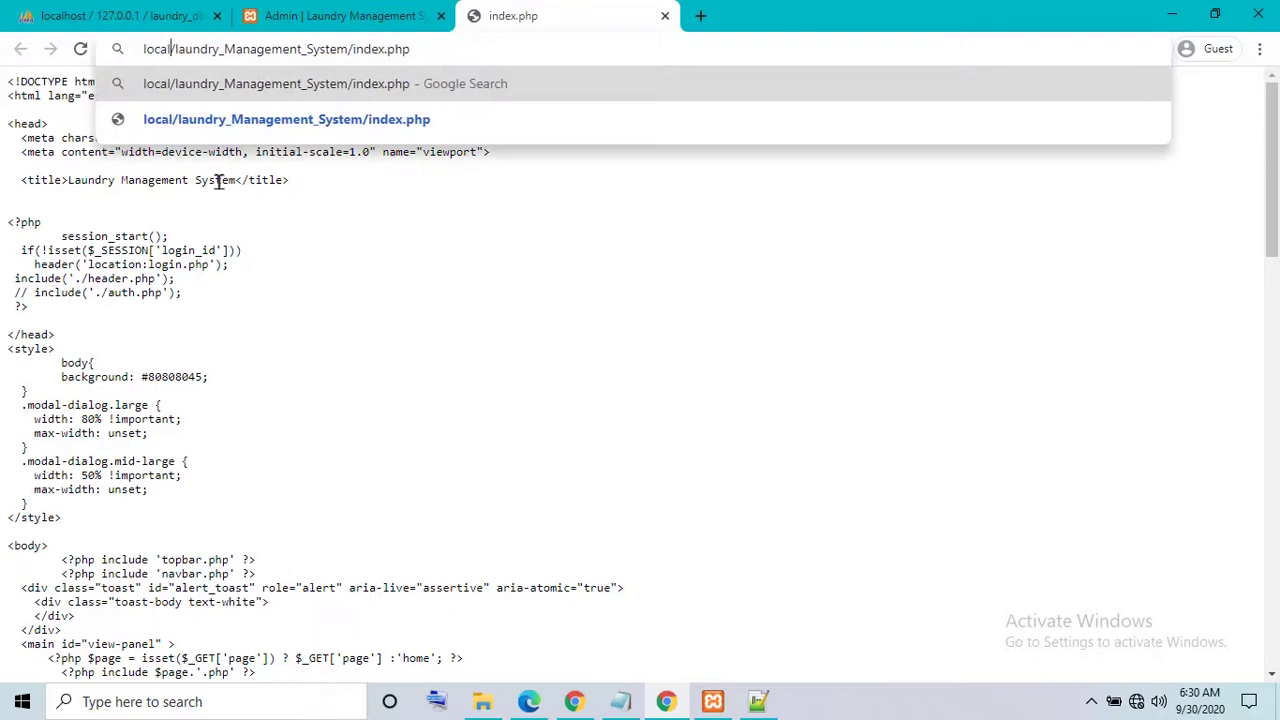
{"action": "type", "text": "host"}
{"action": "key", "text": "Return"}
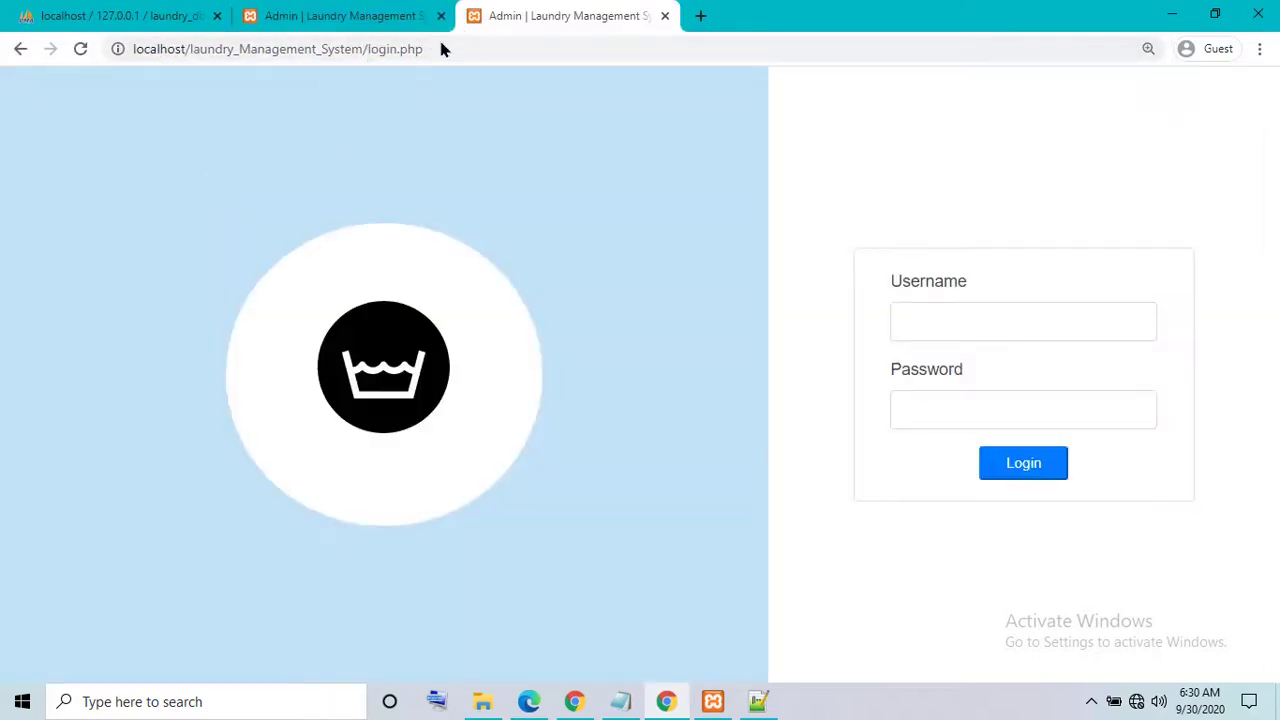
{"action": "left_click", "coordinate": [388, 14]}
- Close the duplicate tab and copy the admin username from the users table into the login form
{"action": "left_click", "coordinate": [500, 12]}
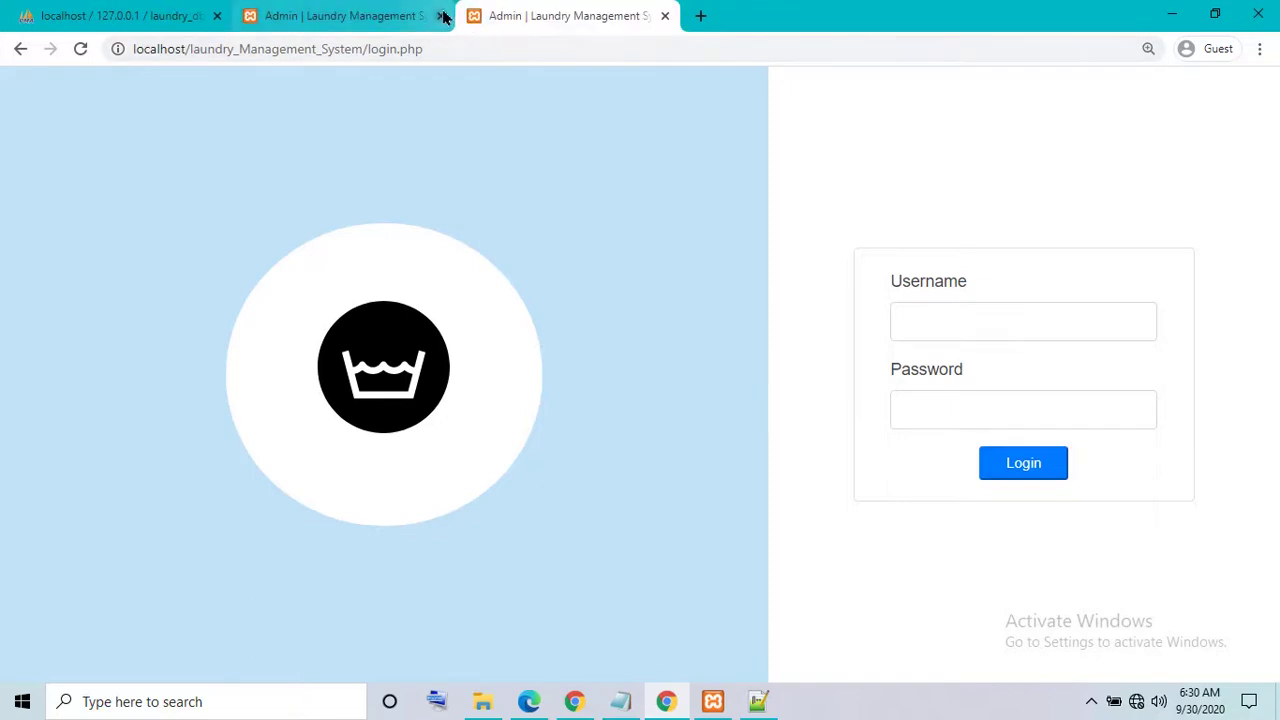
{"action": "left_click", "coordinate": [442, 16]}
{"action": "left_click", "coordinate": [157, 18]}
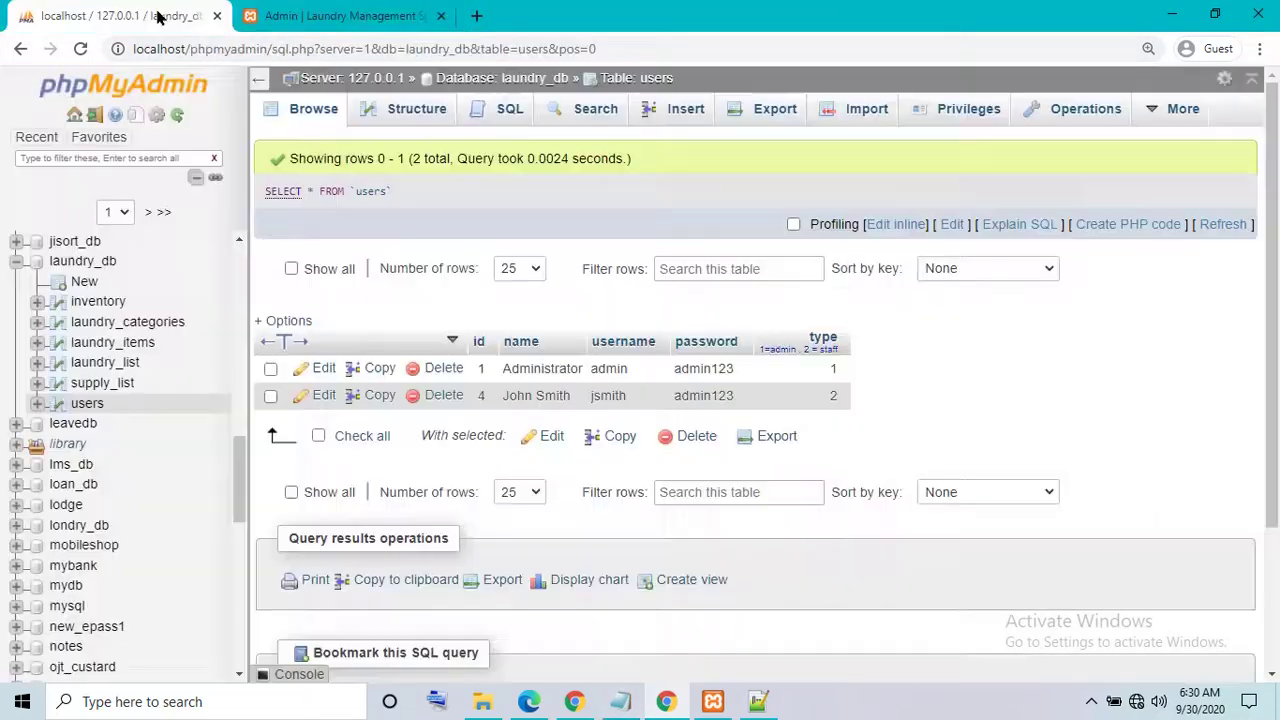
{"action": "double_click", "coordinate": [612, 369]}
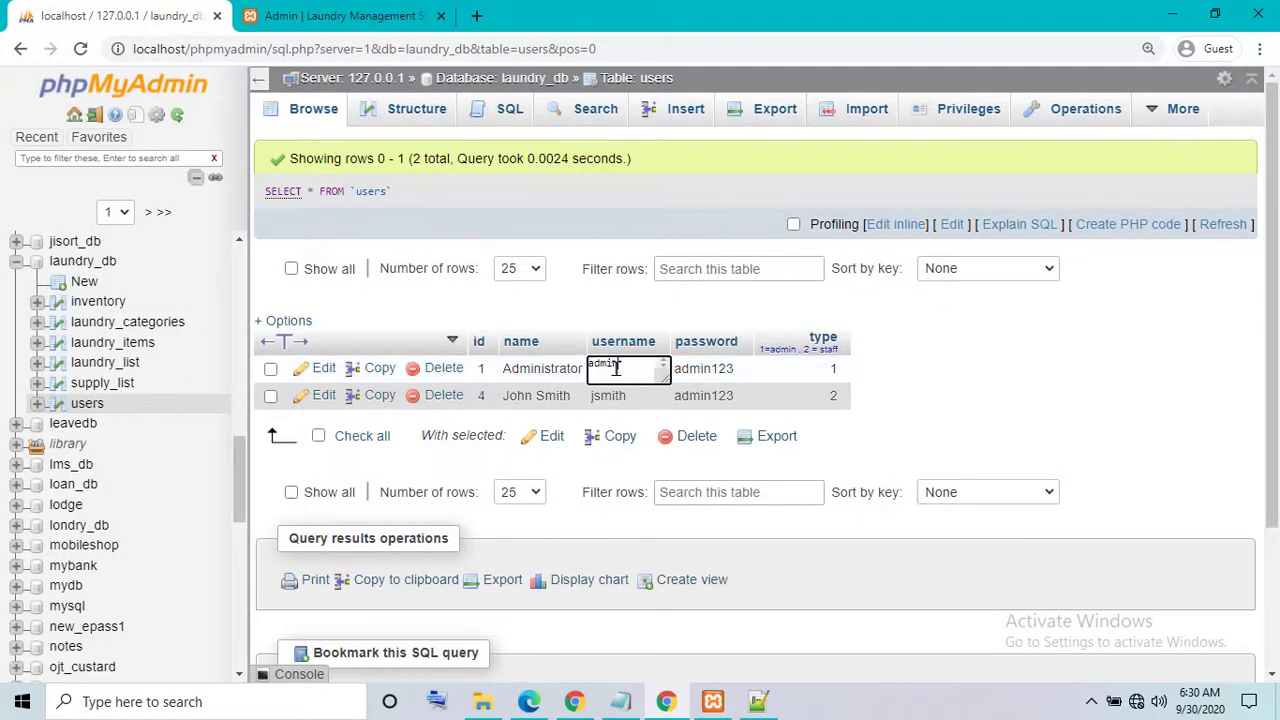
{"action": "right_click", "coordinate": [612, 369]}
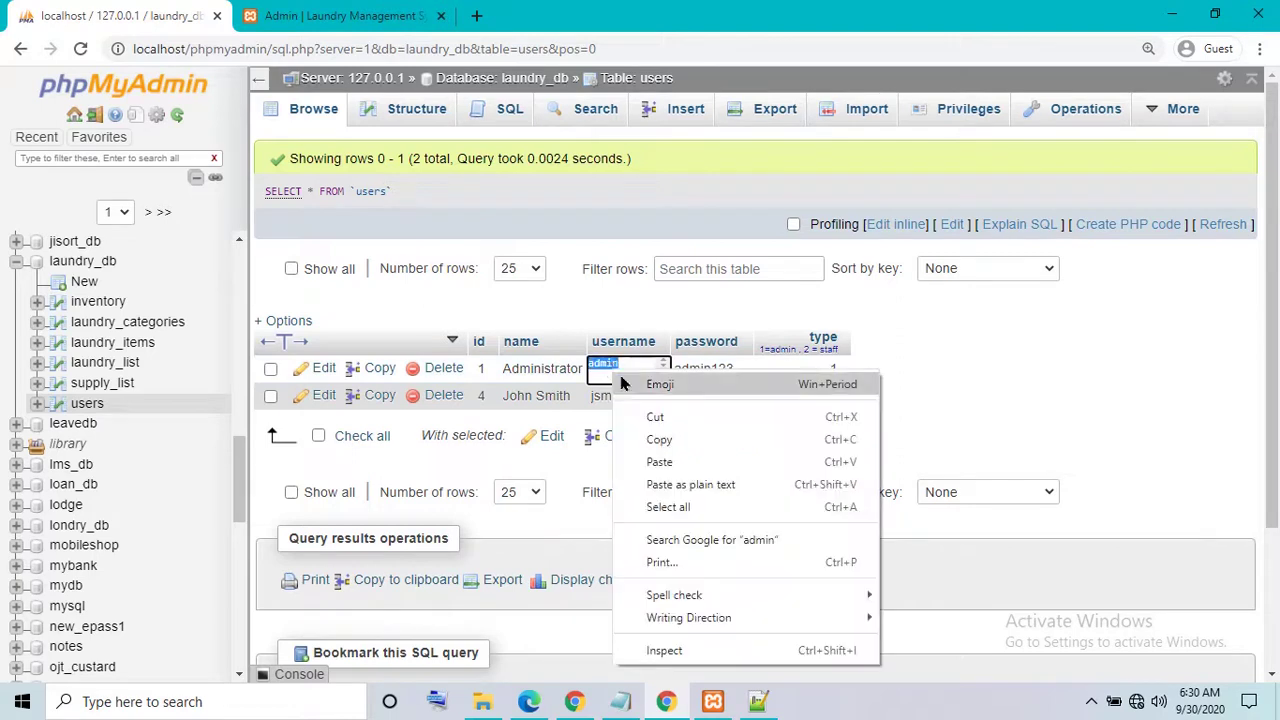
{"action": "left_click", "coordinate": [651, 437]}
{"action": "left_click", "coordinate": [323, 10]}
{"action": "left_click", "coordinate": [933, 304]}
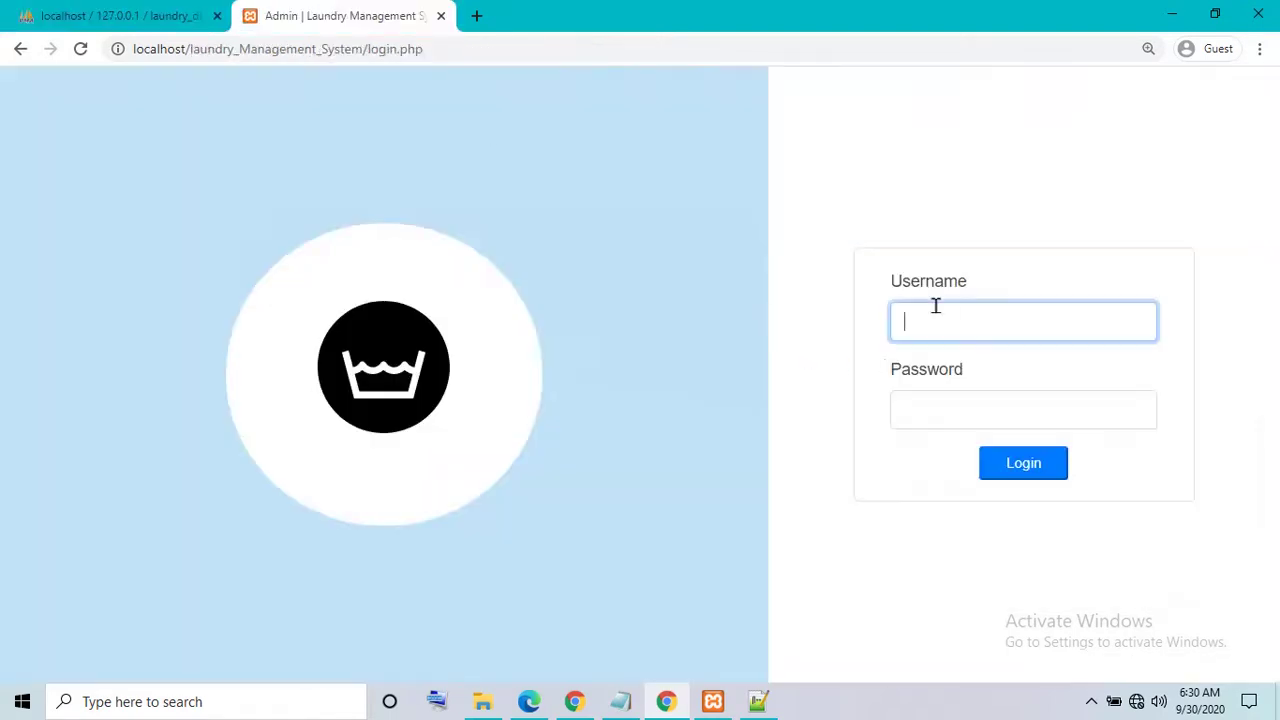
{"action": "right_click", "coordinate": [933, 304]}
{"action": "left_click", "coordinate": [974, 452]}
- Copy the admin password into the Password field and log in
{"action": "left_click", "coordinate": [120, 15]}
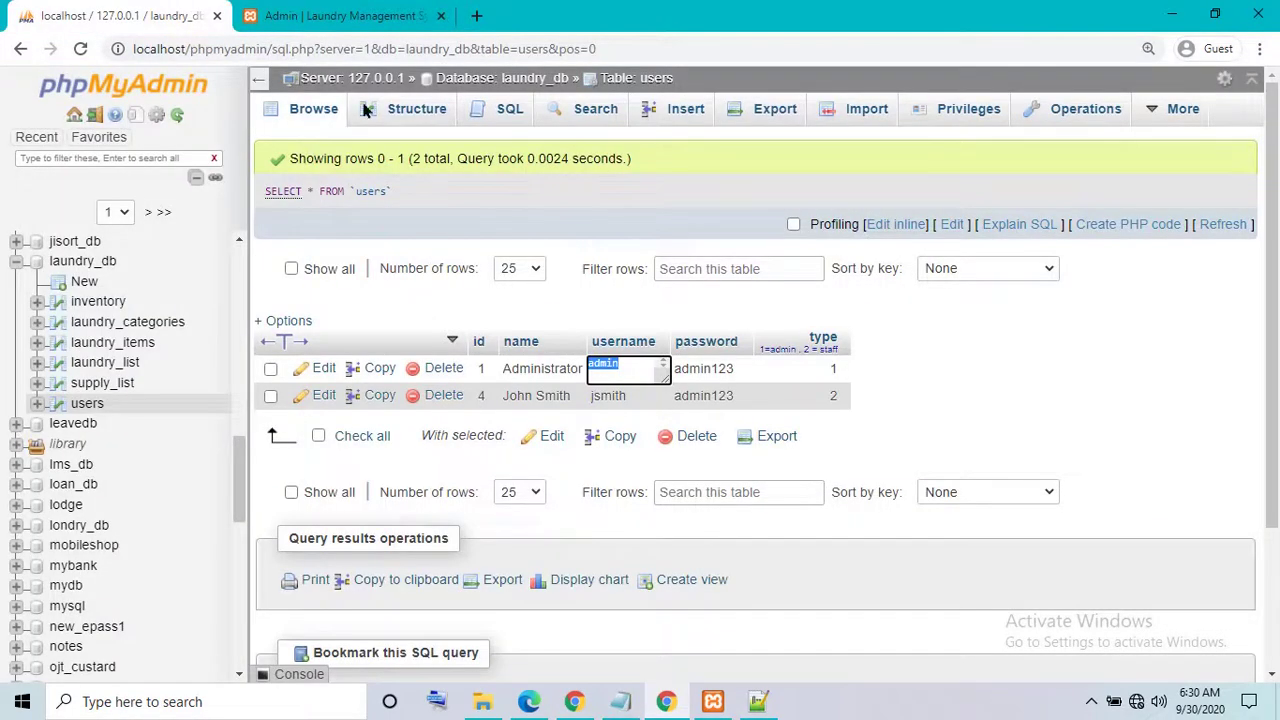
{"action": "double_click", "coordinate": [716, 366]}
{"action": "double_click", "coordinate": [707, 362]}
{"action": "right_click", "coordinate": [729, 363]}
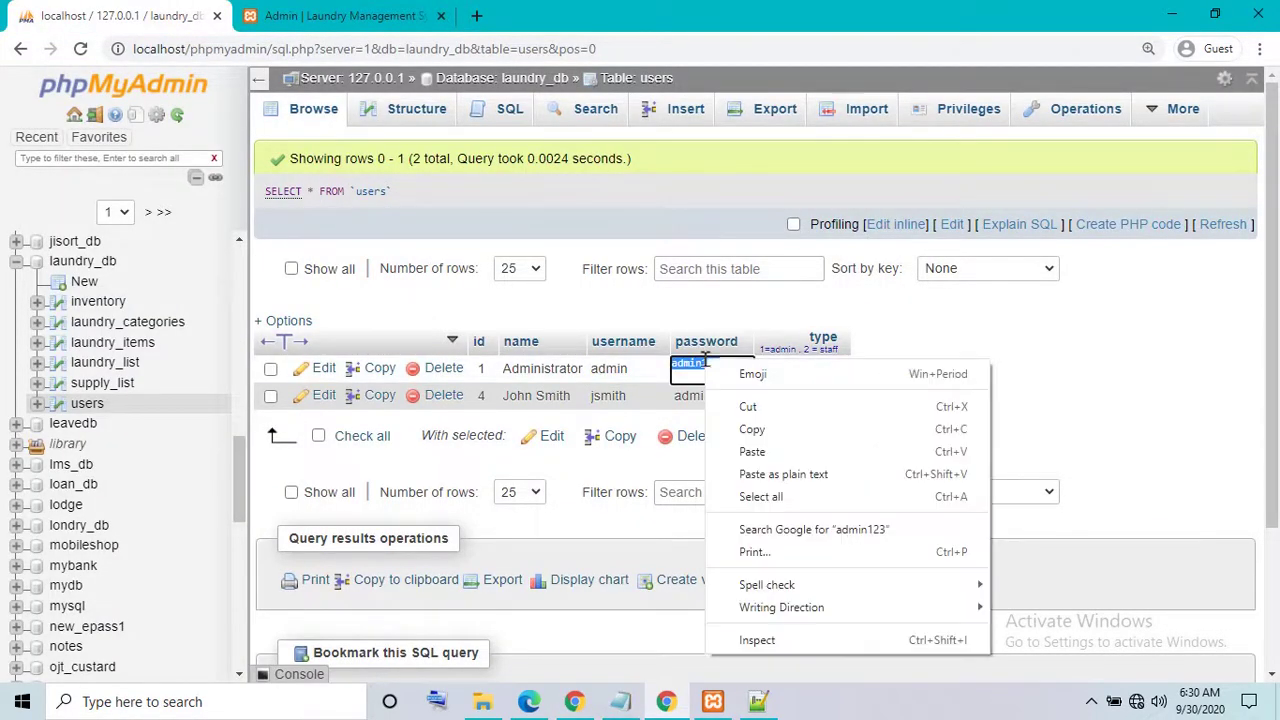
{"action": "left_click", "coordinate": [752, 430]}
{"action": "left_click", "coordinate": [335, 16]}
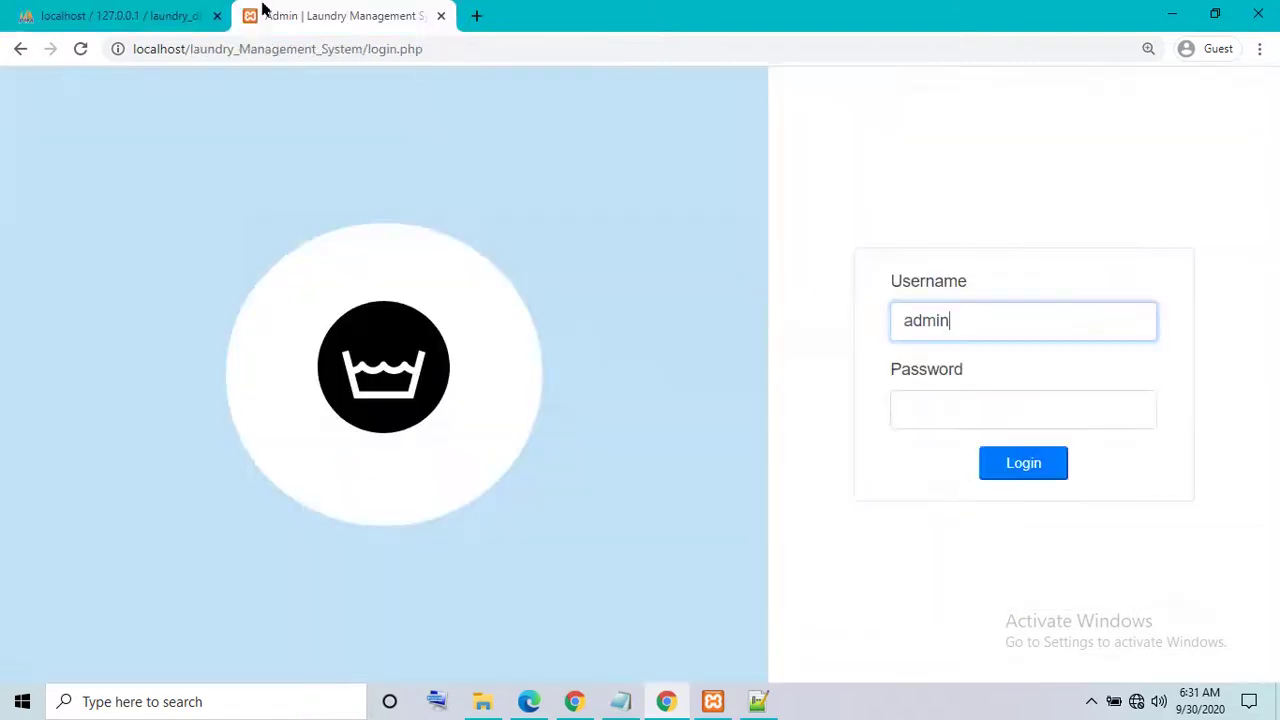
{"action": "left_click", "coordinate": [933, 404]}
{"action": "right_click", "coordinate": [933, 404]}
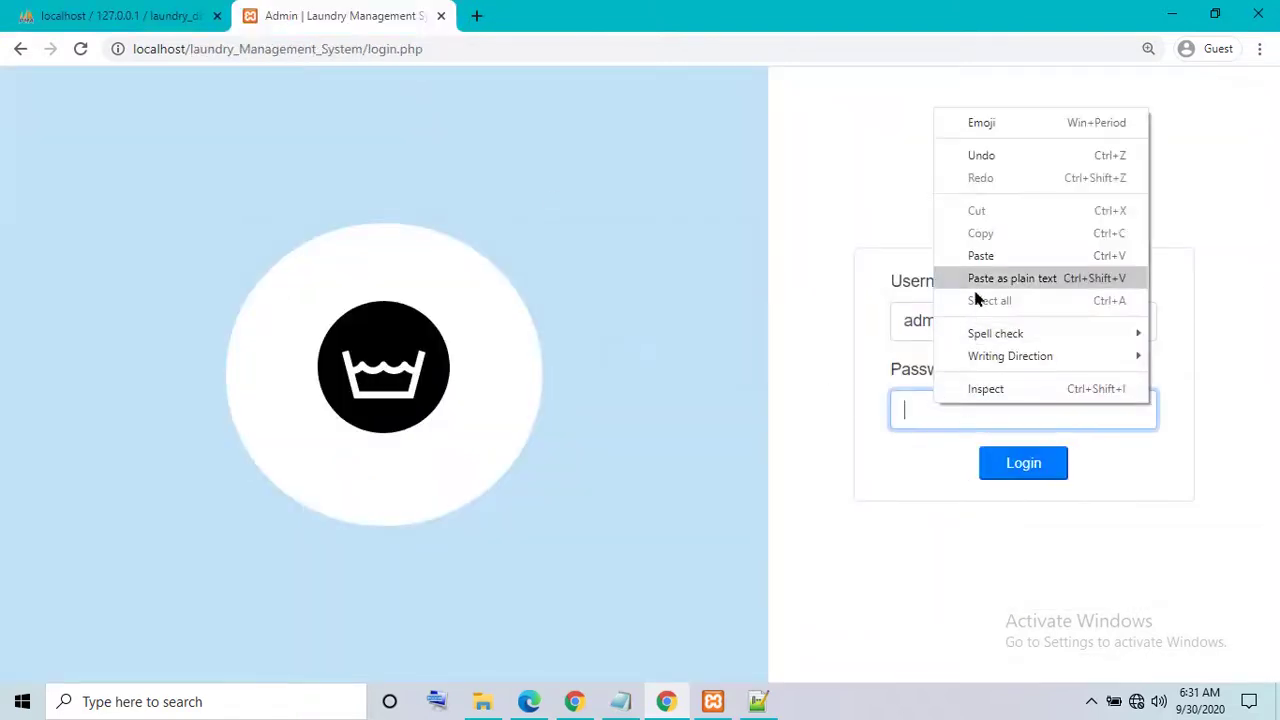
{"action": "left_click", "coordinate": [965, 255]}
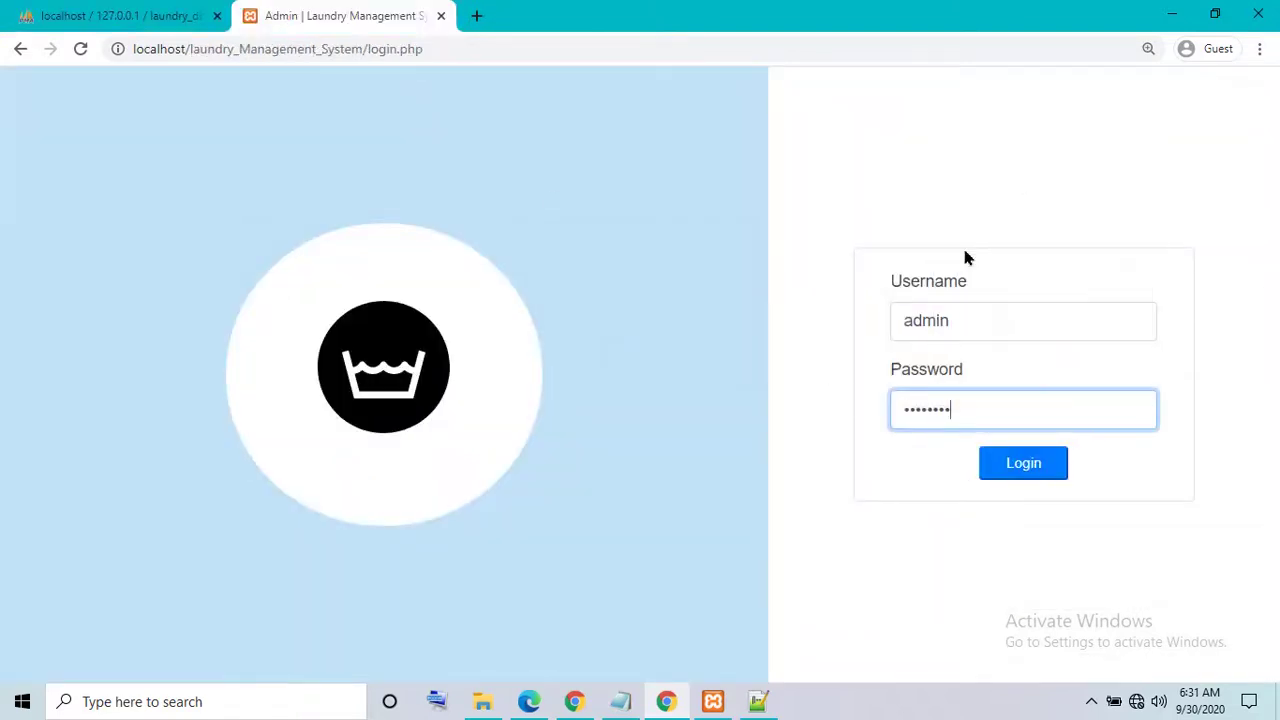
{"action": "left_click", "coordinate": [1006, 468]}
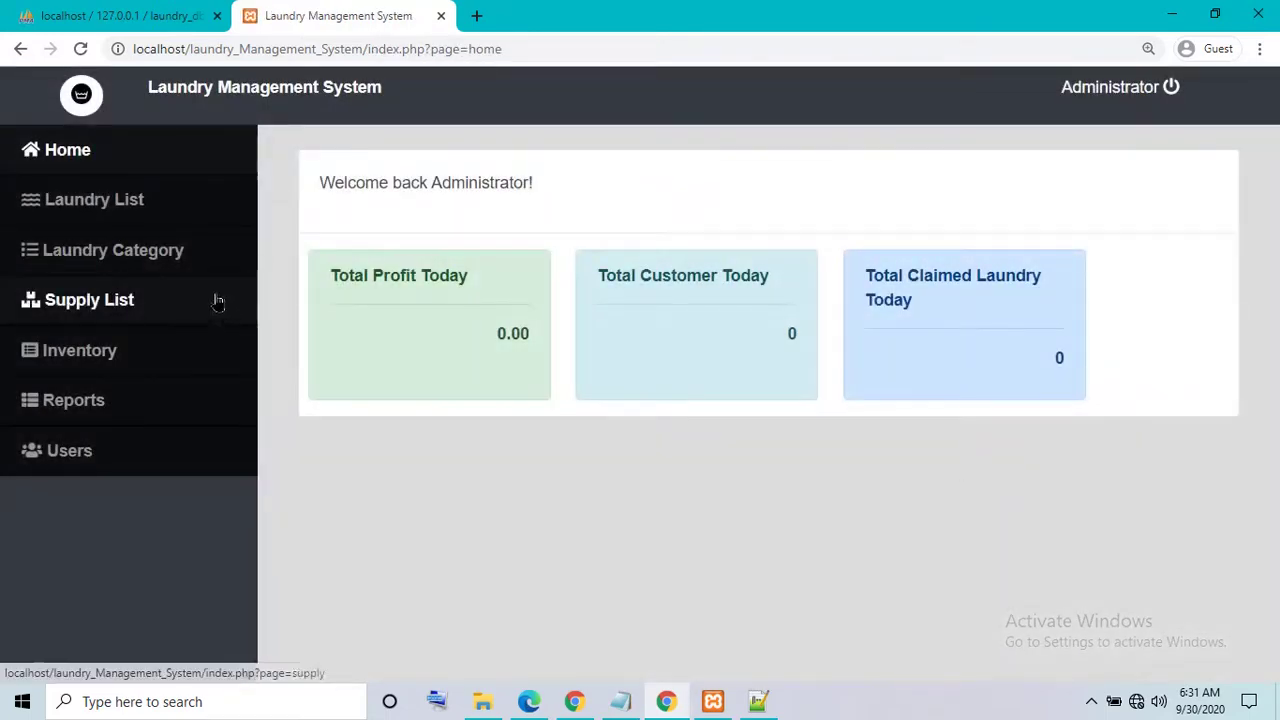
- Visit the Laundry List, Home, Laundry Category, Supply List, Reports and Users pages
{"action": "left_click", "coordinate": [94, 208]}
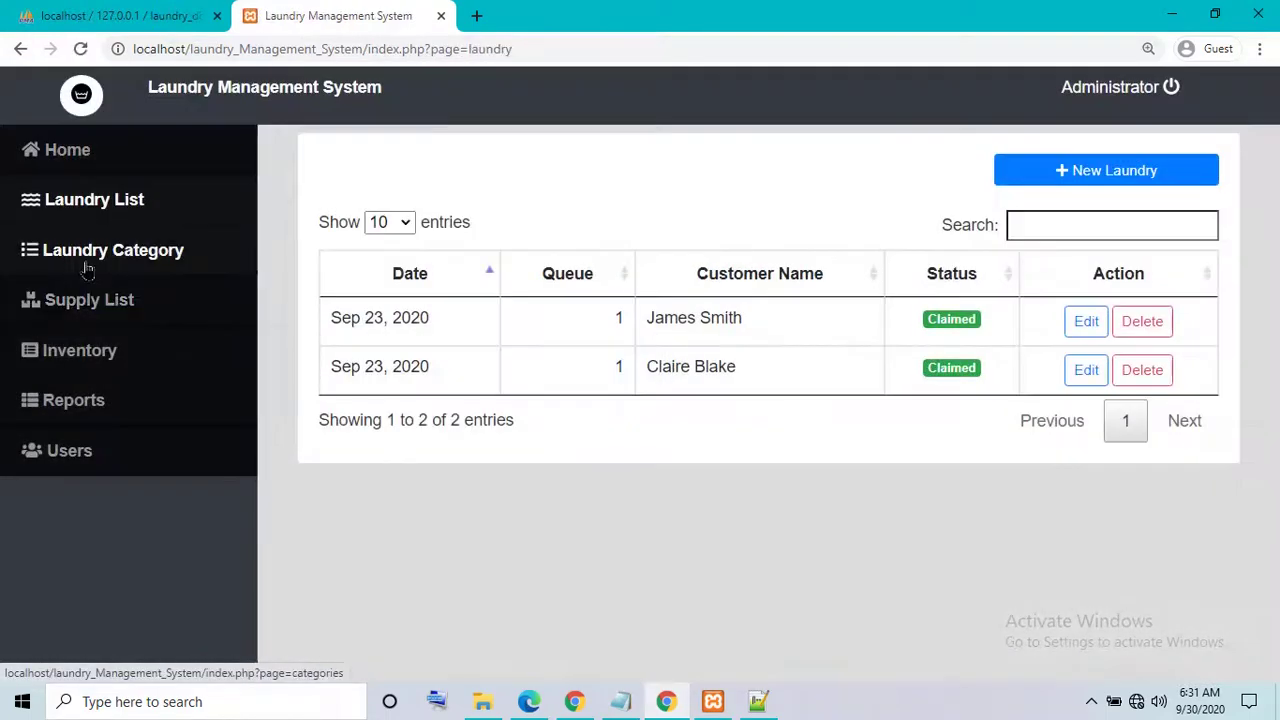
{"action": "left_click", "coordinate": [86, 208]}
{"action": "left_click", "coordinate": [60, 172]}
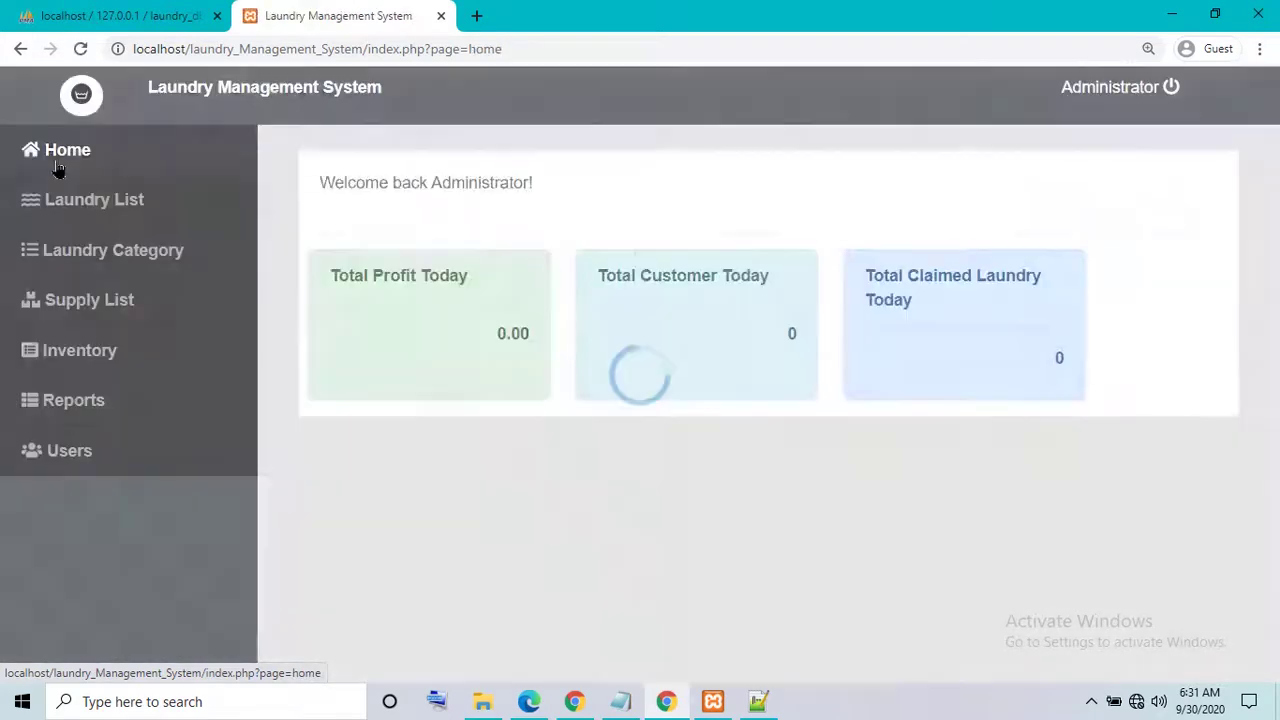
{"action": "left_click", "coordinate": [63, 252]}
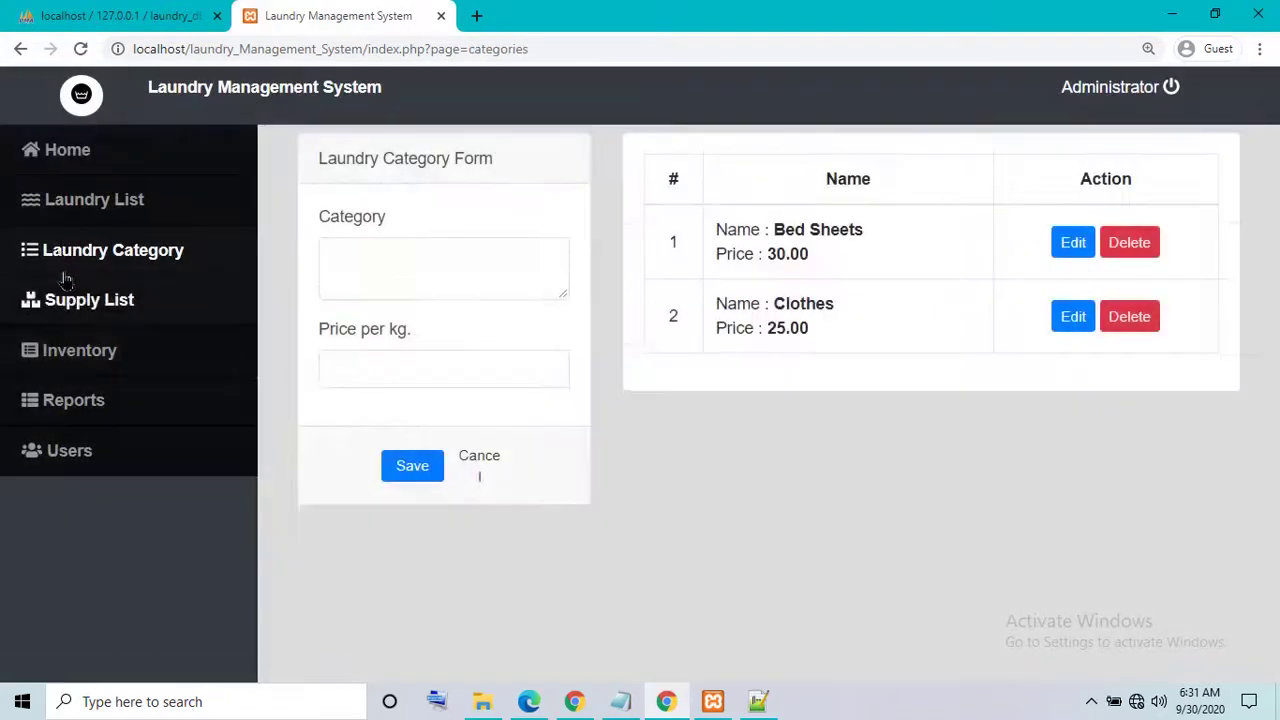
{"action": "left_click", "coordinate": [74, 312]}
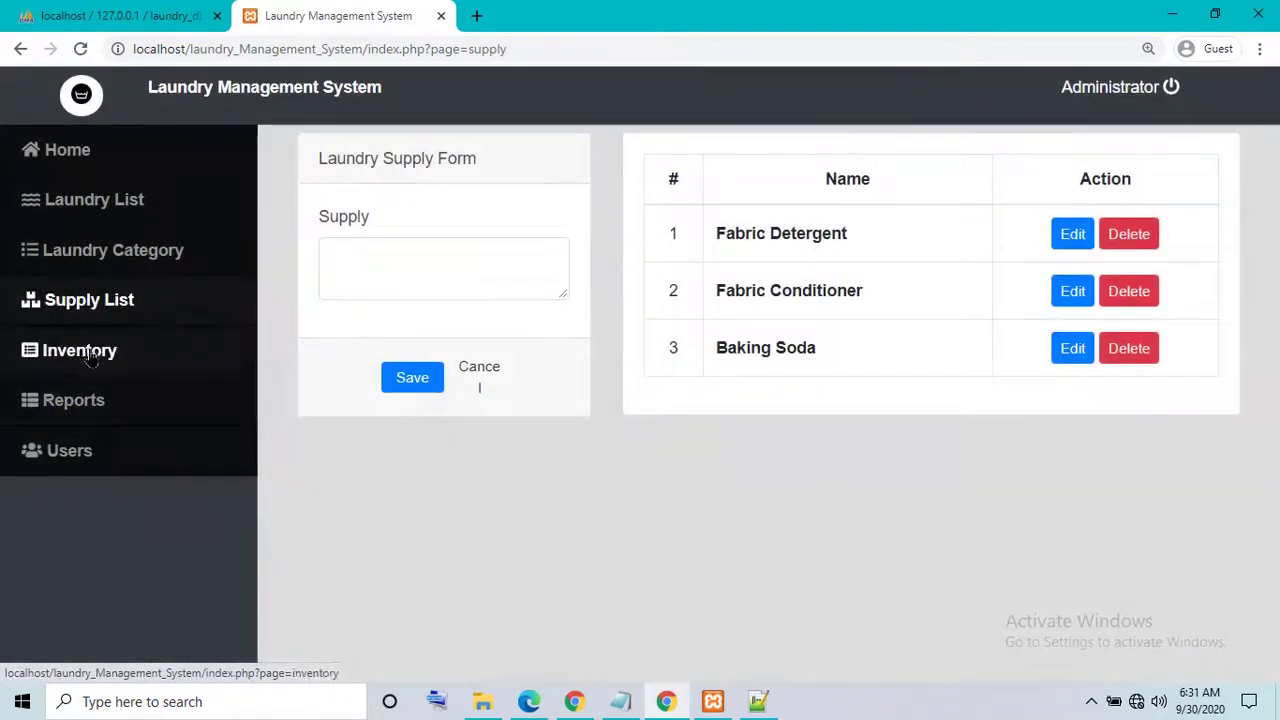
{"action": "left_click", "coordinate": [80, 400]}
{"action": "left_click", "coordinate": [86, 447]}
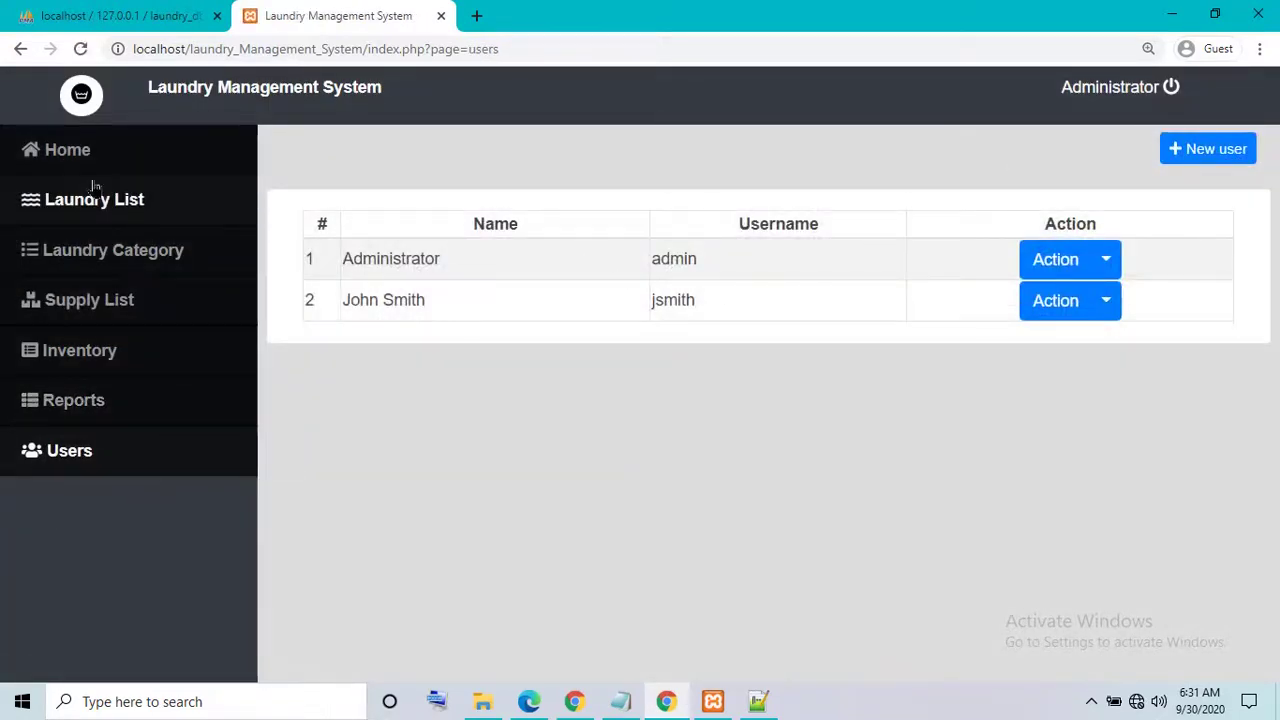
- Revisit Laundry Category and Supply List, return Home, then log out of the administrator account
{"action": "left_click", "coordinate": [105, 252]}
{"action": "left_click", "coordinate": [100, 315]}
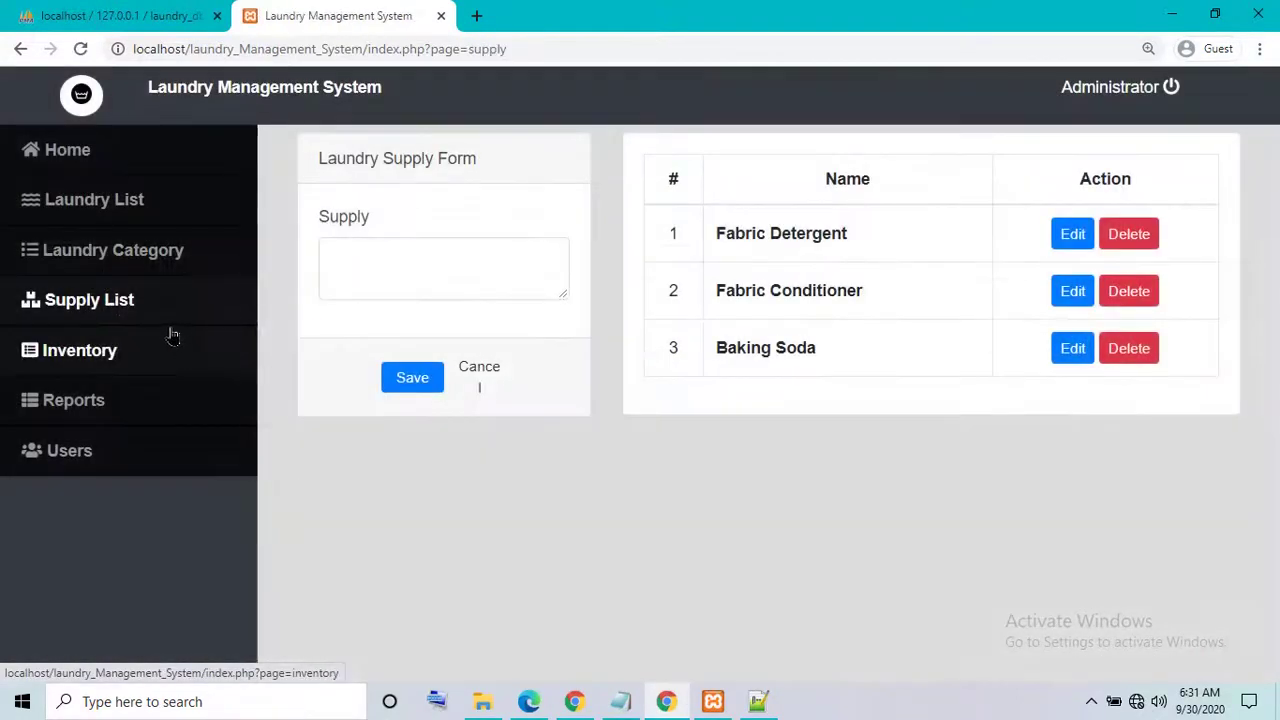
{"action": "left_click", "coordinate": [60, 150]}
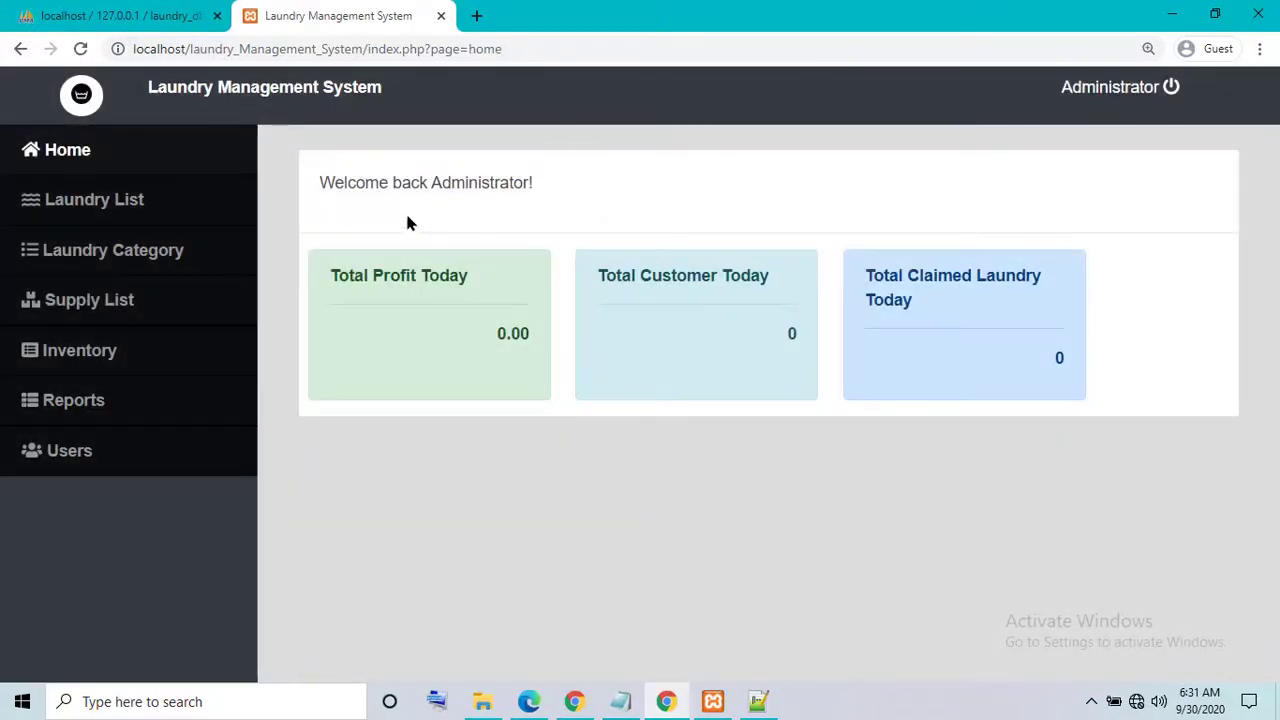
{"action": "left_click", "coordinate": [1090, 100]}
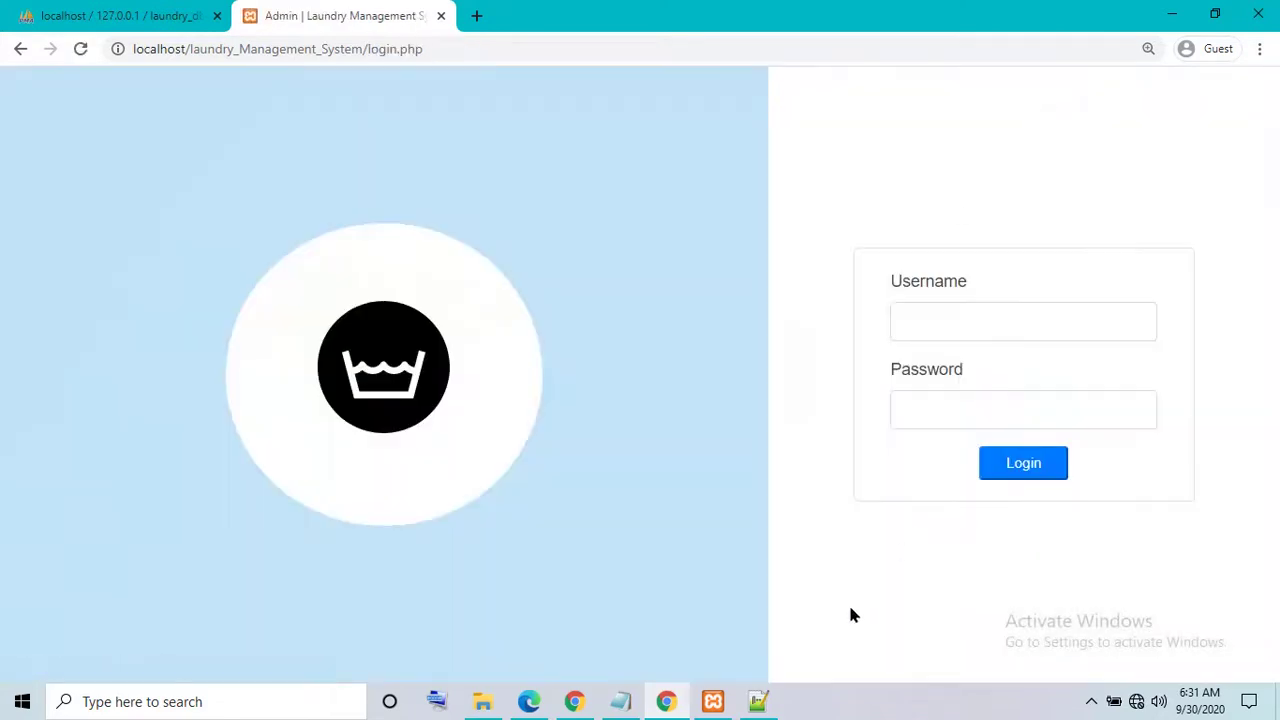
- Replace the Notepad note with 'thanks pls subscribe' and minimize Notepad
{"action": "left_click", "coordinate": [620, 701]}
{"action": "left_click_drag", "start_coordinate": [697, 474], "coordinate": [2, 420]}
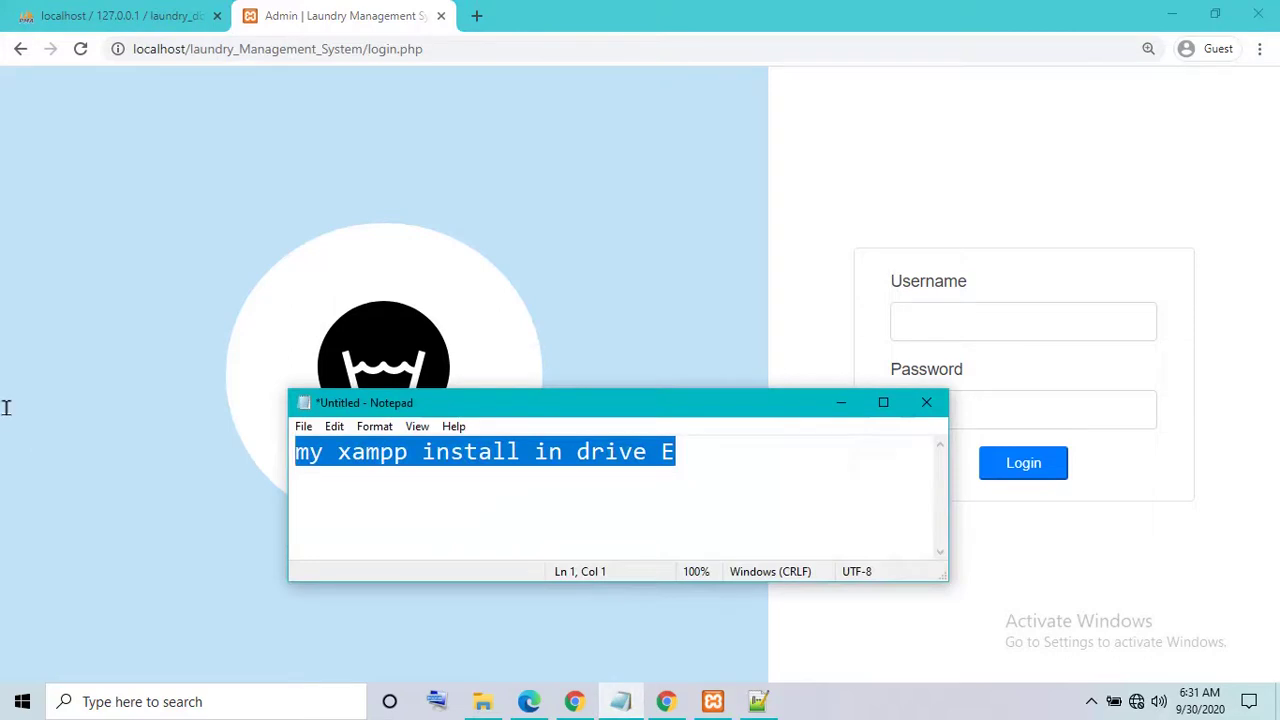
{"action": "type", "text": "thanks pls subscribe"}
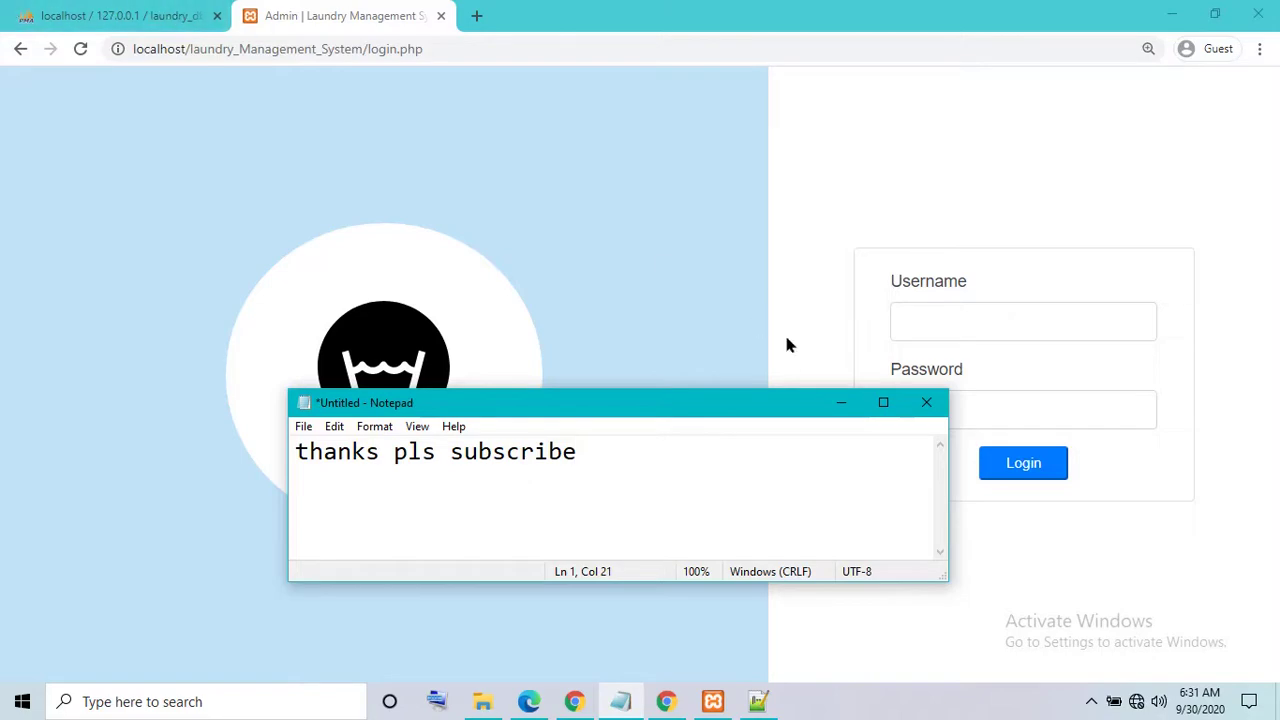
{"action": "left_click", "coordinate": [835, 402]}
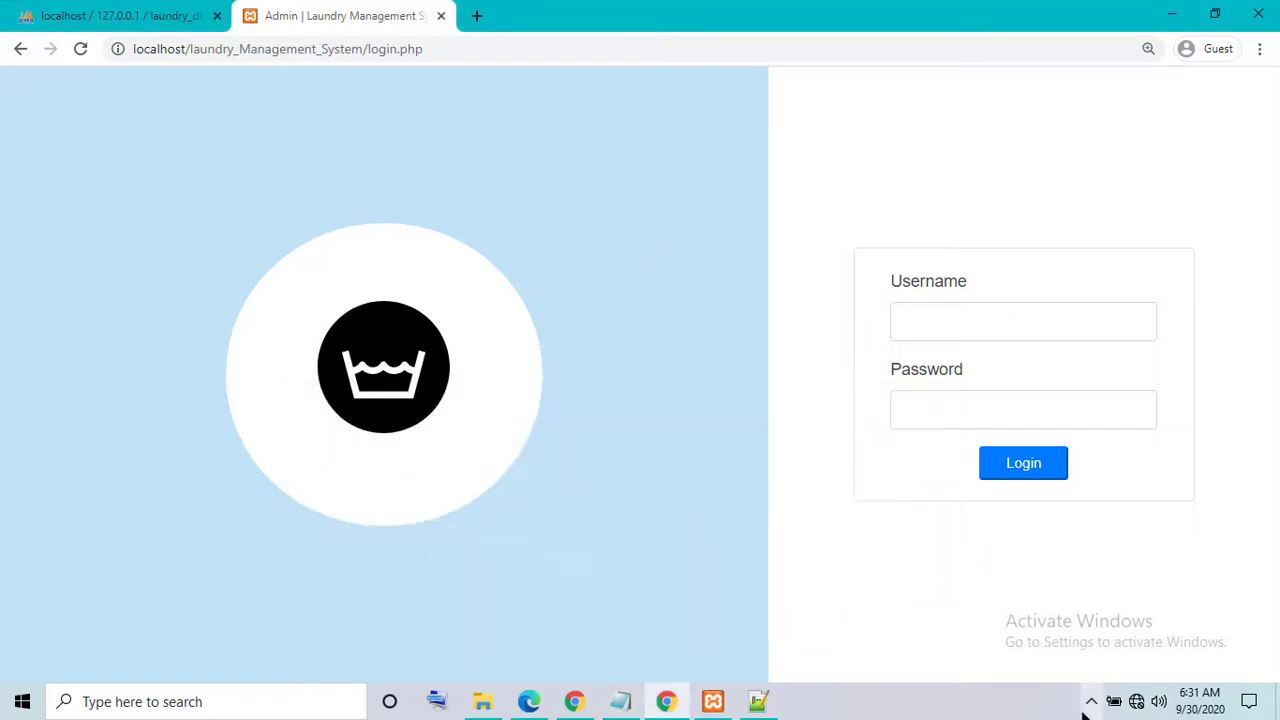